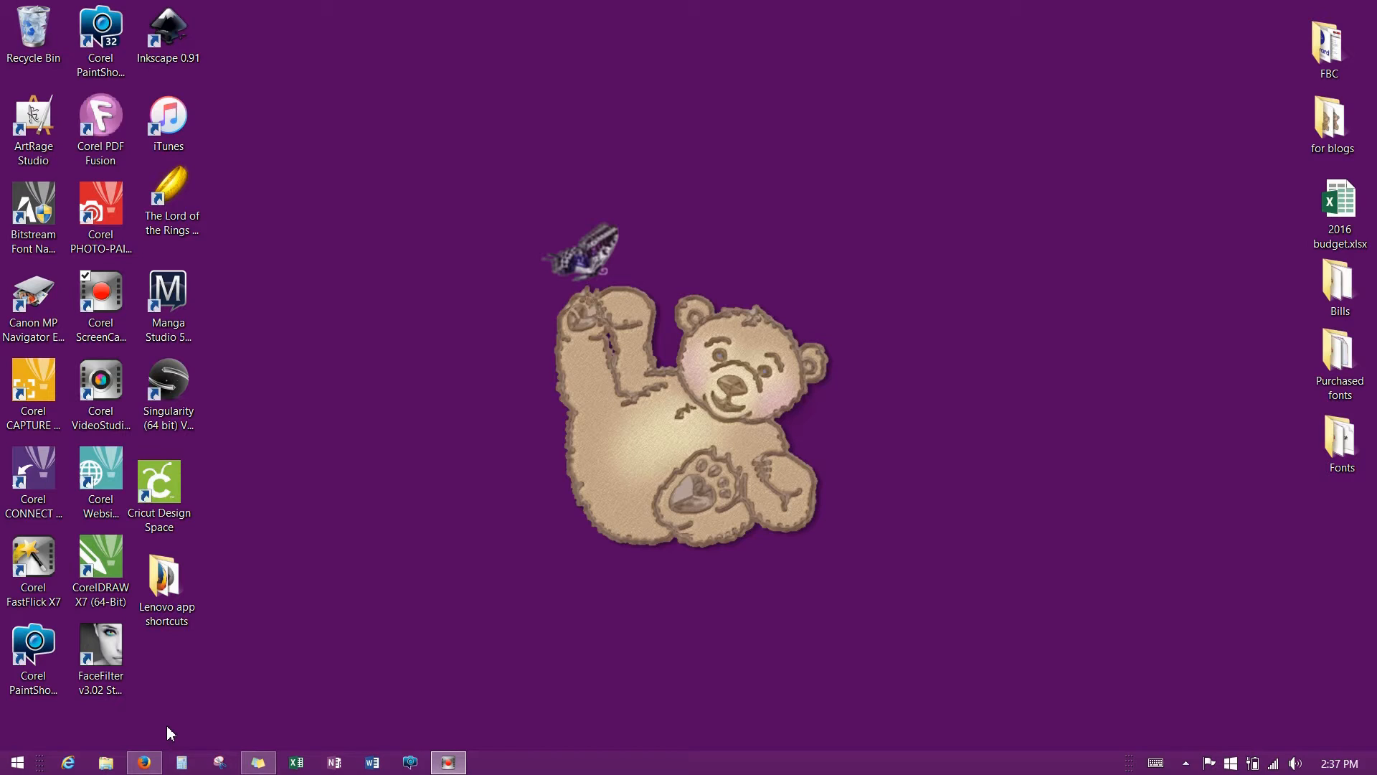
Restore the minimized Firefox window showing the Google home page from the taskbar.
click(145, 764)
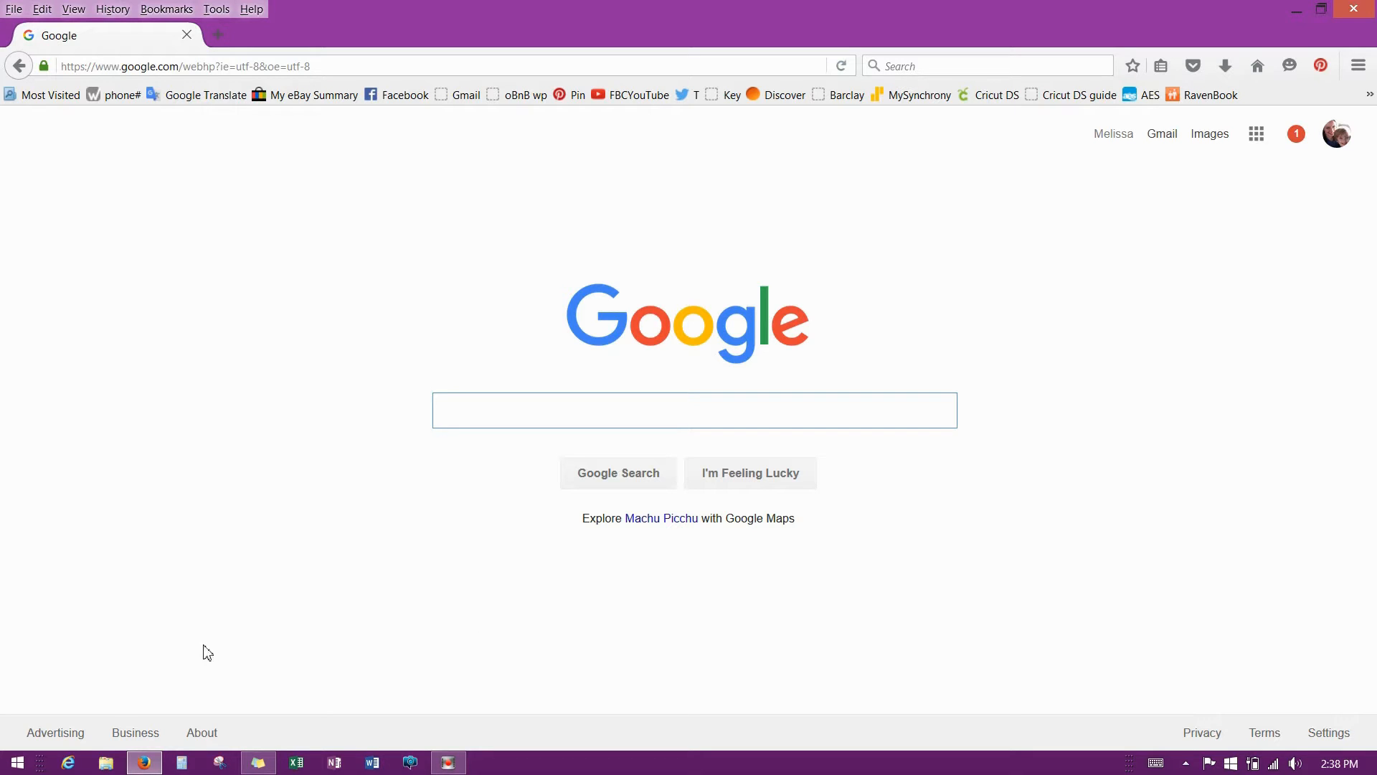
Search Google for '6d download portal'.
mouse_move(142, 766)
click(463, 413)
text(6d )
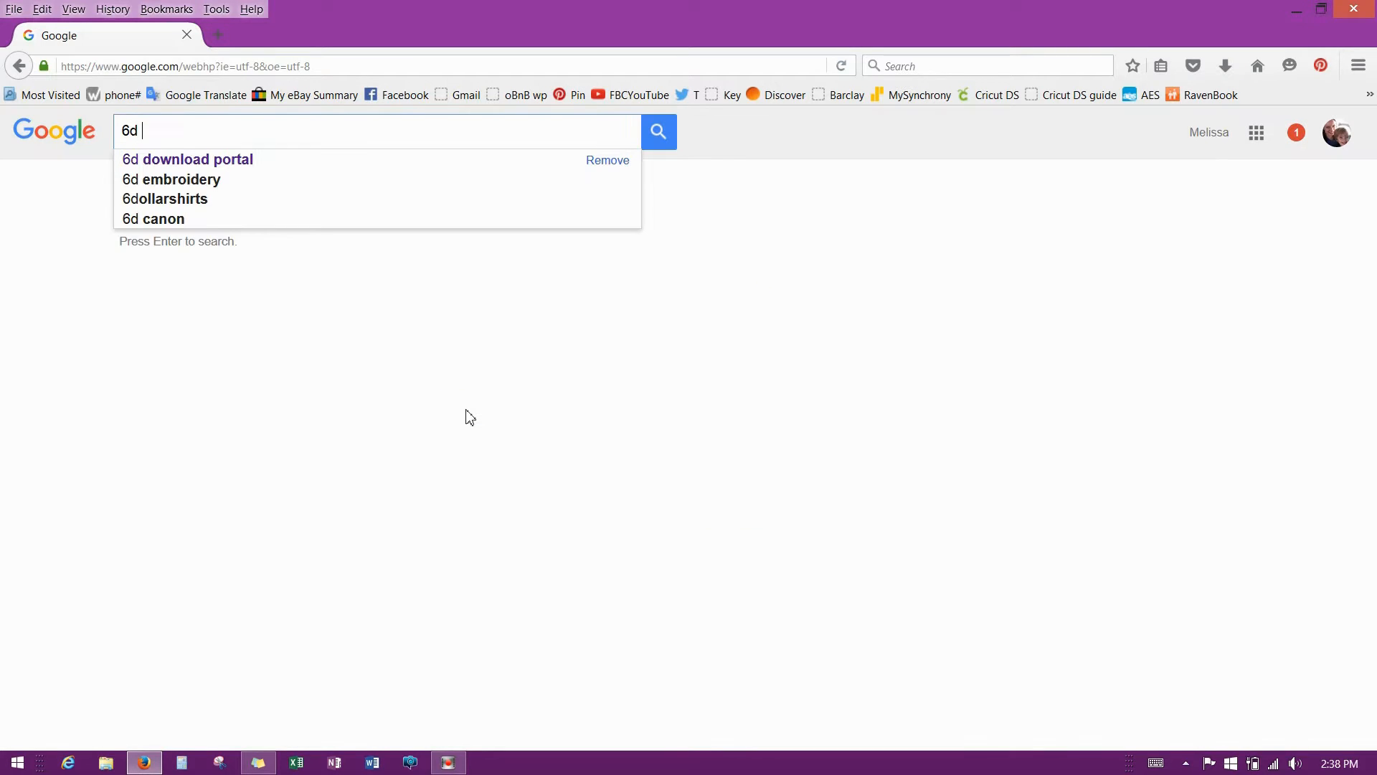
text(download p)
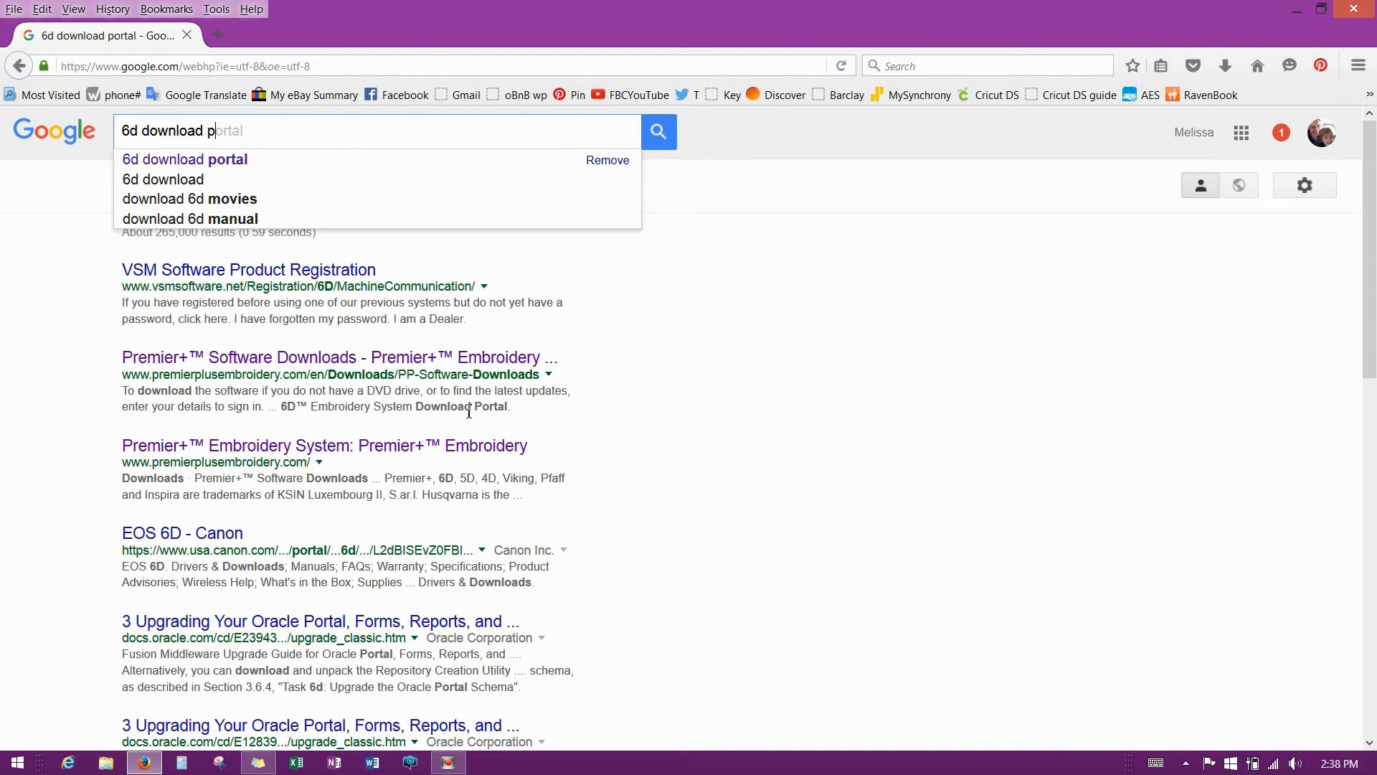
text(ortal)
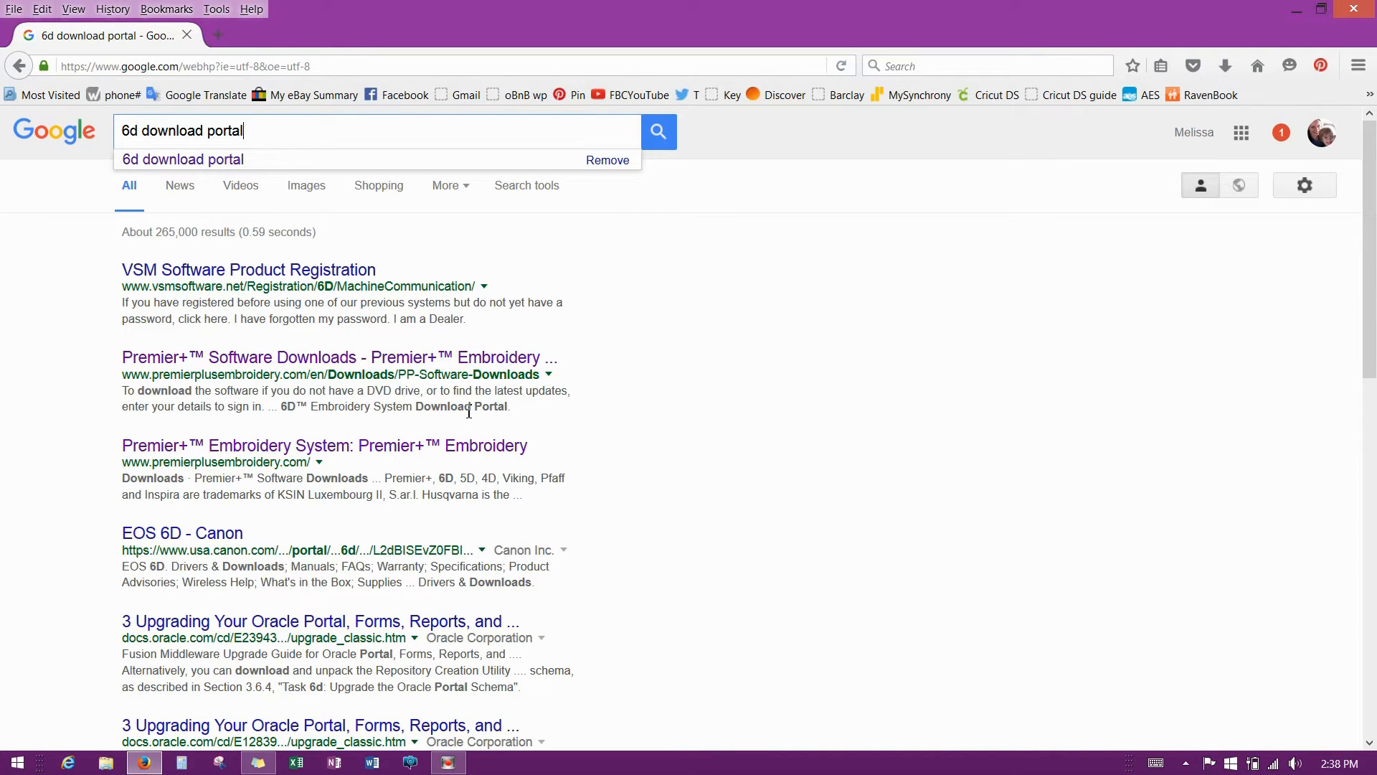
key(Return)
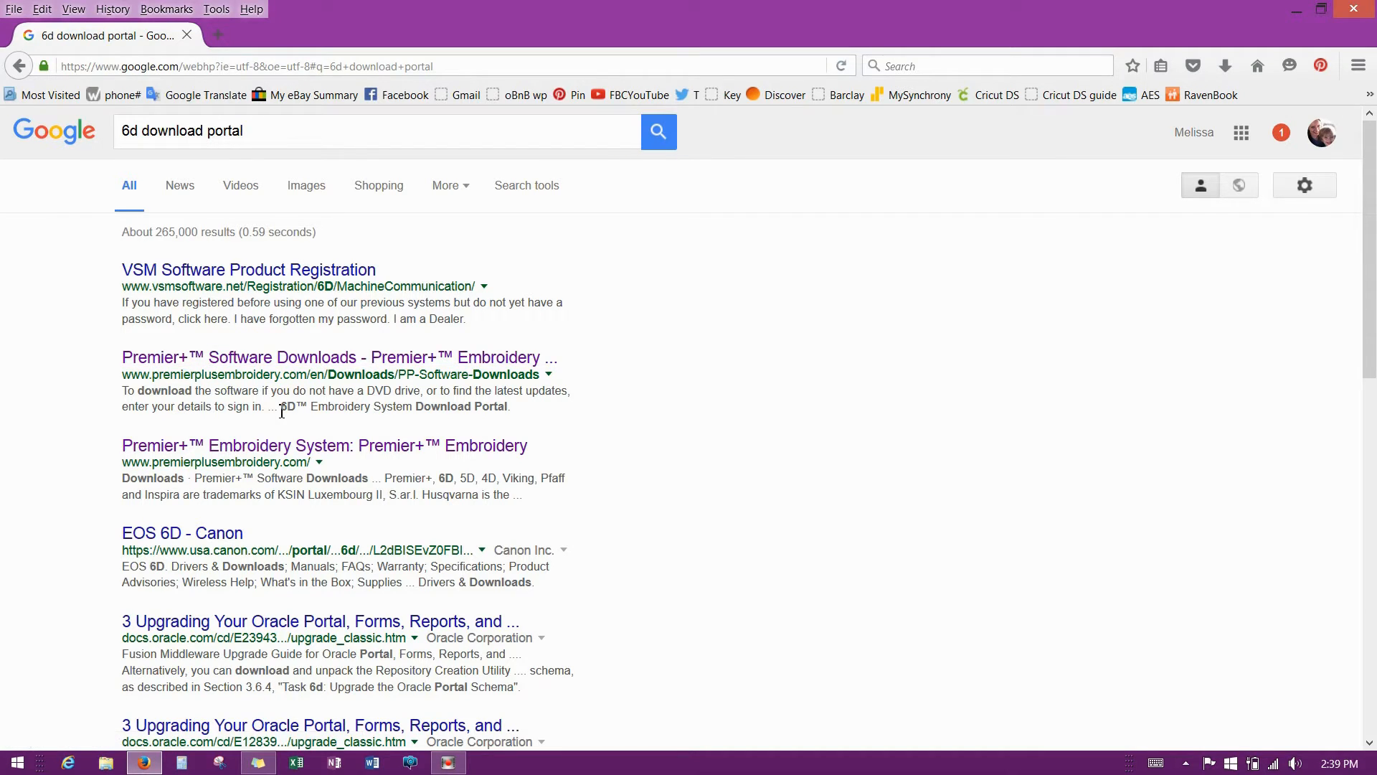
Highlight the '6D Embroidery System Download Portal' snippet and open the Premier+ Software Downloads result.
drag(278, 407, 527, 426)
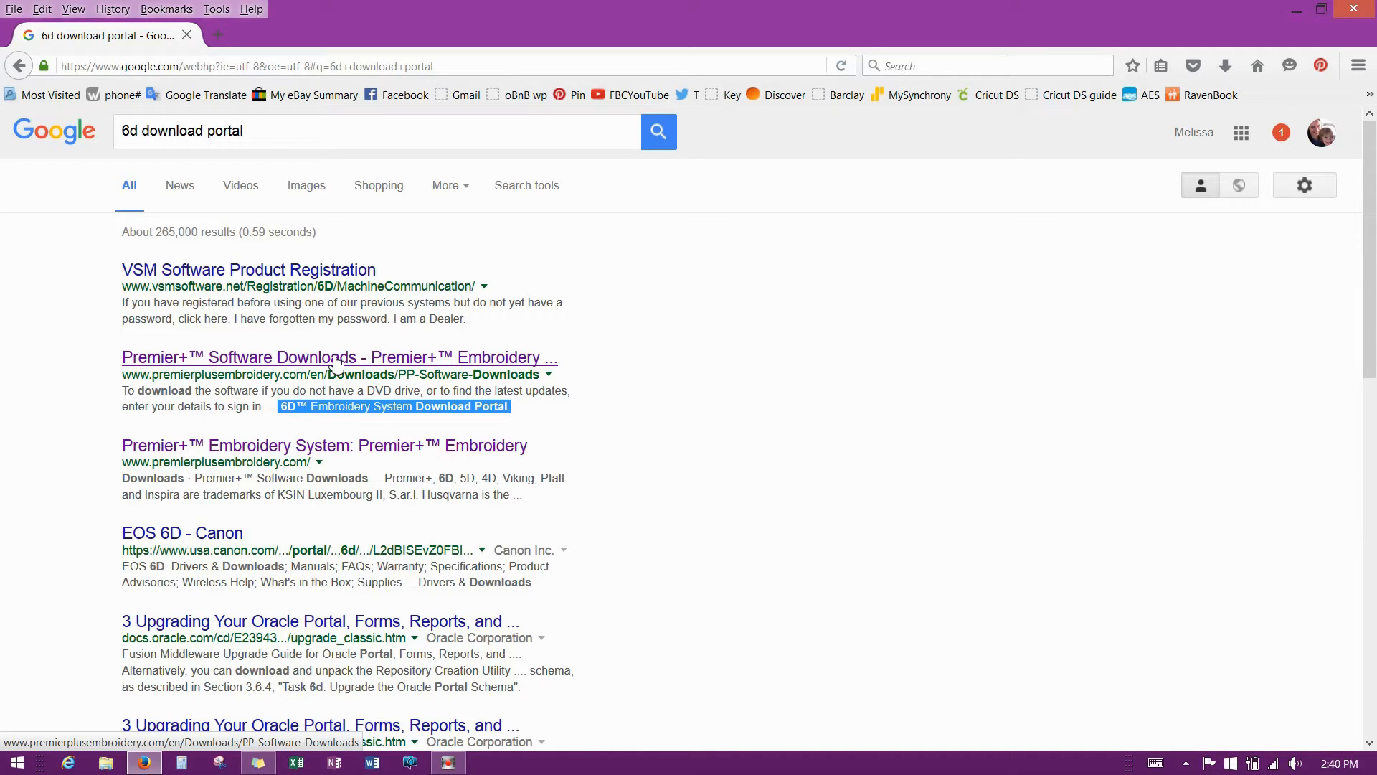
click(209, 358)
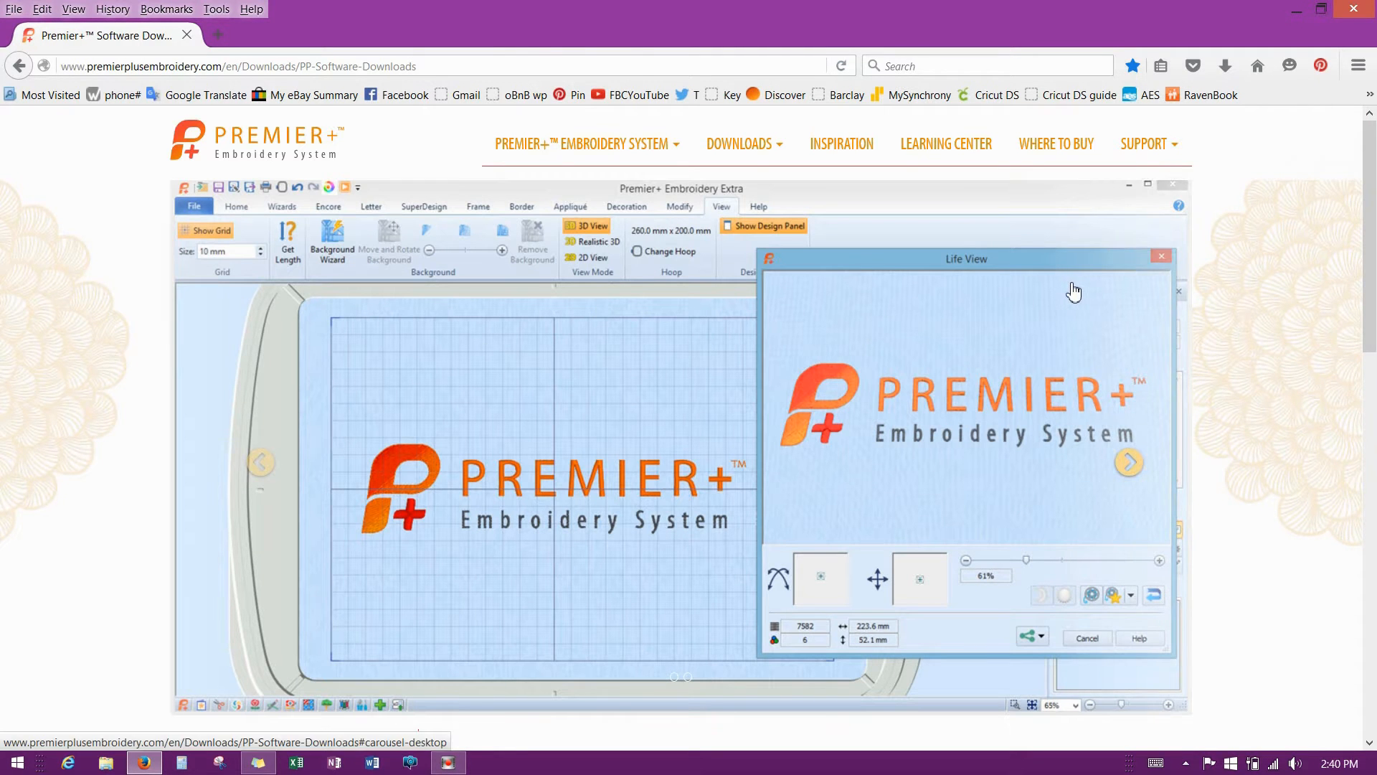
Scroll the Premier+ Software Downloads page down to the two download portal buttons.
scroll(1069, 294, down, 3)
scroll(1069, 294, down, 5)
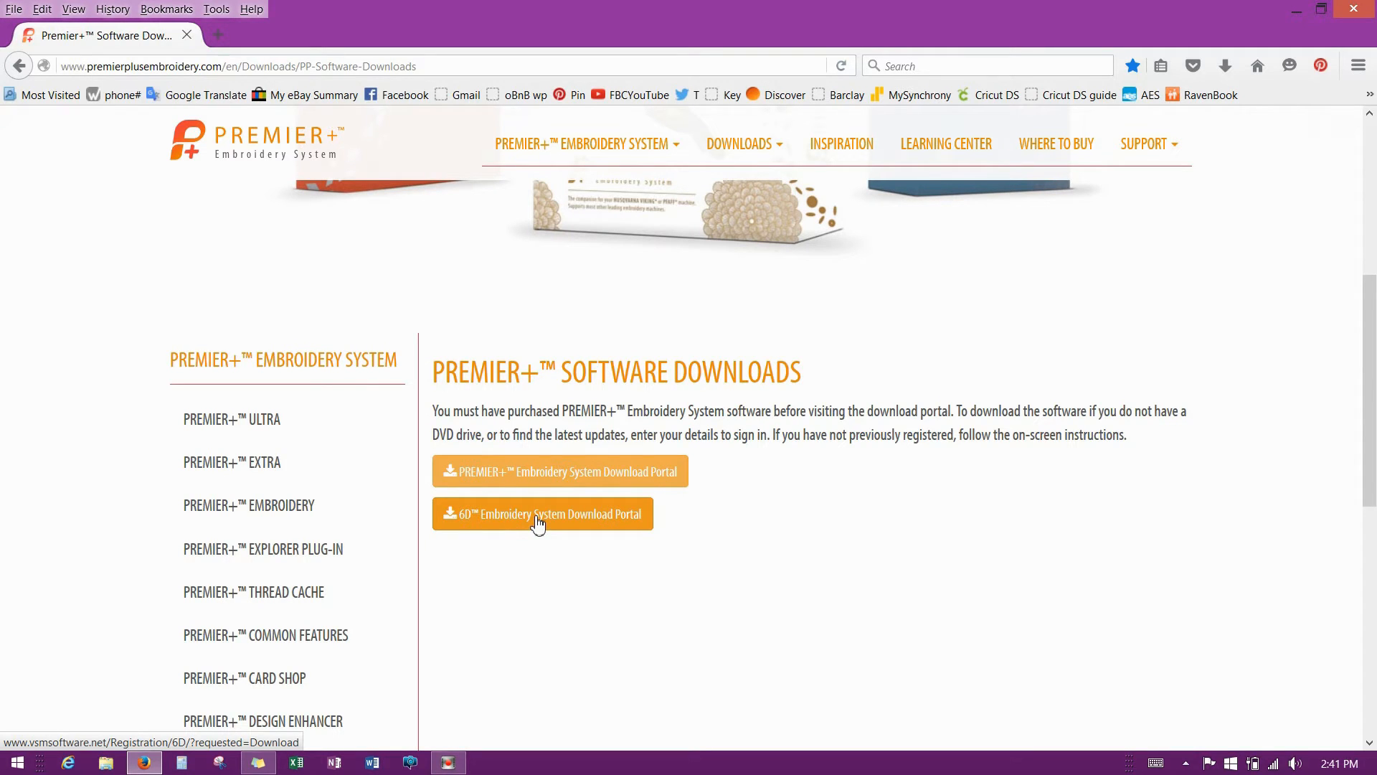
Open the 6D Embroidery System download portal and choose 'I do not have a previous registration'.
click(537, 518)
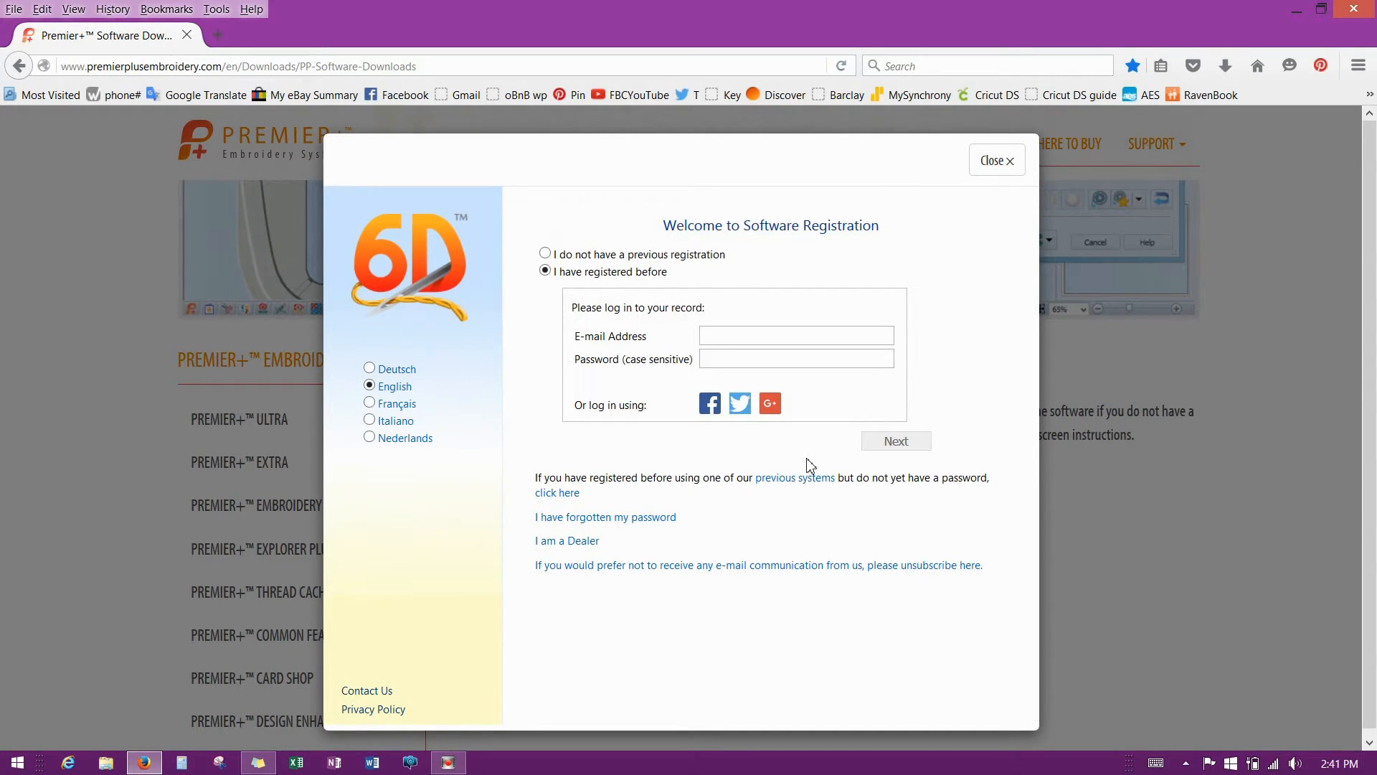
click(850, 335)
click(547, 256)
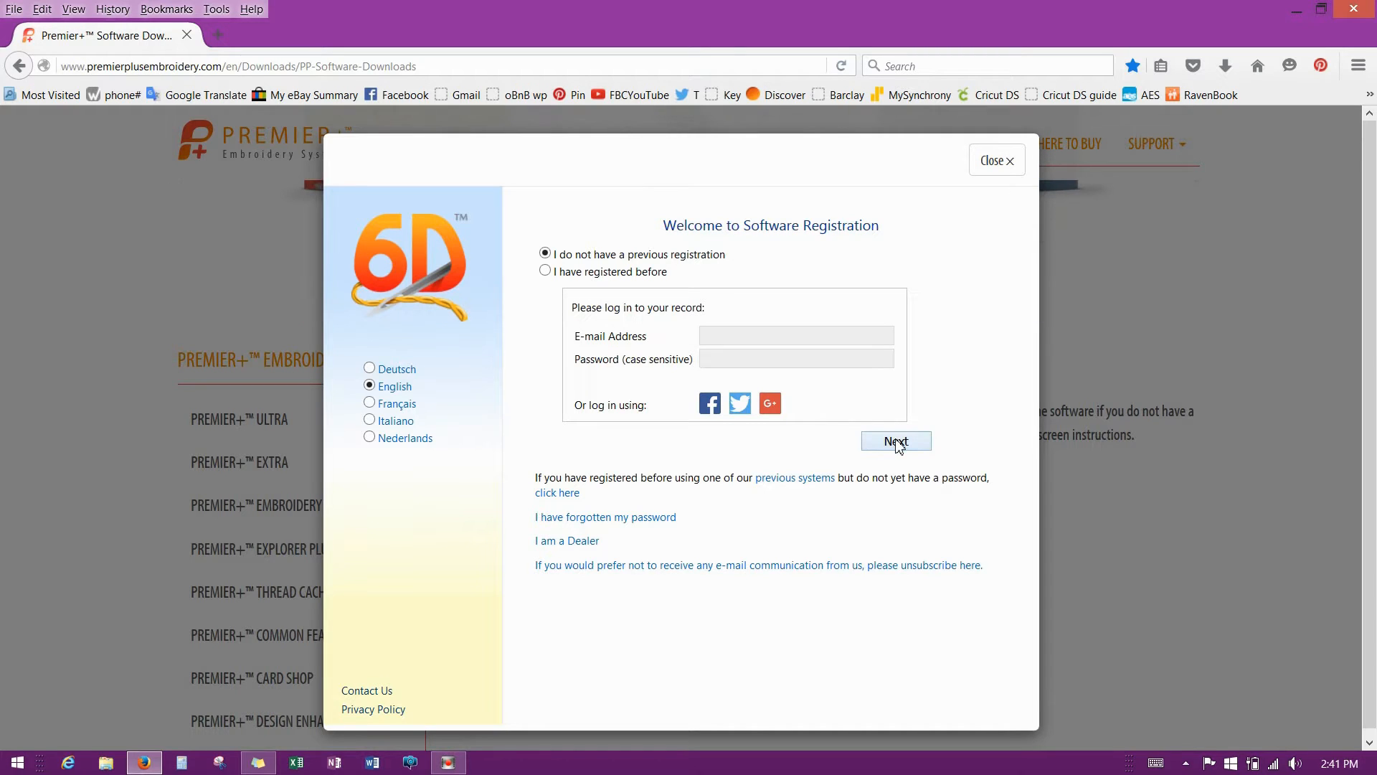
Switch to 'I have registered before' and continue to the next registration page.
click(546, 271)
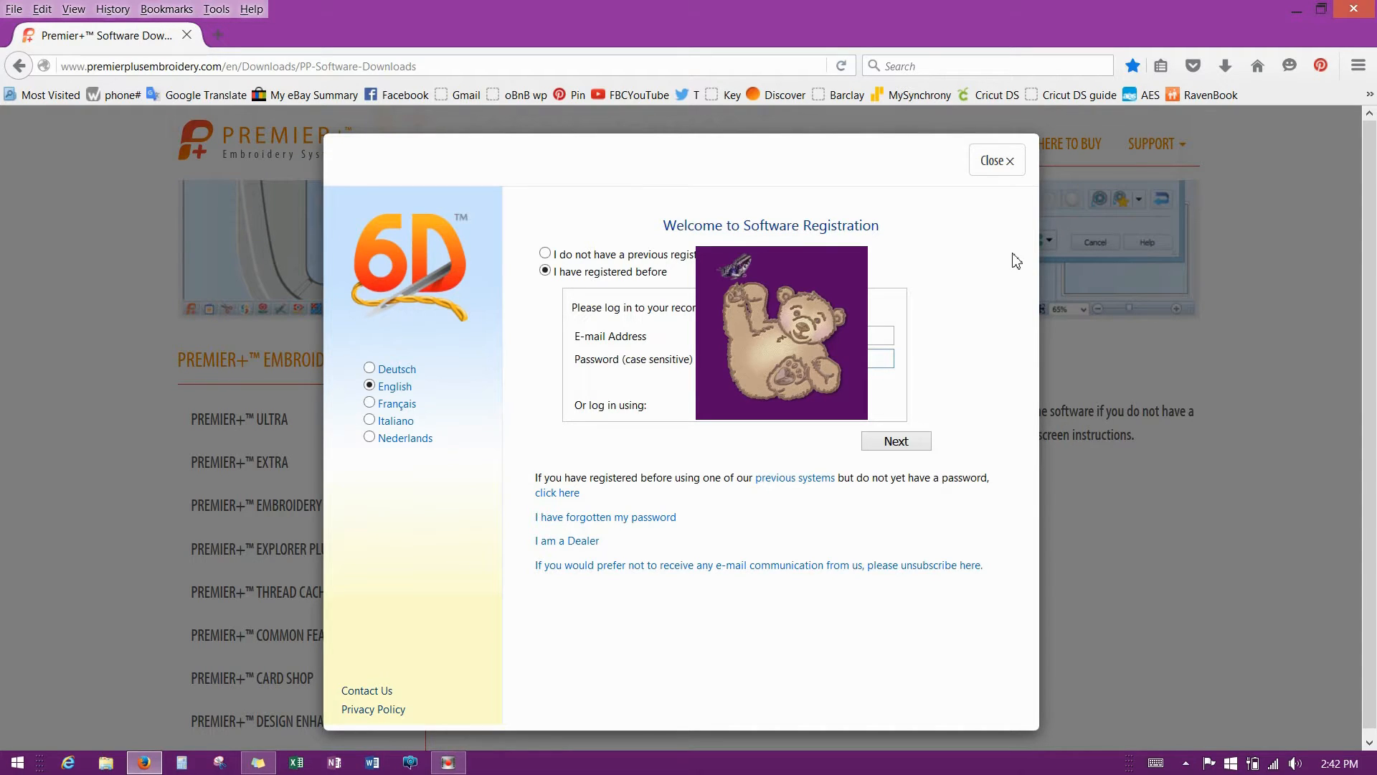
click(931, 446)
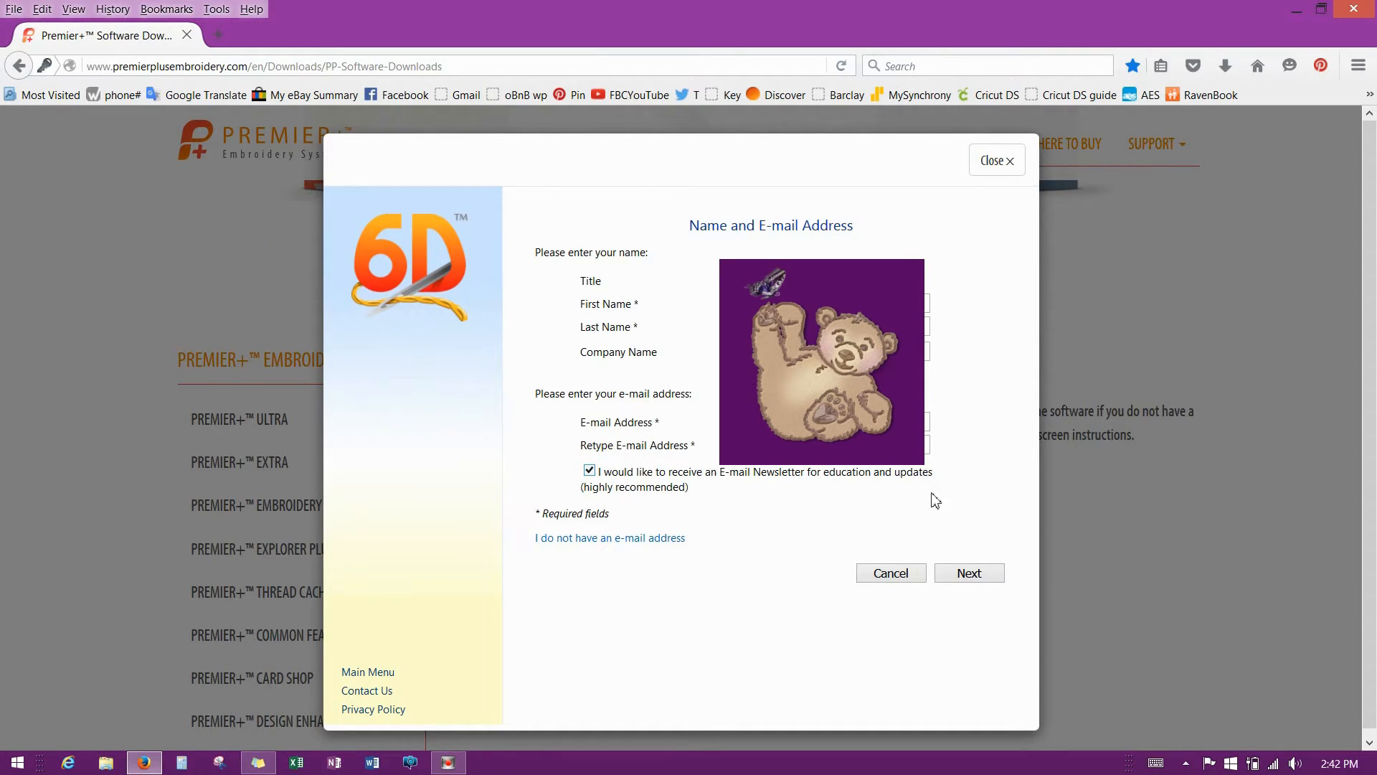
Submit the name and e-mail details to reach the 6D Software Download list.
click(969, 578)
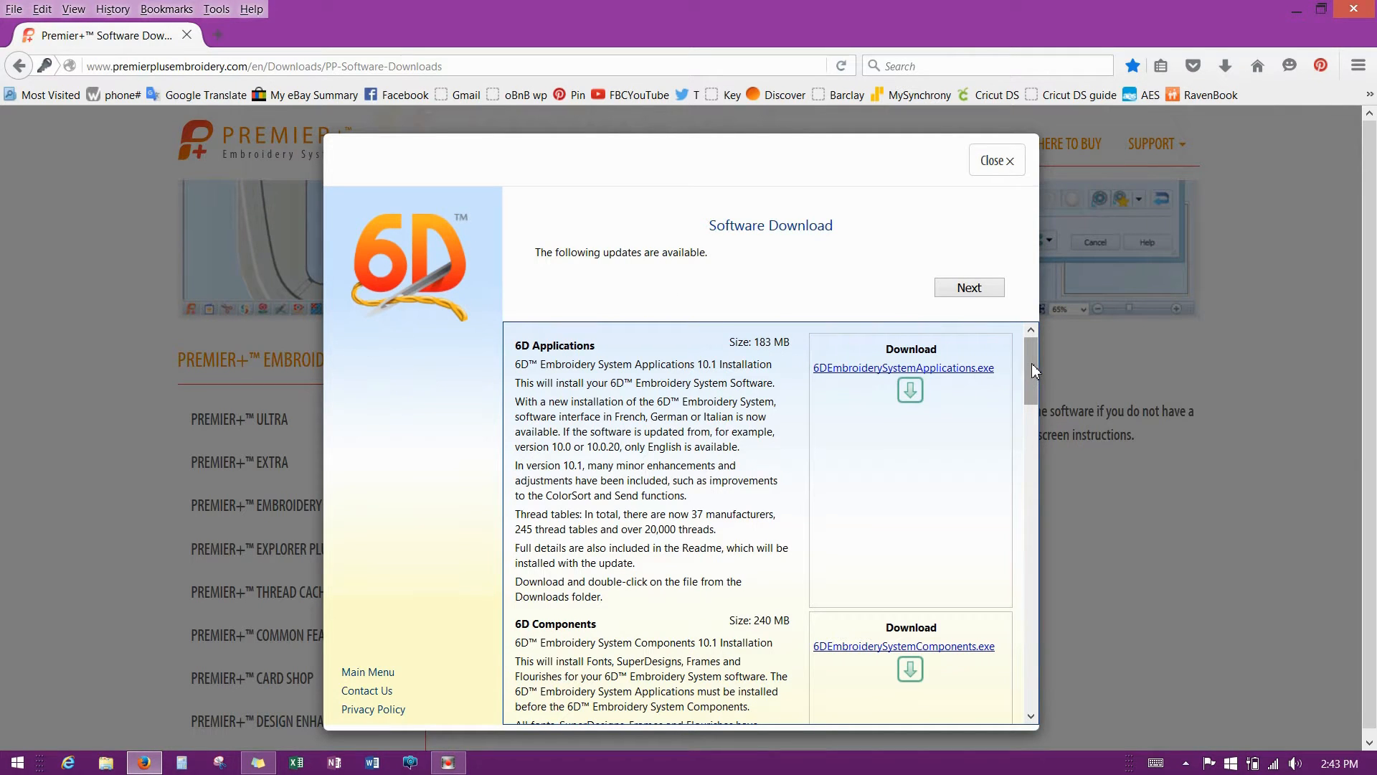
mouse_move(1031, 363)
mouse_down()
mouse_move(1024, 685)
mouse_move(1022, 356)
mouse_up()
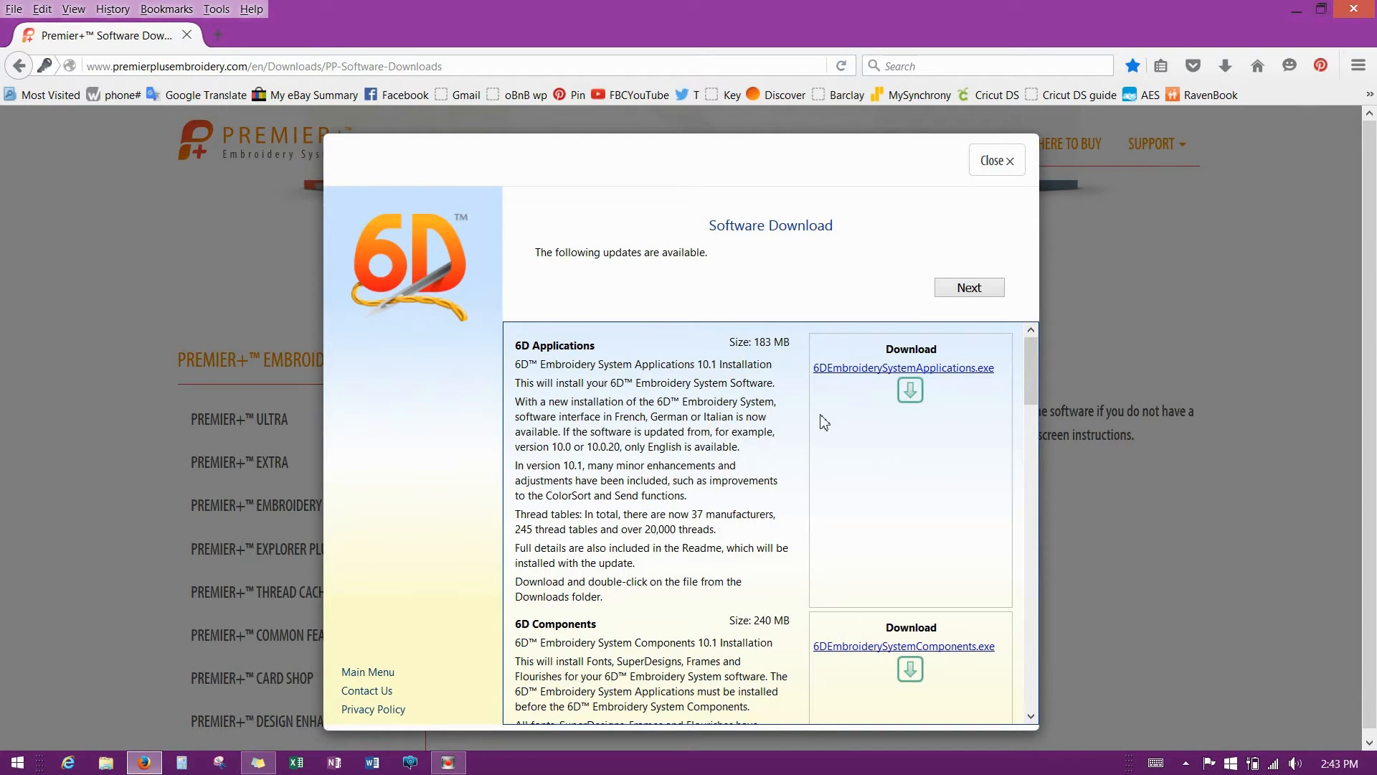
Save the 6D Applications, 6D Components and SuperDesigns Update 2014 installers to disk.
click(908, 368)
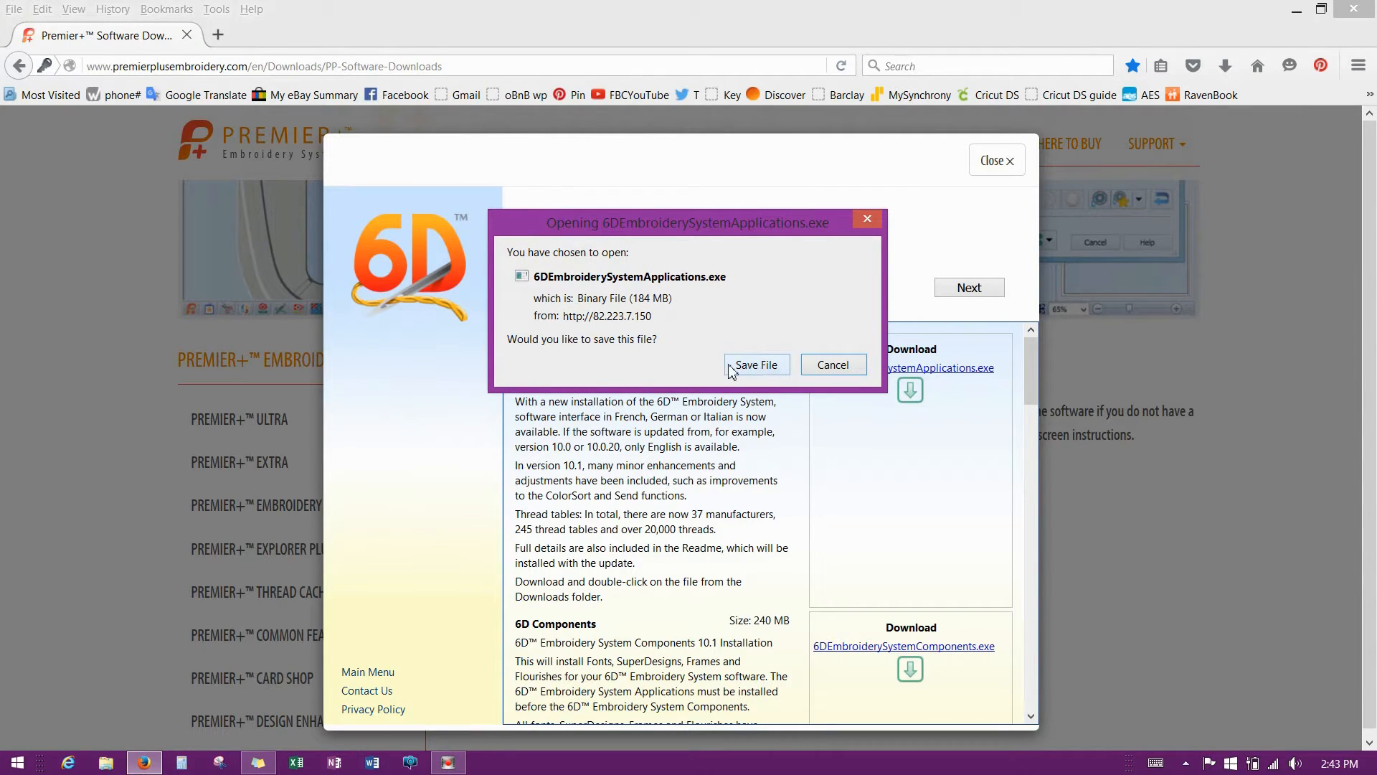
click(751, 364)
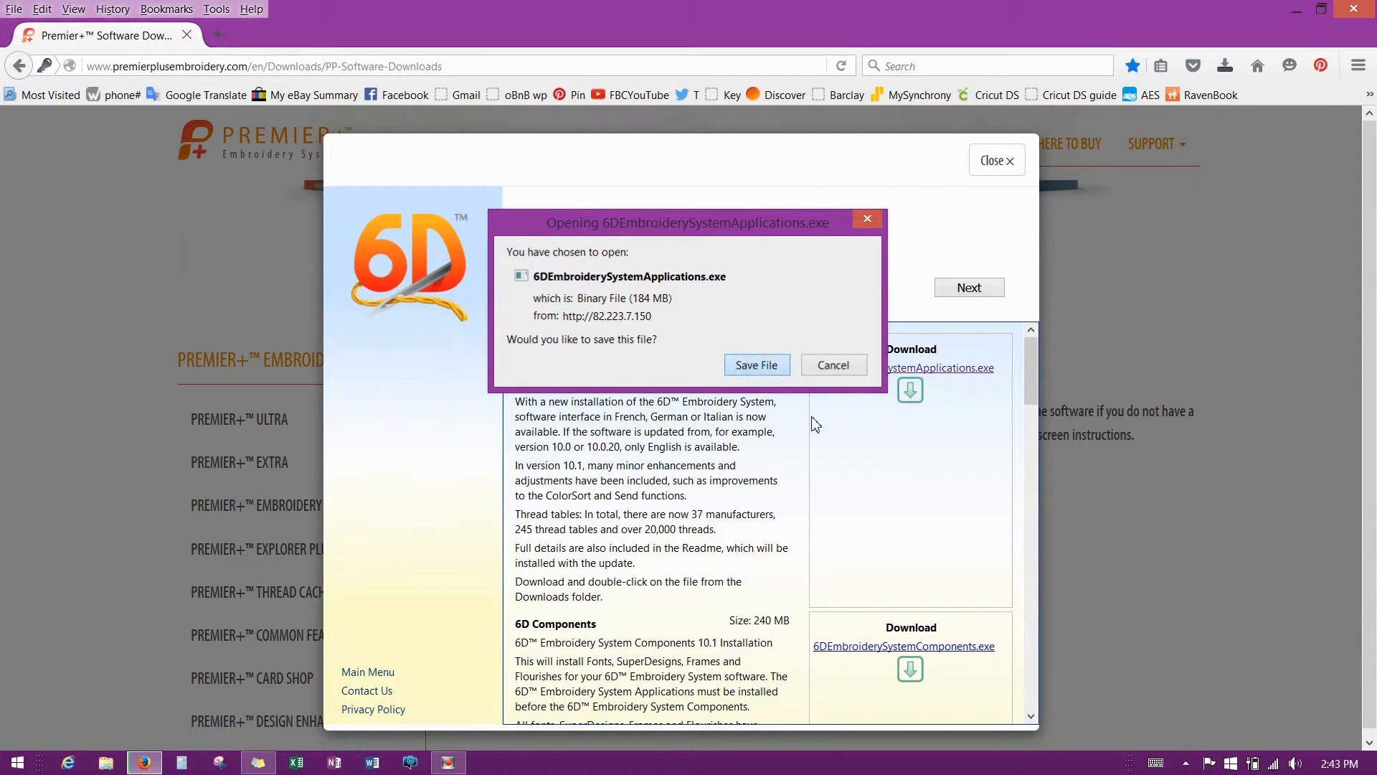
scroll(1032, 351, down, 3)
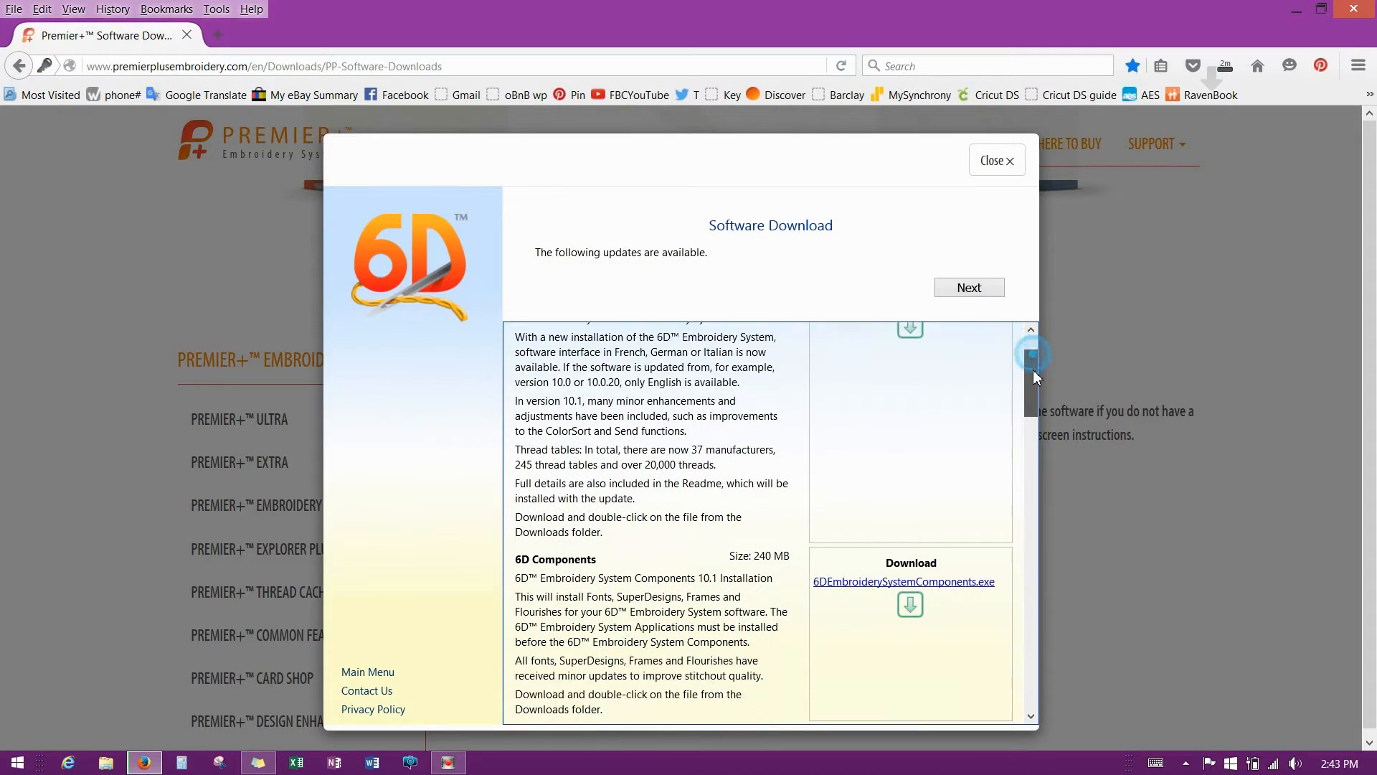
click(911, 531)
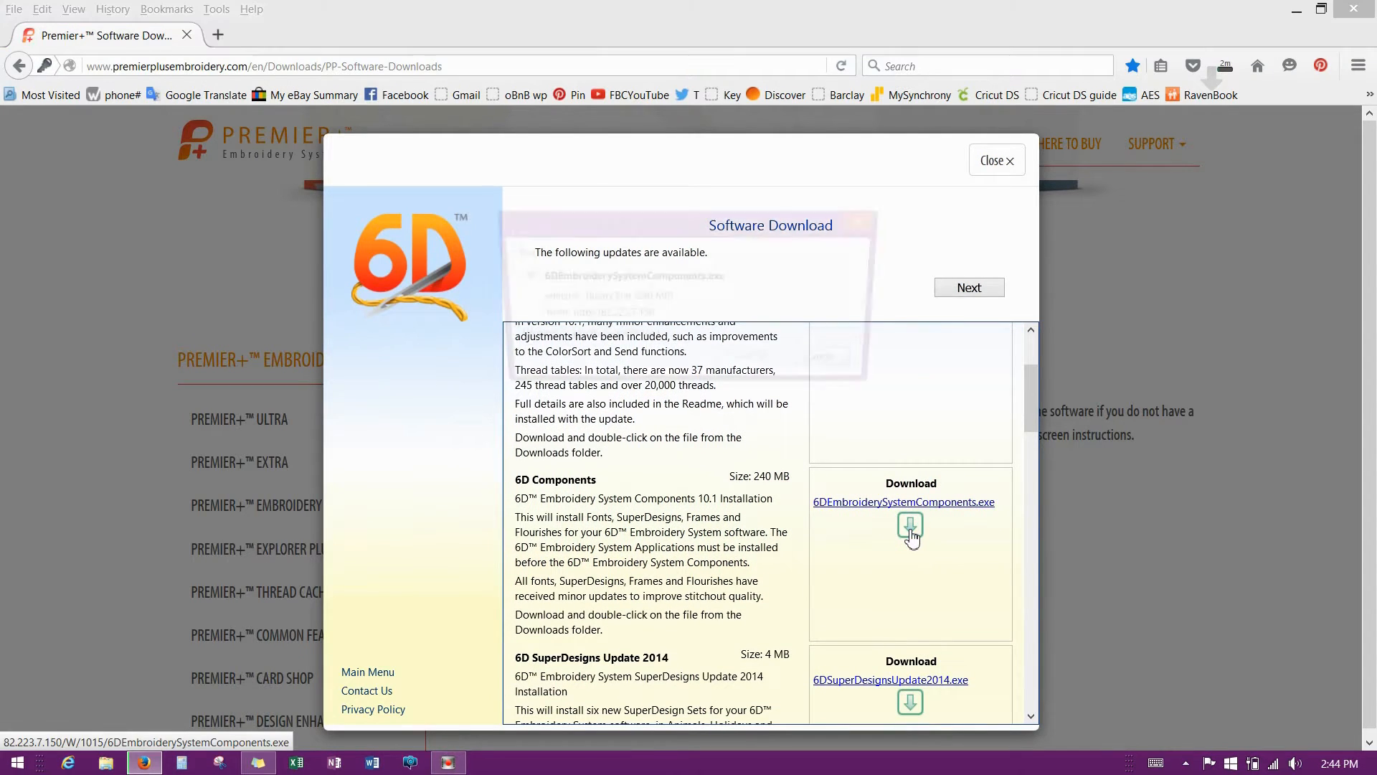
click(759, 370)
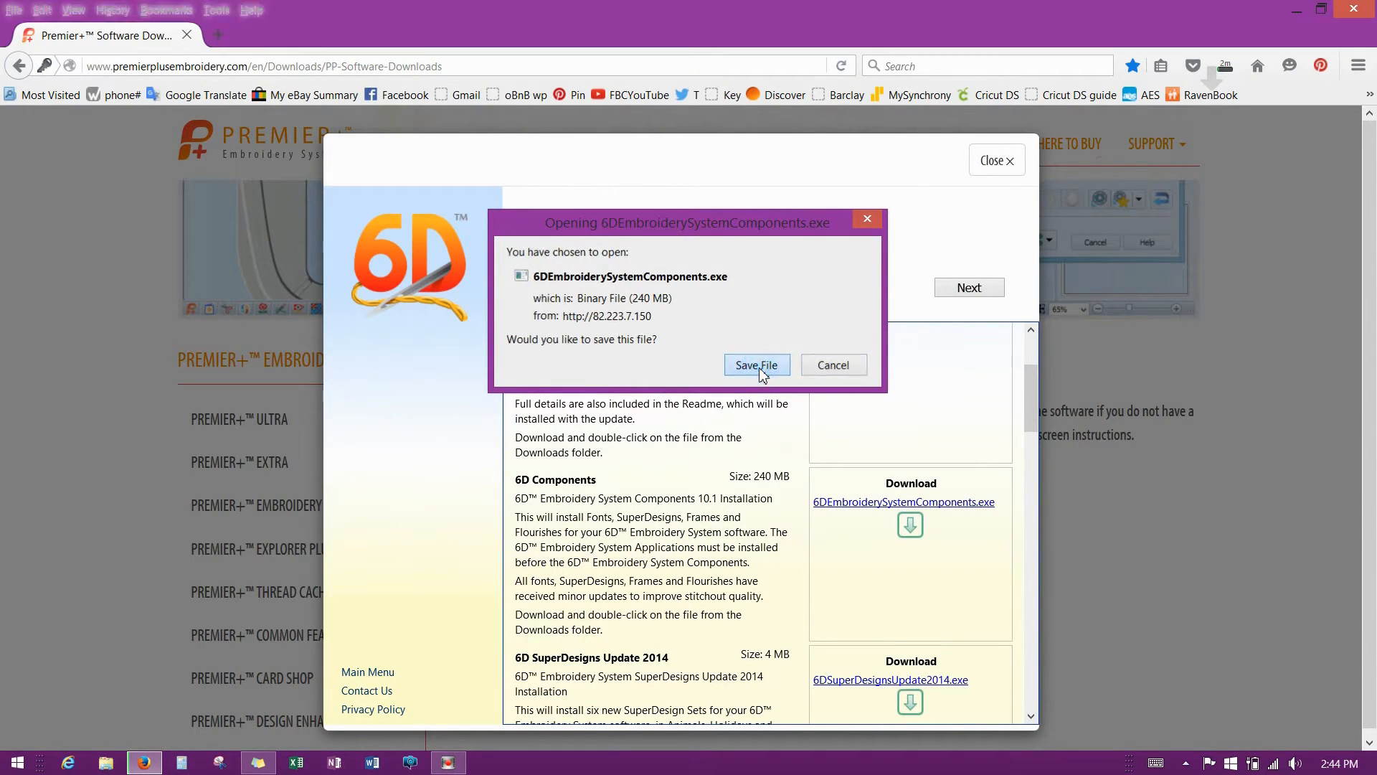
scroll(1031, 400, down, 5)
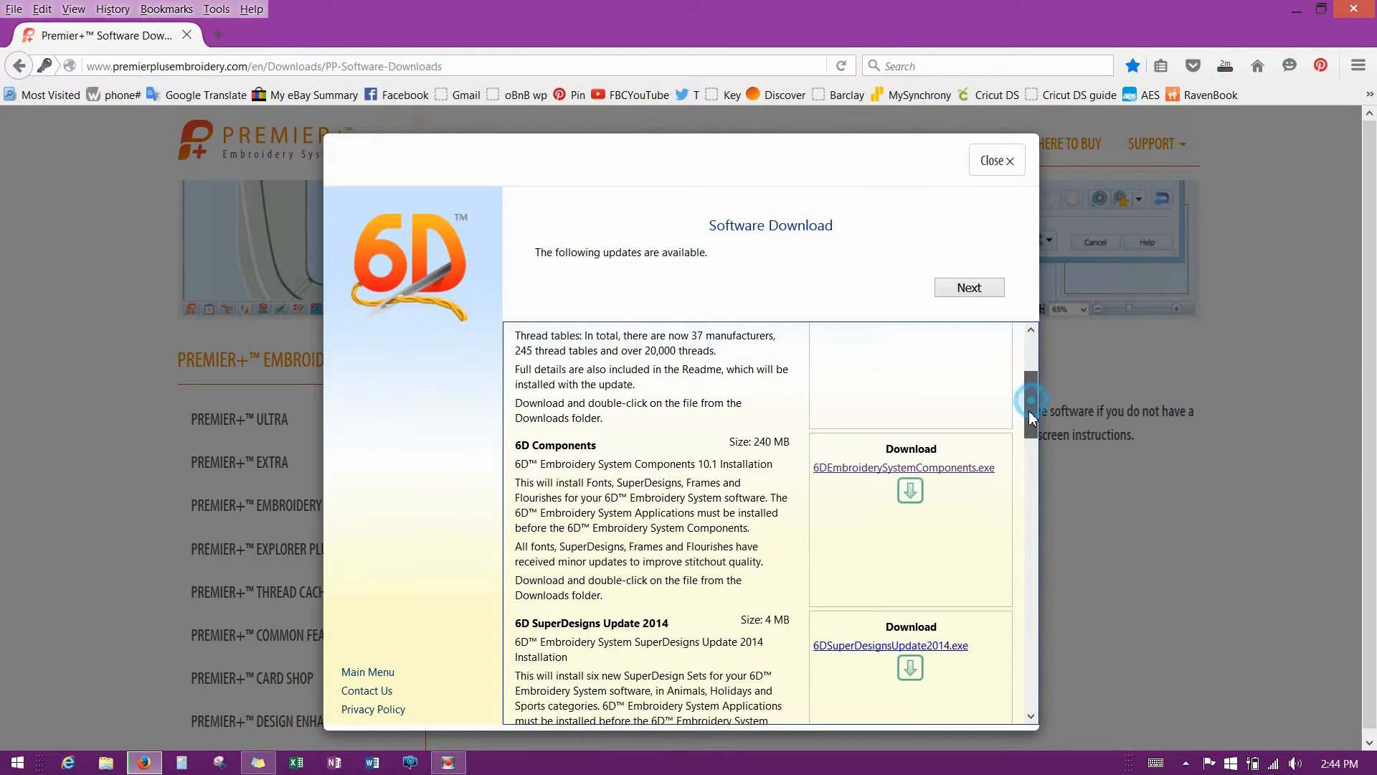
click(909, 477)
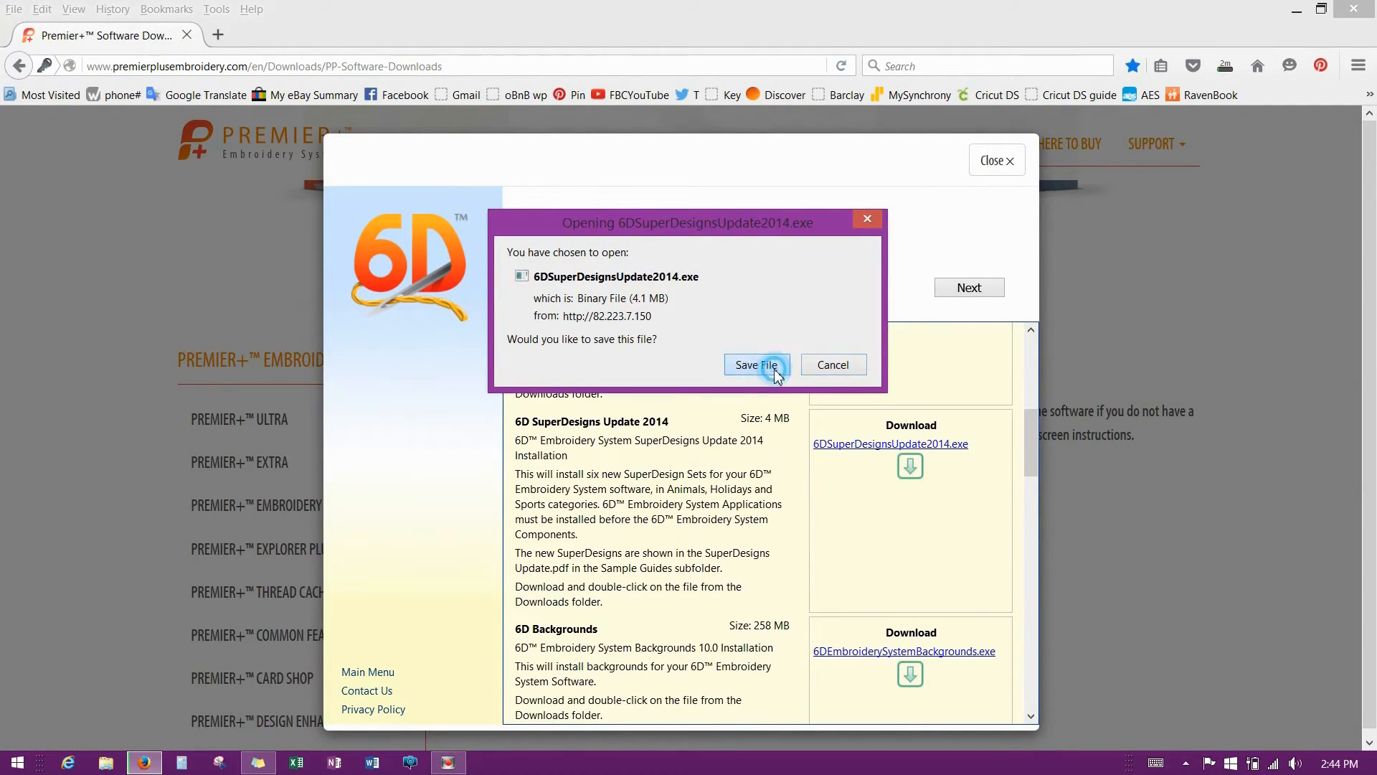
click(774, 369)
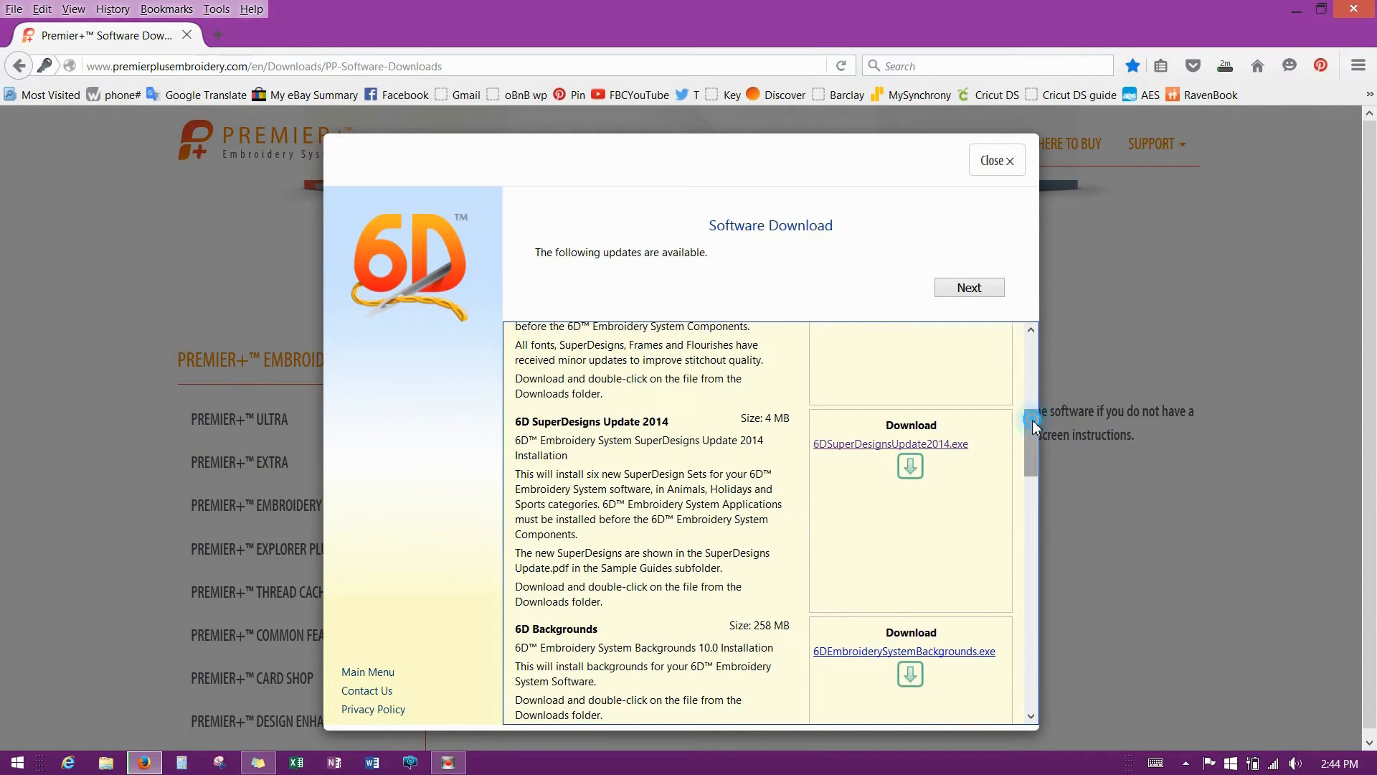
Save the Backgrounds, Documentation, Device Drivers and HASPUserSetup_7_41.exe dongle driver installers.
drag(1032, 419, 1034, 459)
click(911, 469)
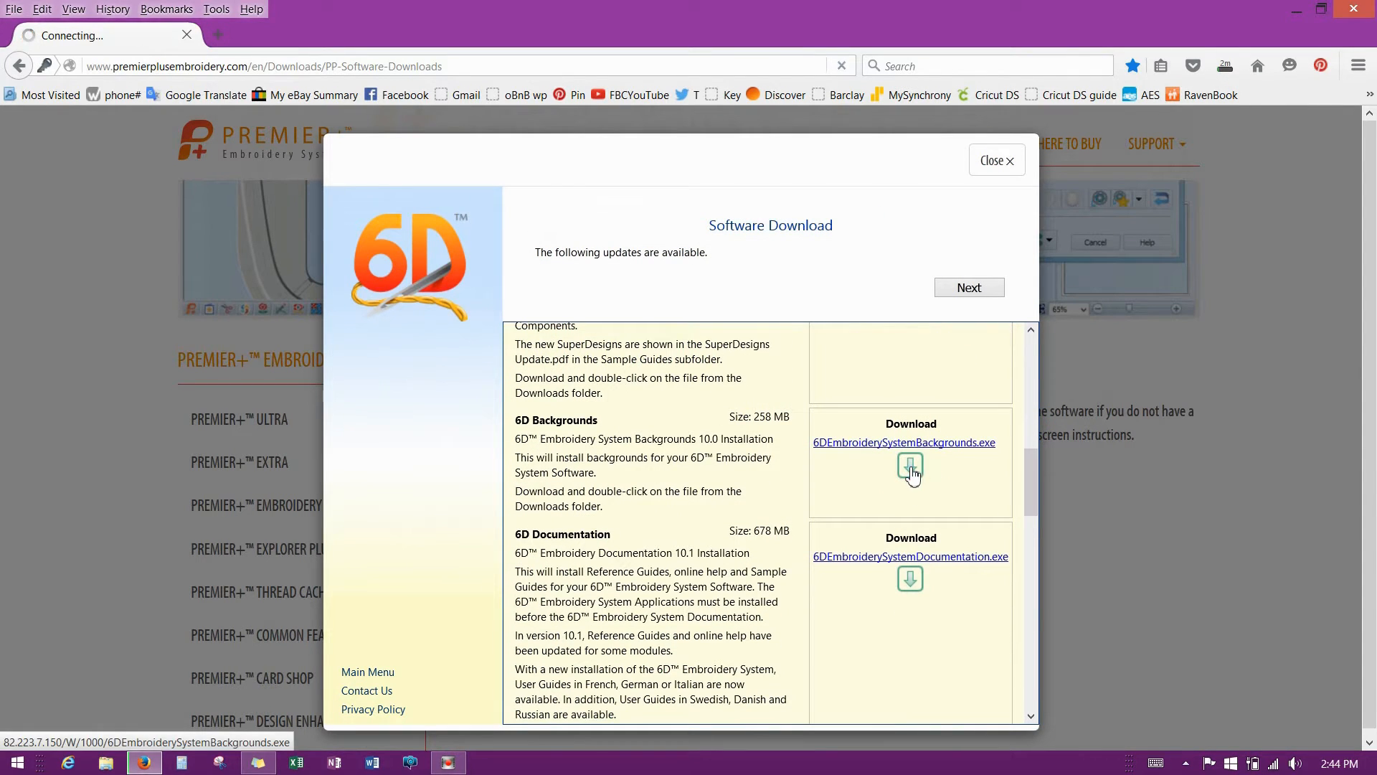
click(766, 368)
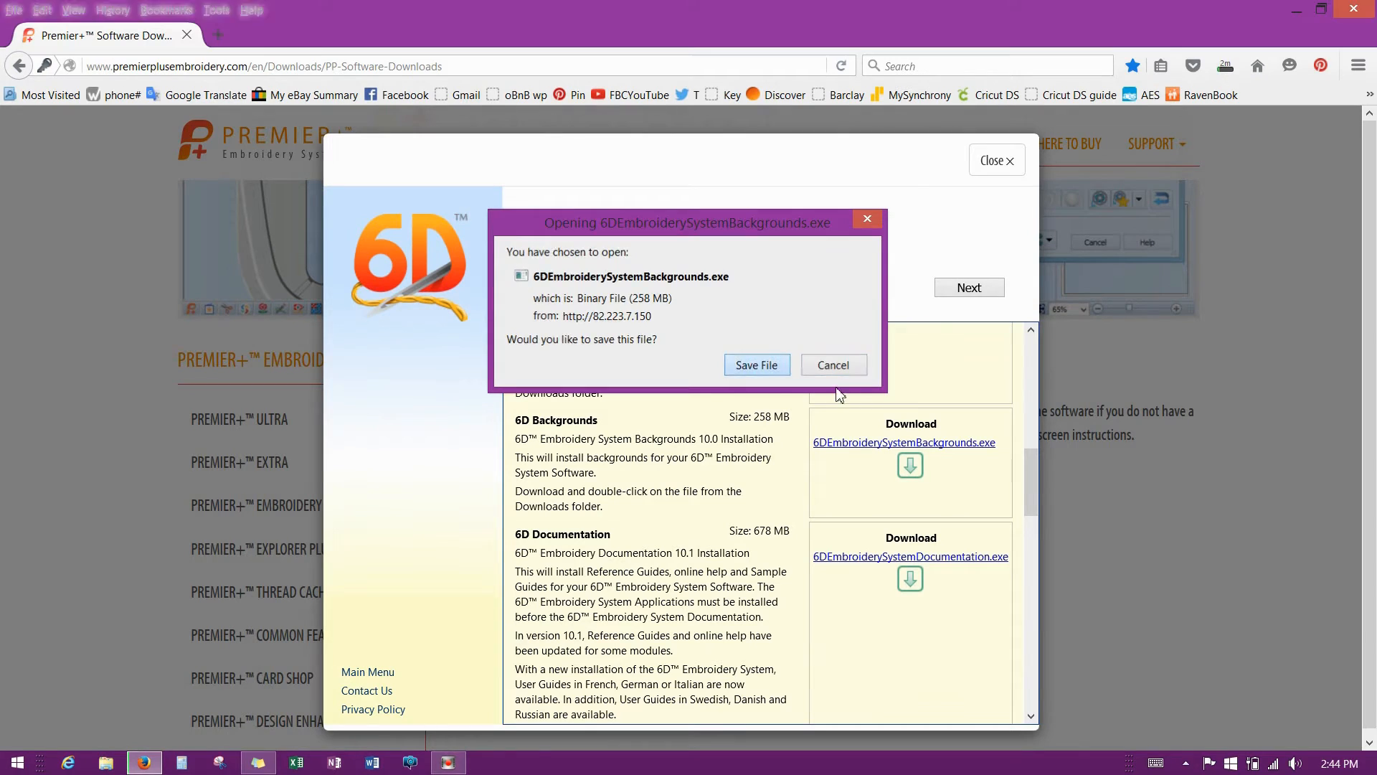
drag(1033, 482, 1033, 513)
click(912, 422)
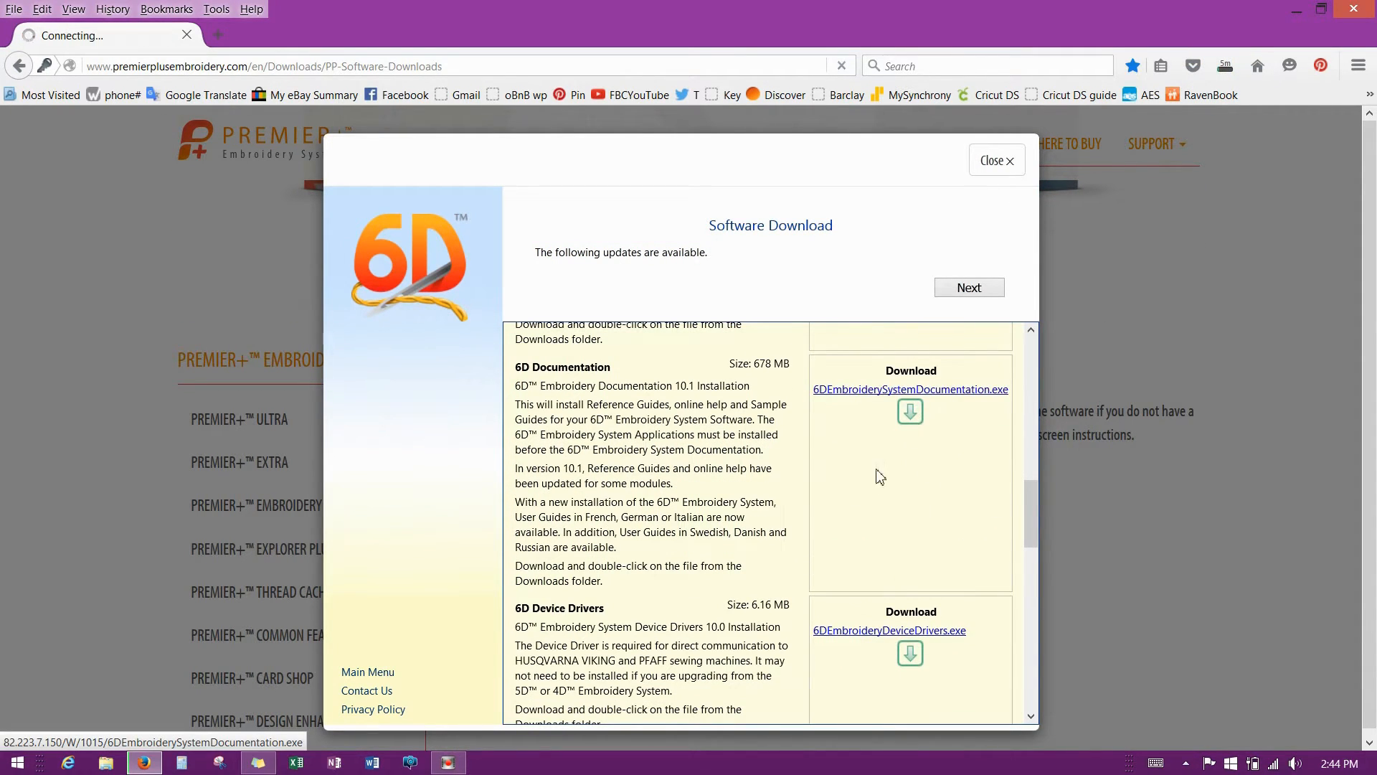
click(756, 364)
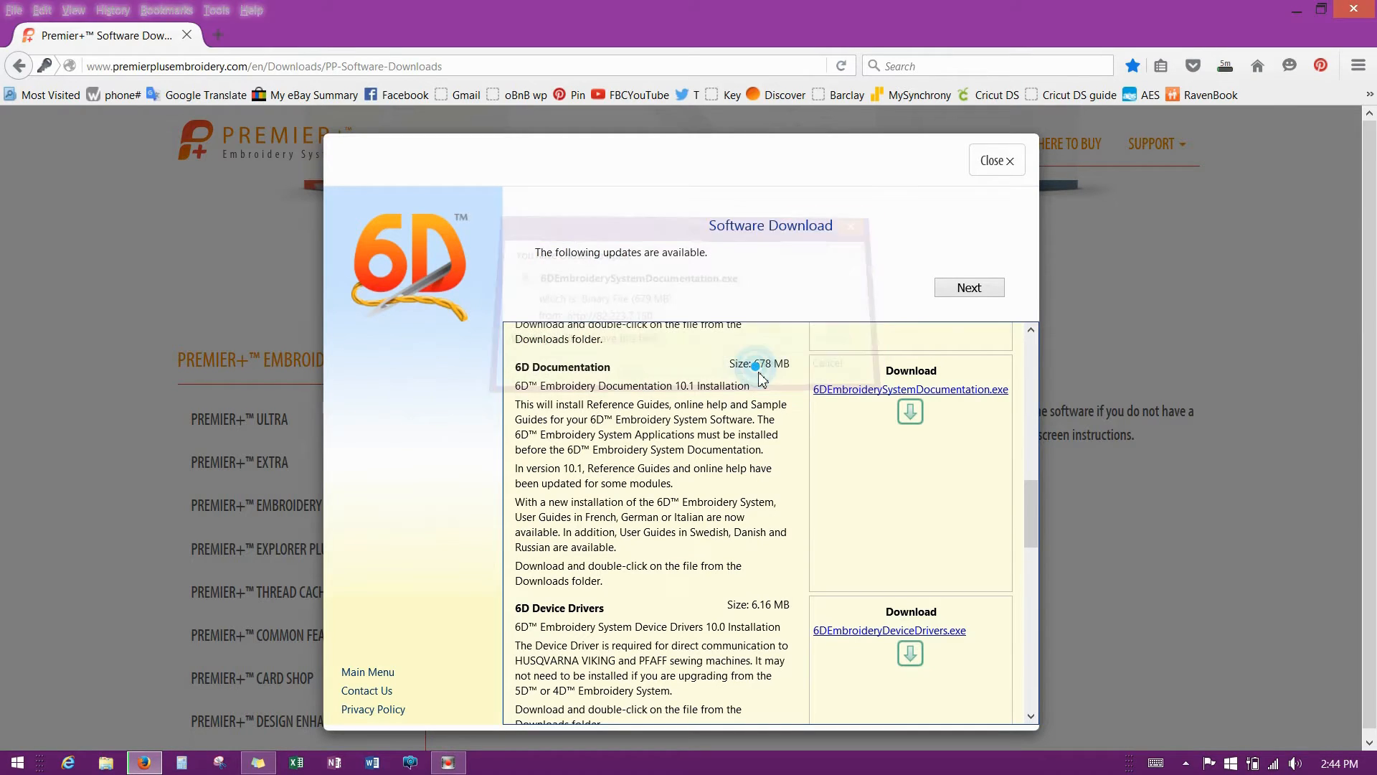
drag(1033, 509, 1032, 531)
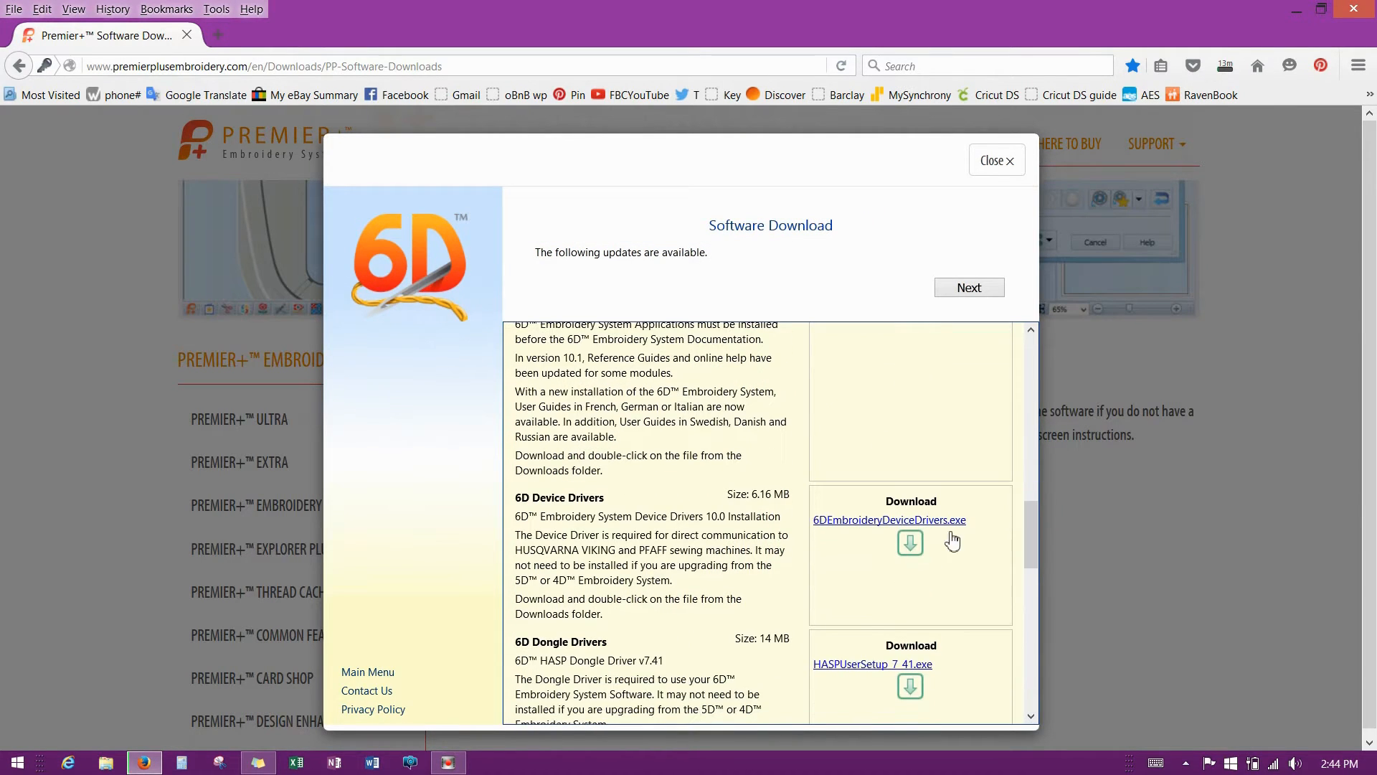
click(910, 539)
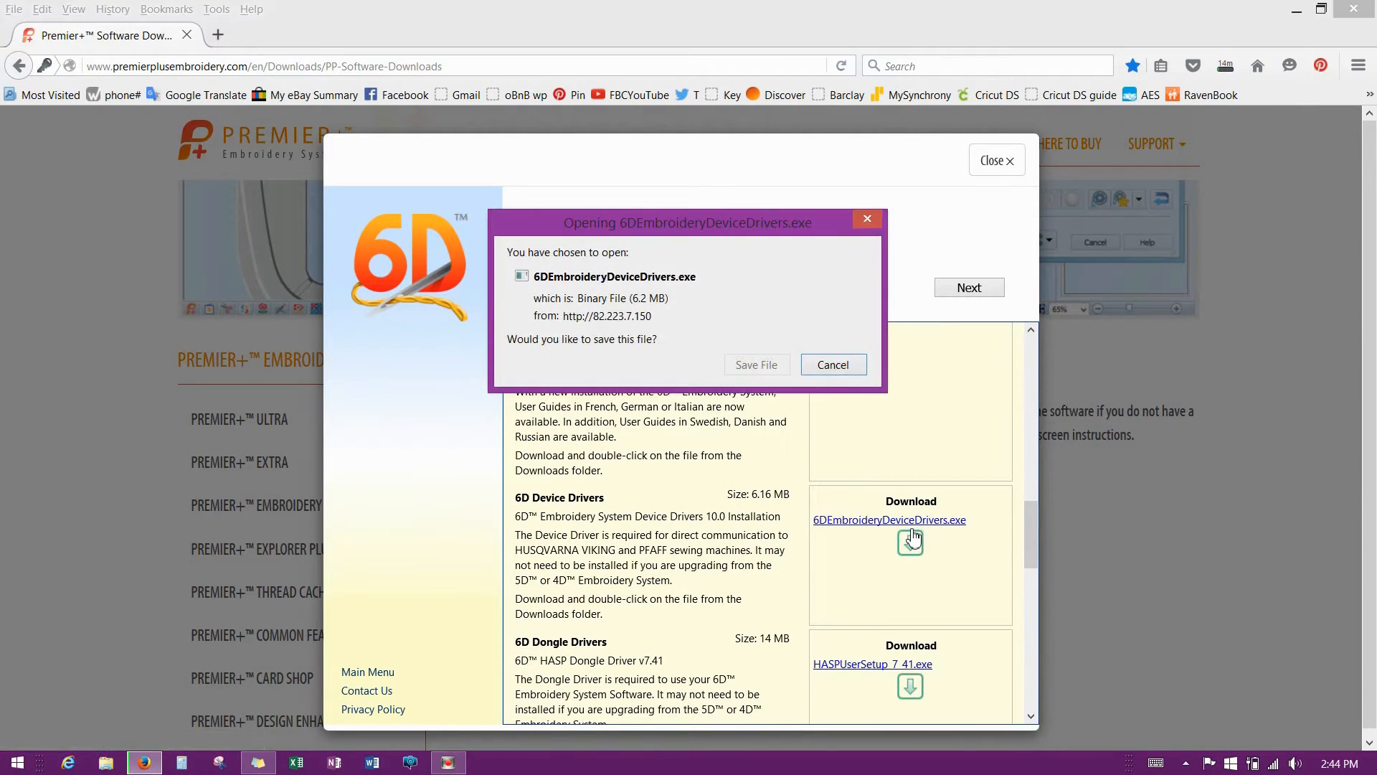
click(756, 364)
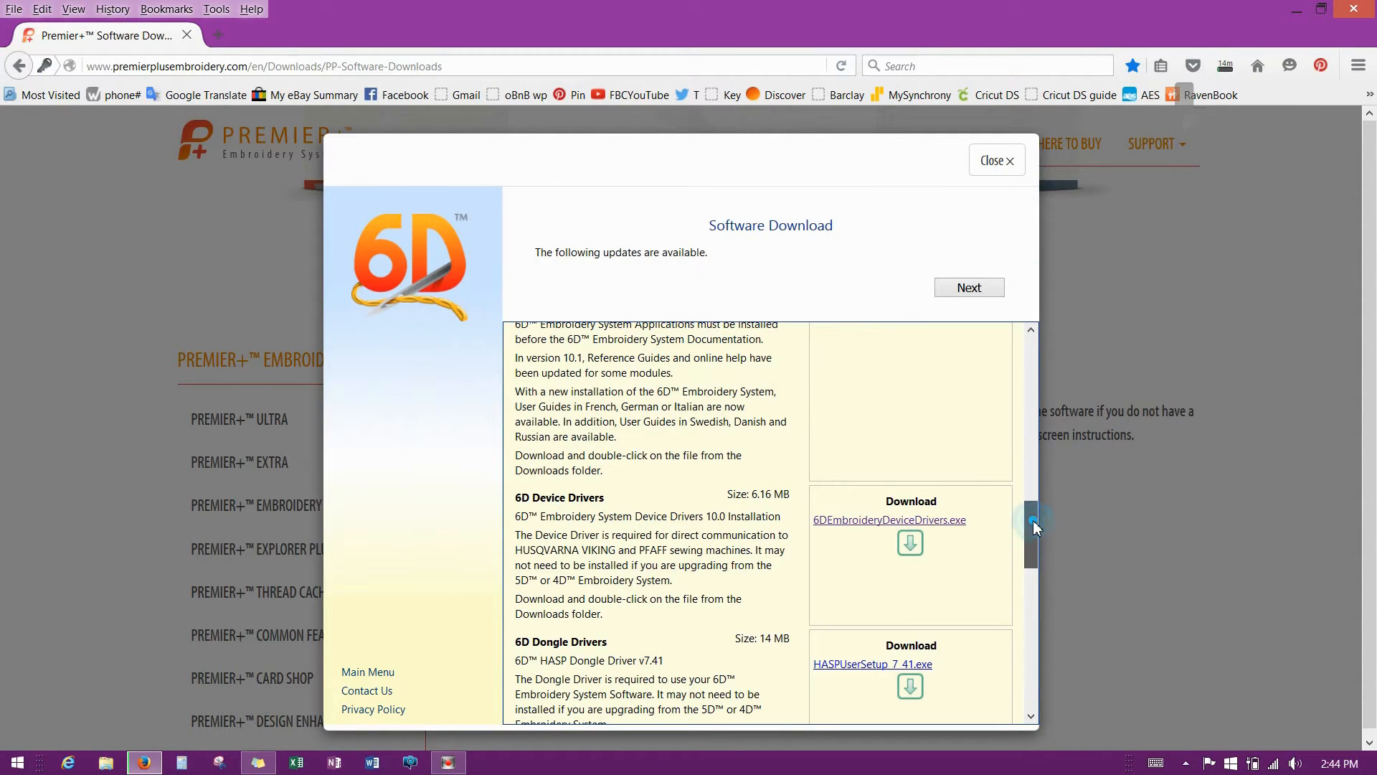
drag(1032, 522, 1028, 544)
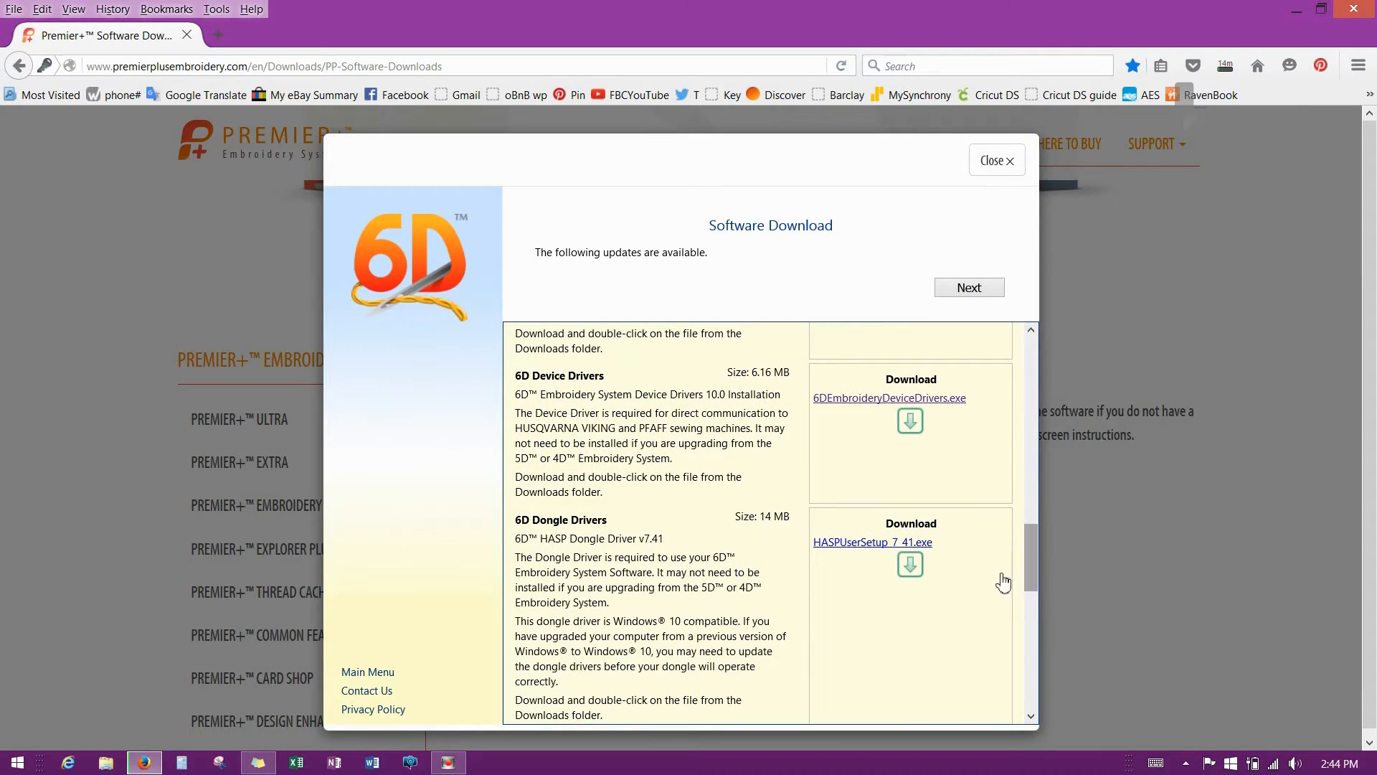
click(910, 566)
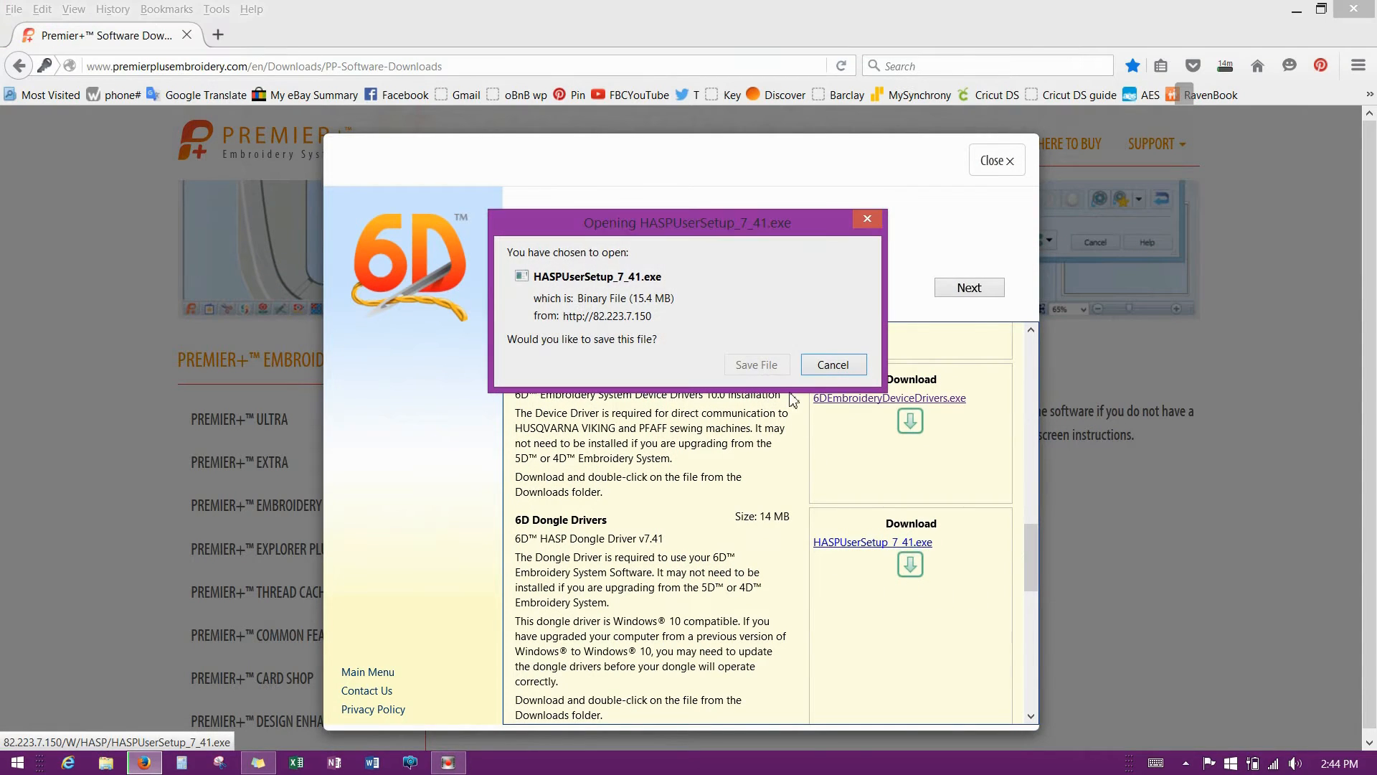
click(761, 366)
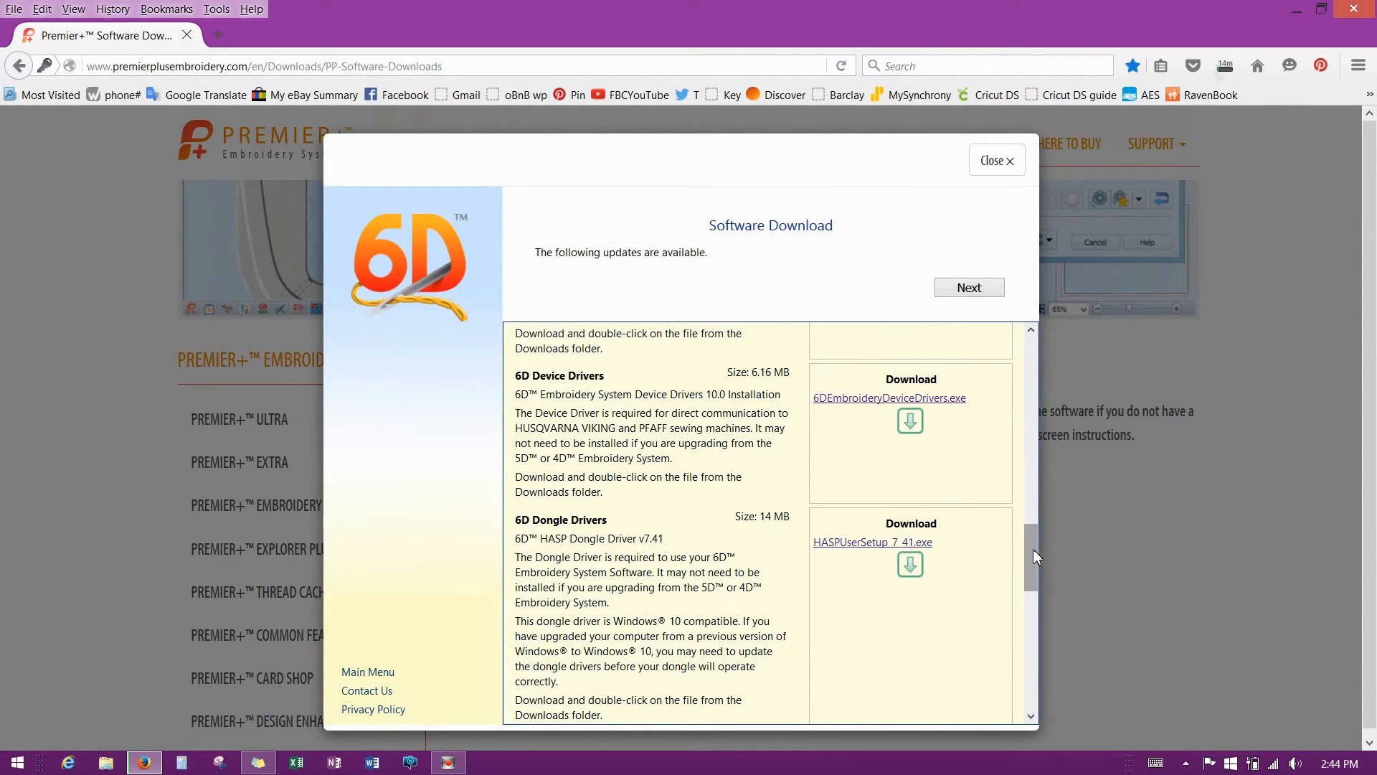
Save the Samples, Bonus Designs and 6D Explorer Plug-in installers, retrying Bonus Designs.
drag(1033, 550, 1019, 629)
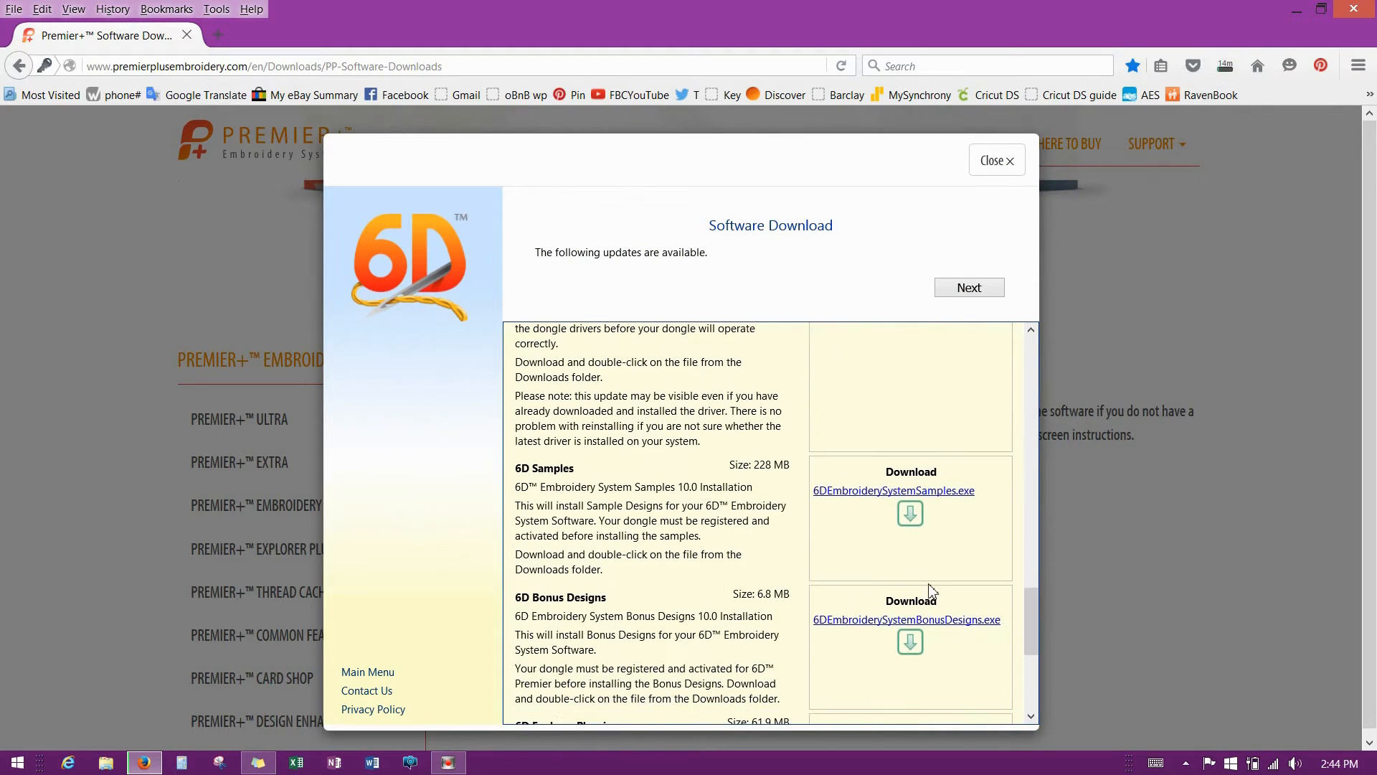
click(910, 514)
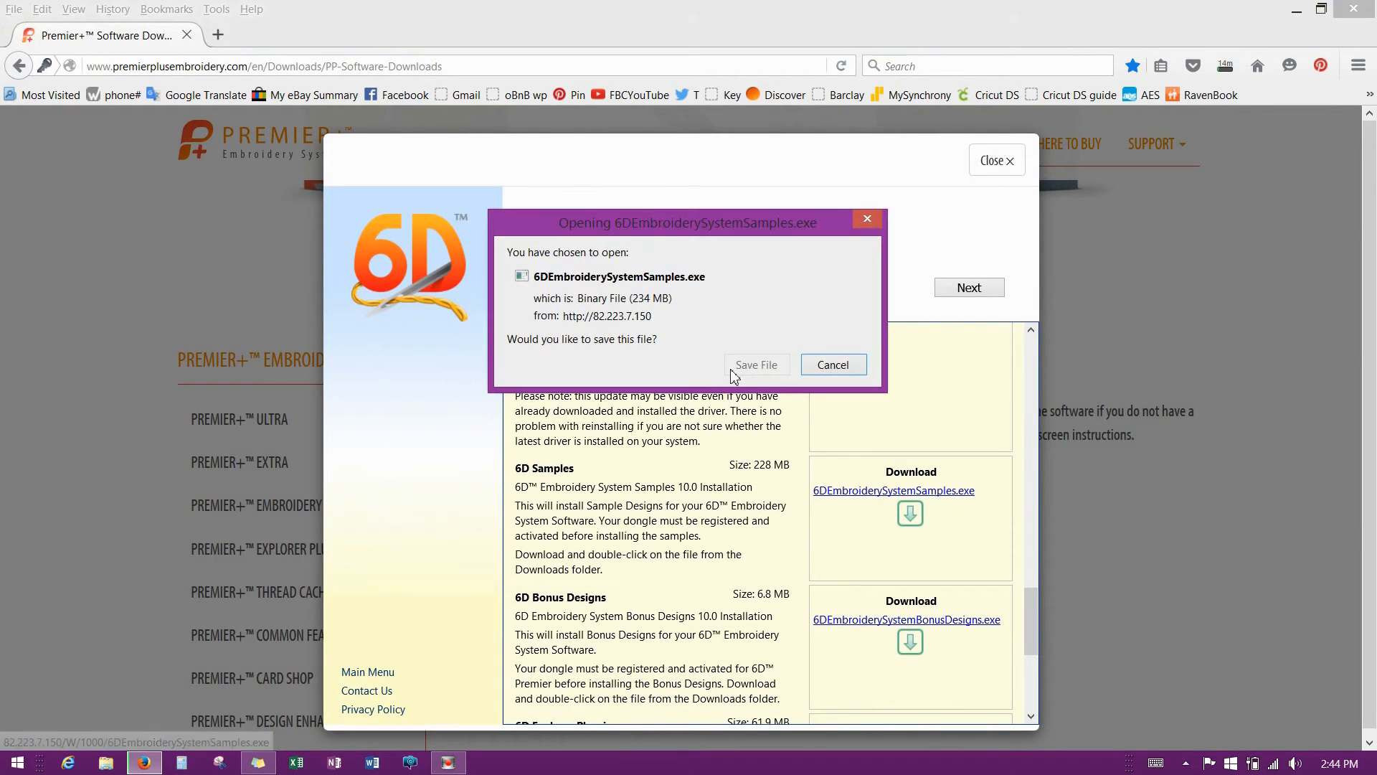
click(749, 366)
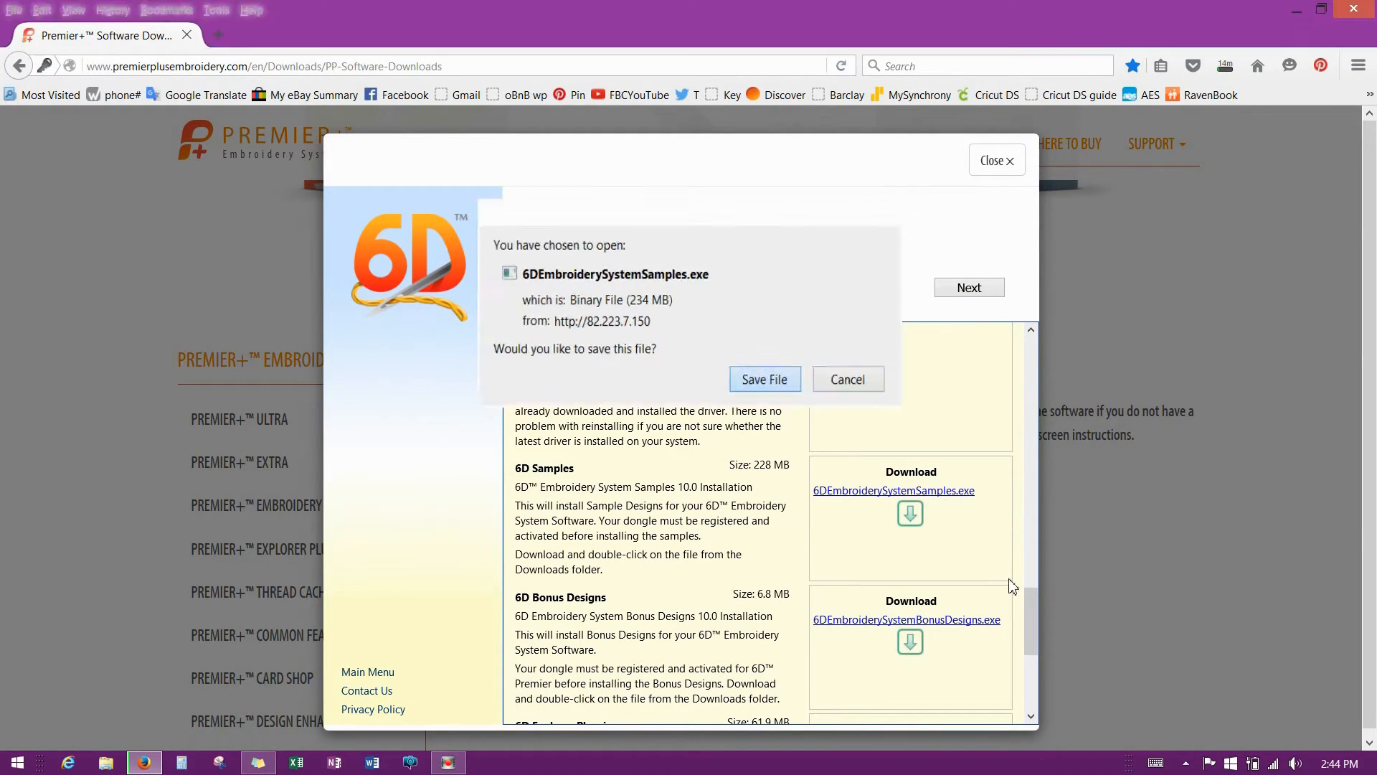
drag(1031, 606, 1029, 632)
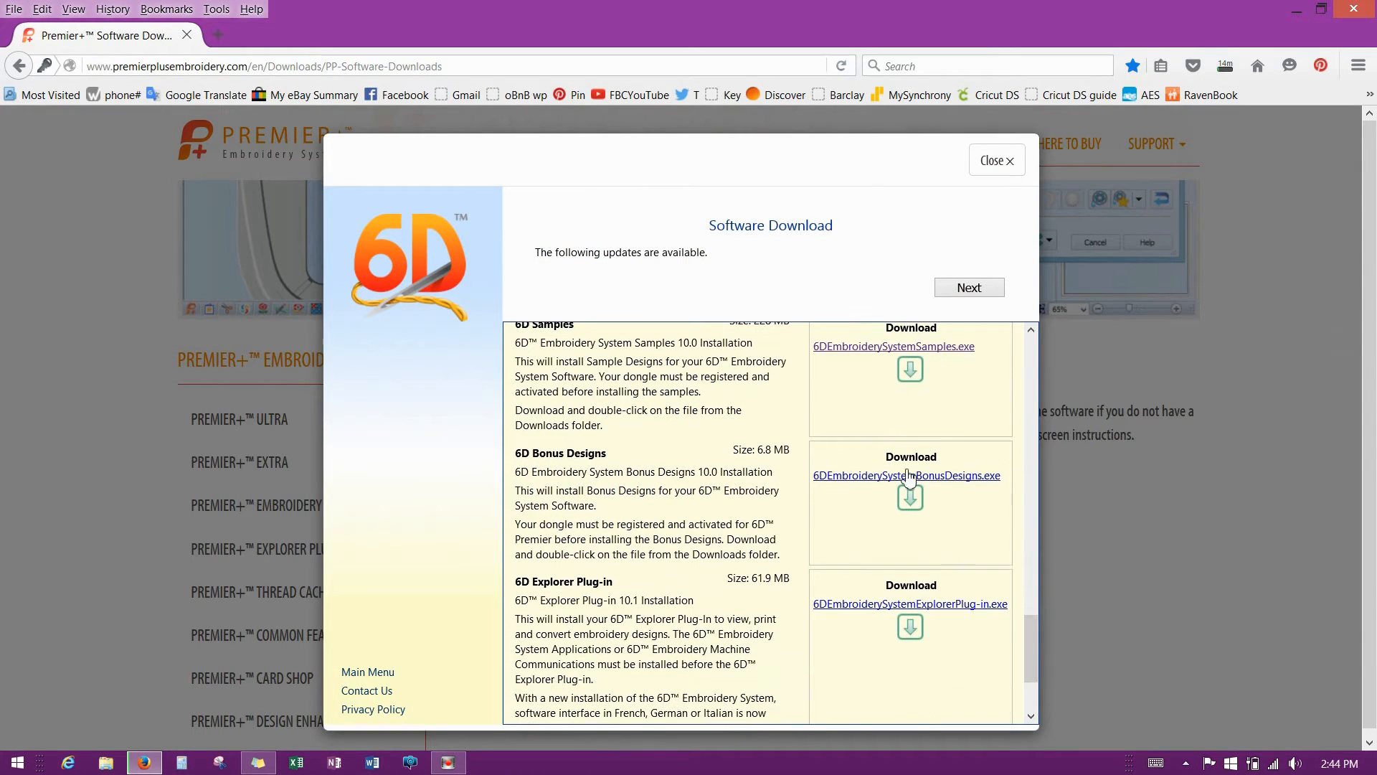
click(911, 500)
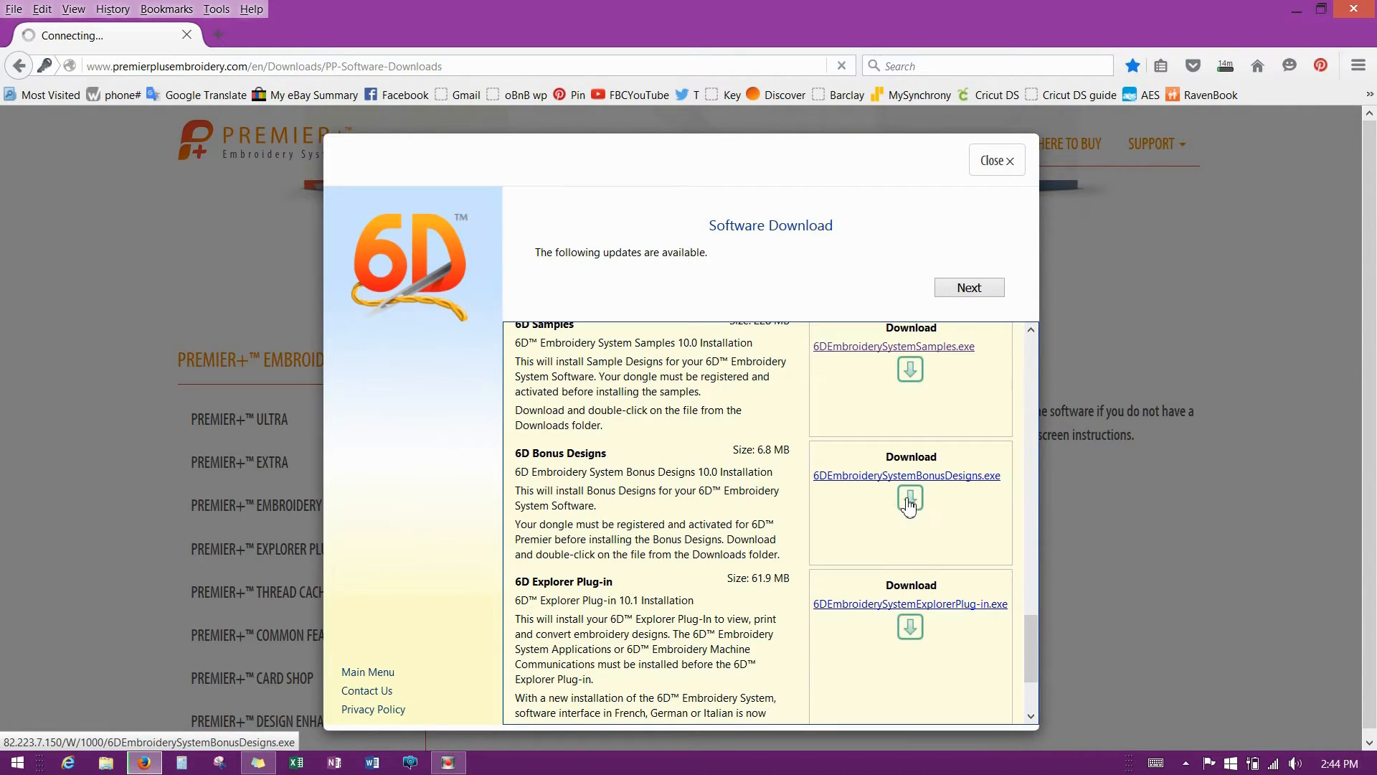
click(910, 502)
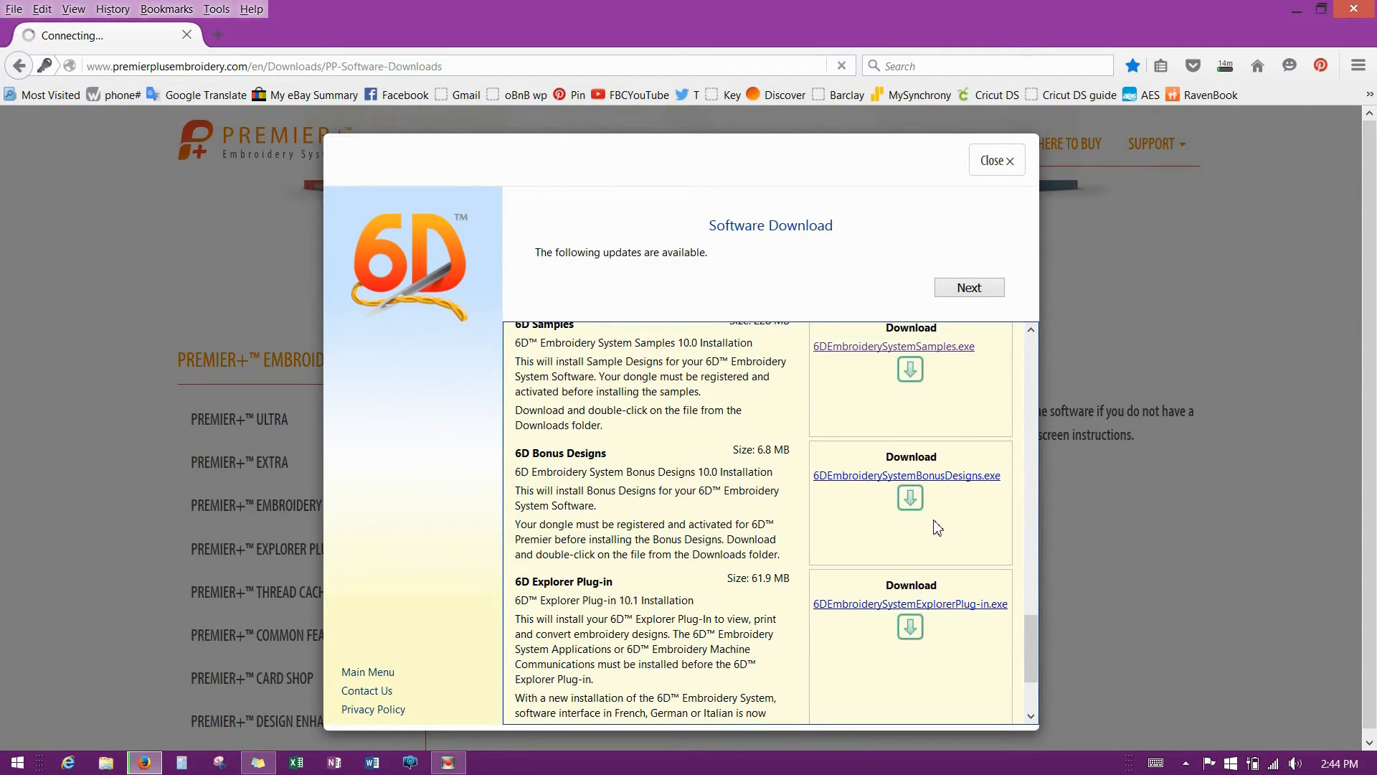
click(953, 476)
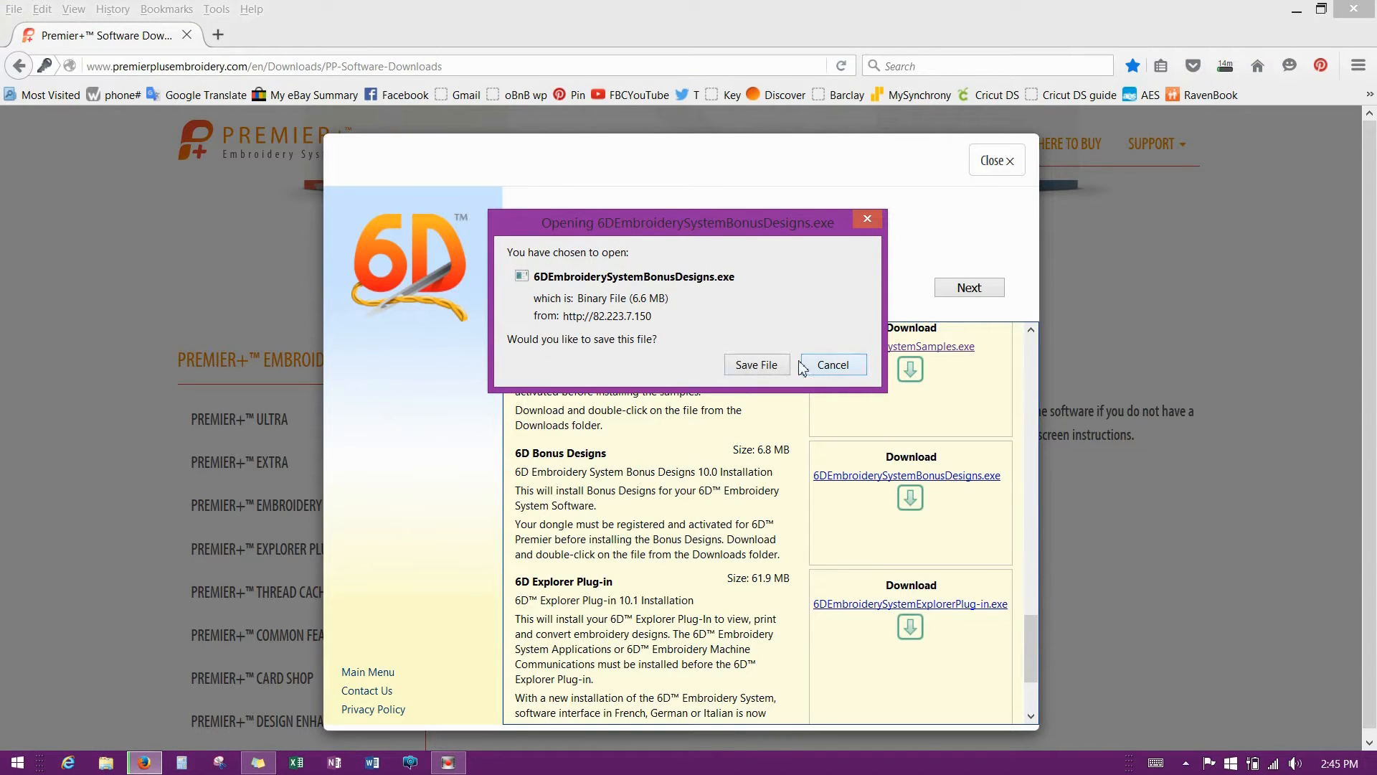
click(758, 364)
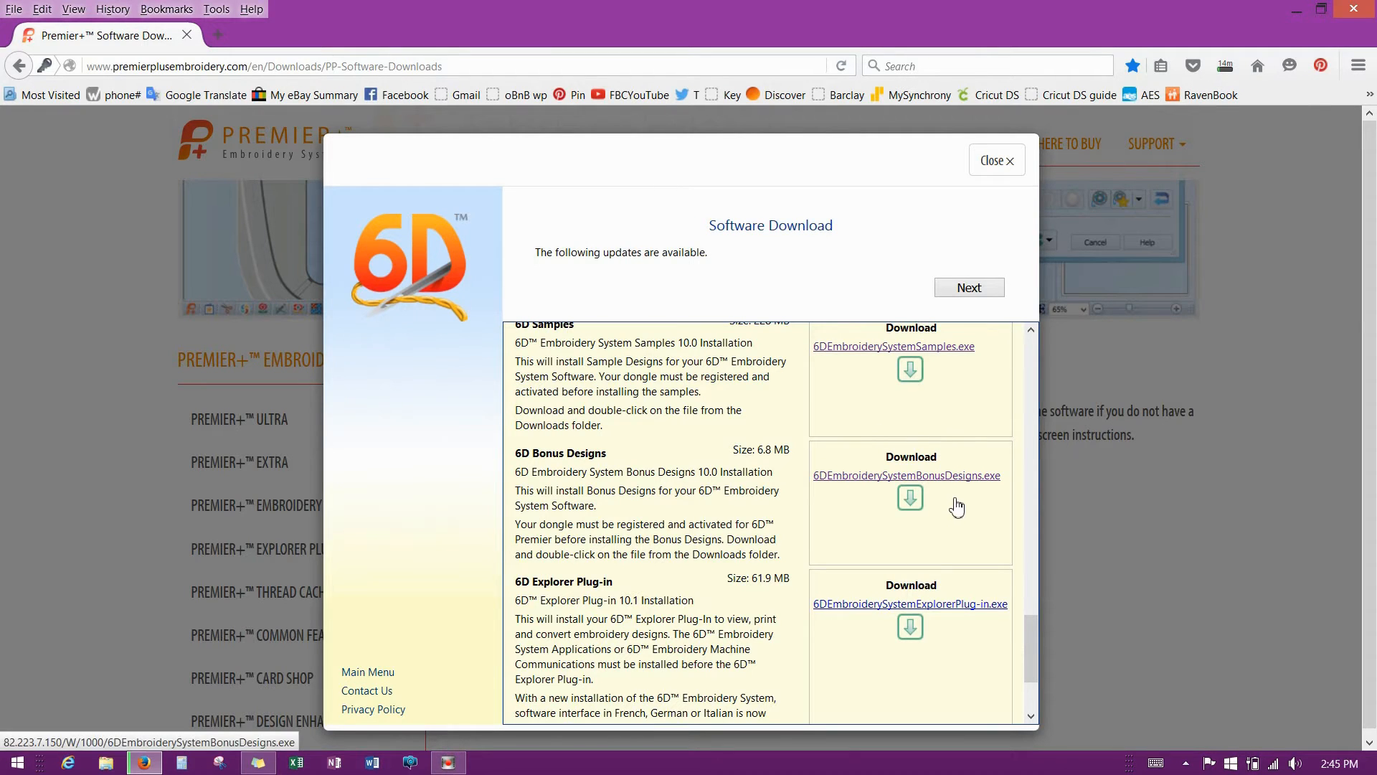
scroll(954, 509, down, 1)
drag(1033, 638, 1028, 664)
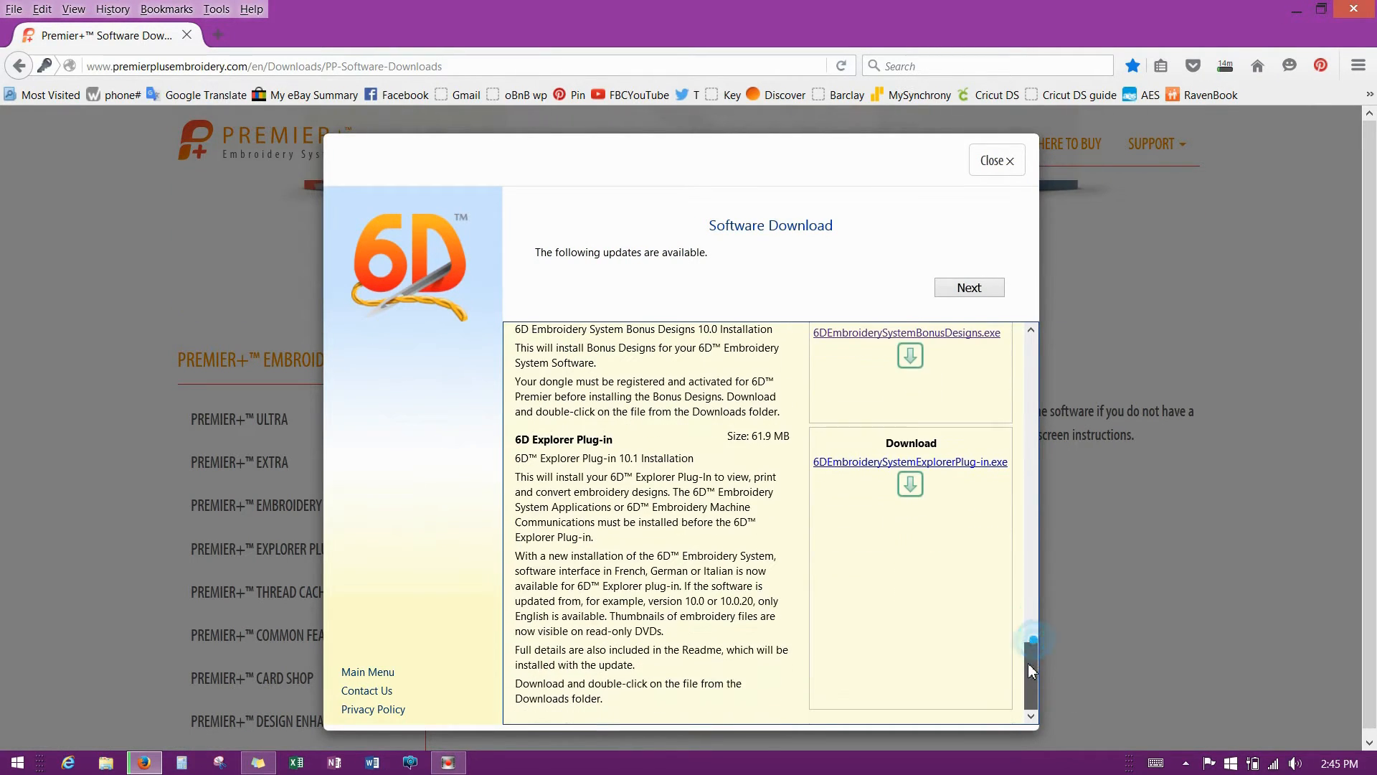
click(913, 488)
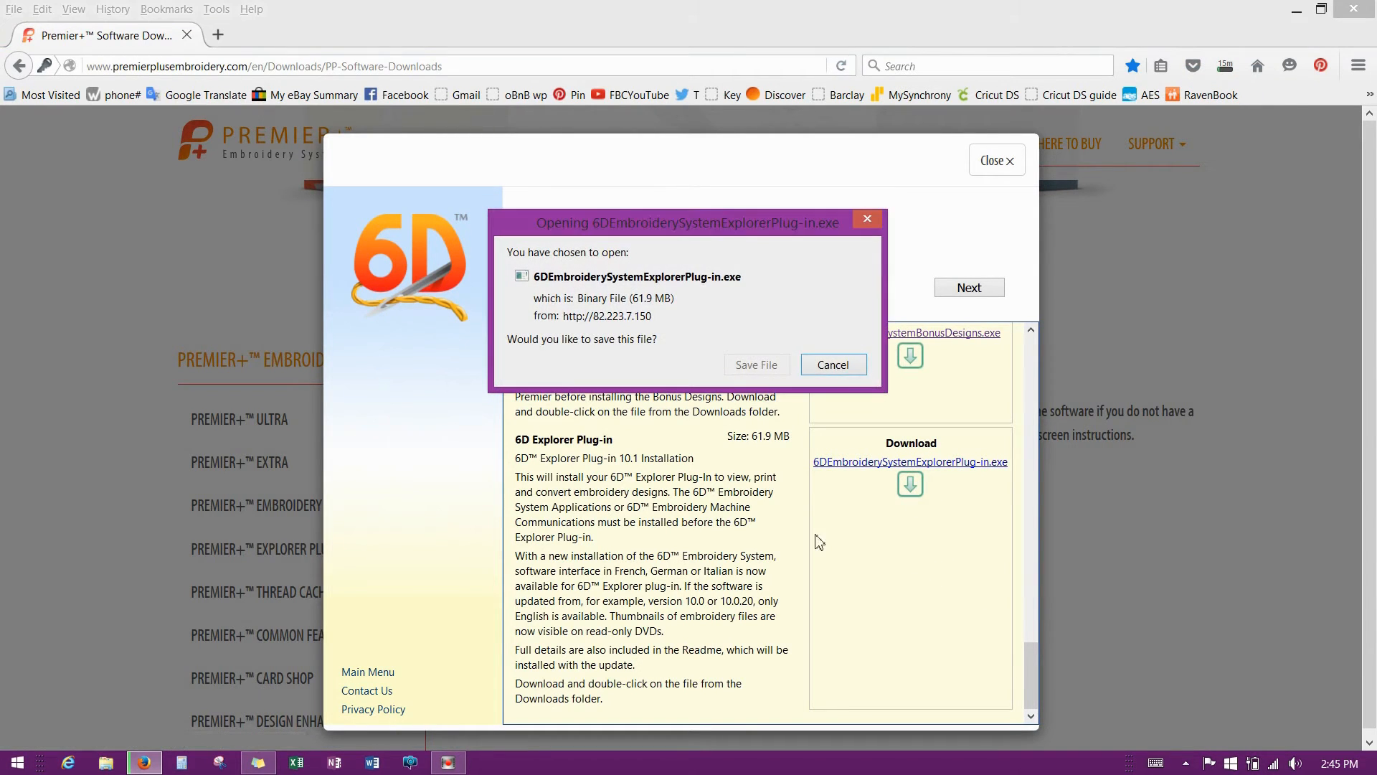
click(760, 366)
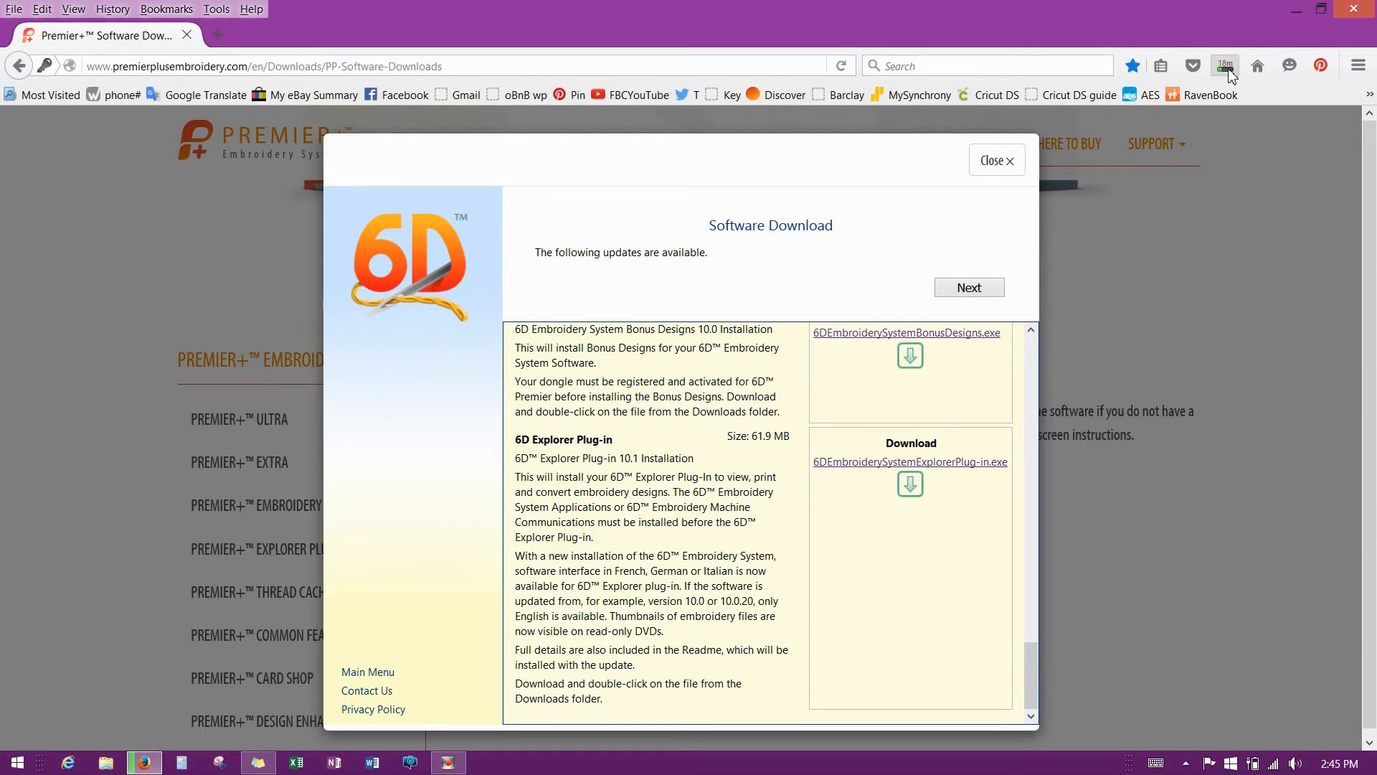
click(1228, 70)
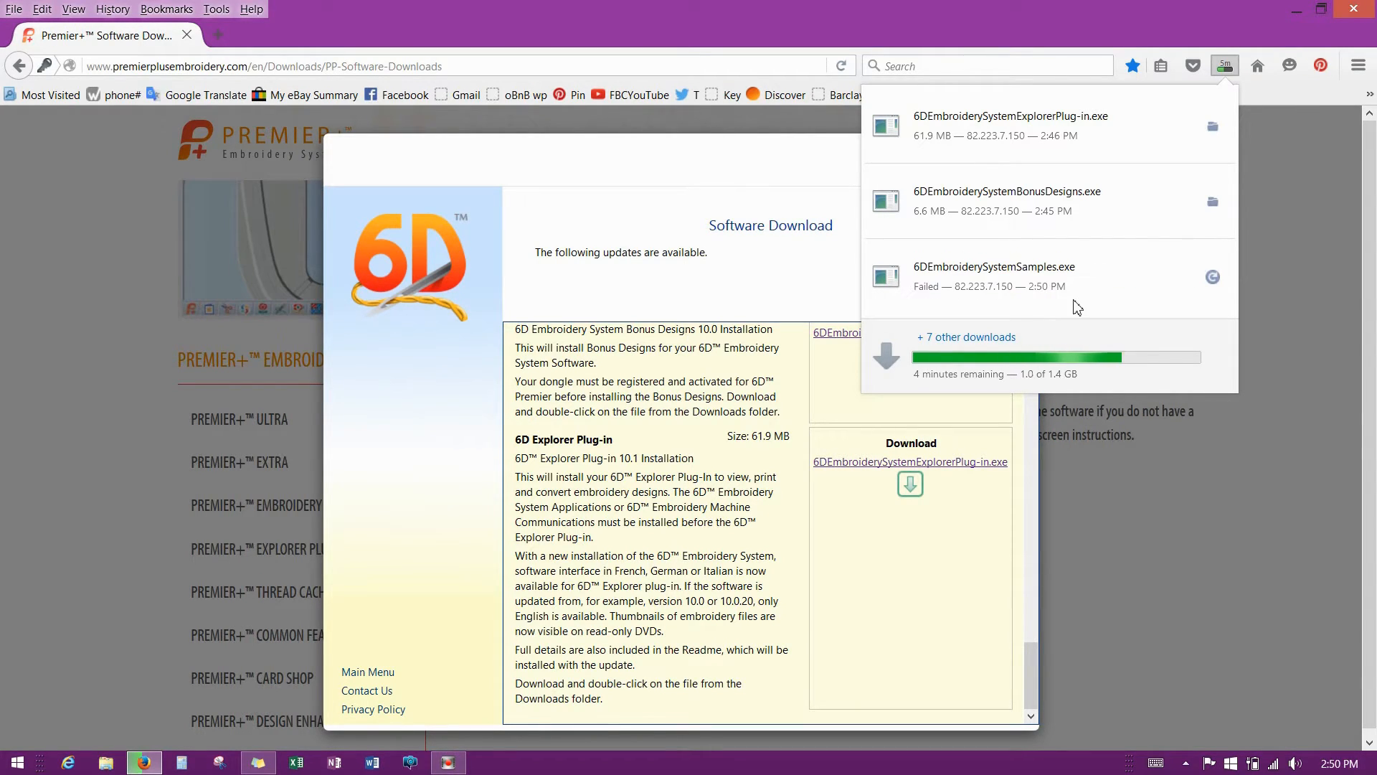
click(1055, 350)
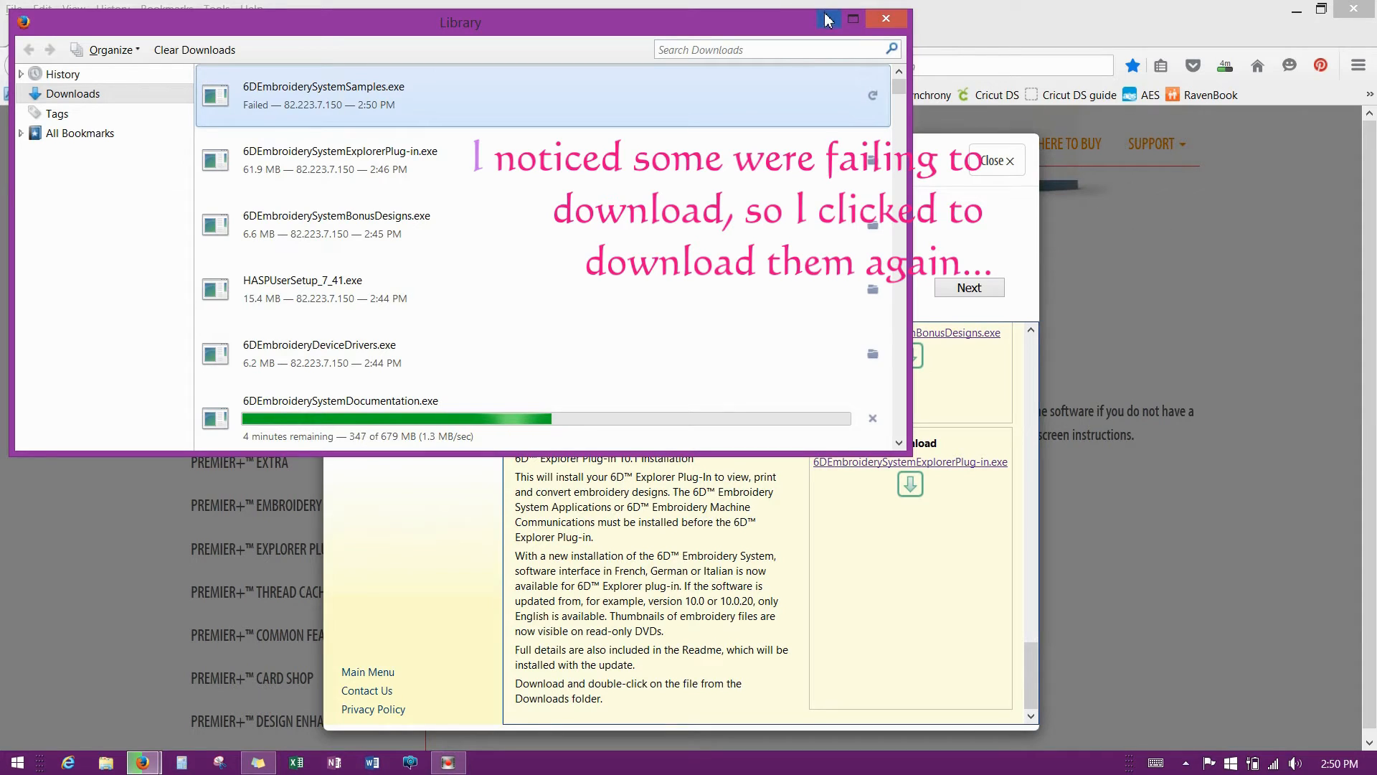
click(886, 23)
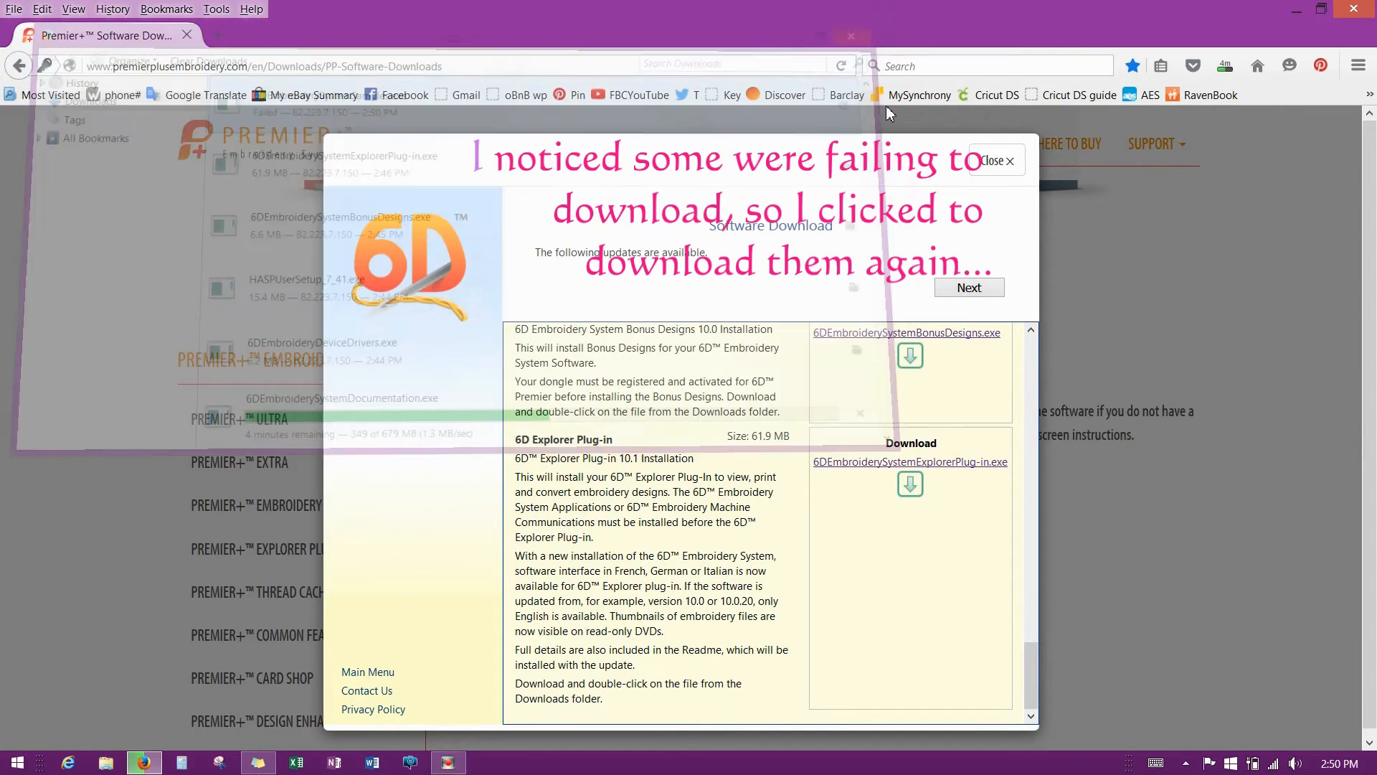
scroll(846, 534, up, 5)
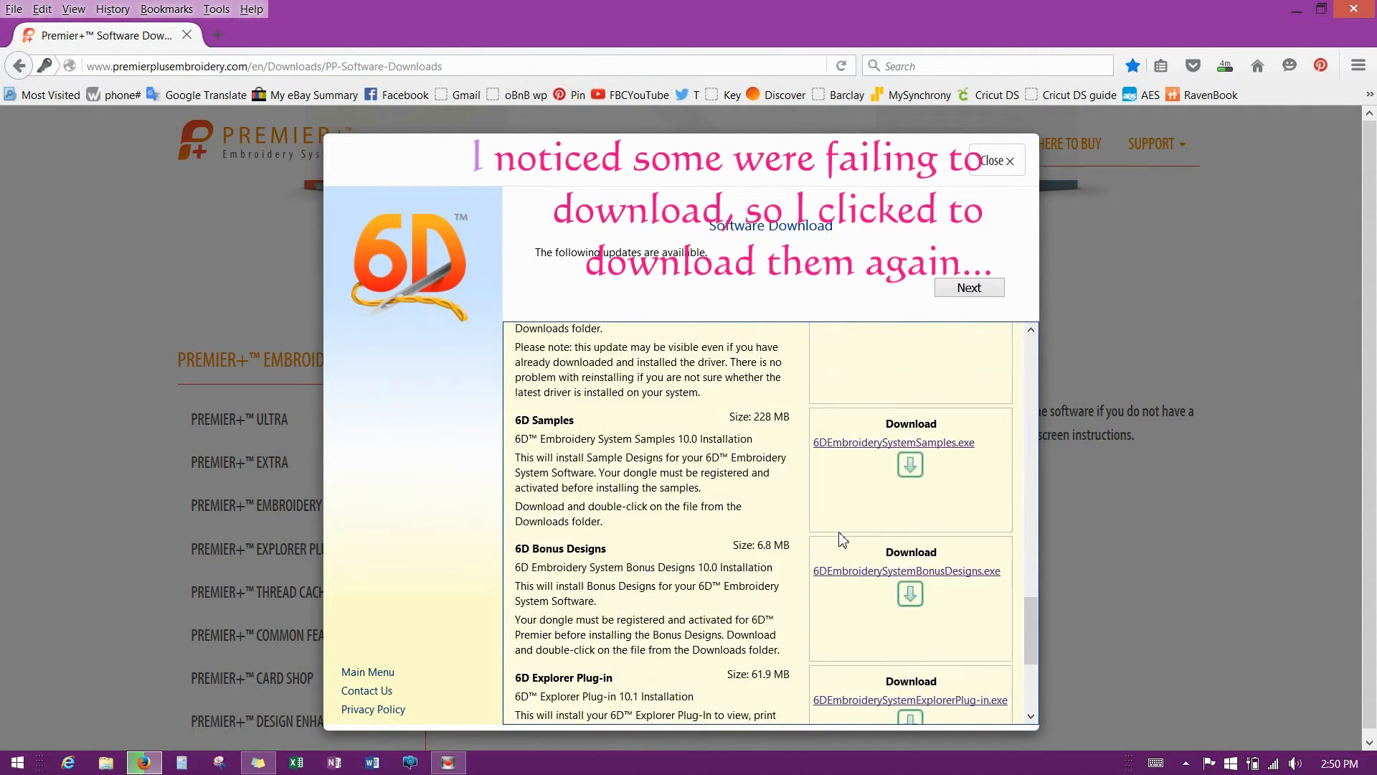
Re-save the failed Samples installer and review download progress in the Downloads library.
click(910, 497)
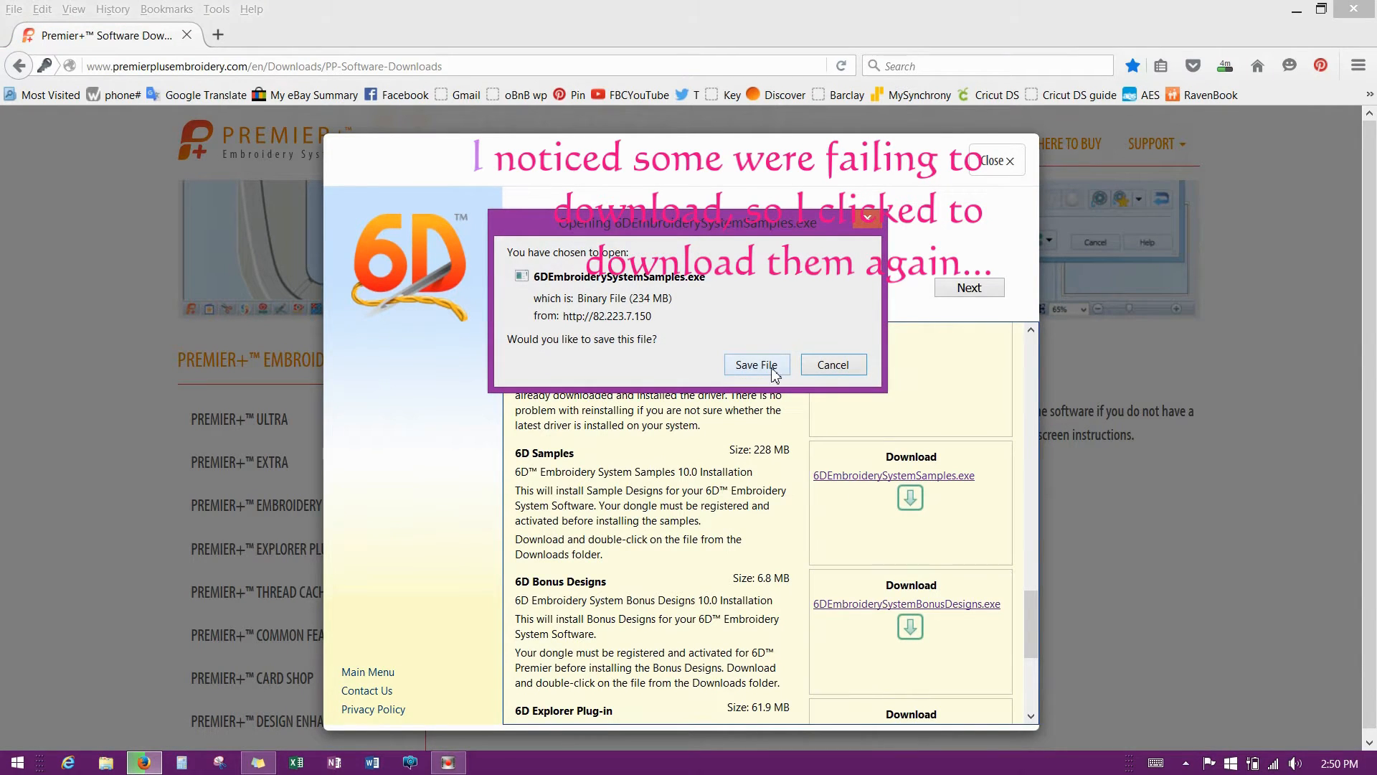
click(772, 369)
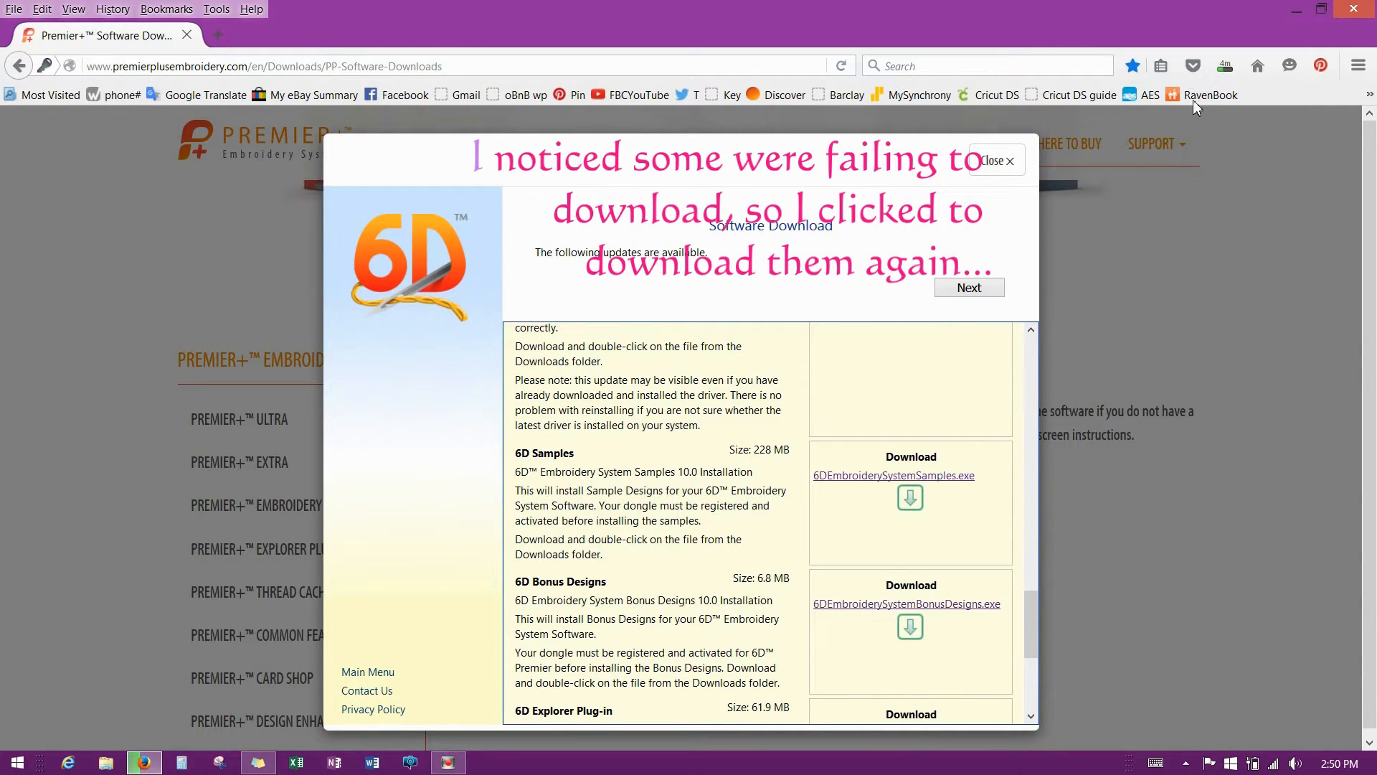
click(1225, 66)
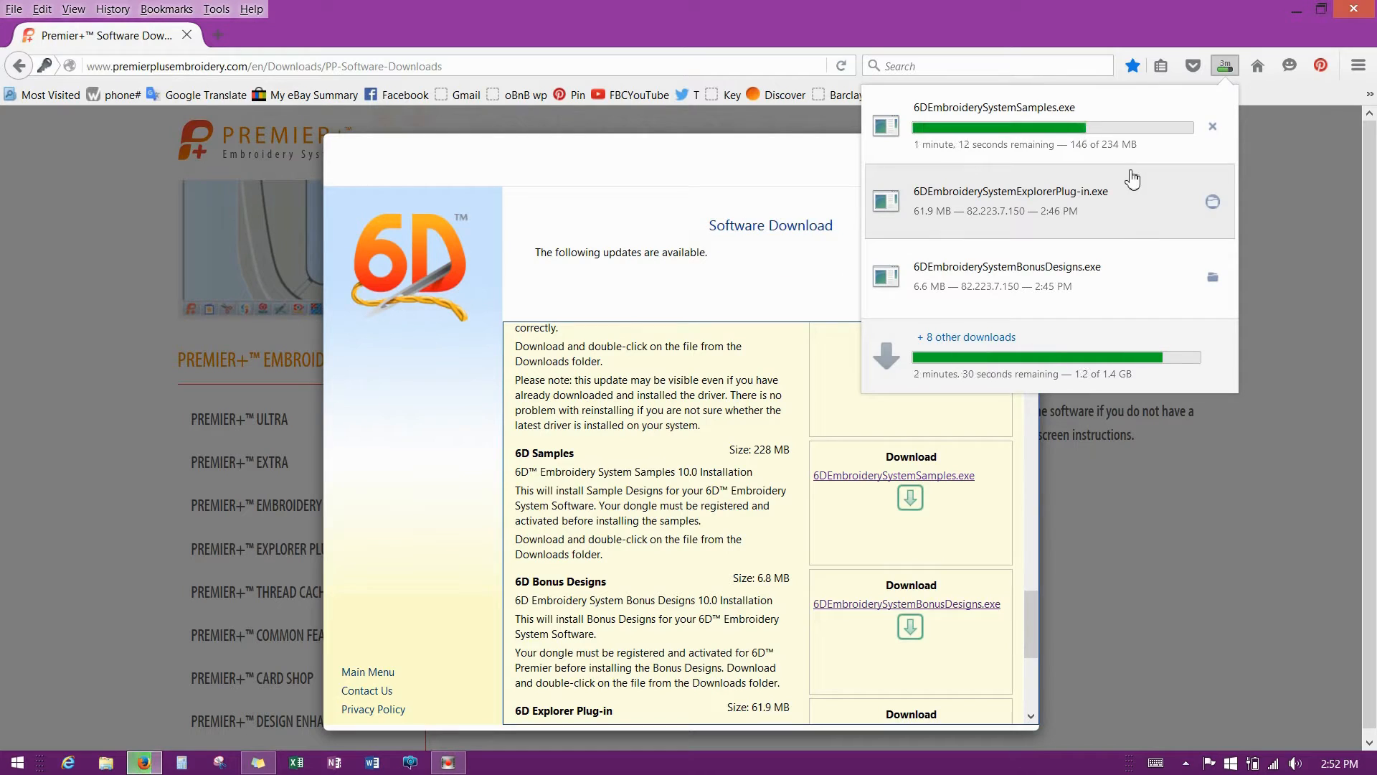
click(1025, 350)
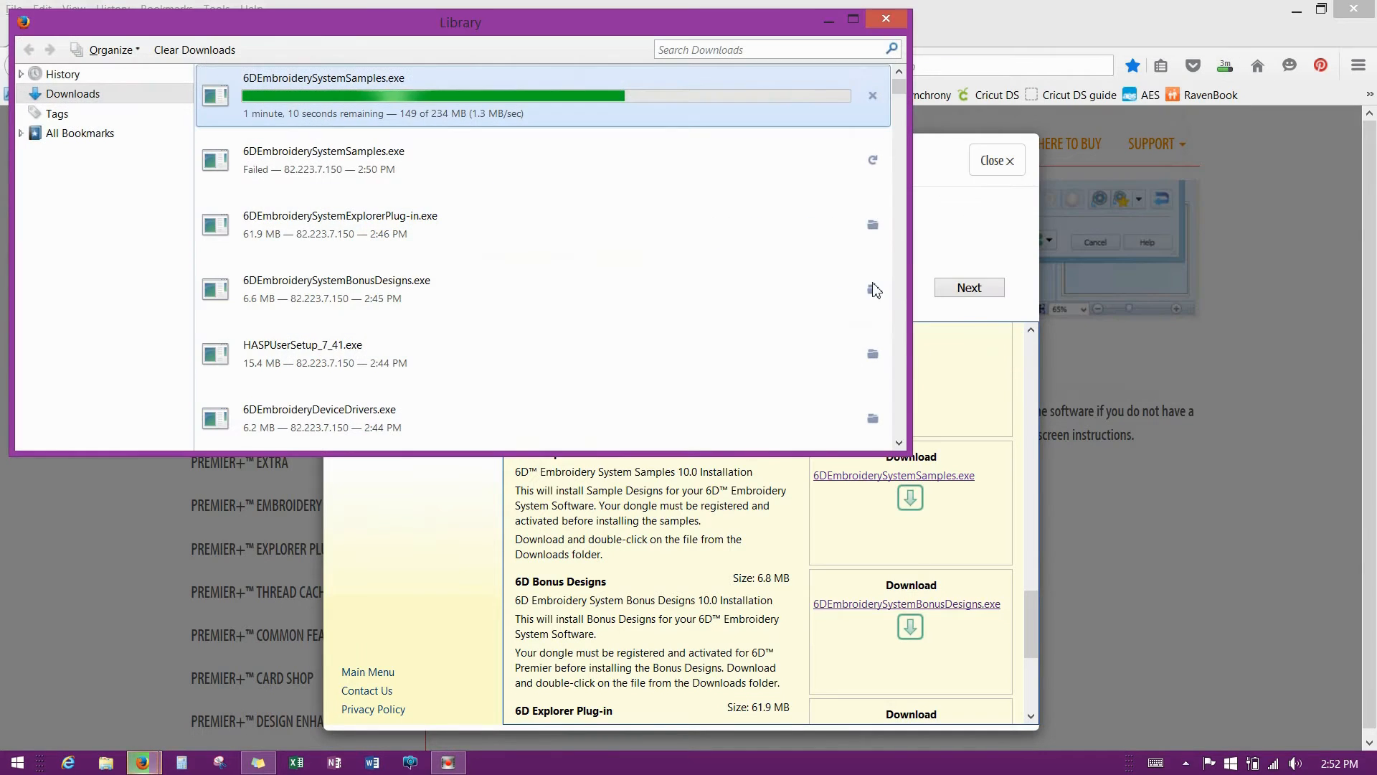
scroll(903, 91, down, 2)
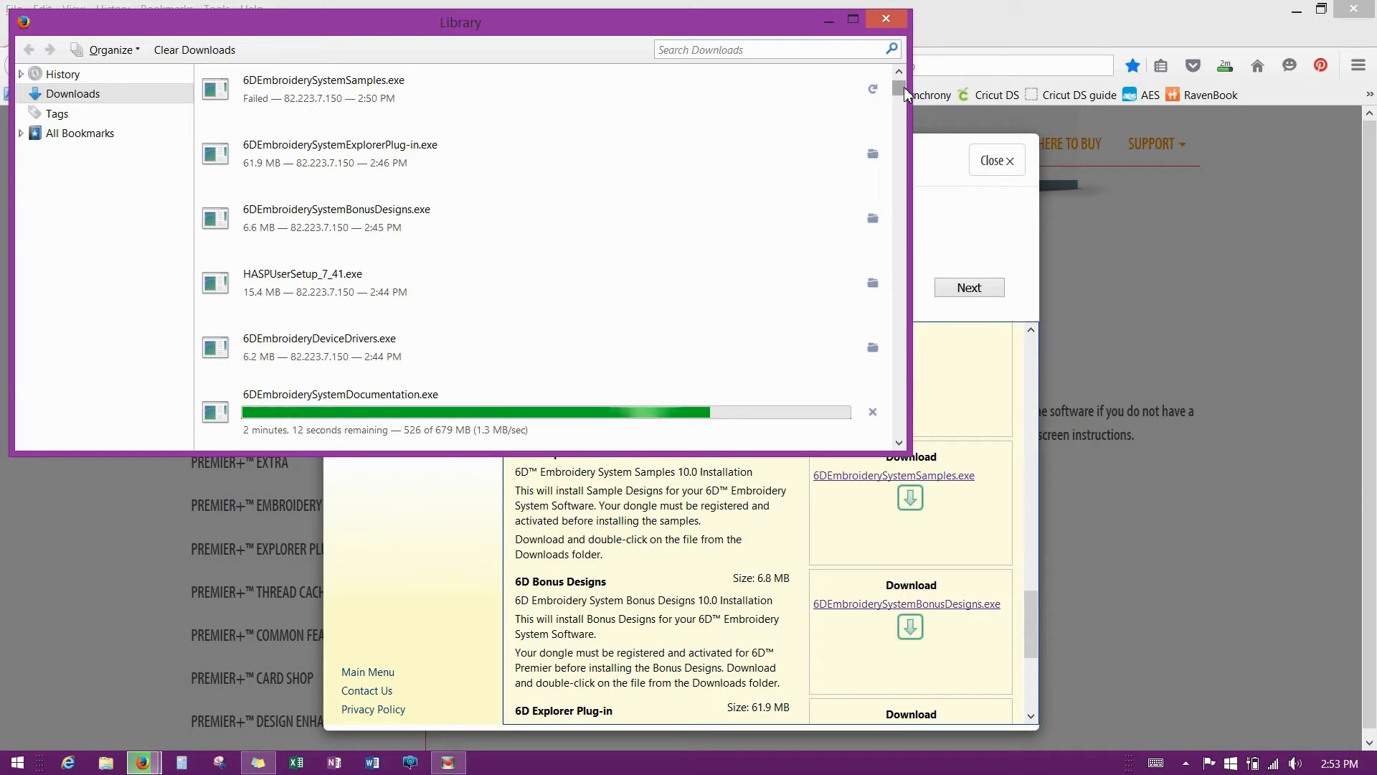
click(933, 163)
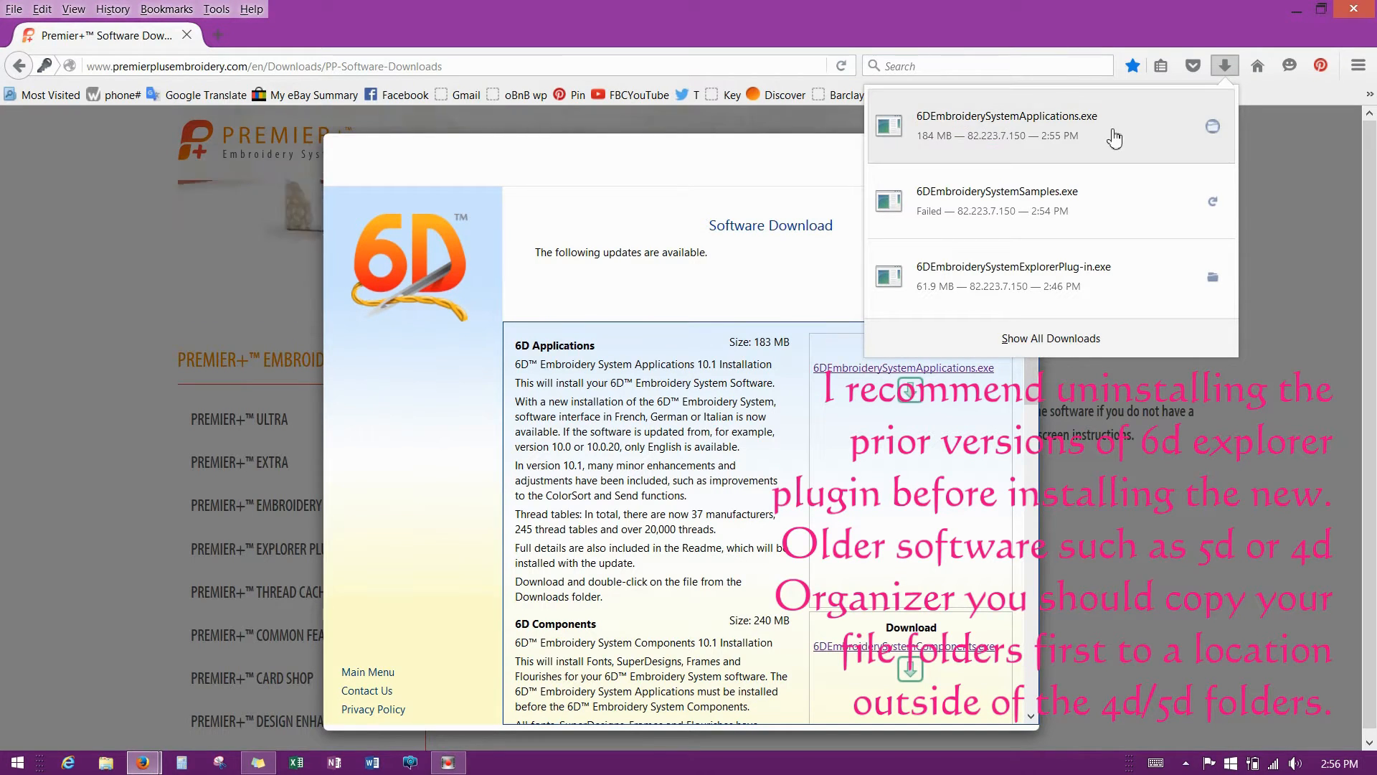
Close the downloads panel, scroll the download list, and open File Explorer at This PC.
click(1225, 68)
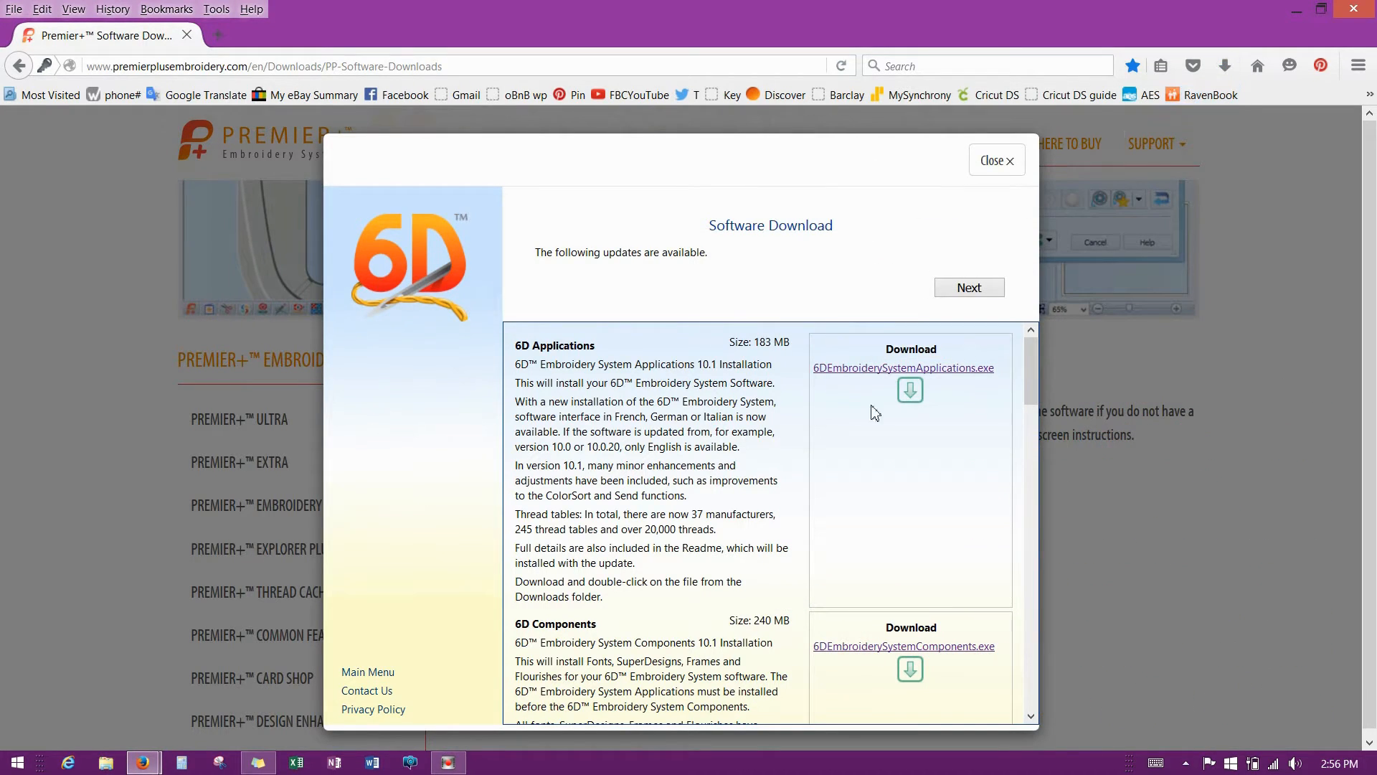
drag(1030, 361, 1043, 696)
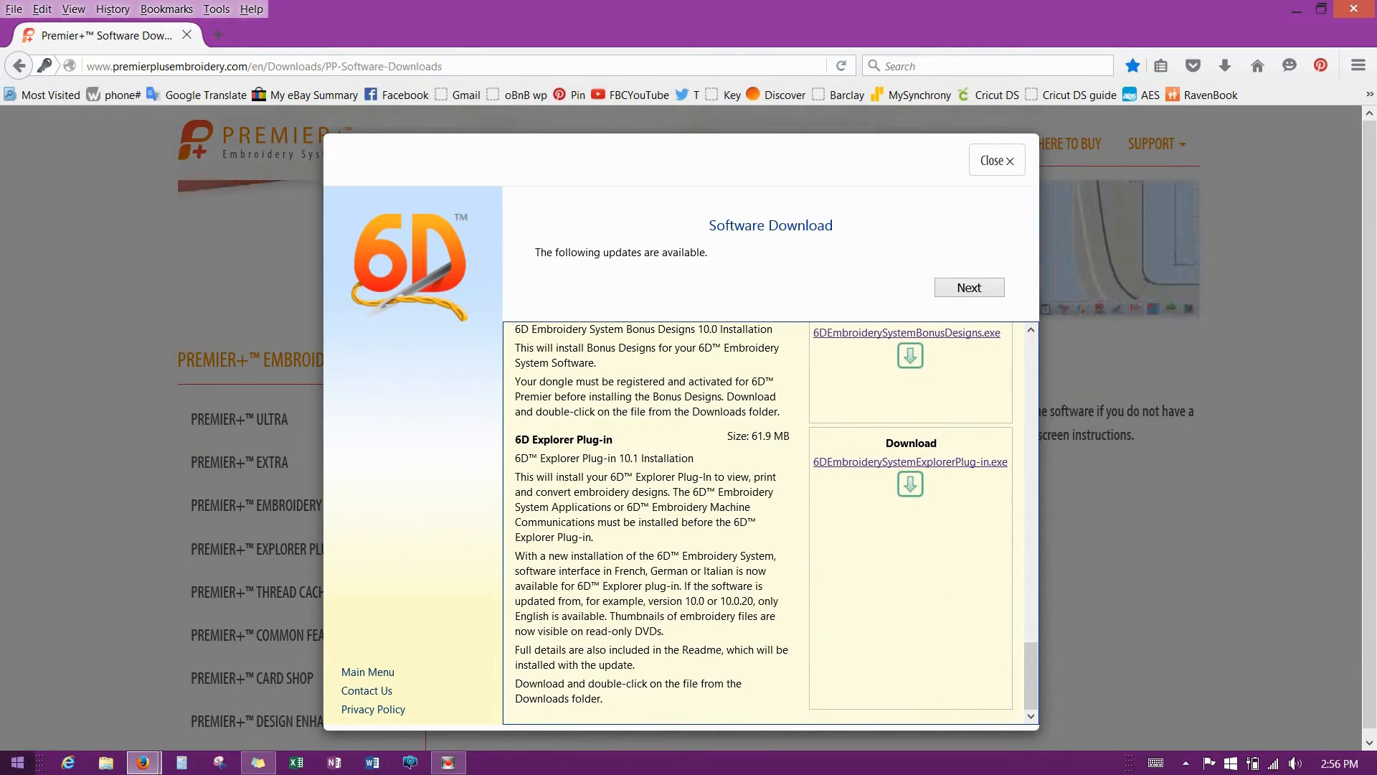
click(104, 765)
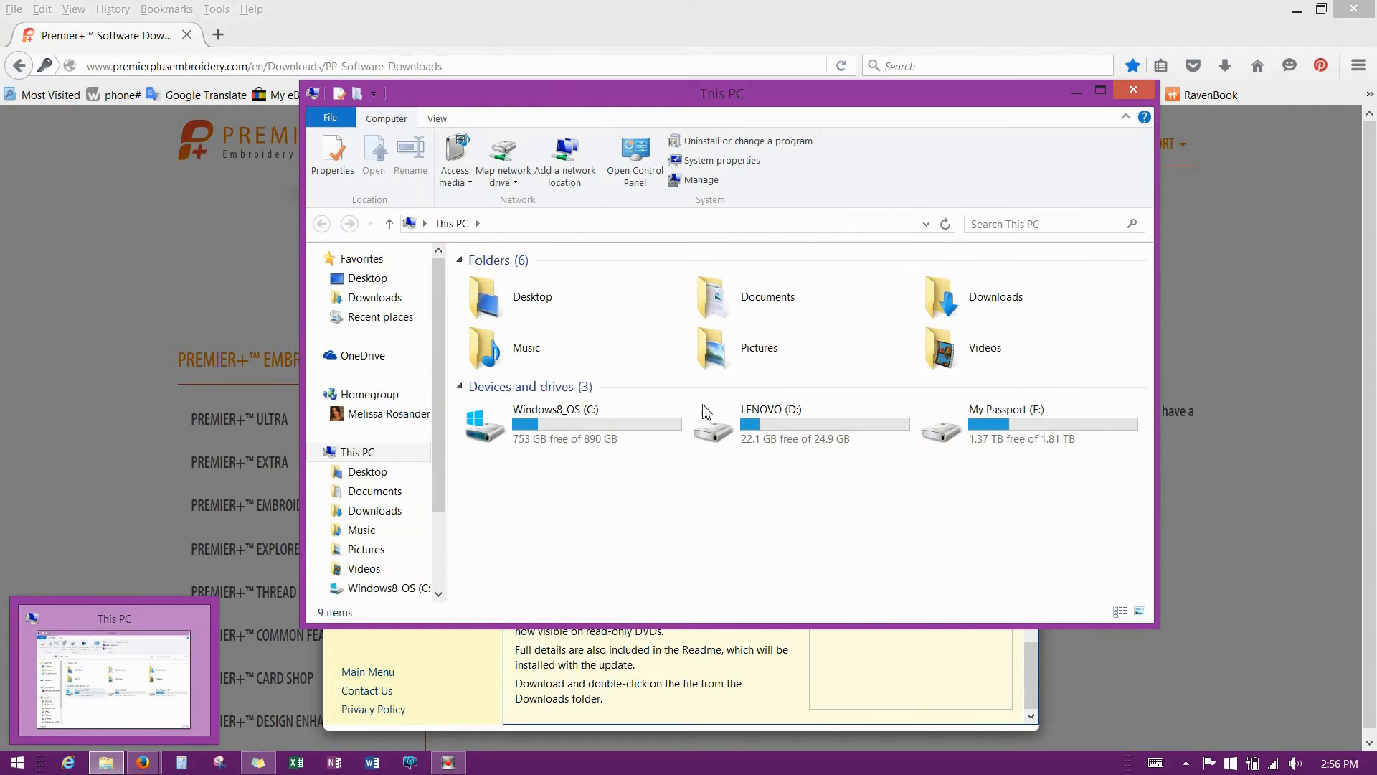
Review the 11 downloaded 6D installer files in Downloads, then minimize File Explorer.
double_click(974, 294)
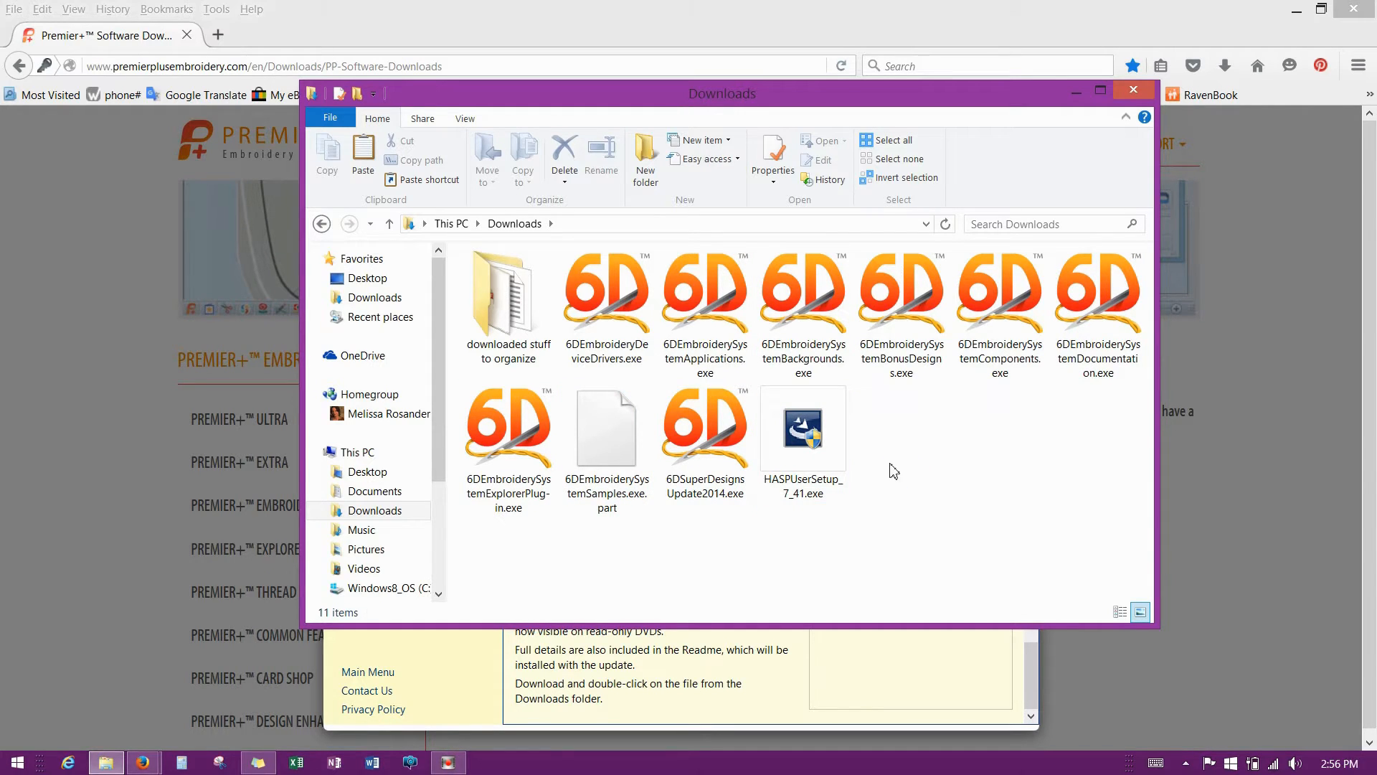
click(1077, 90)
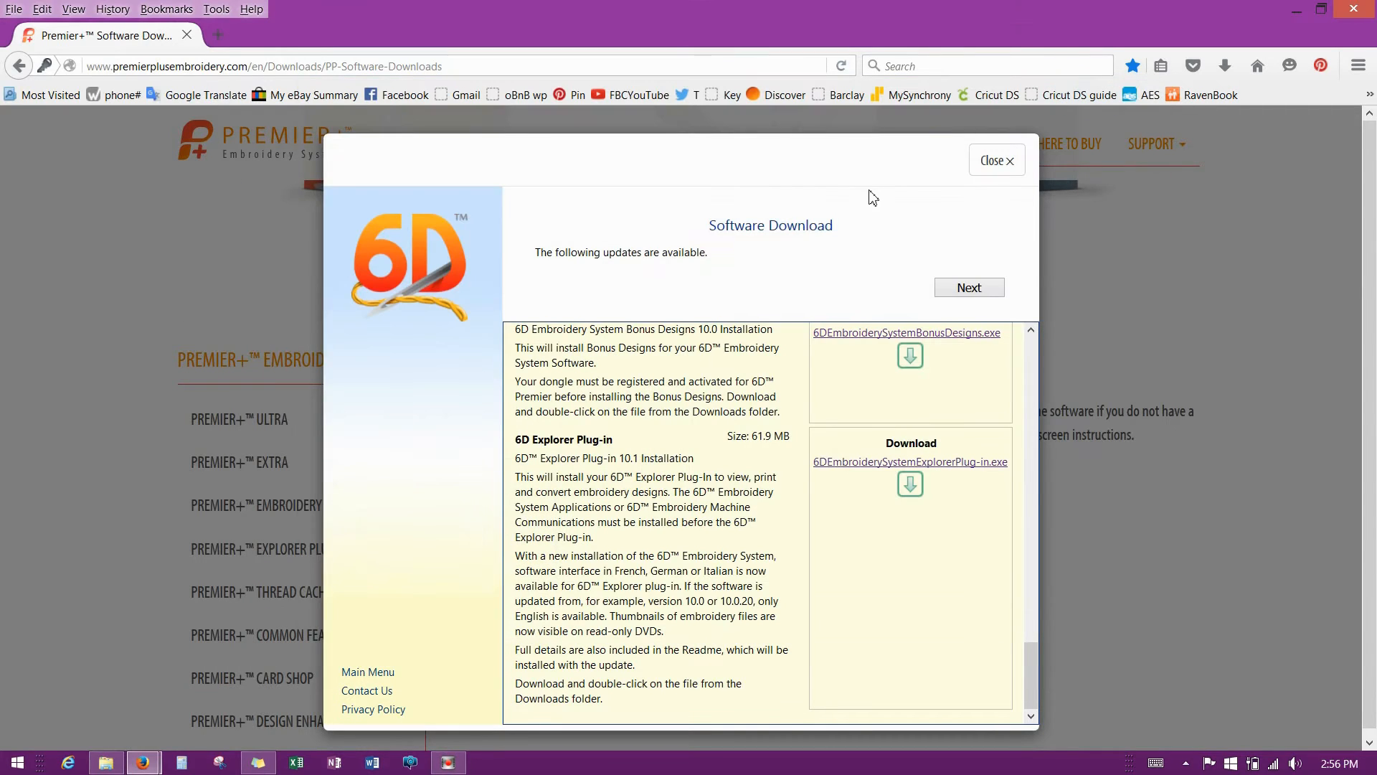
Close the 6D Software Download dialog, Firefox and its Library window, then bring Downloads back up.
click(1009, 163)
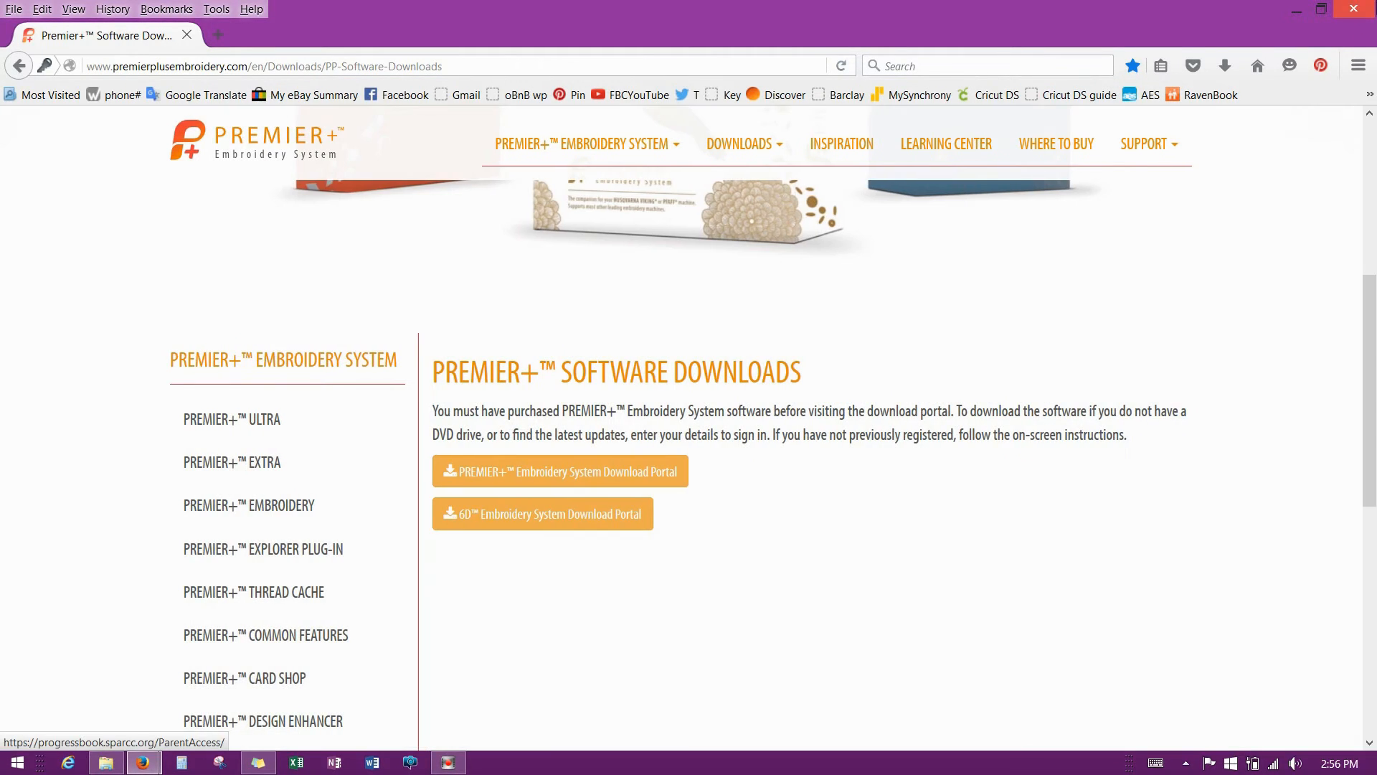
mouse_move(1354, 19)
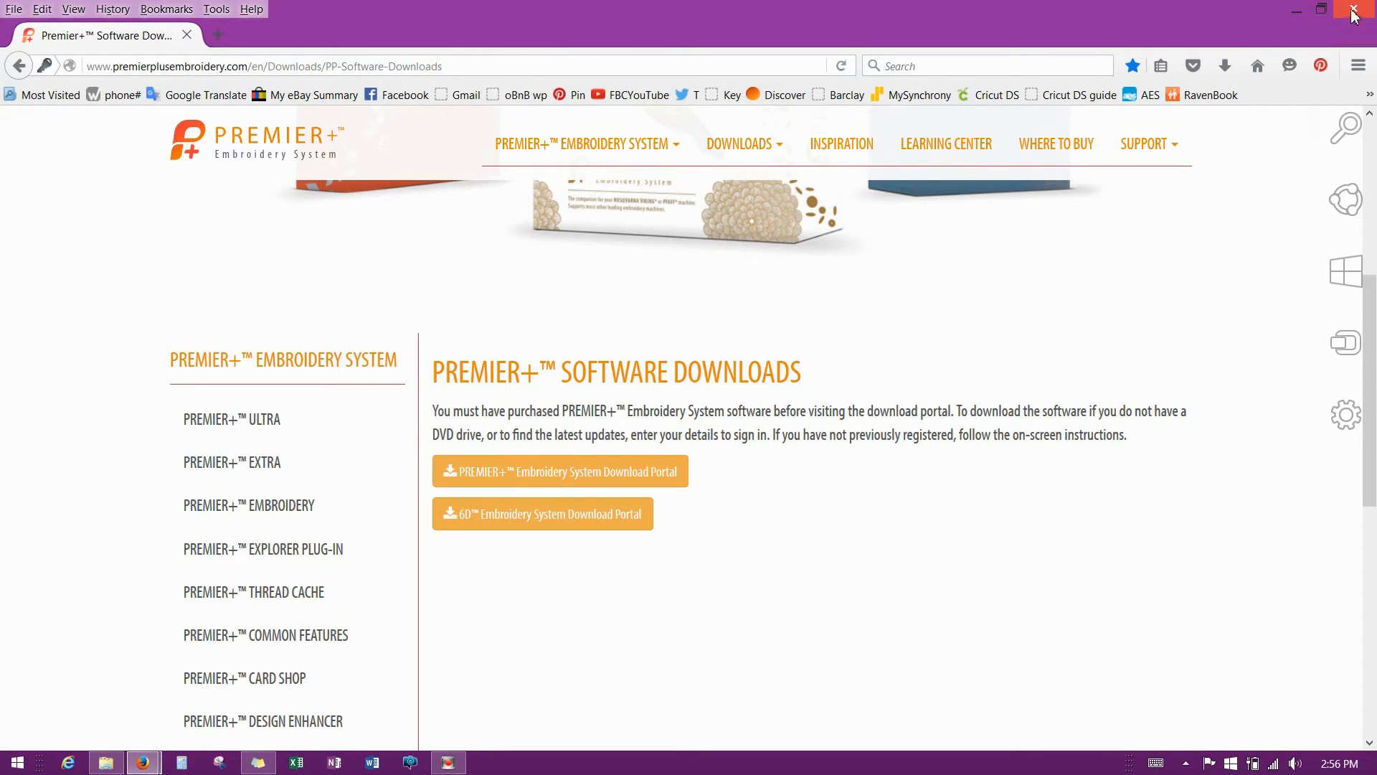
click(1354, 13)
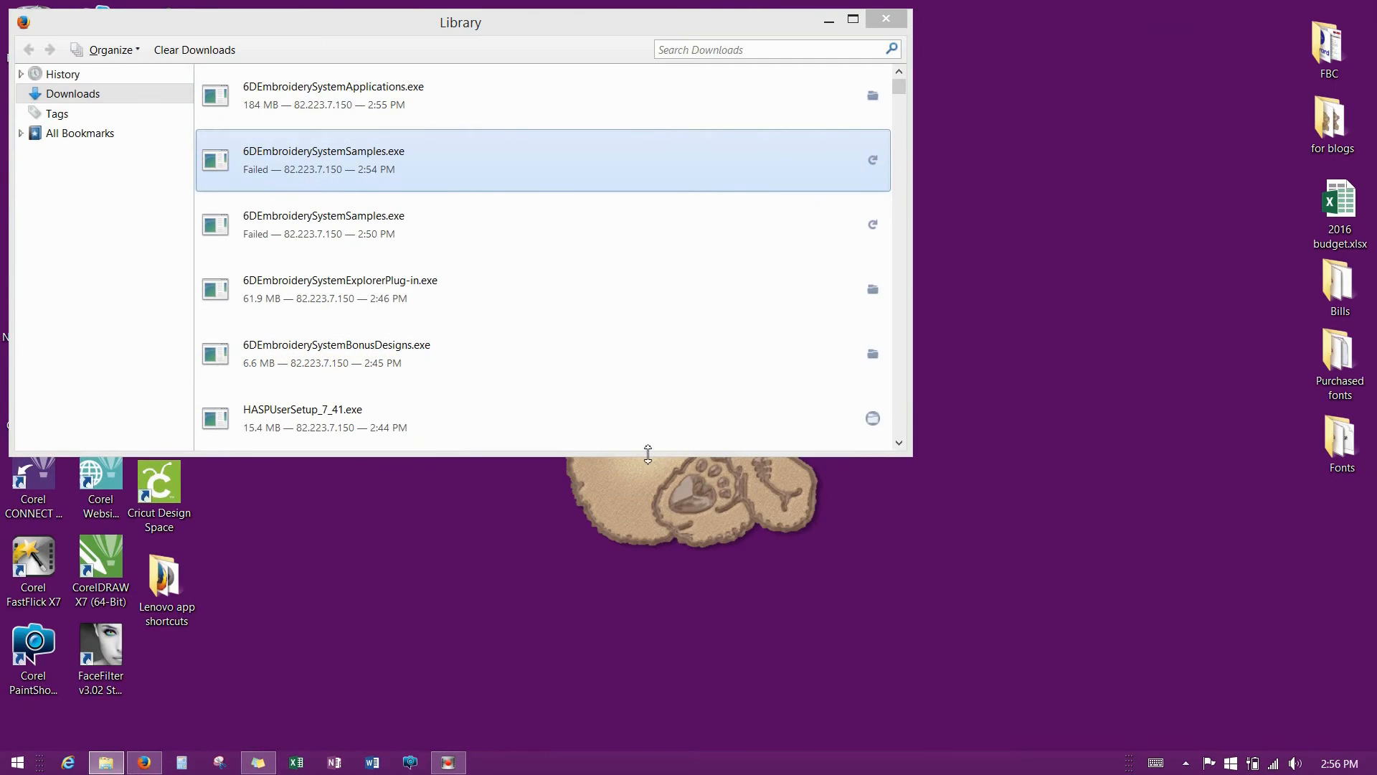
click(886, 18)
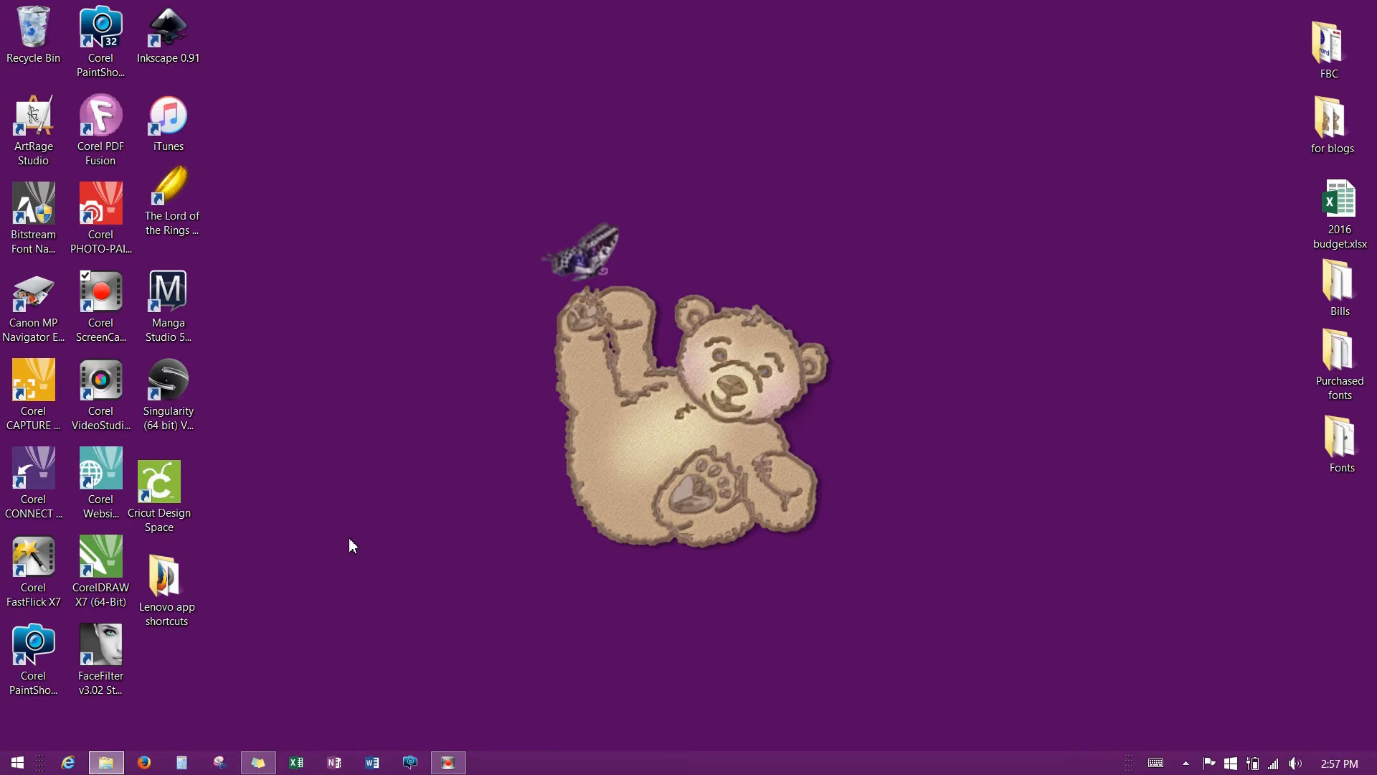
click(483, 472)
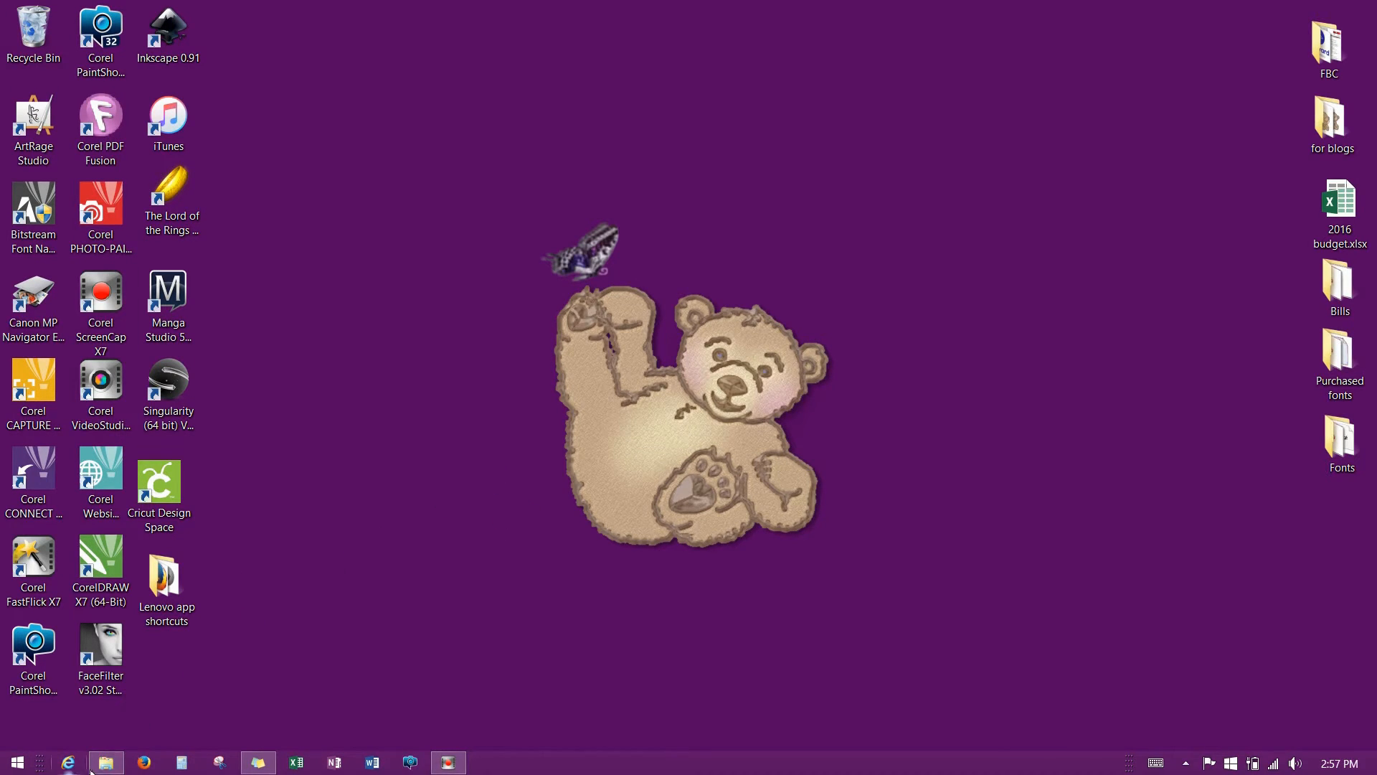
click(104, 764)
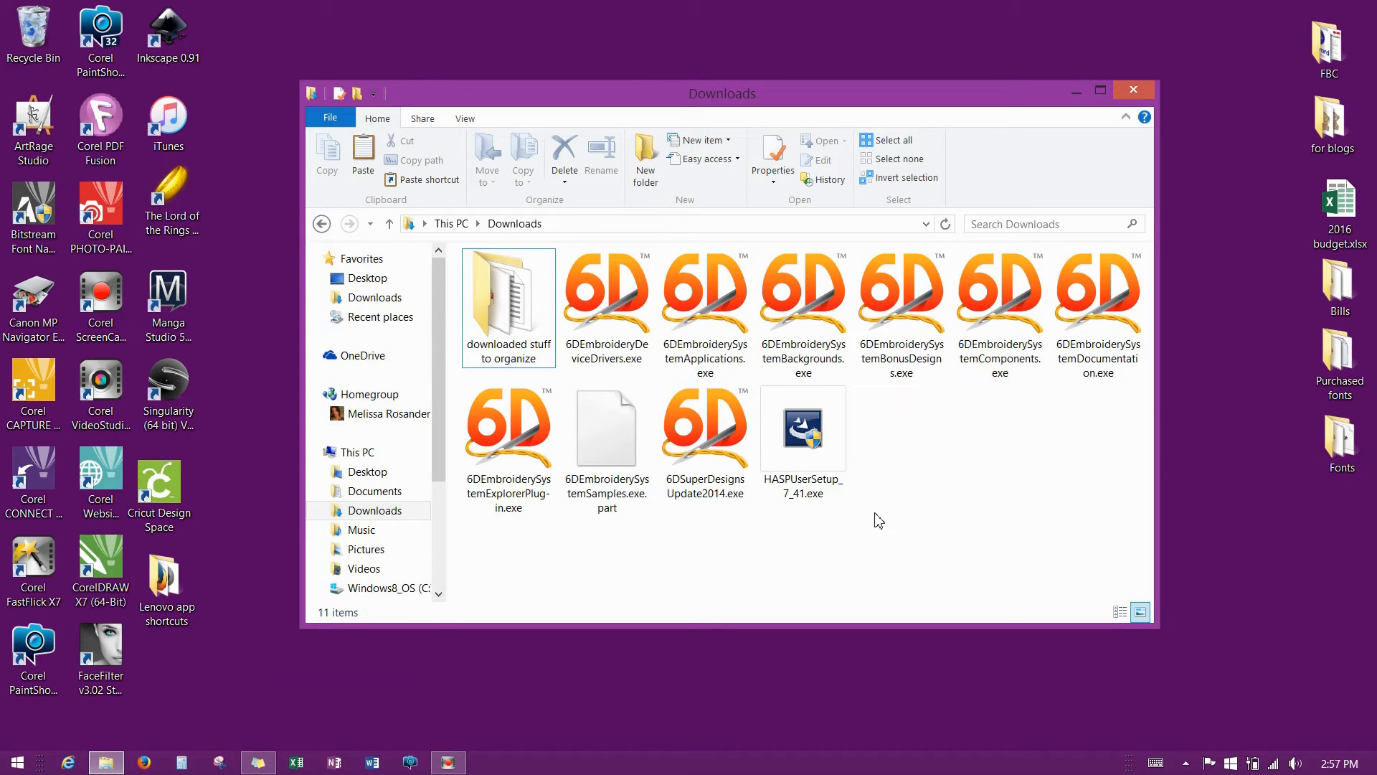
Install 6DEmbroideryDeviceDrivers.exe, accepting the licence and trusting VSM Software Ltd driver software.
double_click(619, 319)
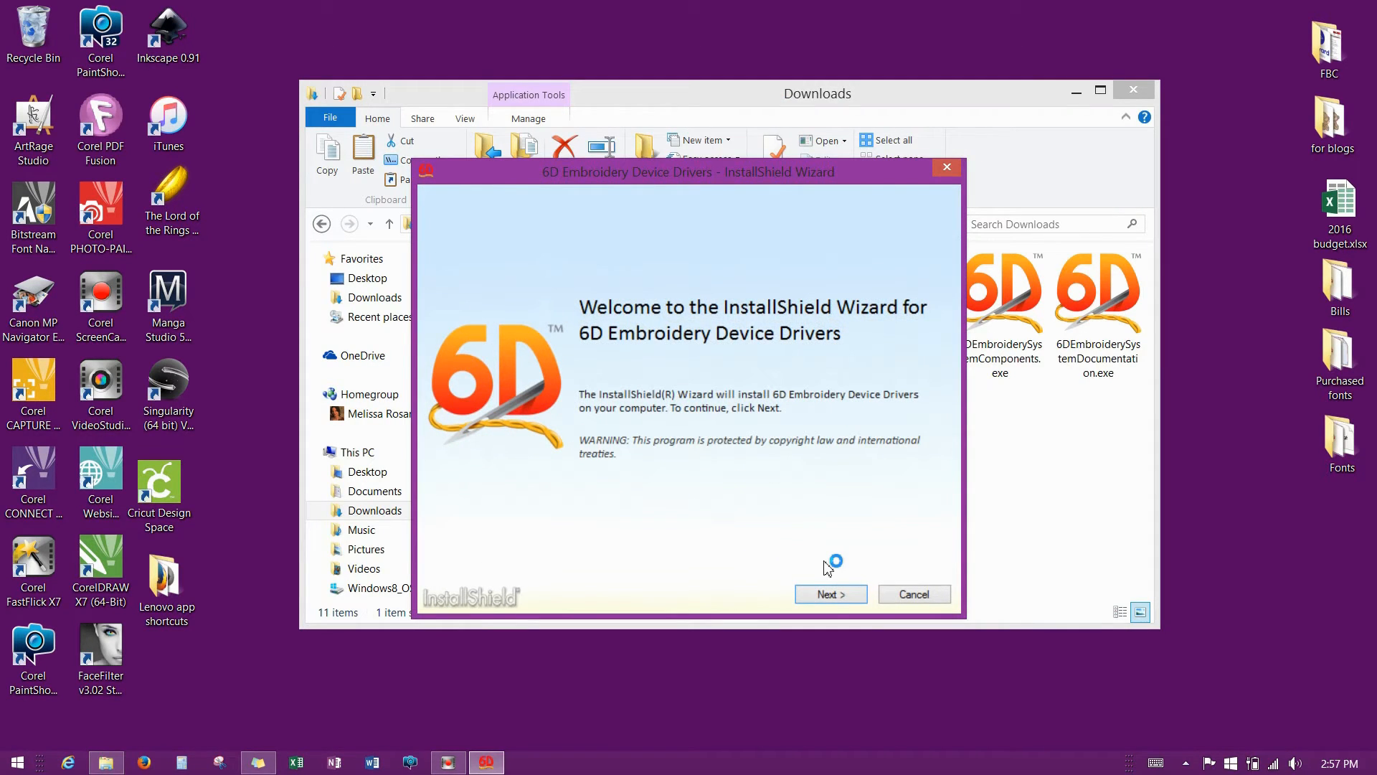
click(830, 600)
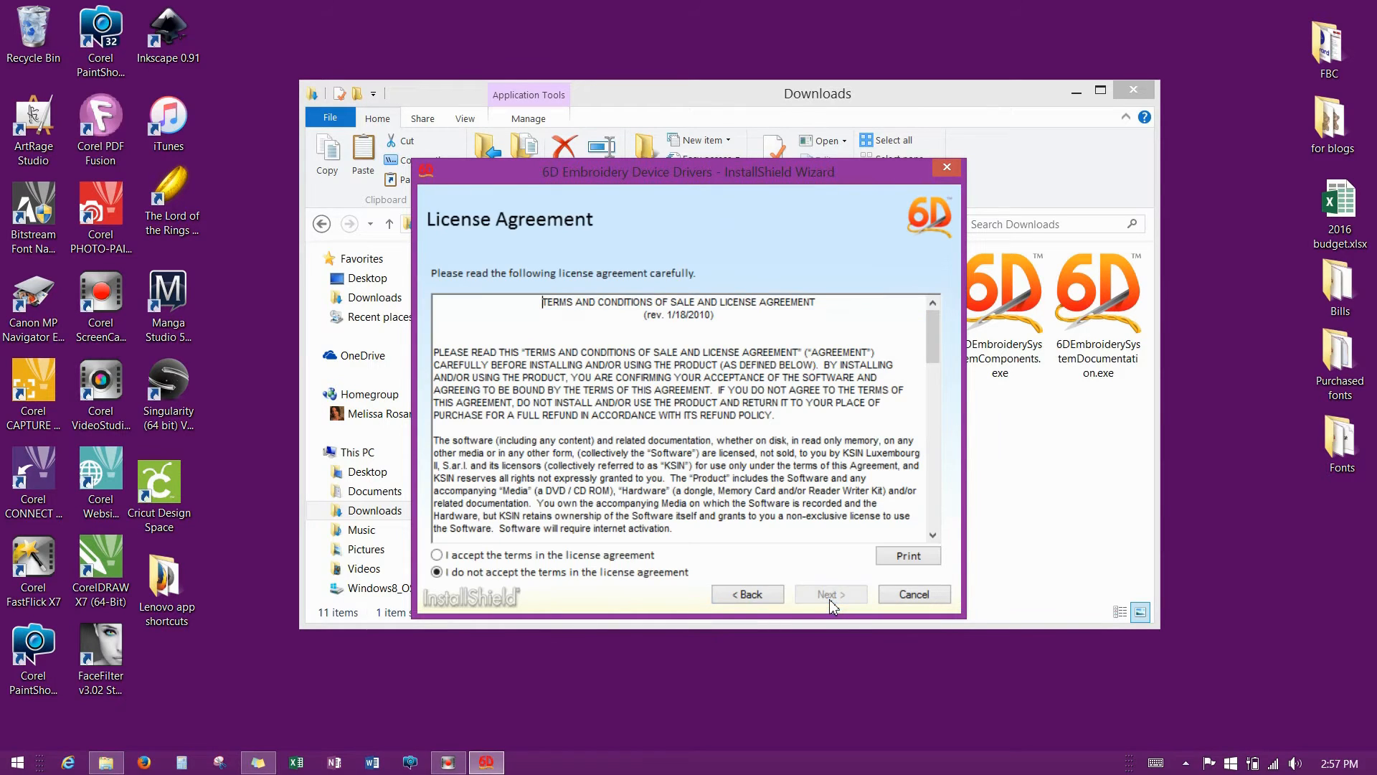
click(439, 556)
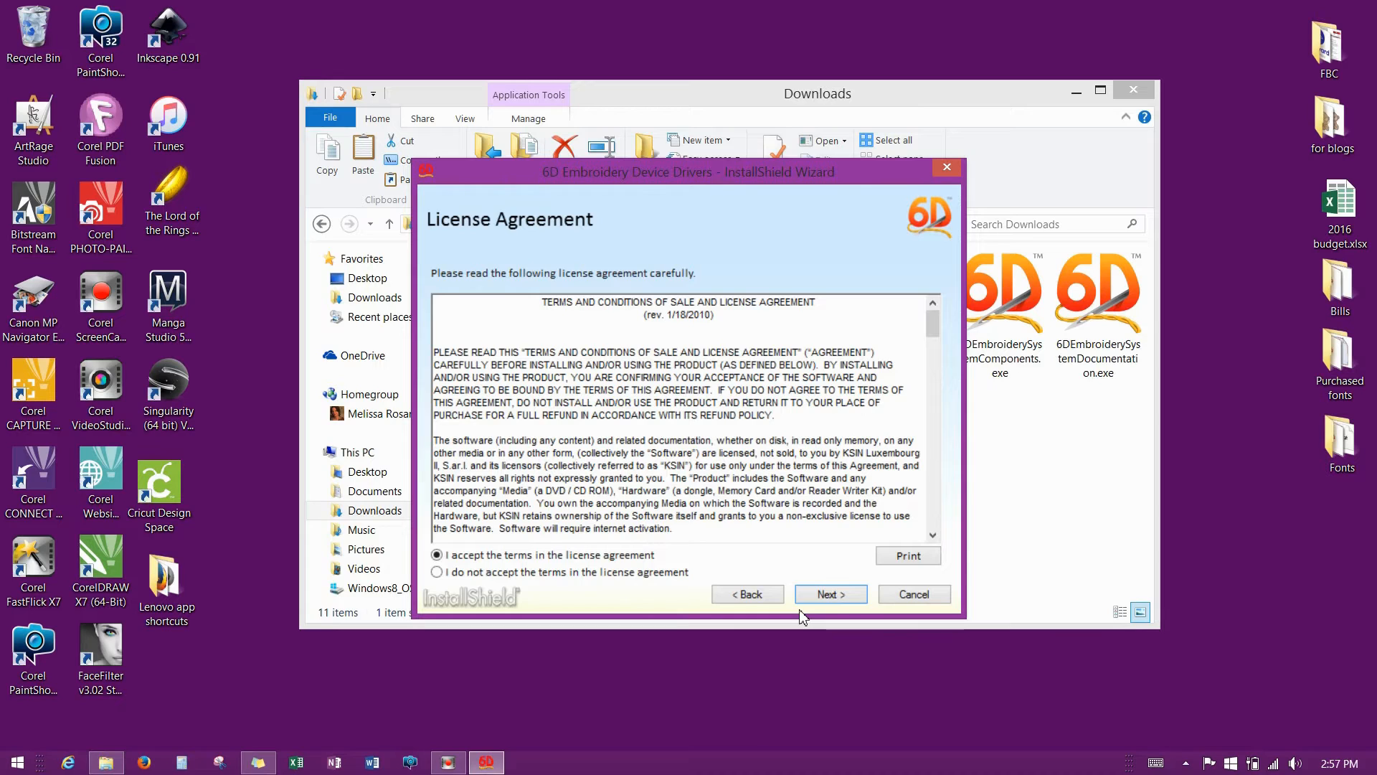
click(845, 598)
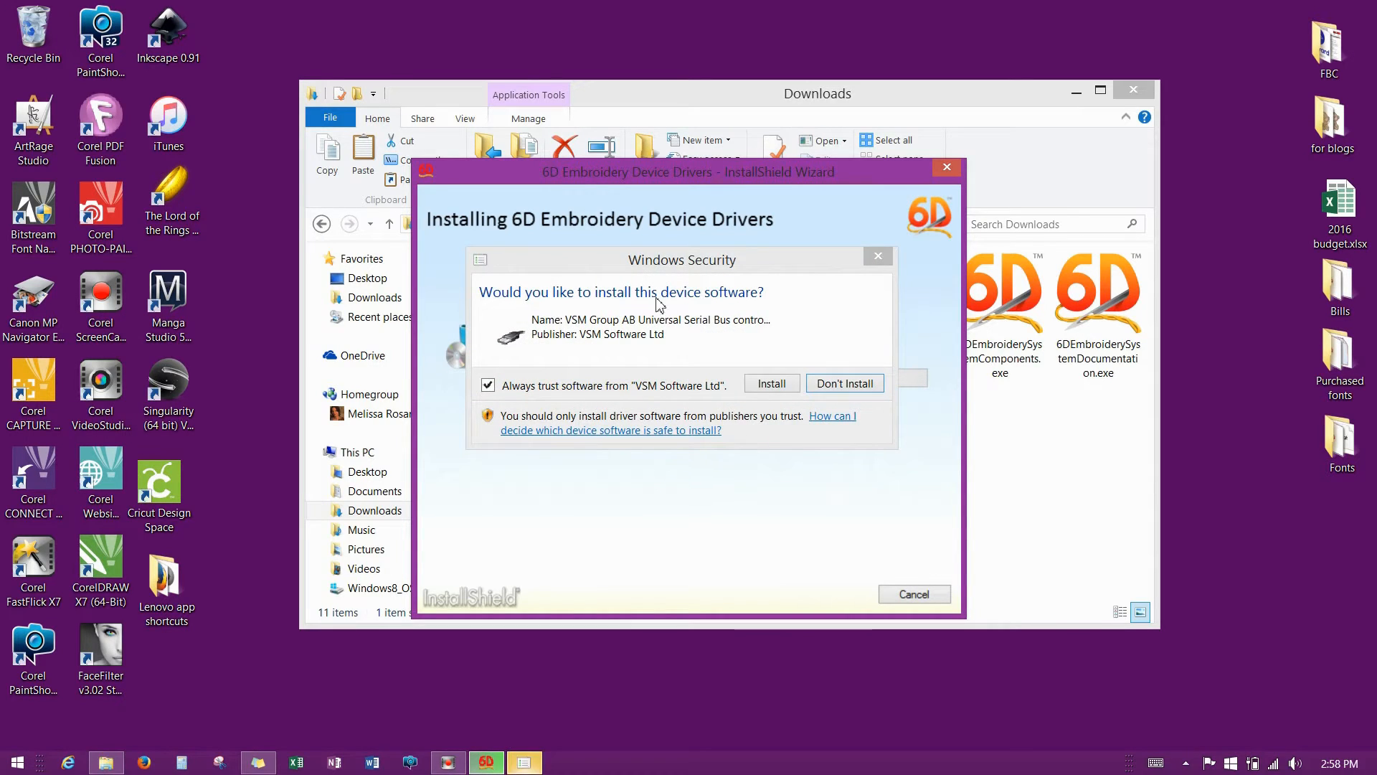
drag(673, 265, 558, 346)
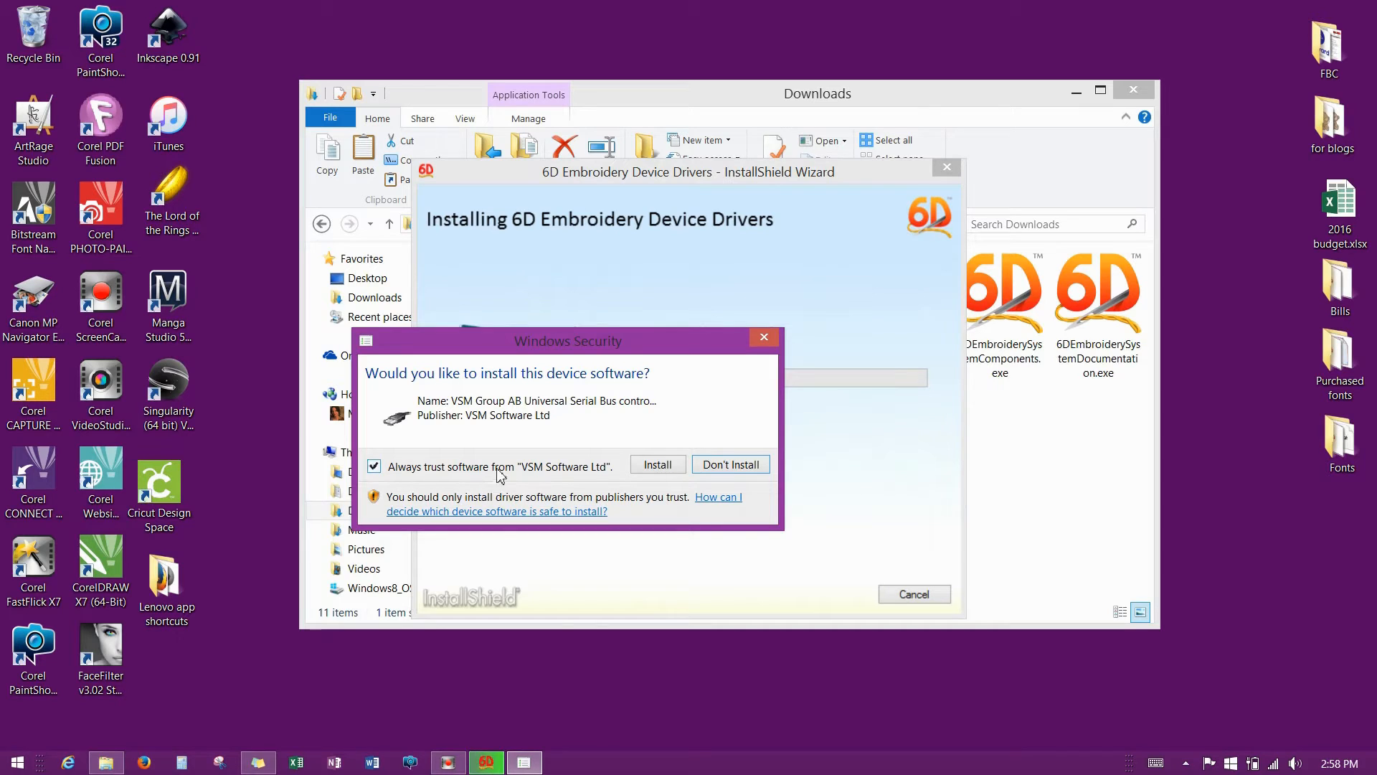
click(656, 465)
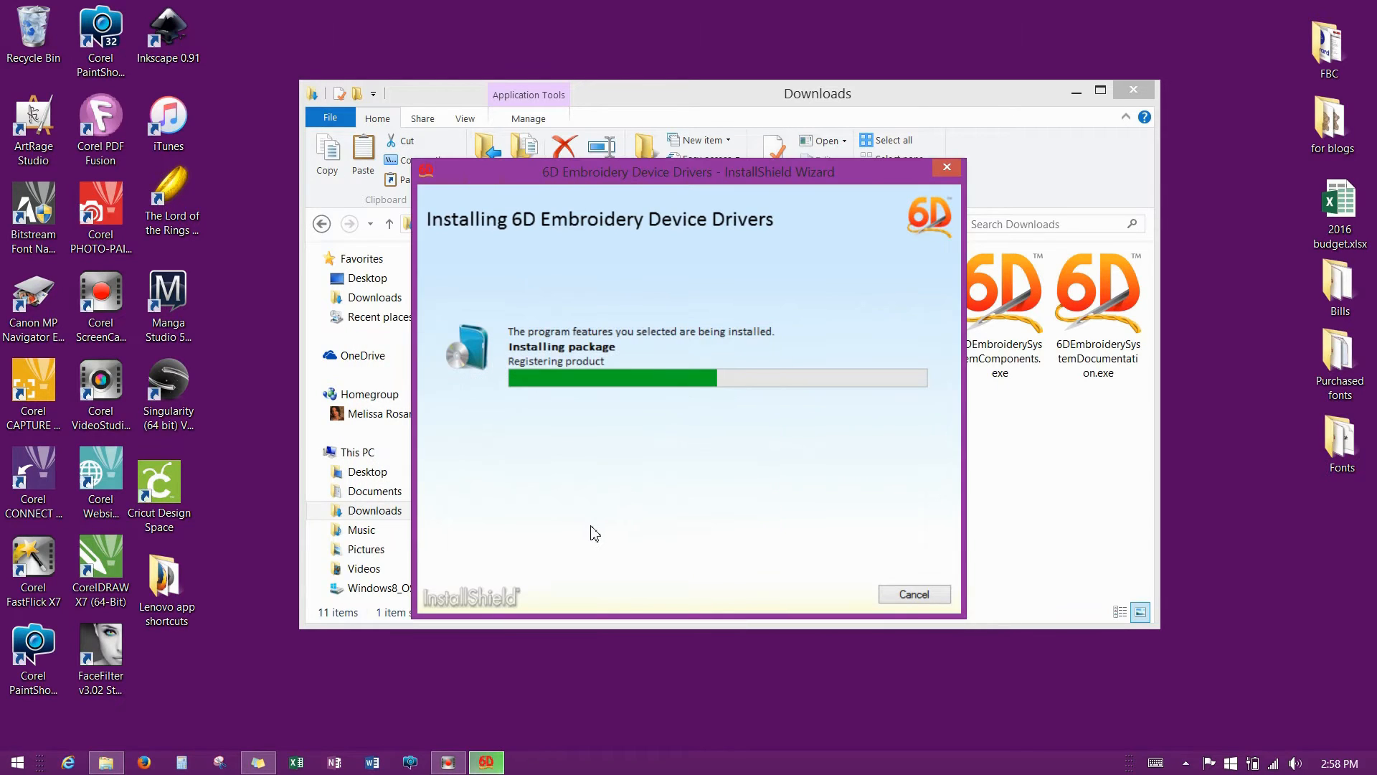
click(932, 595)
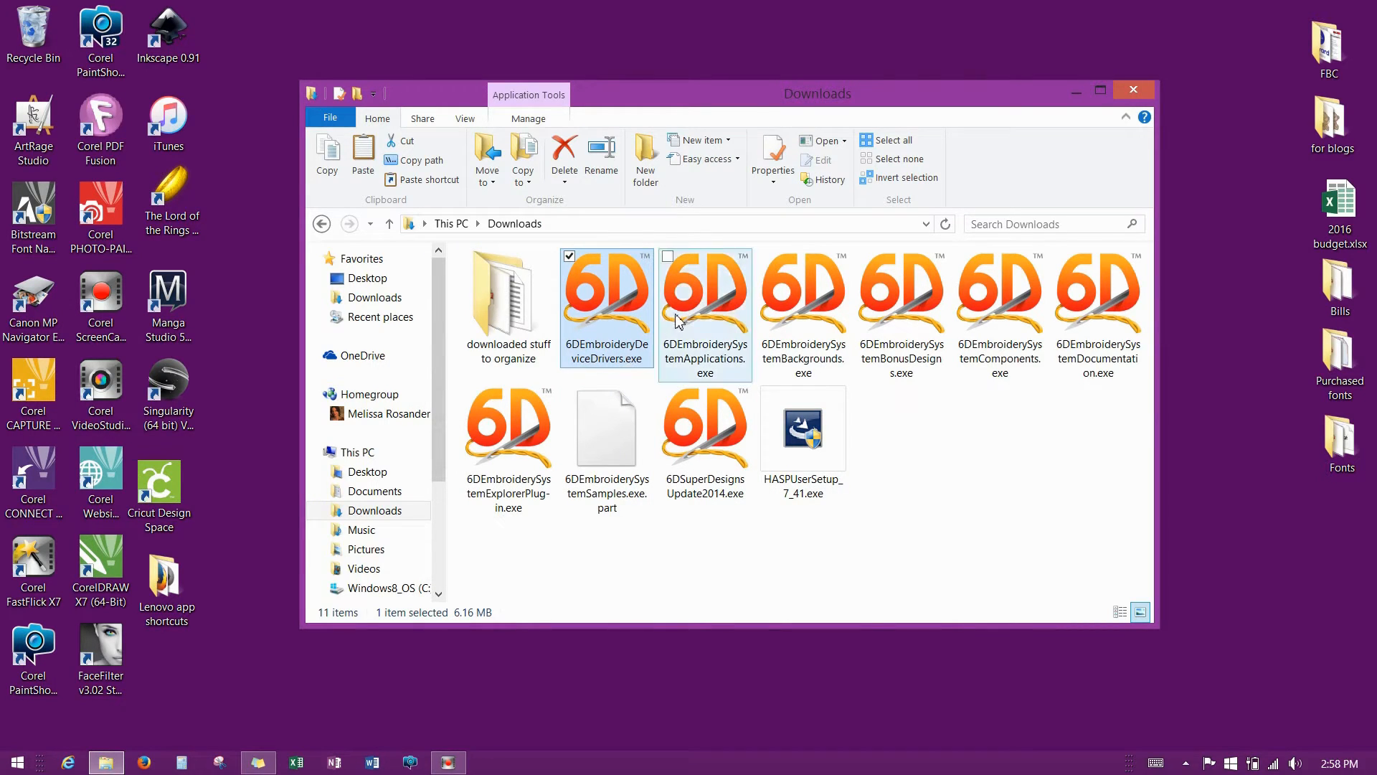
mouse_move(677, 320)
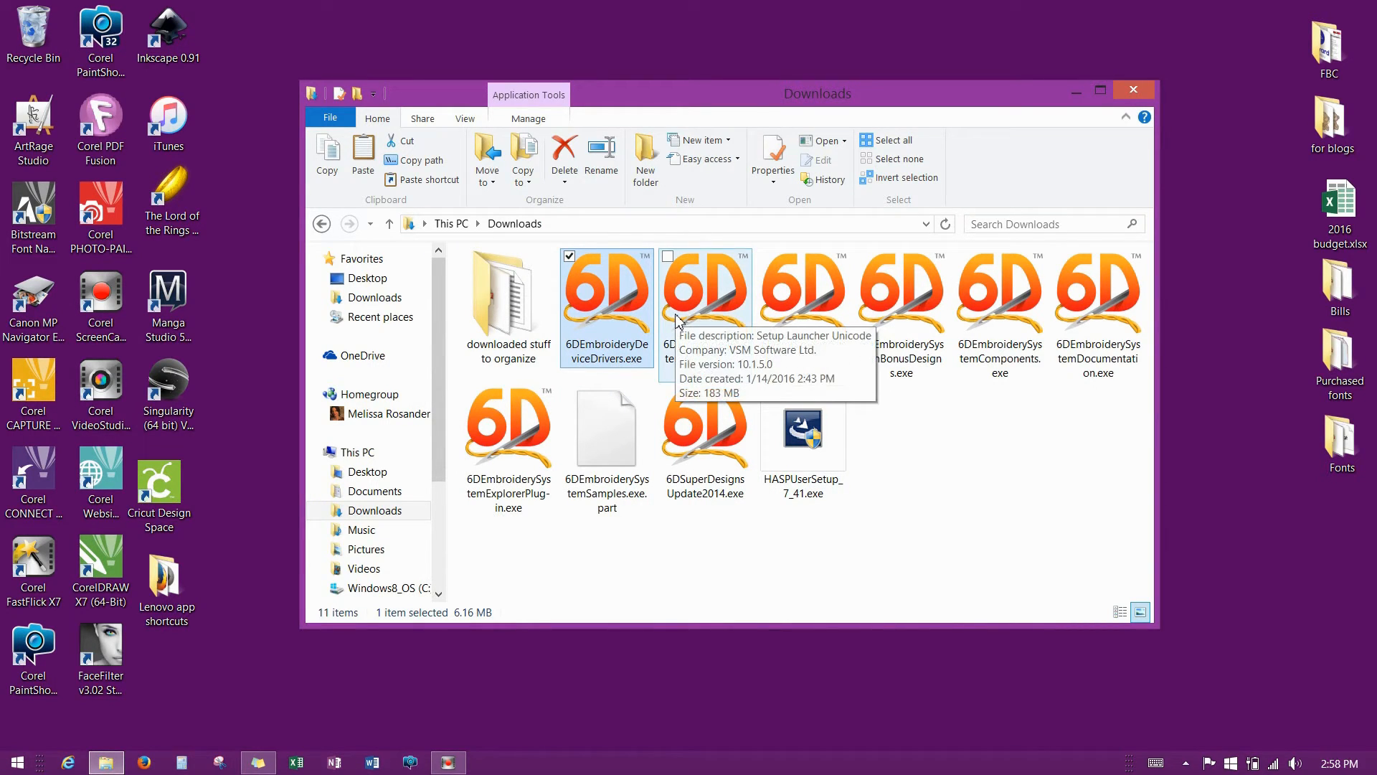
Start 6DEmbroiderySystemApplications.exe in English (United States) and accept its licence, reaching Destination Folder.
click(721, 319)
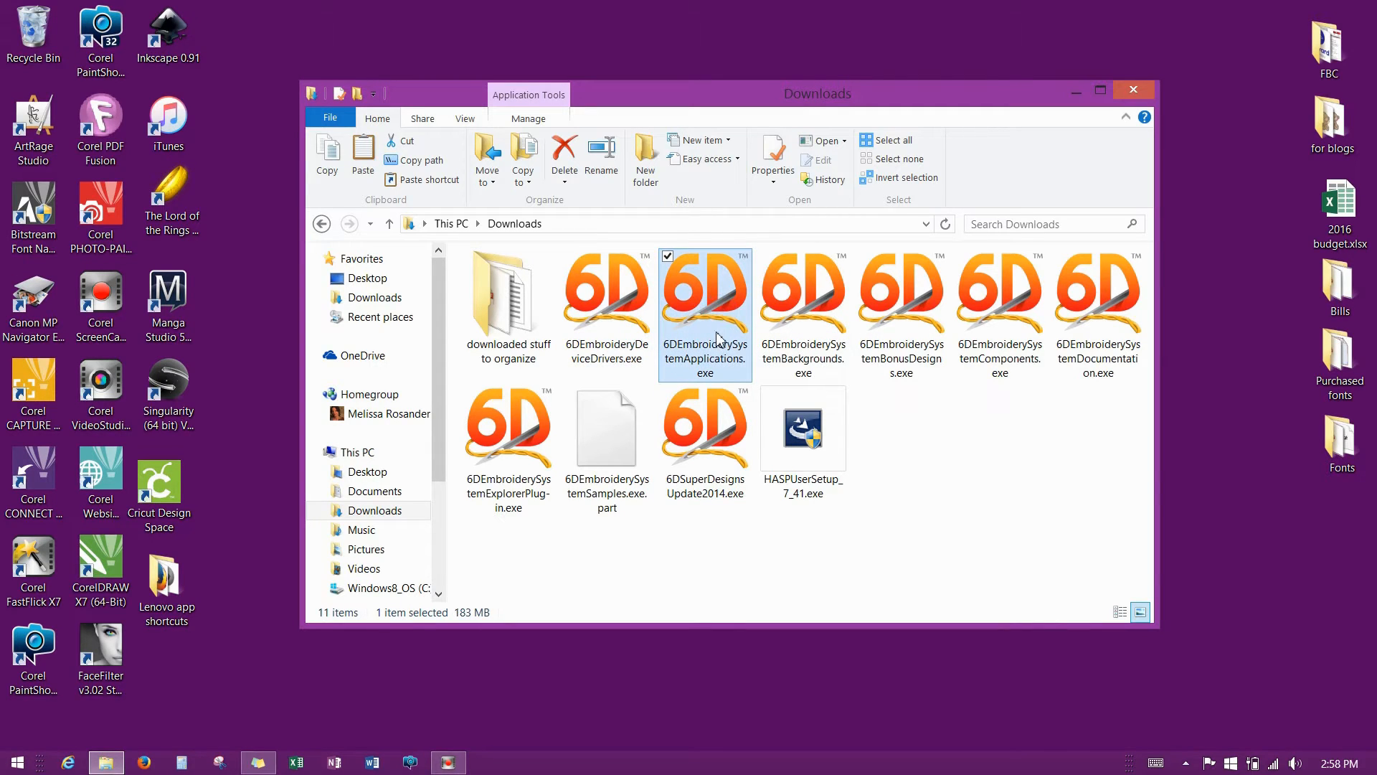
mouse_move(723, 334)
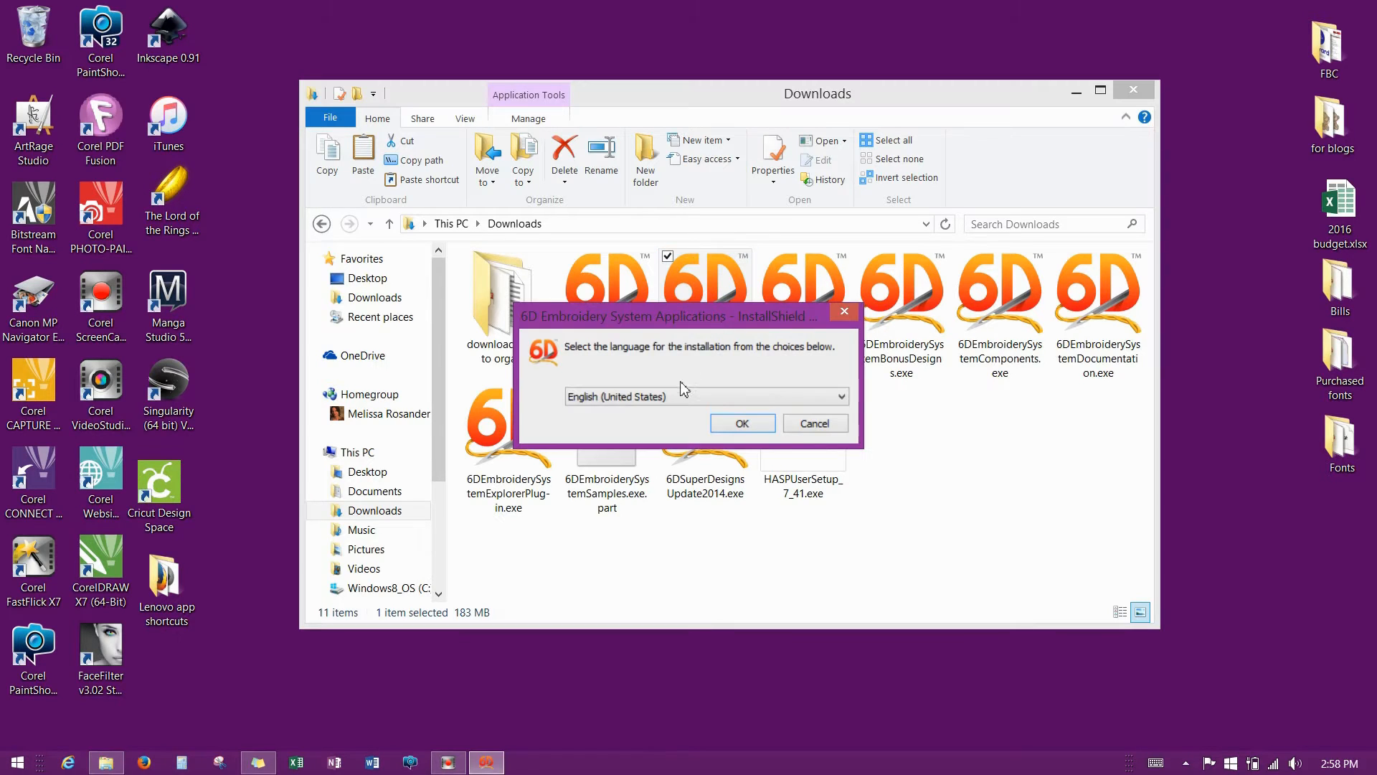
click(741, 425)
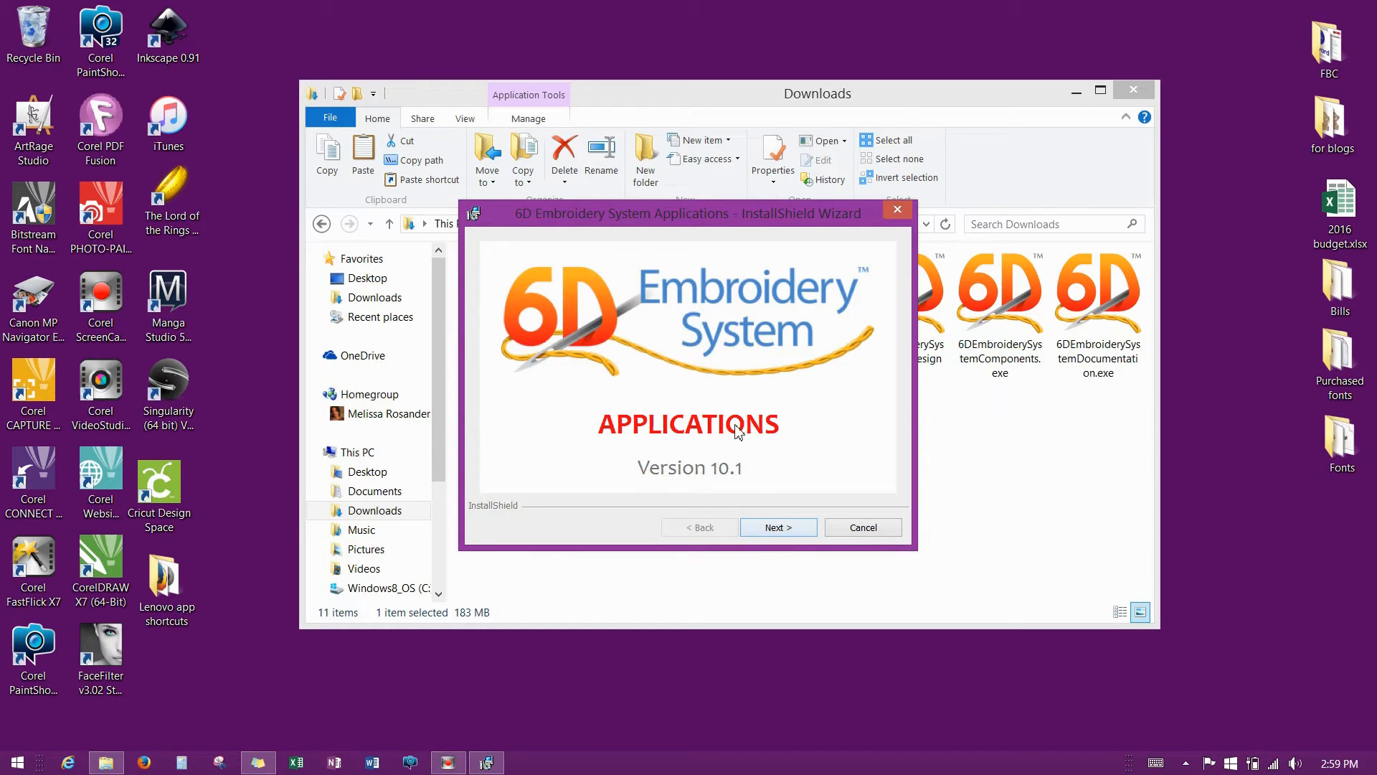
click(794, 530)
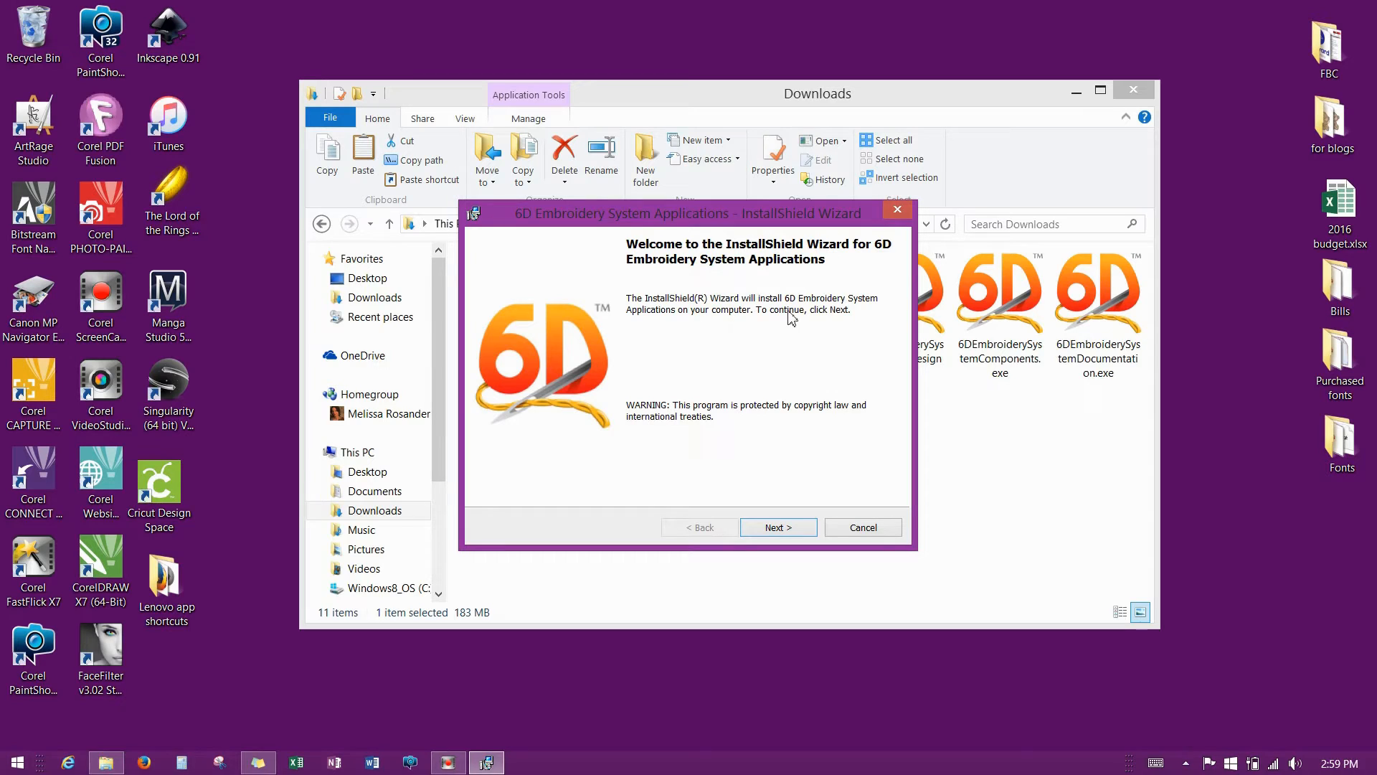
click(782, 527)
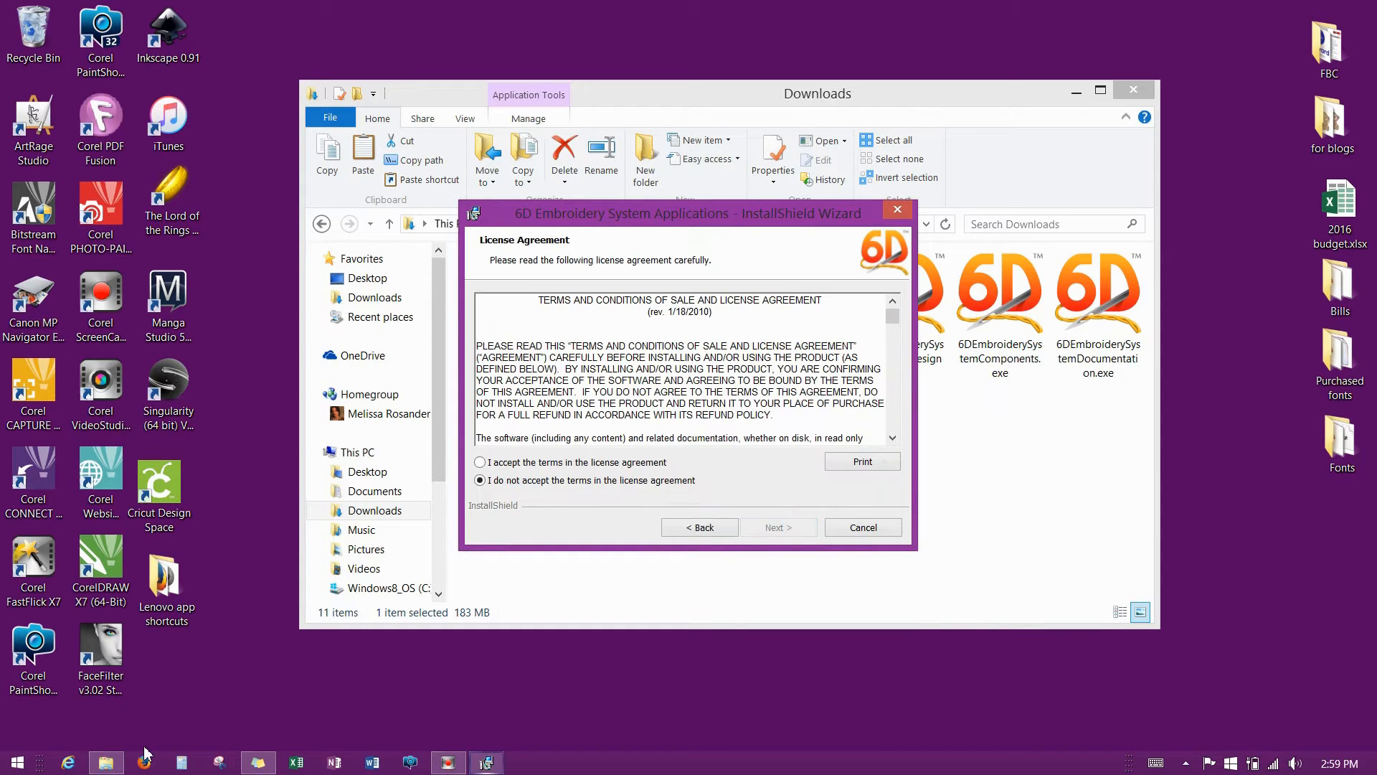
click(479, 462)
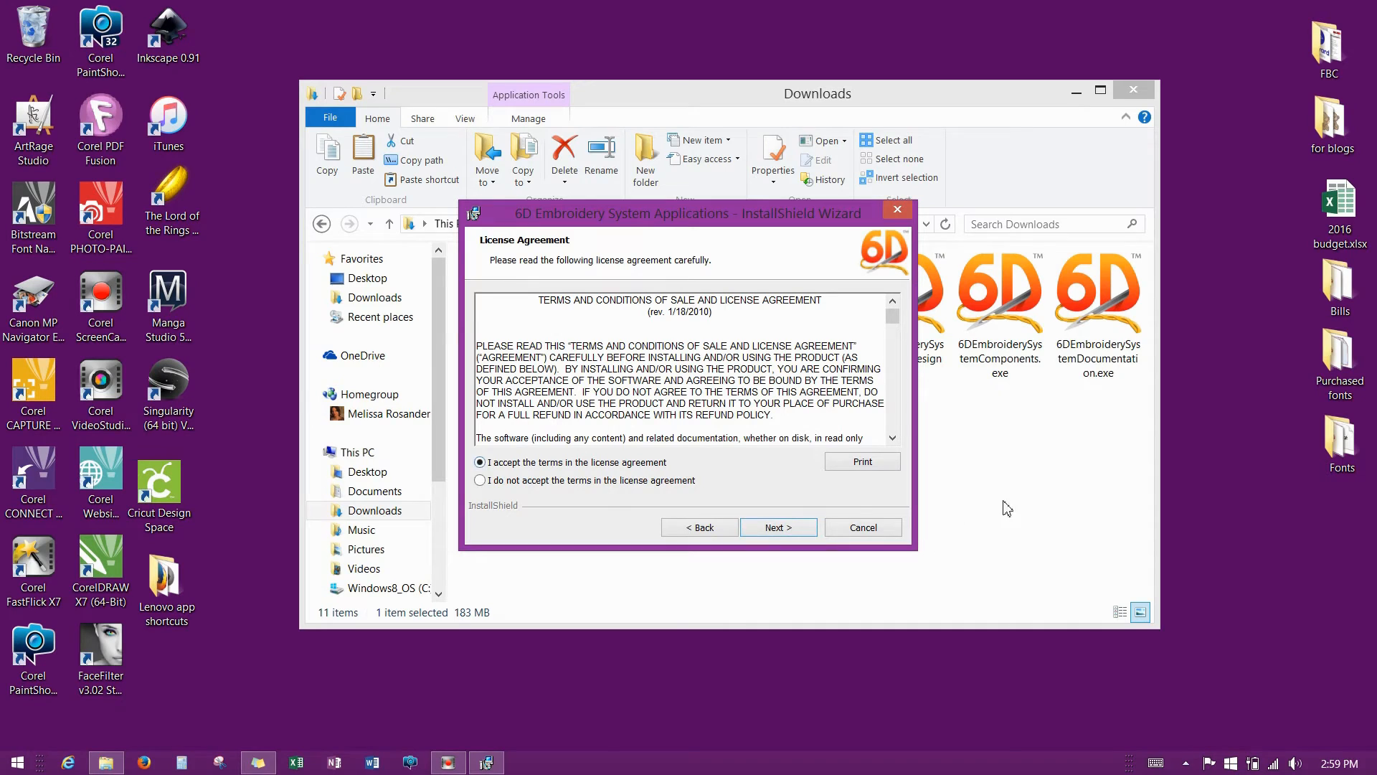
click(779, 531)
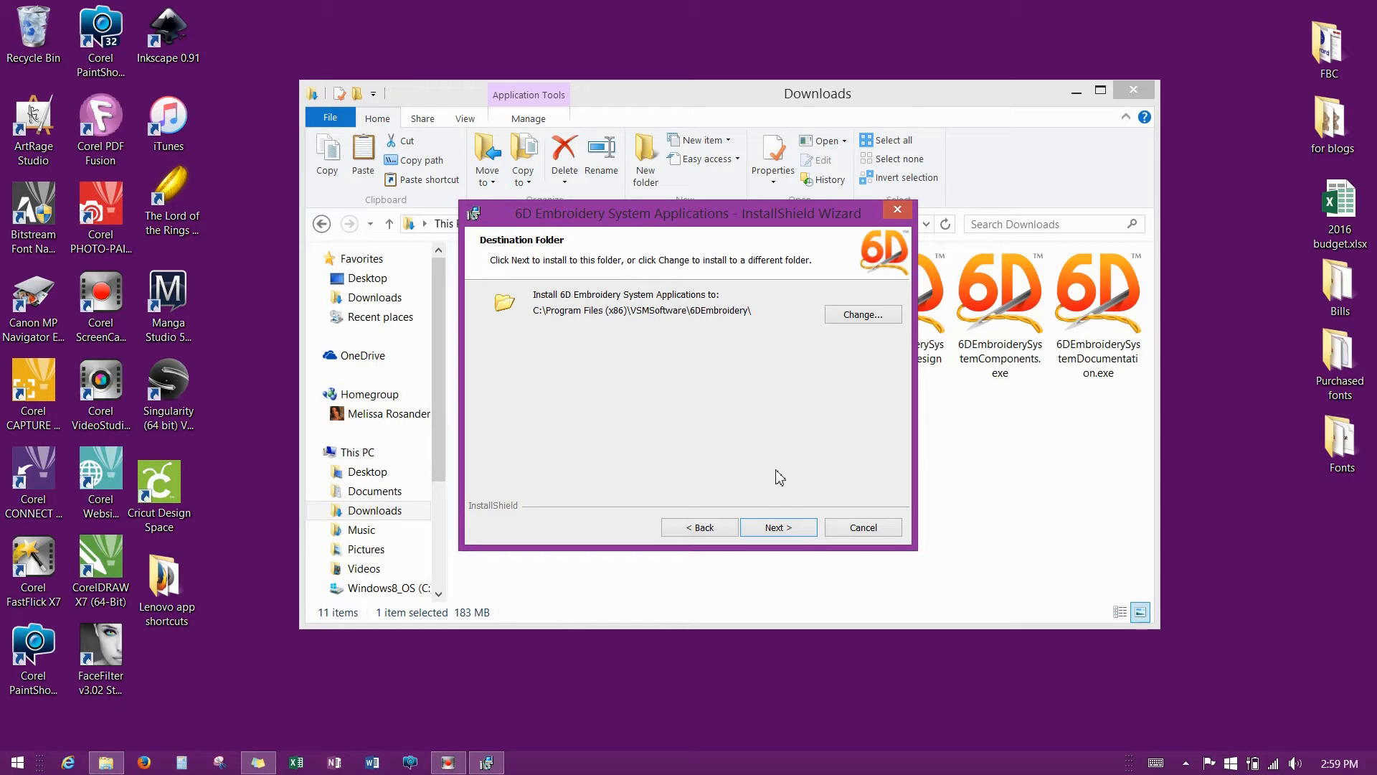
Install the Applications to C:\Program Files (x86)\VSMSoftware\6DEmbroidery\ with both file associations kept.
click(781, 529)
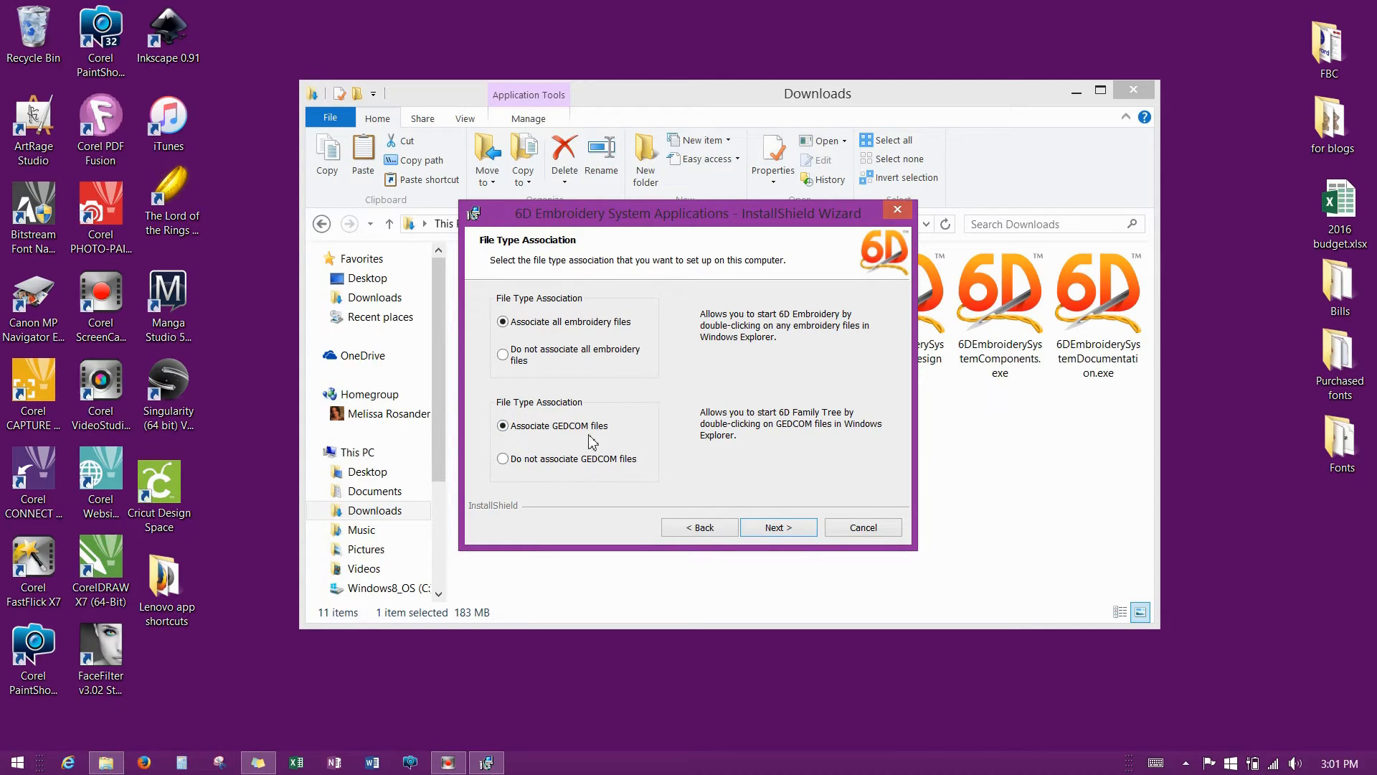
click(780, 528)
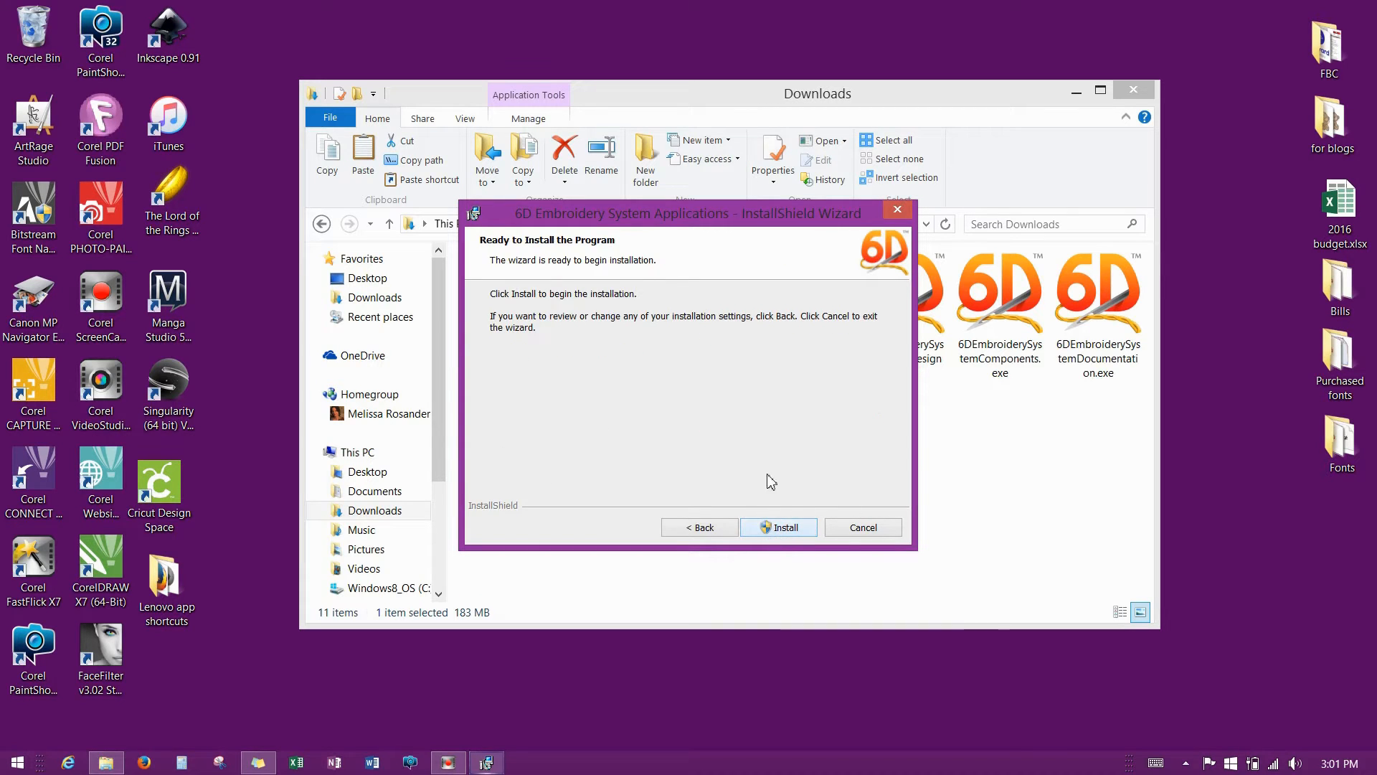
click(777, 529)
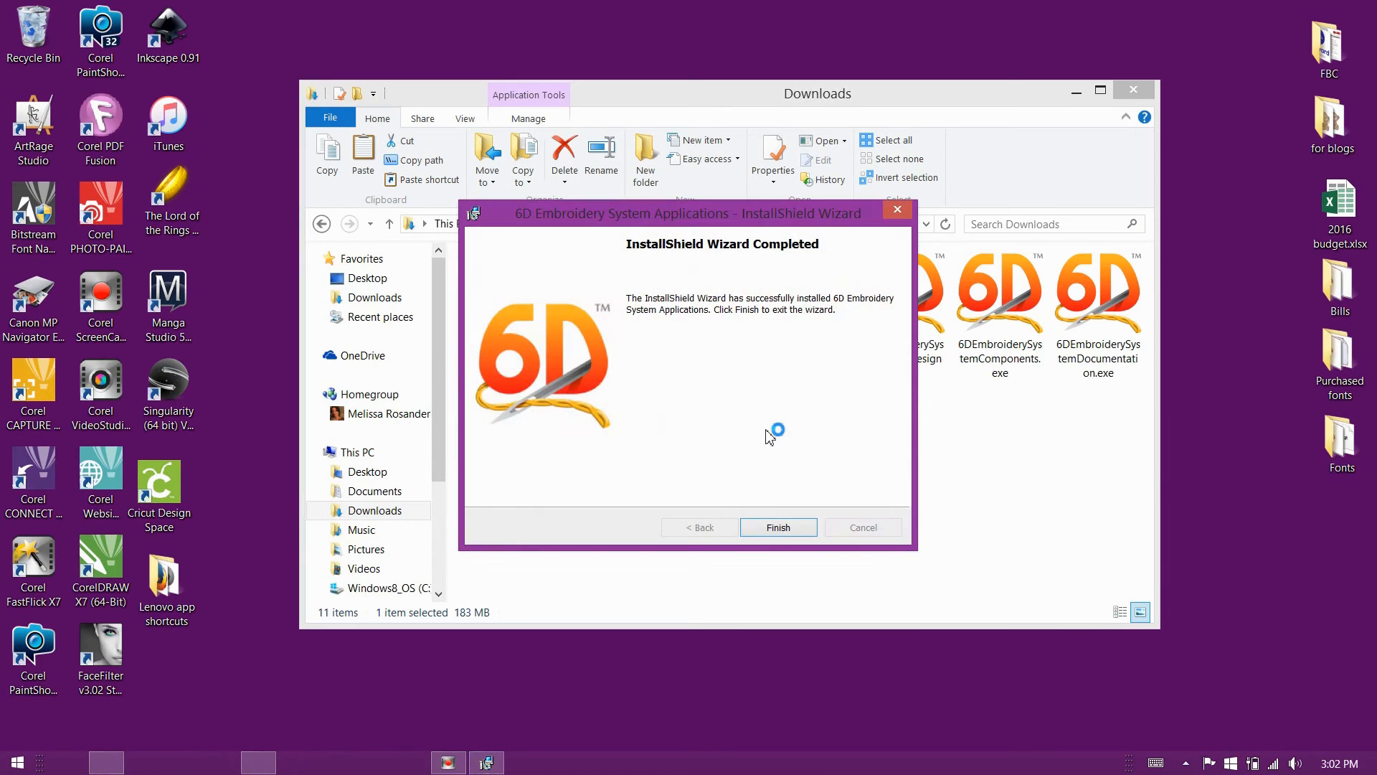
click(779, 528)
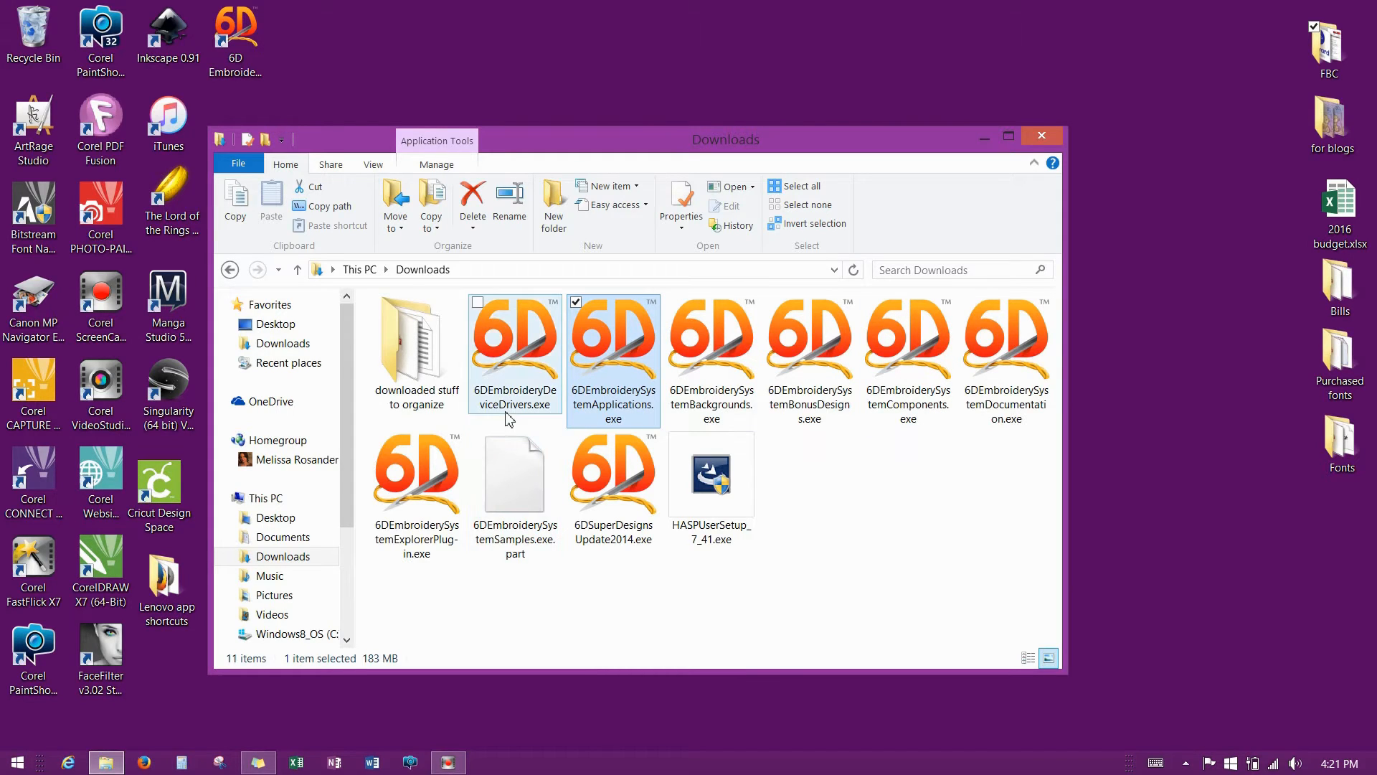
Install 6DEmbroiderySystemComponents.exe in English (United States) with the licence accepted, then finish.
mouse_move(648, 393)
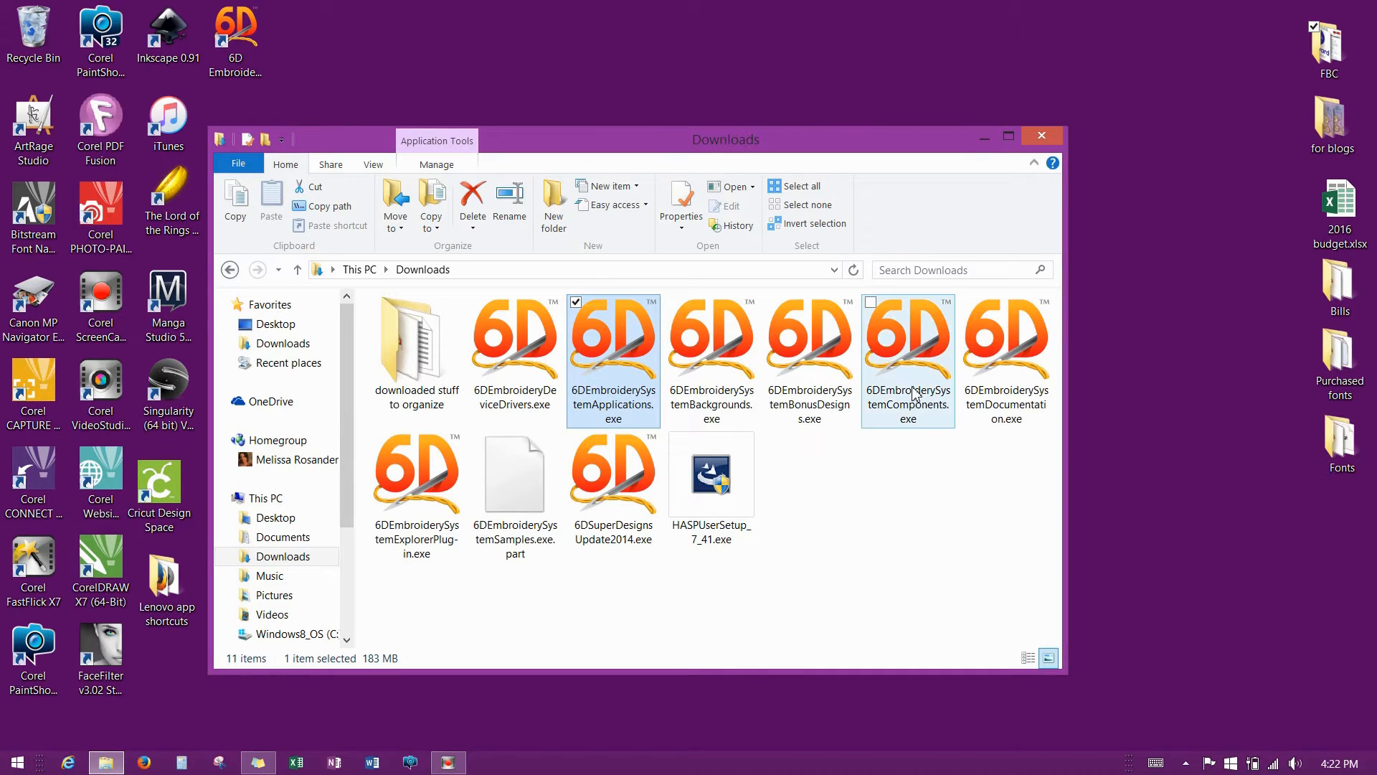
mouse_move(915, 395)
double_click(924, 343)
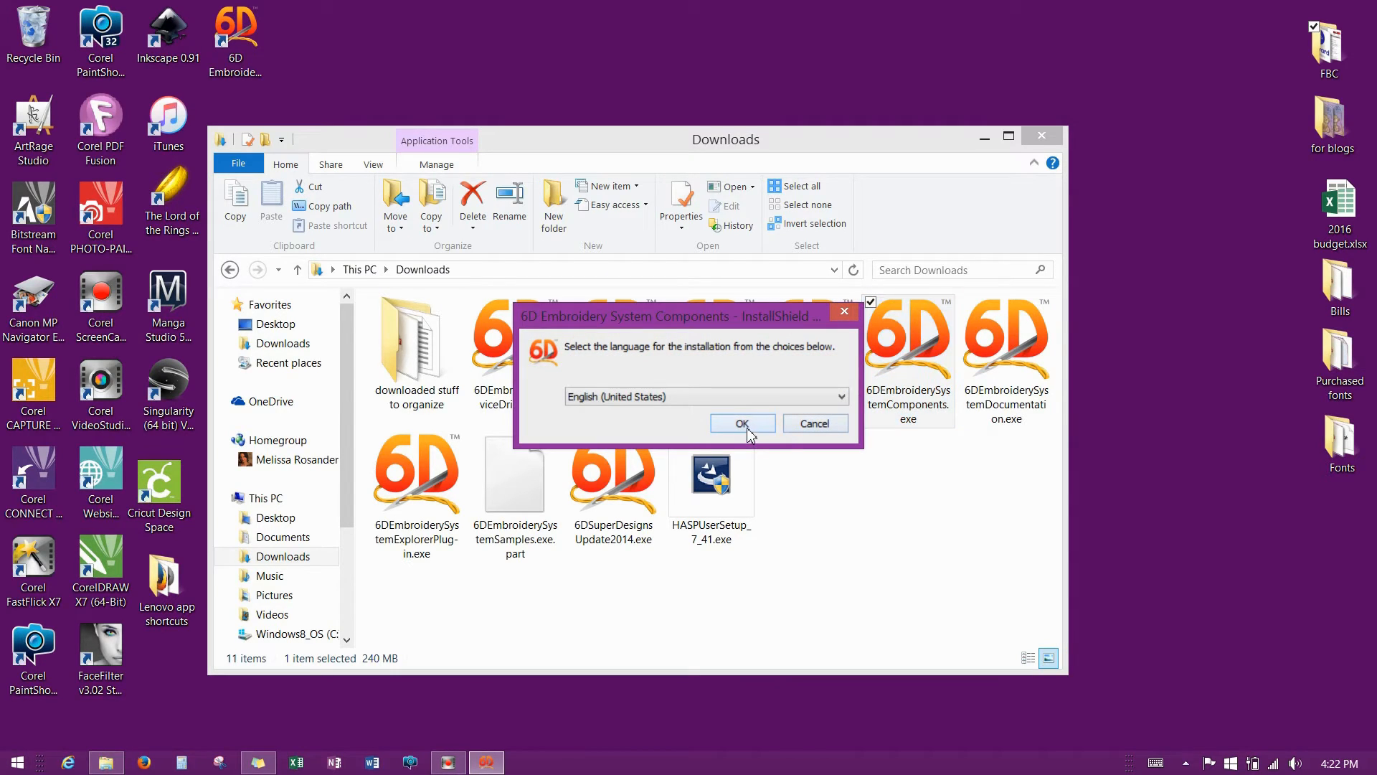
click(746, 427)
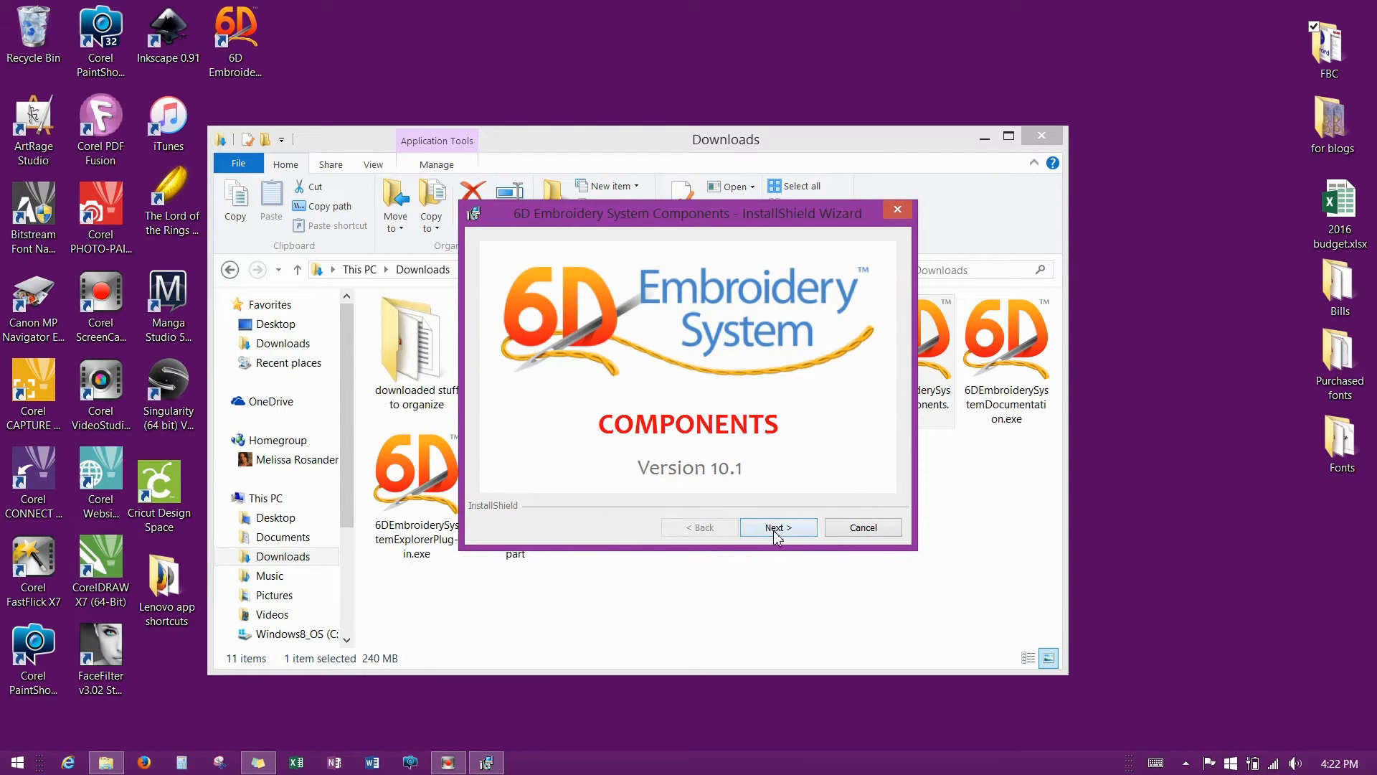
click(774, 530)
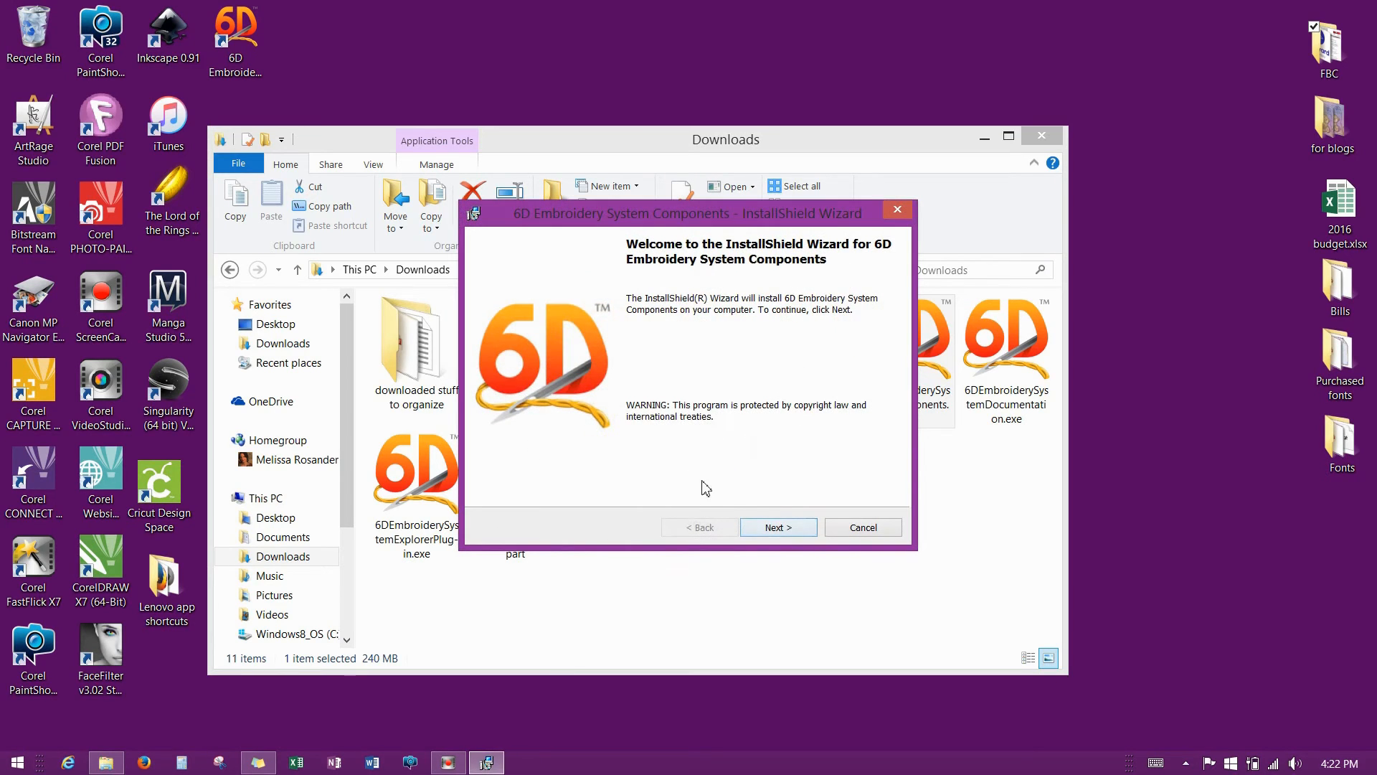
click(776, 528)
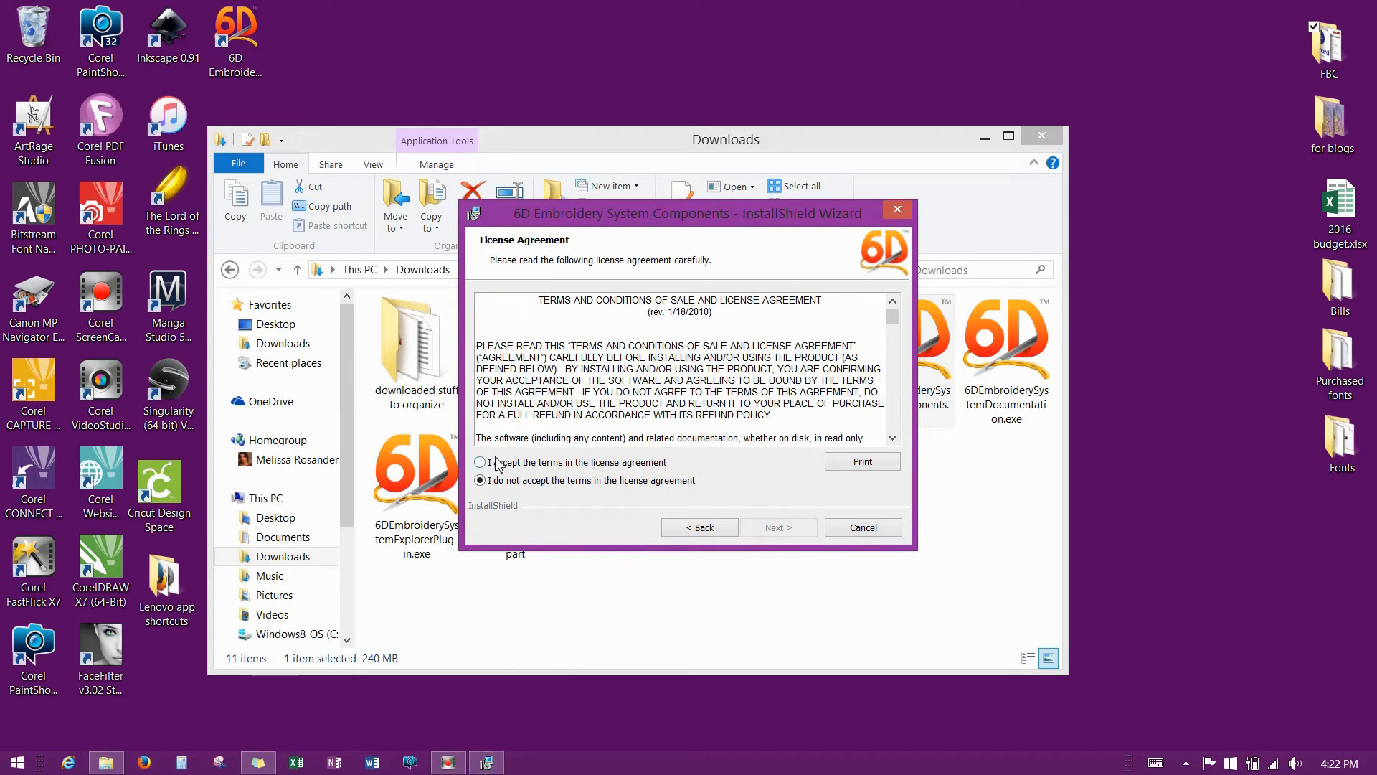
click(480, 462)
click(784, 528)
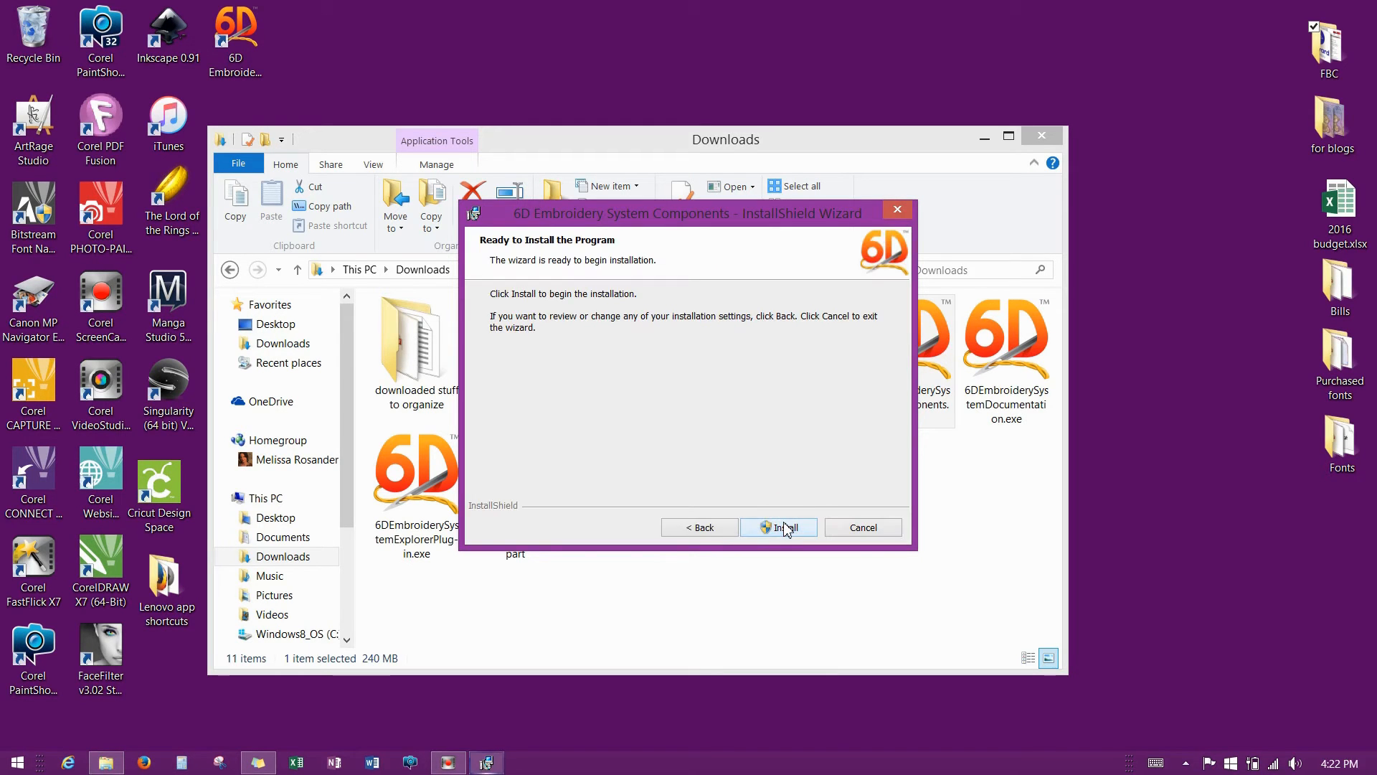
click(785, 528)
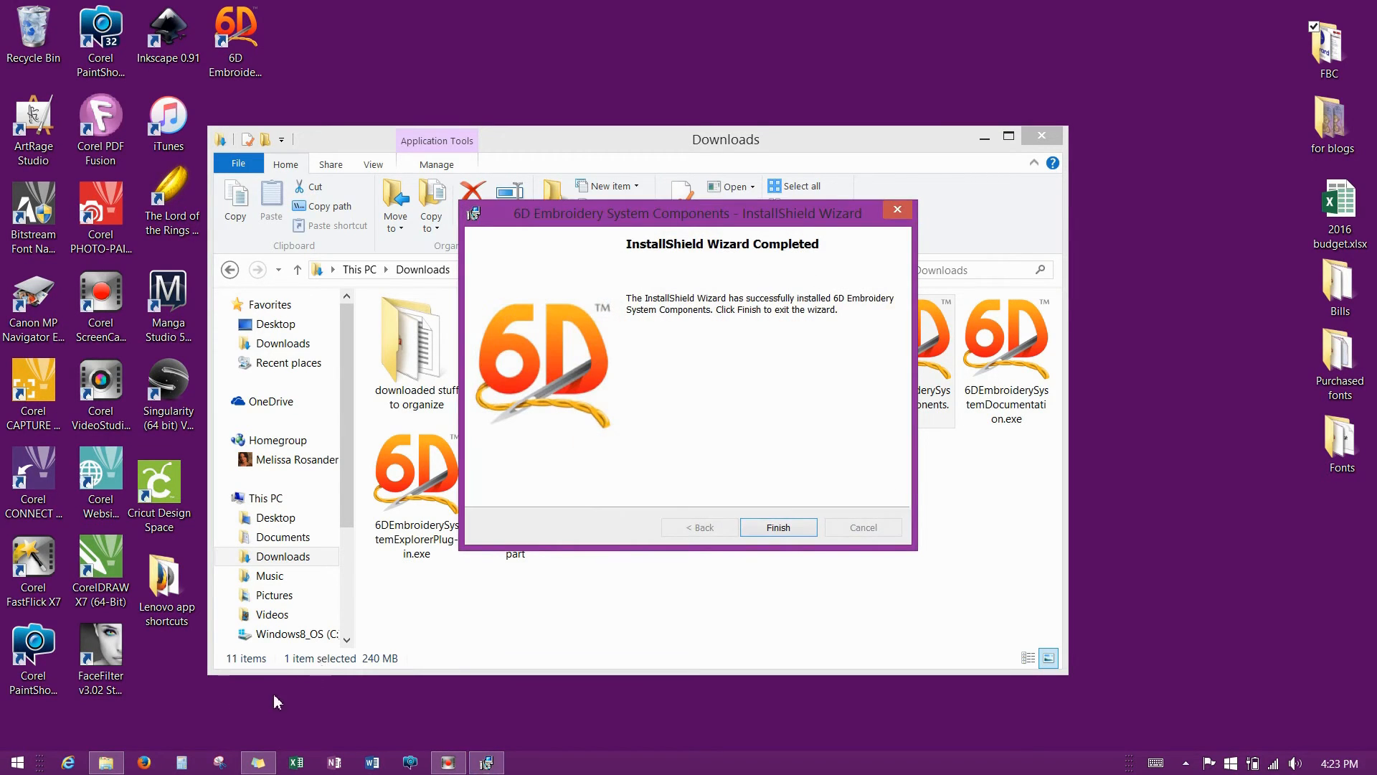
click(772, 531)
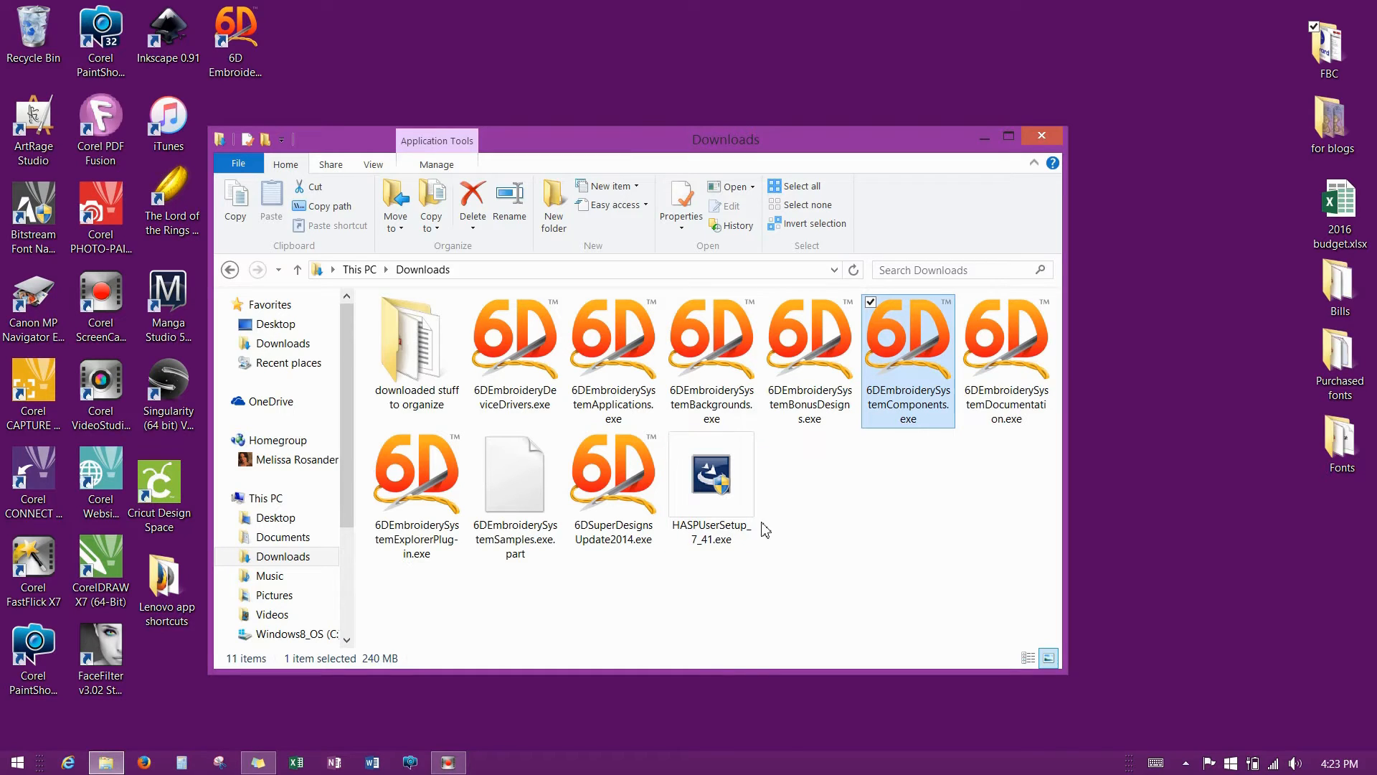
Run 6DEmbroiderySystemBackgrounds.exe, accept the licence, install the Backgrounds and finish.
double_click(715, 348)
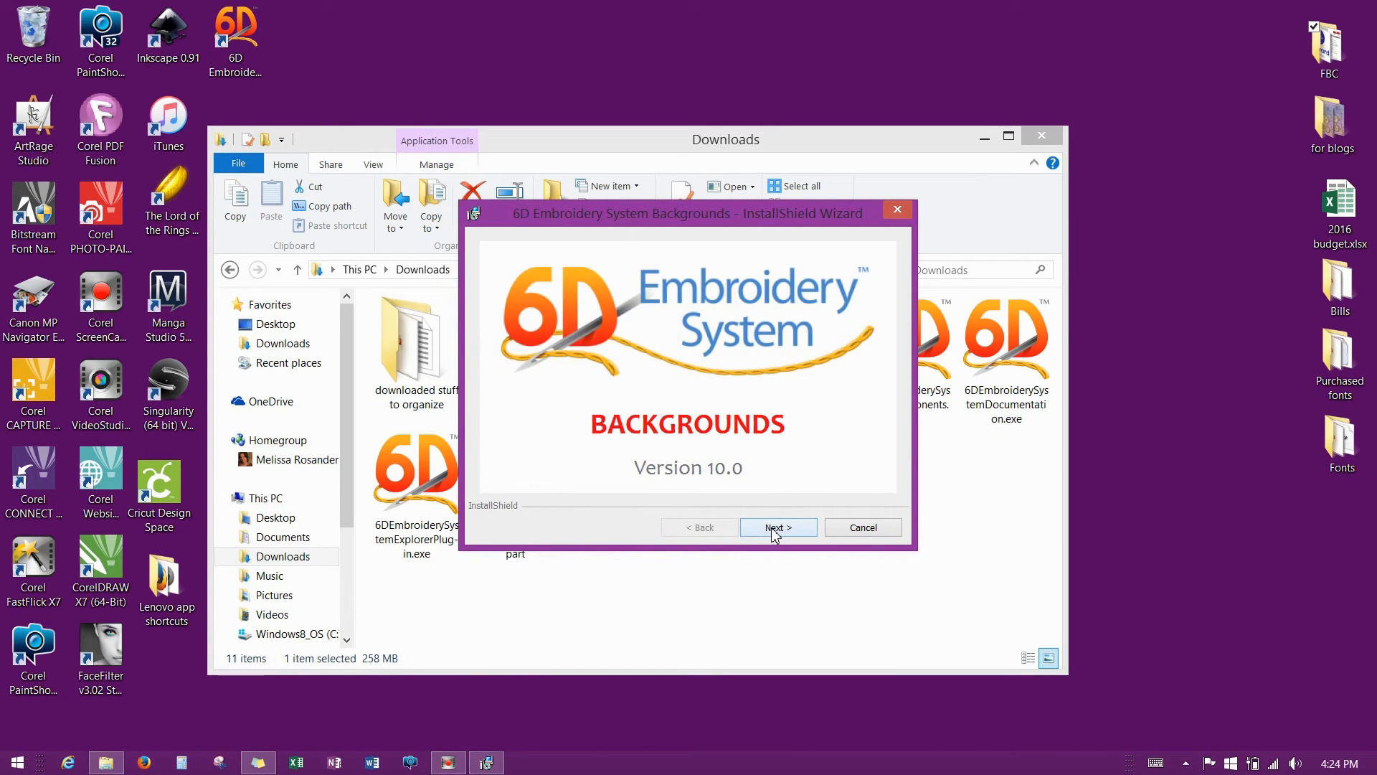
click(774, 530)
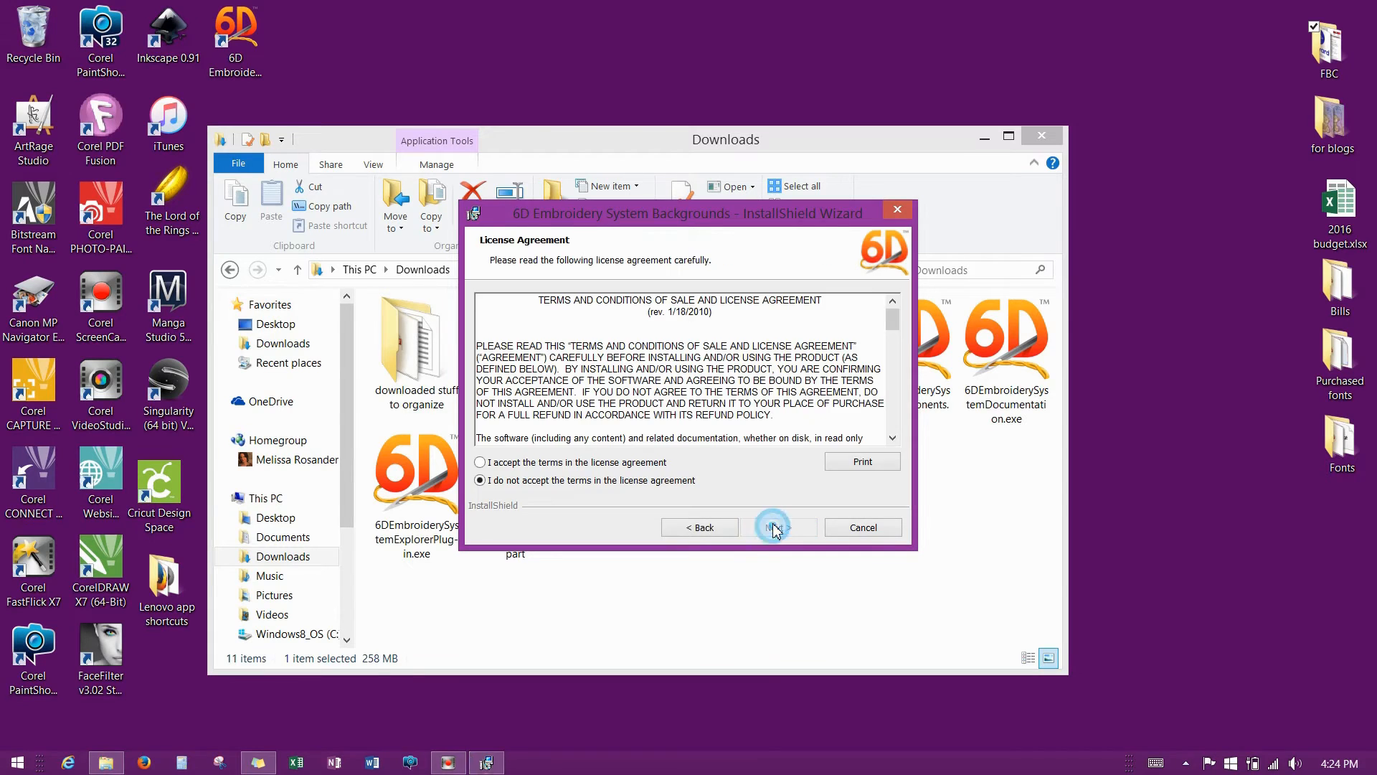
click(492, 464)
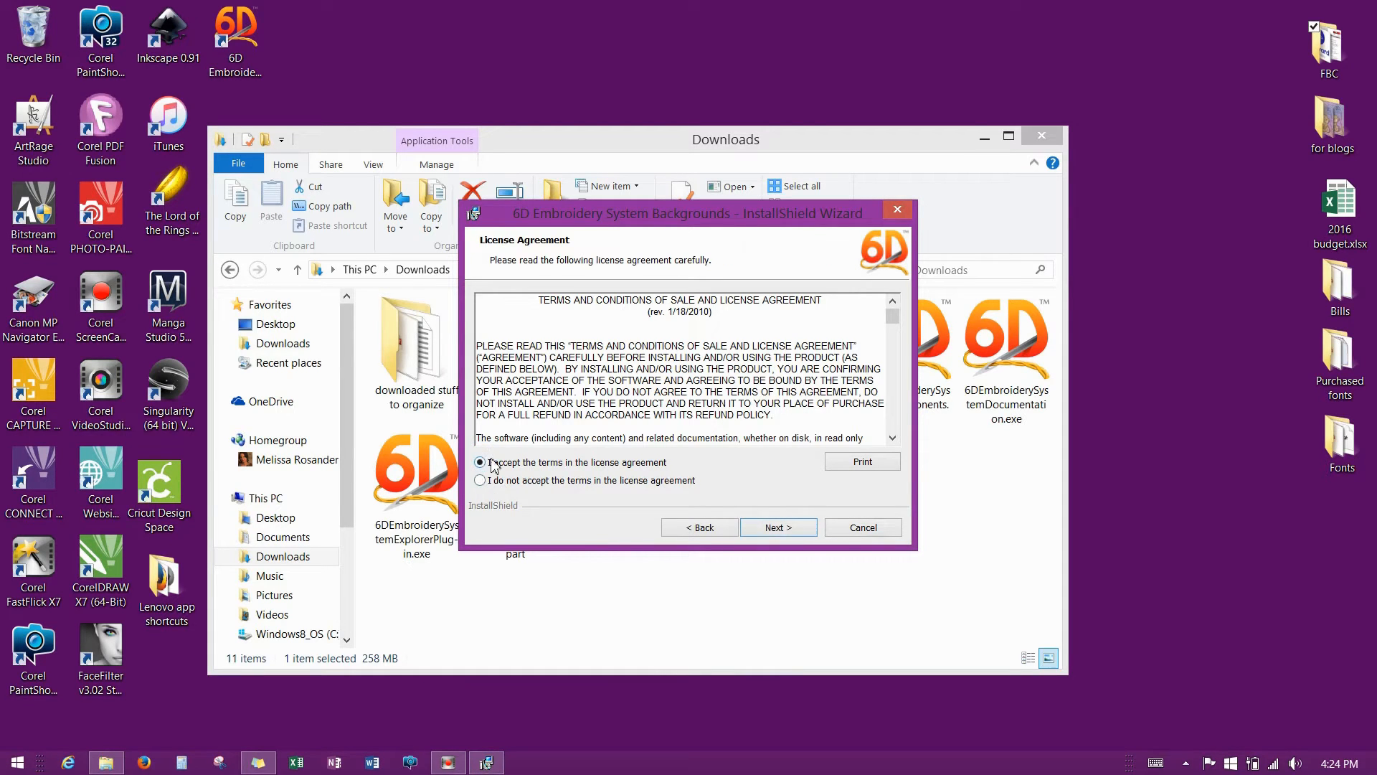
click(794, 528)
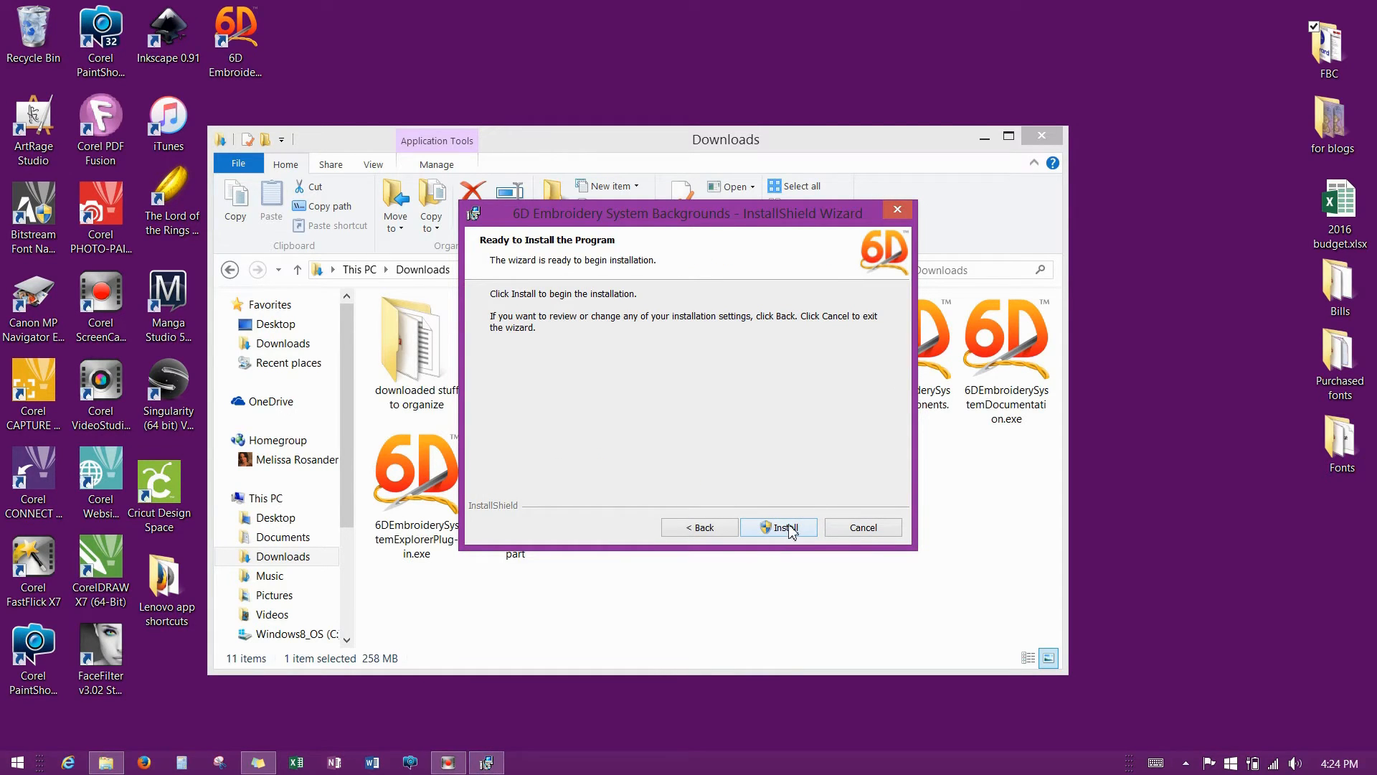
click(789, 529)
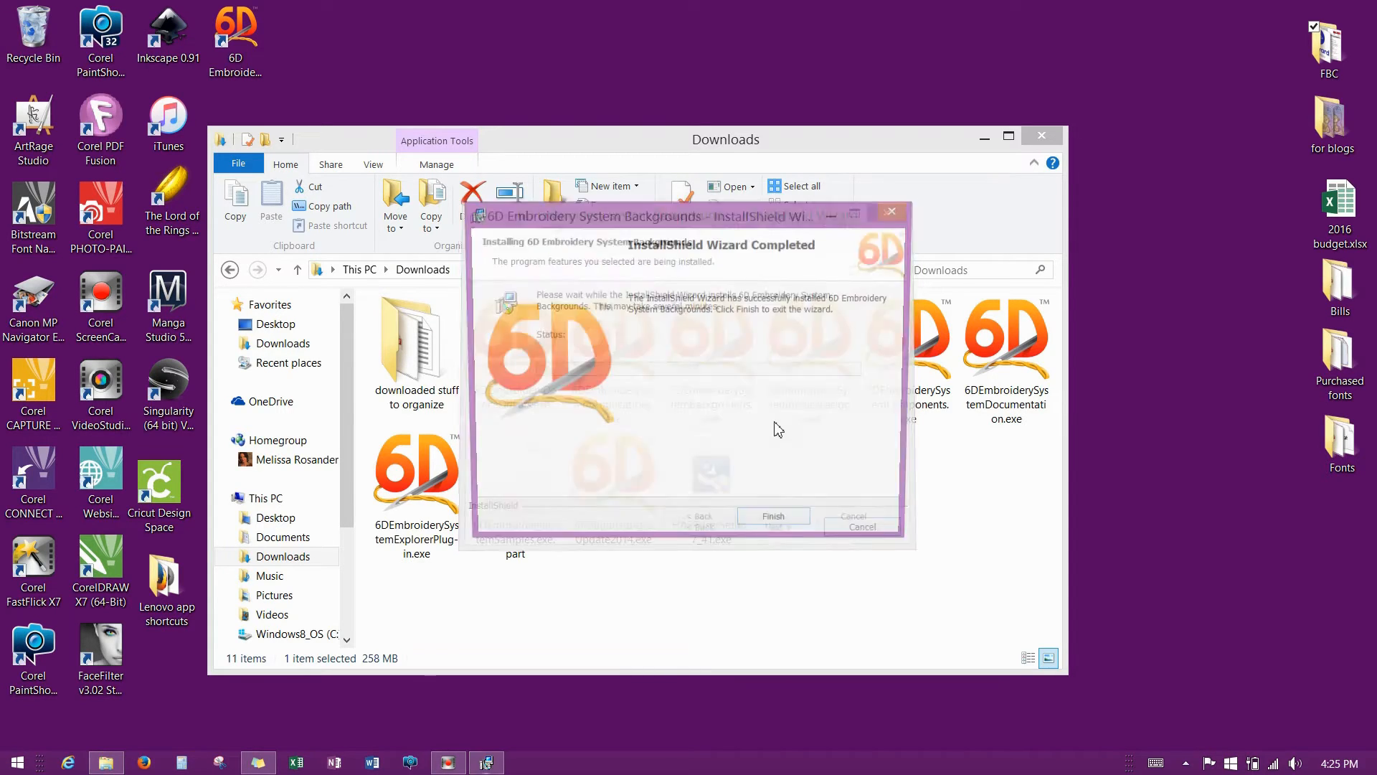
click(778, 527)
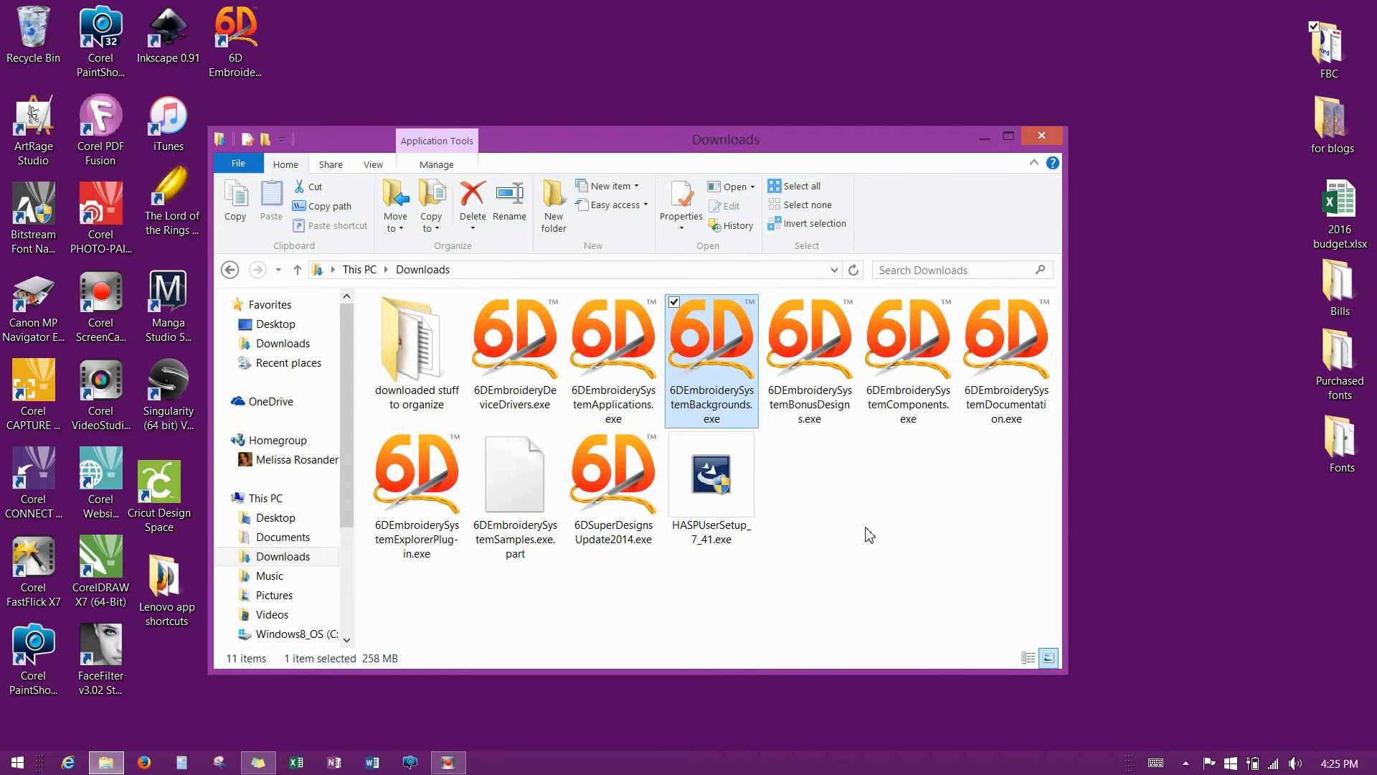
Launch 6DEmbroiderySystemDocumentation.exe with English (United States) as the setup language.
double_click(1012, 364)
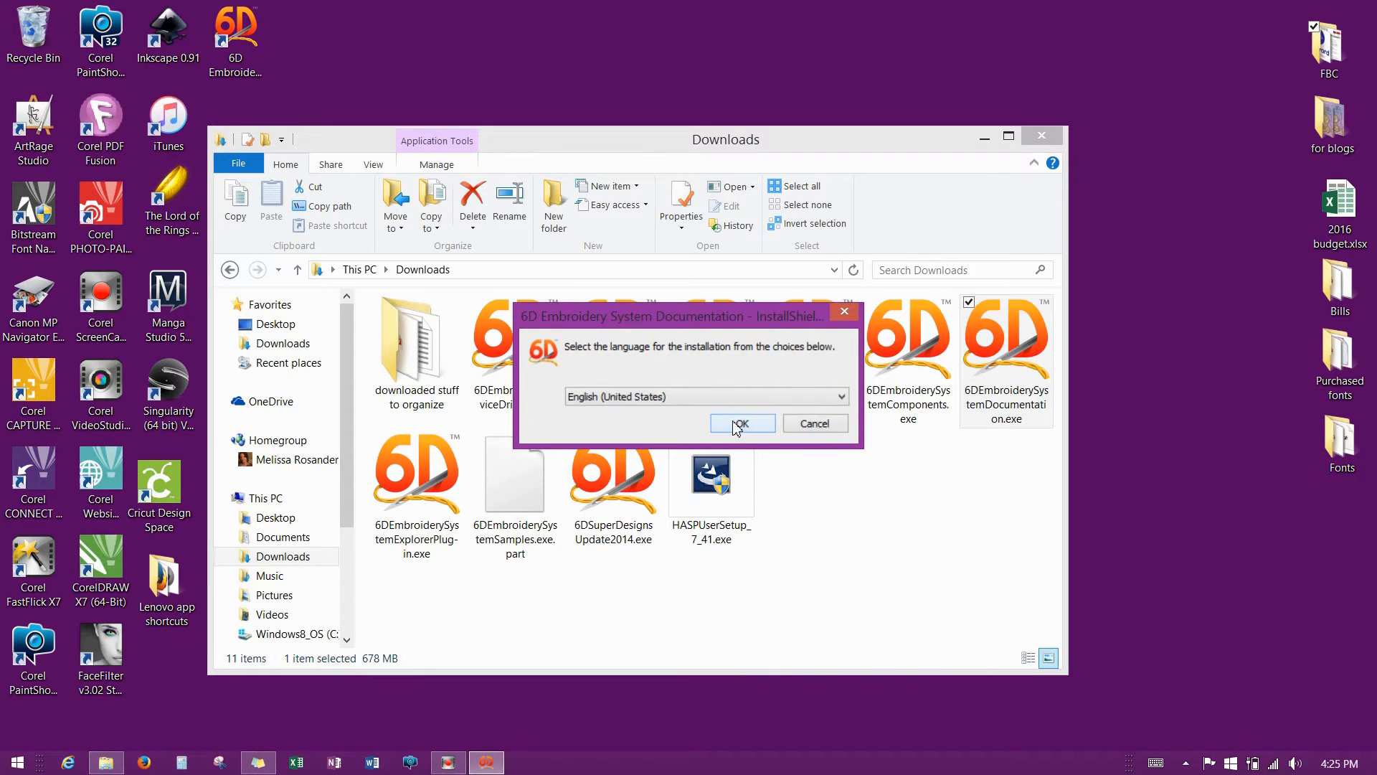
click(737, 426)
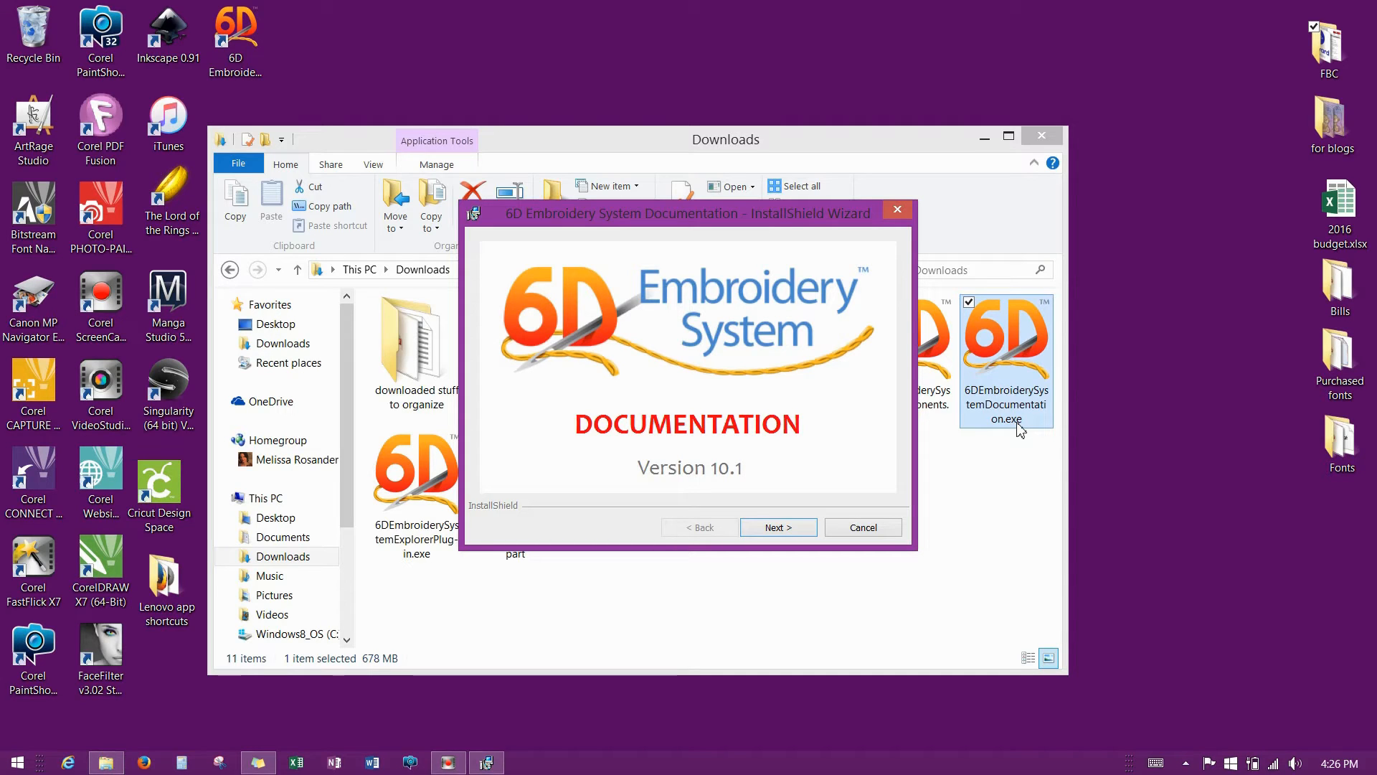
Accept the Documentation licence, keep the Complete setup type, install, and finish.
click(774, 531)
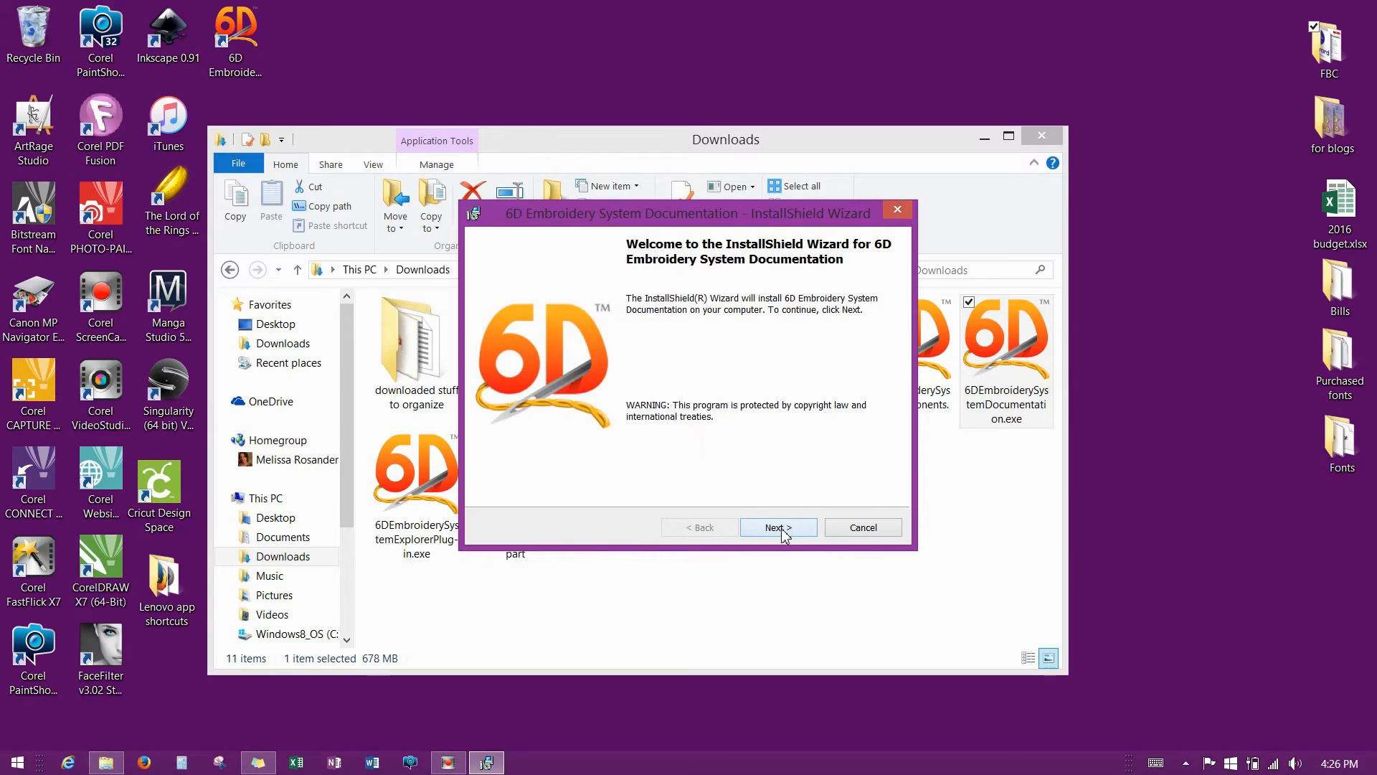
click(782, 531)
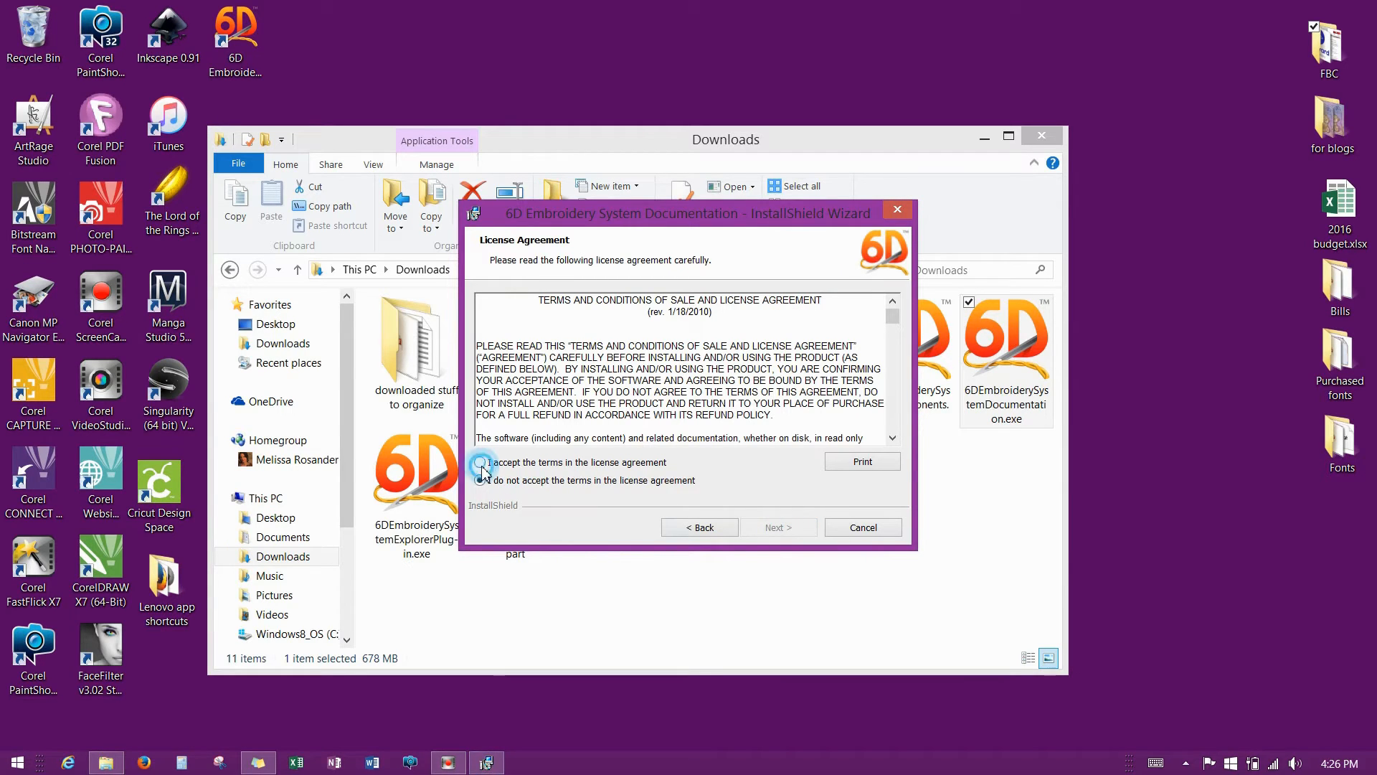
click(480, 465)
click(789, 529)
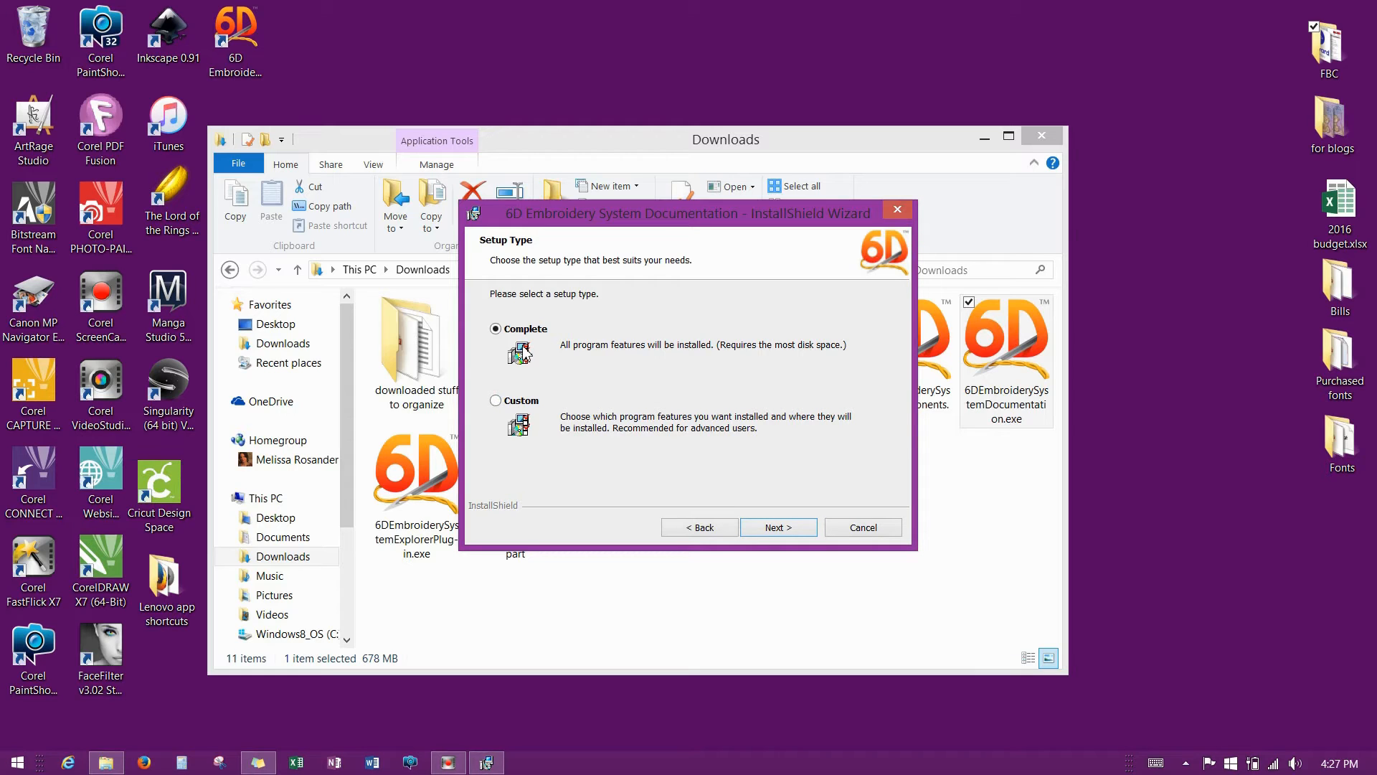
click(779, 531)
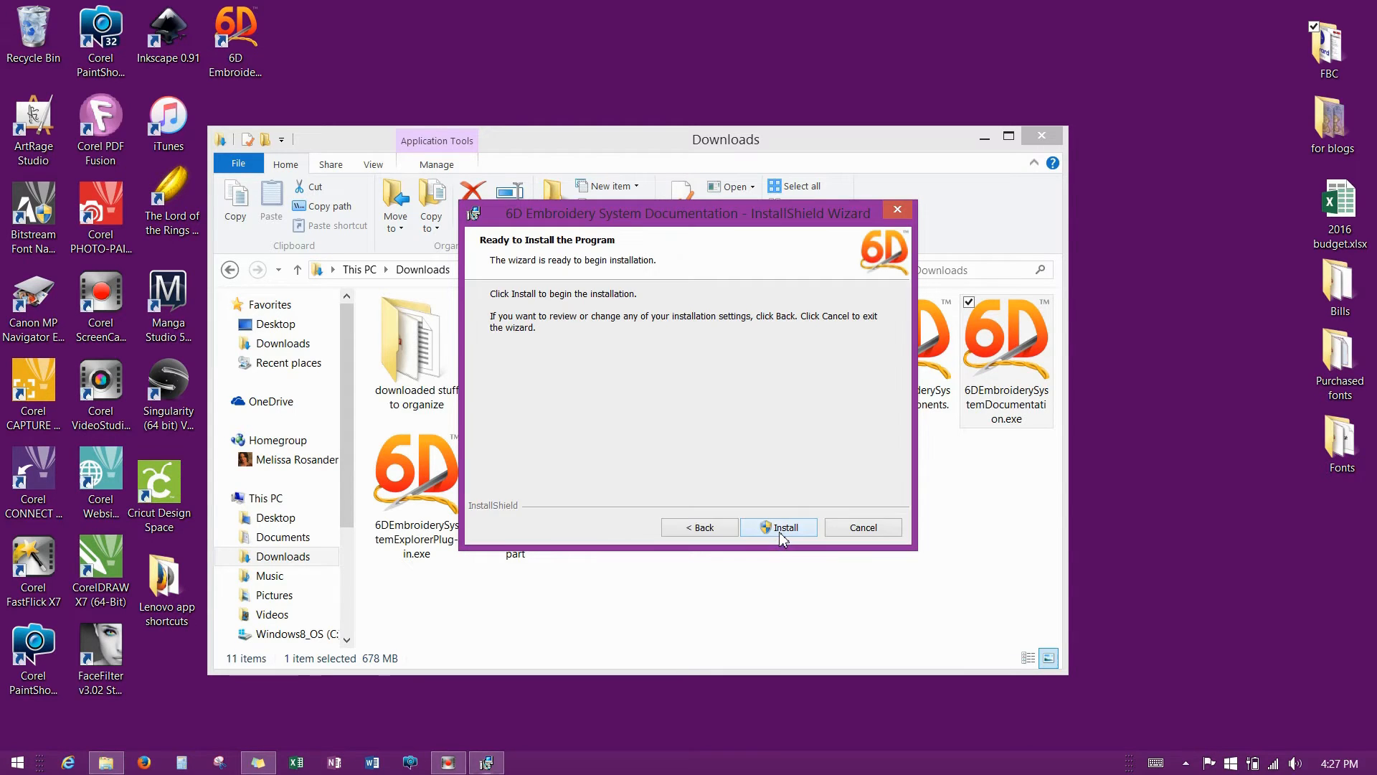
click(780, 534)
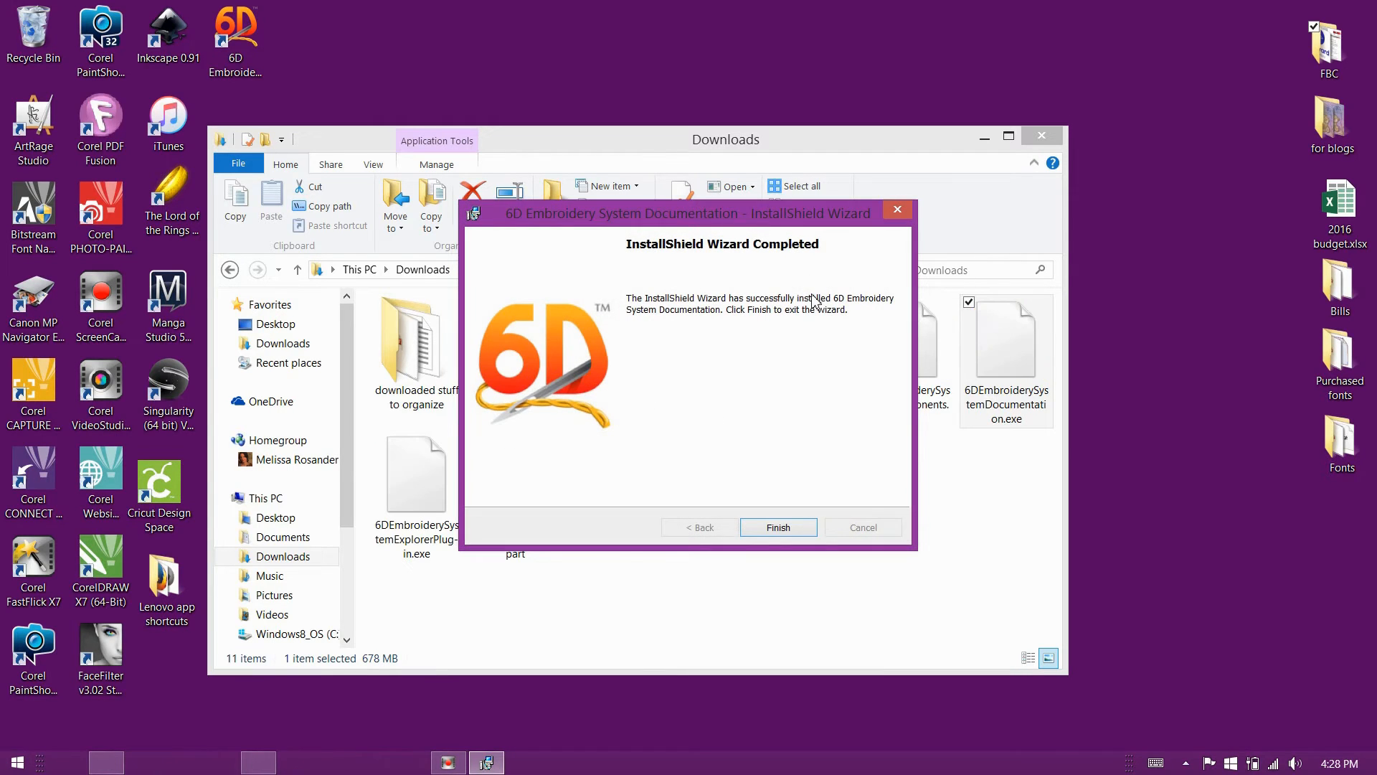
click(771, 529)
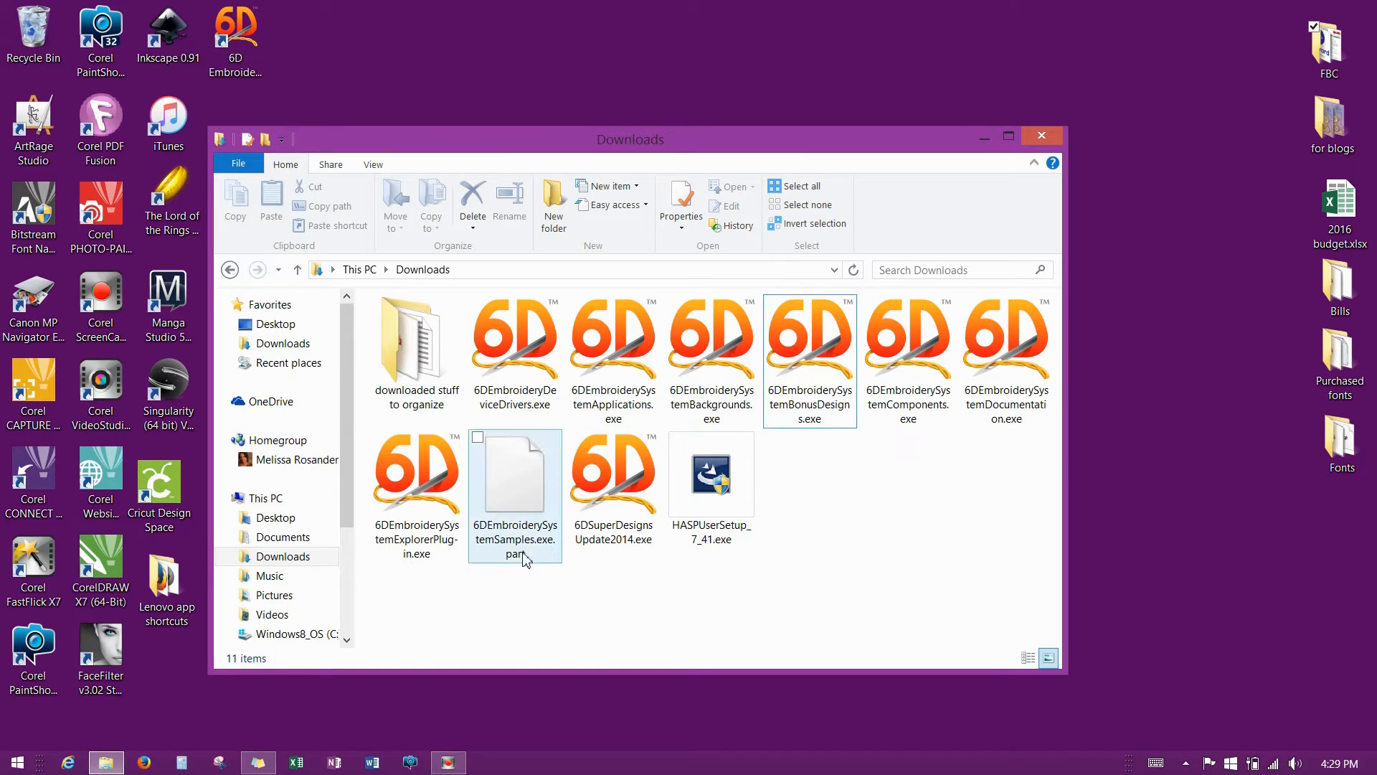
mouse_move(525, 554)
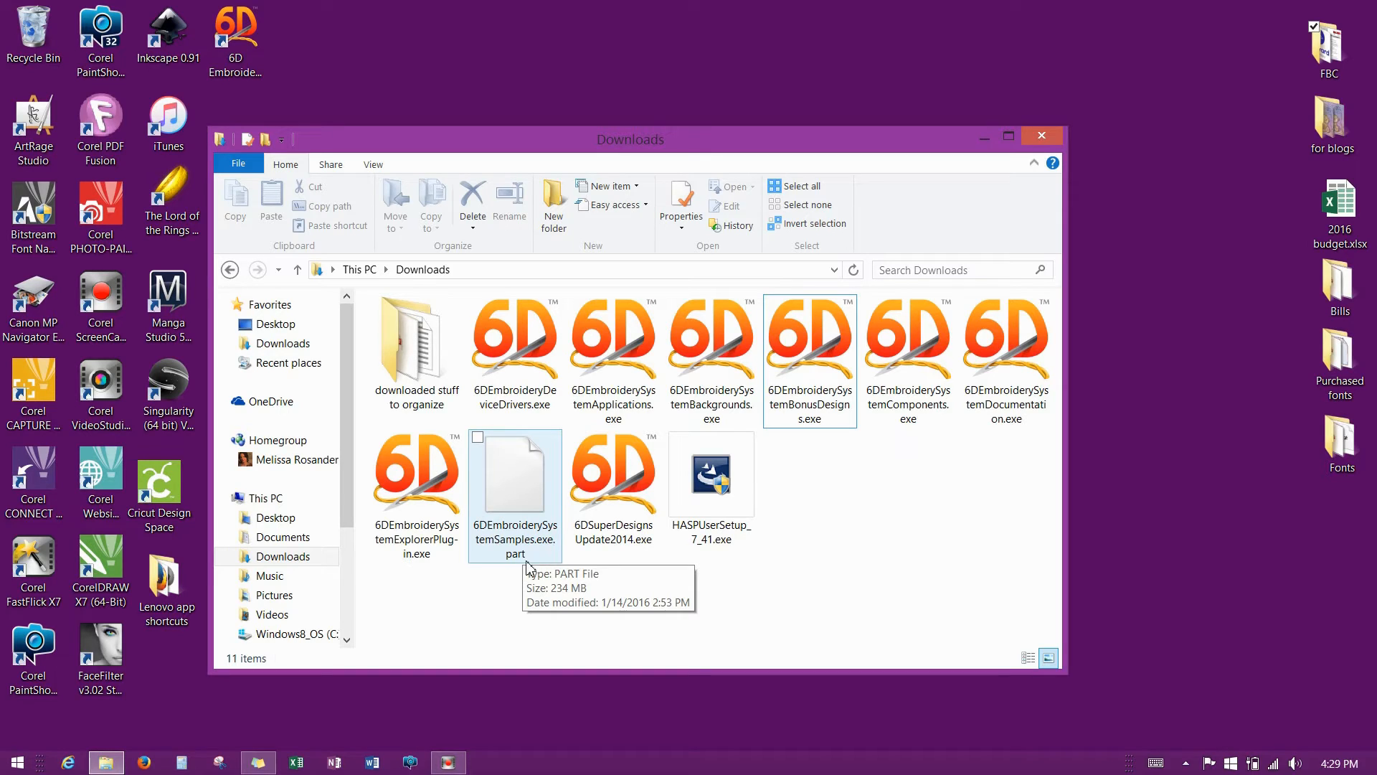
click(546, 478)
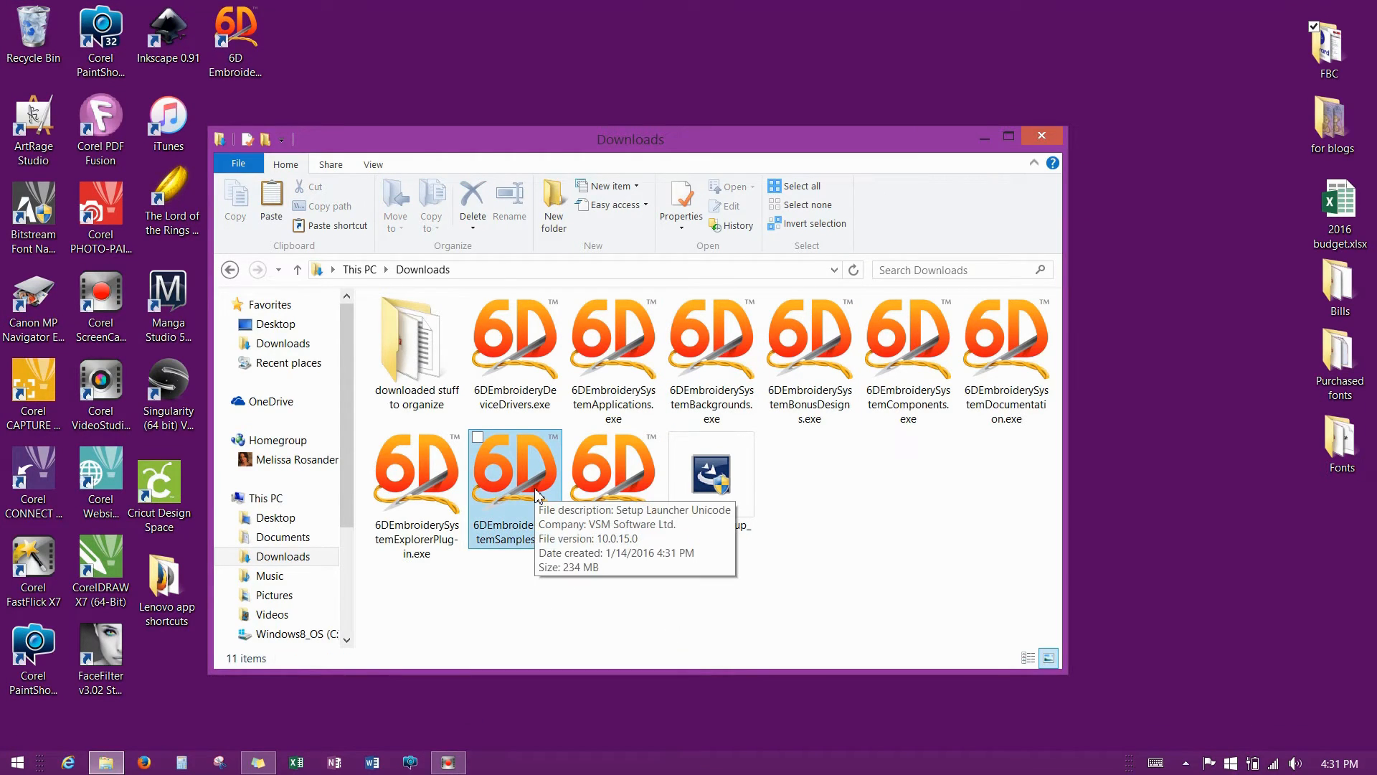
click(711, 480)
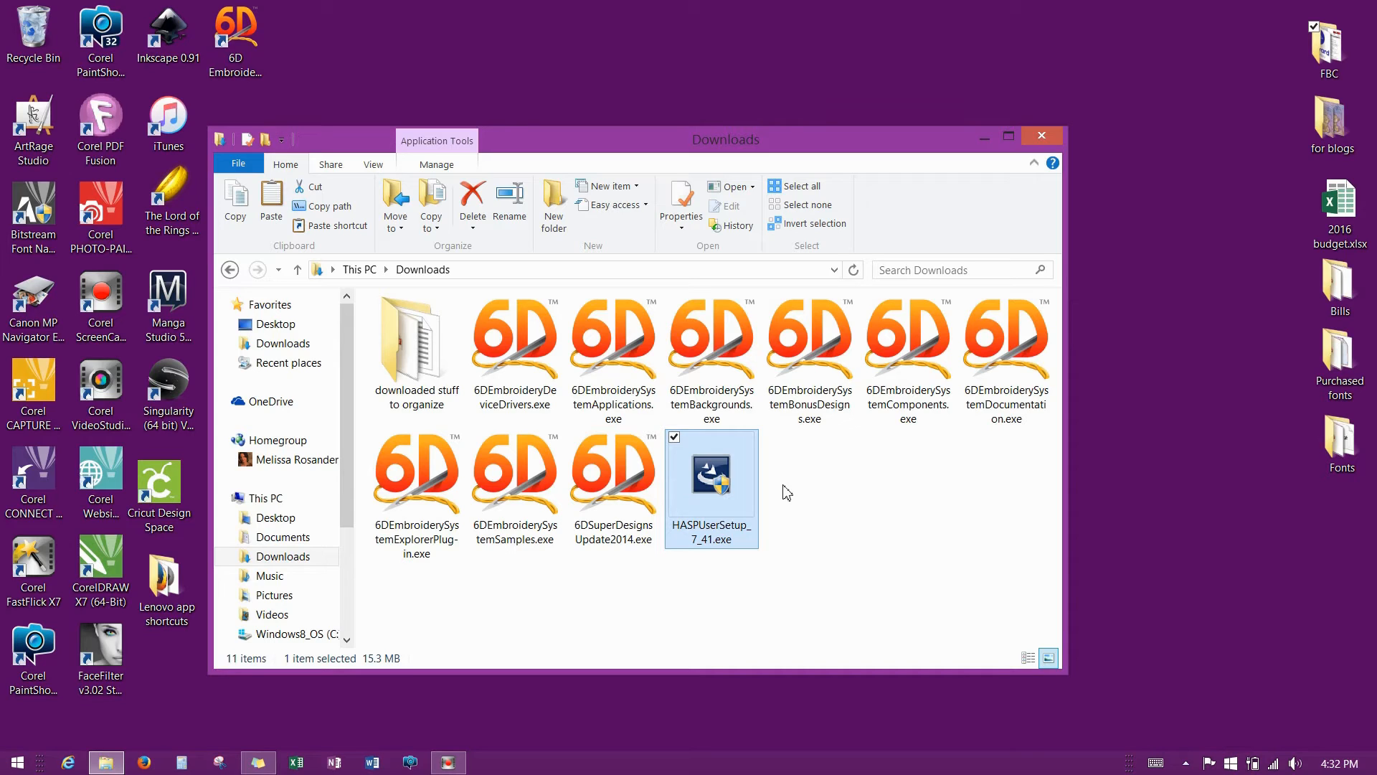
click(826, 521)
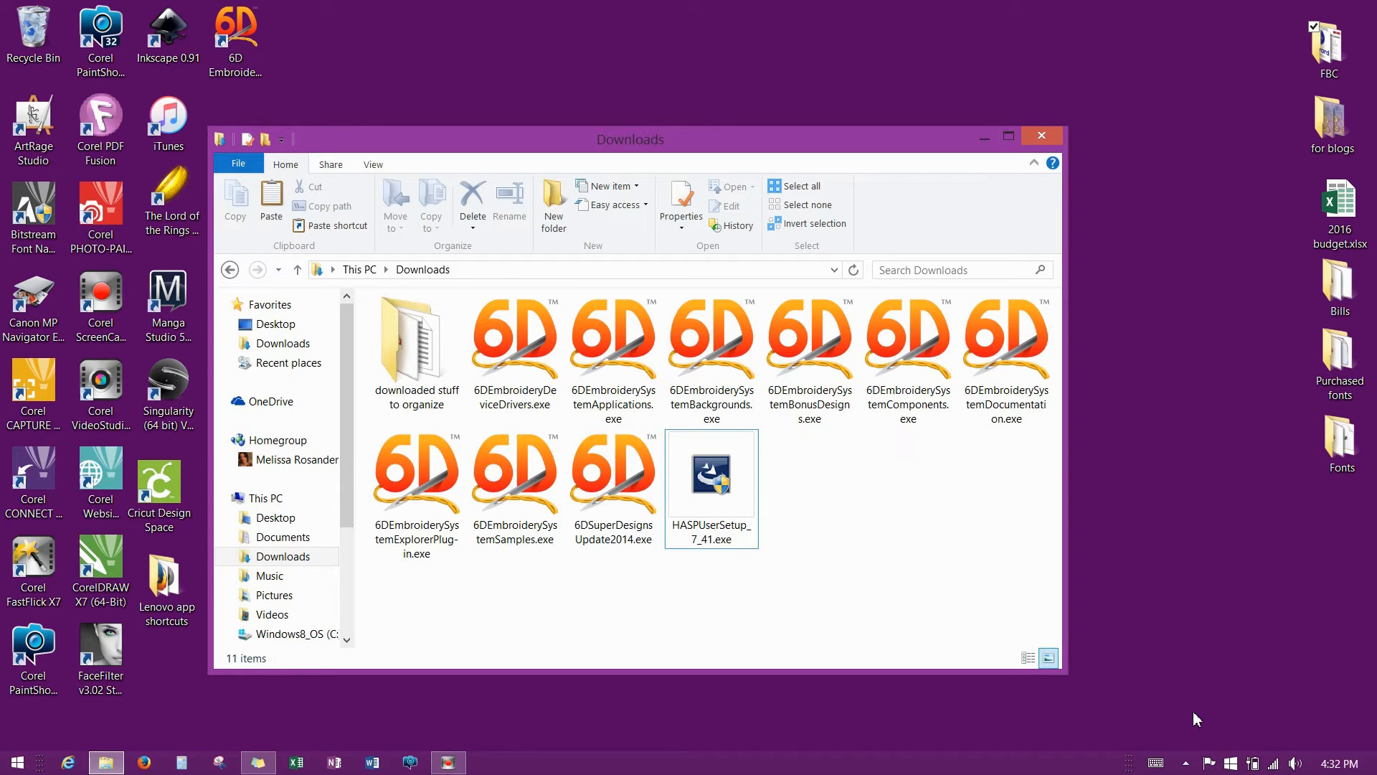
Disable Avast shields until the computer is restarted via the Avast tray icon menu.
click(1187, 763)
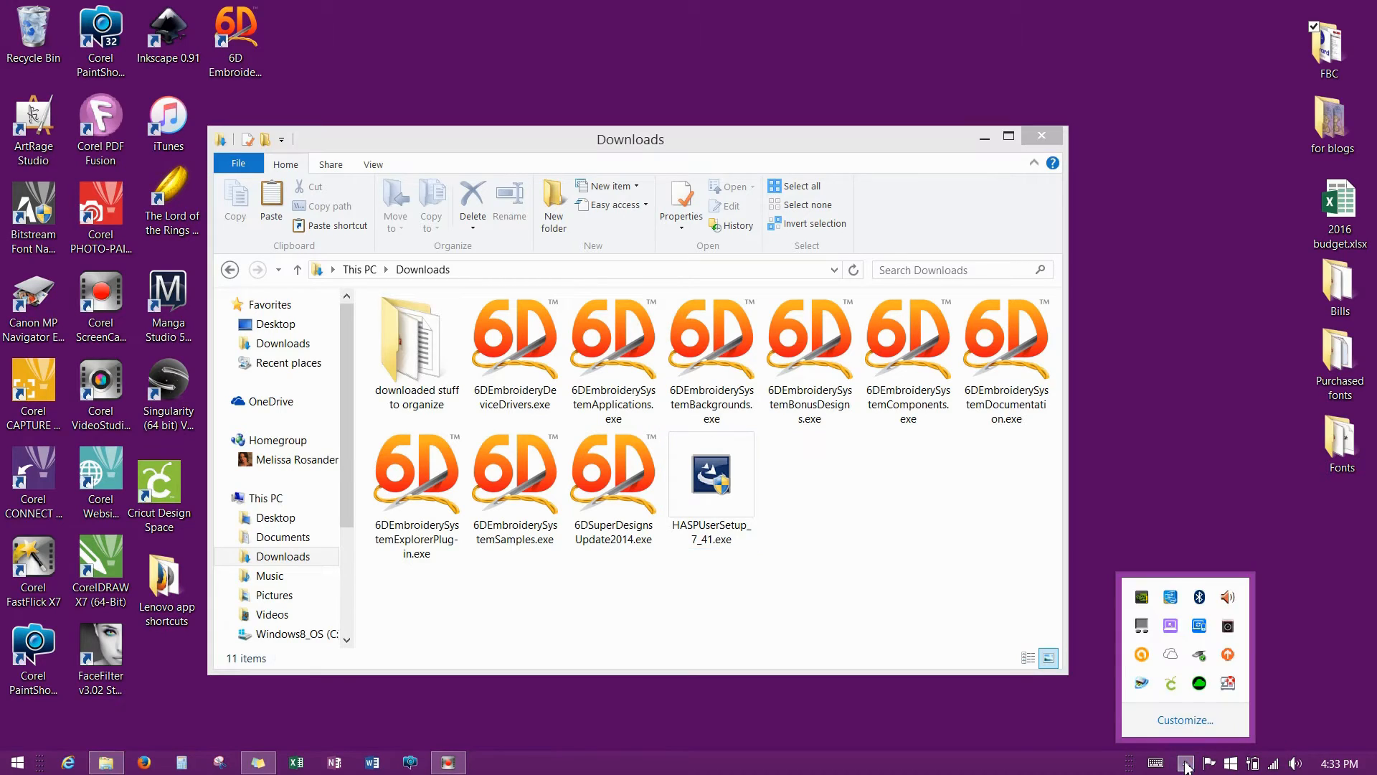
right_click(1142, 656)
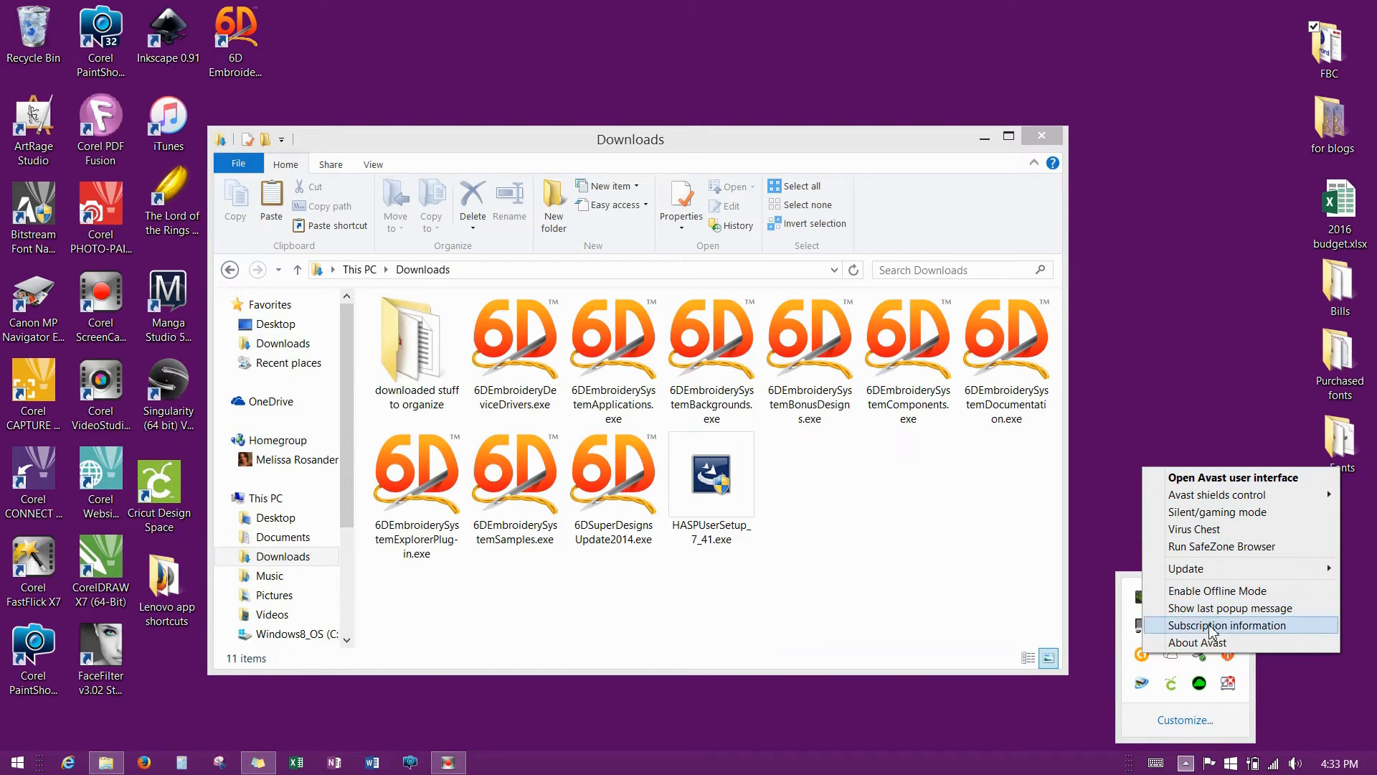
mouse_move(1221, 576)
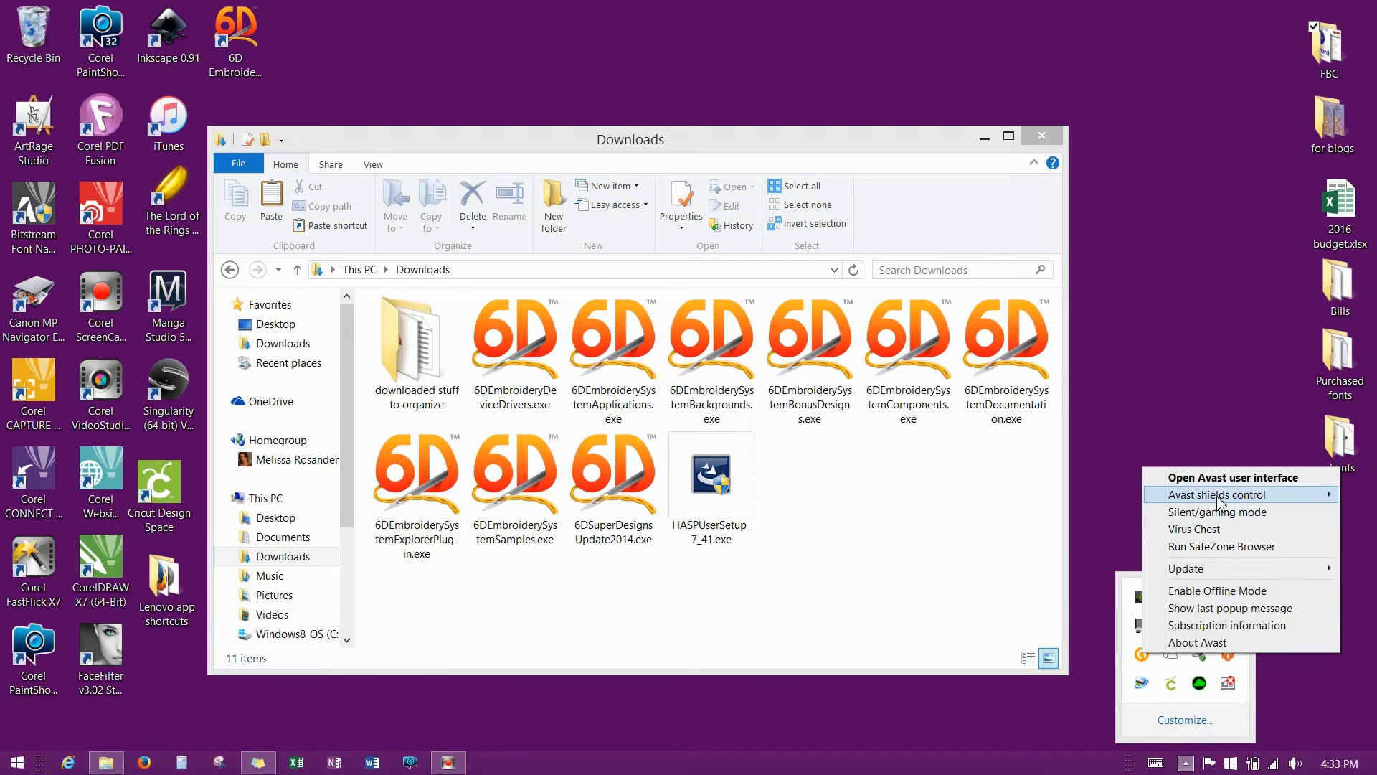
mouse_move(1219, 502)
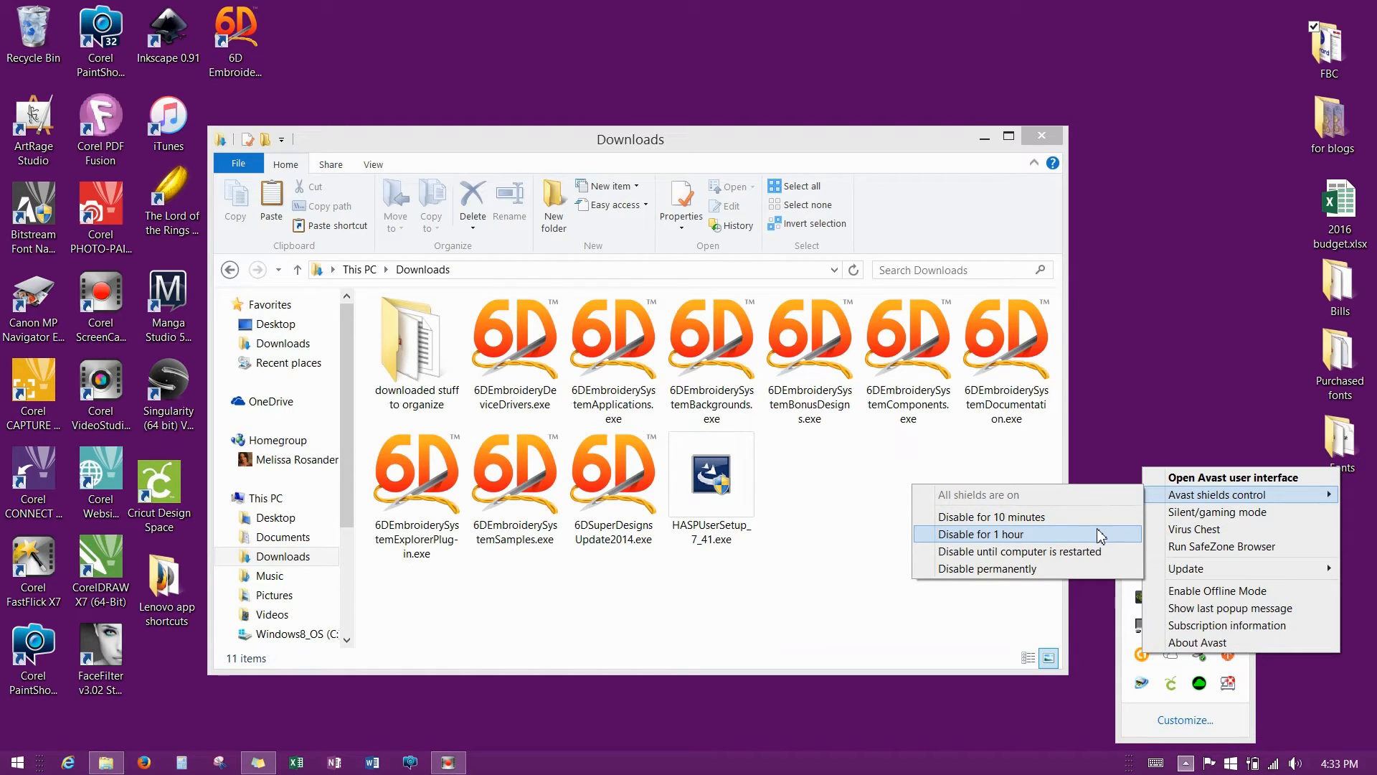
click(1069, 555)
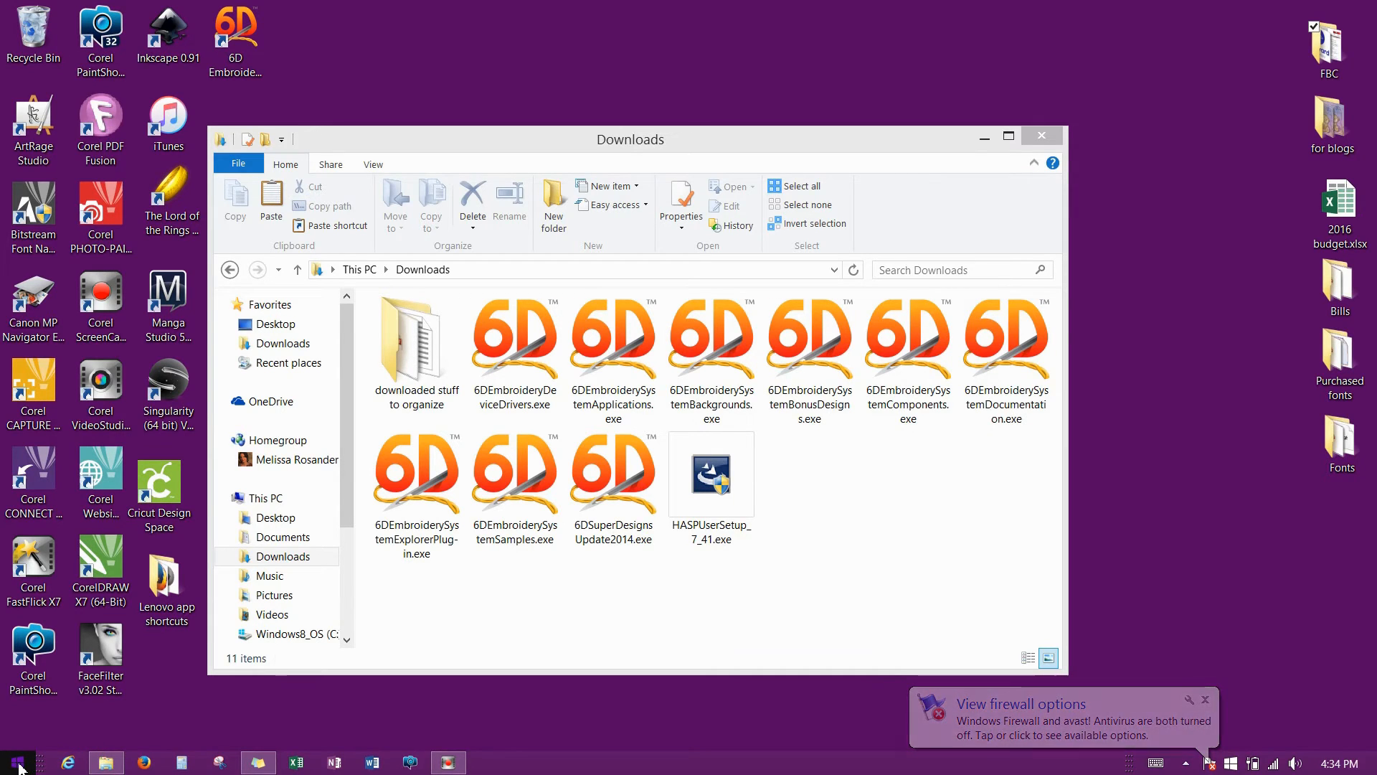
right_click(19, 767)
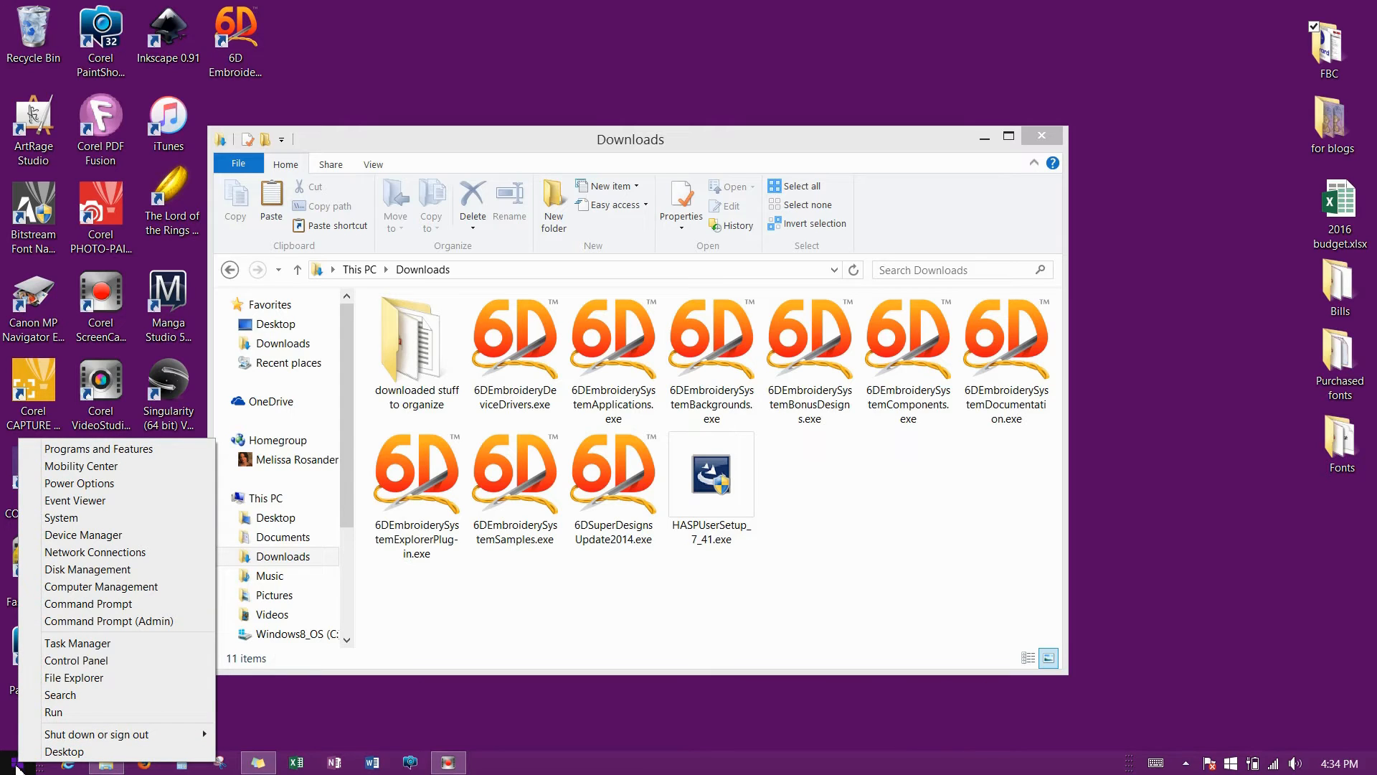
click(71, 660)
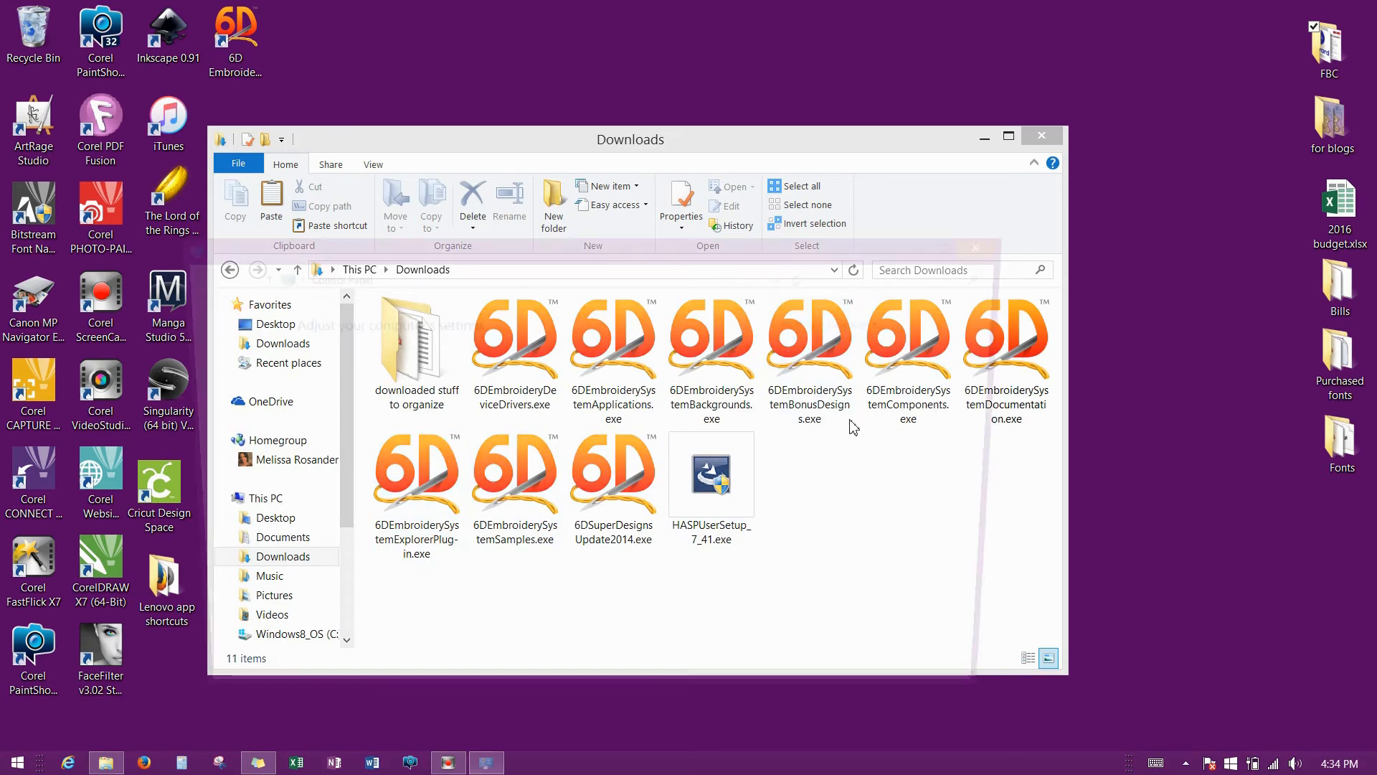
click(388, 374)
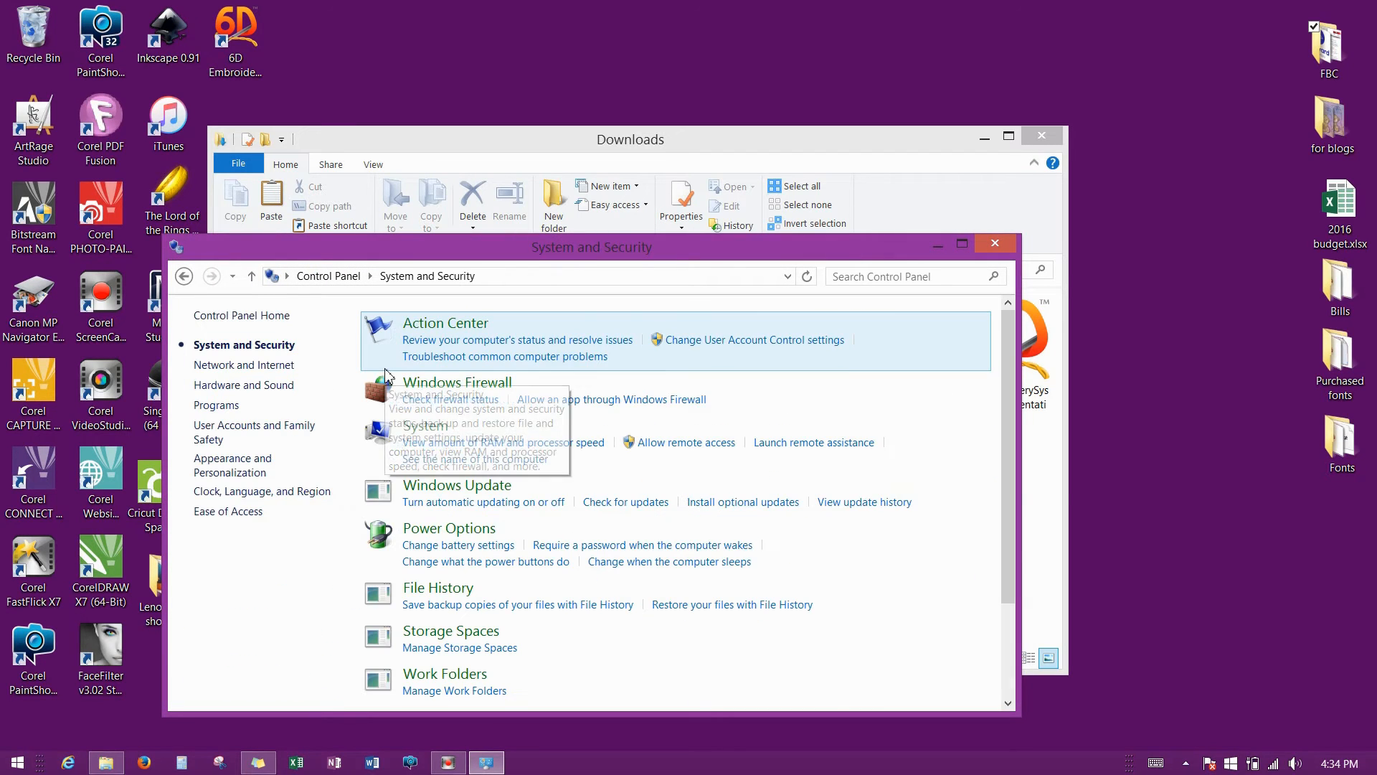
click(441, 387)
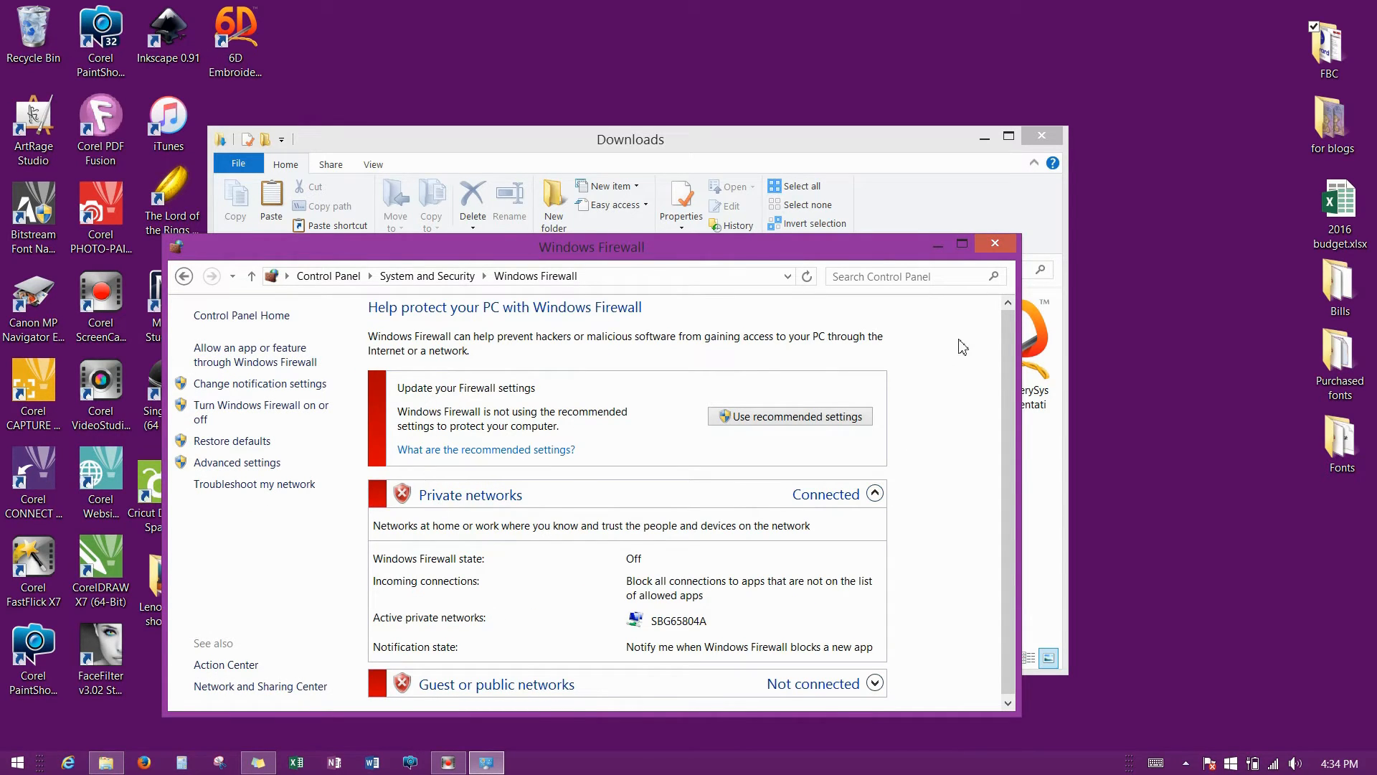
click(995, 244)
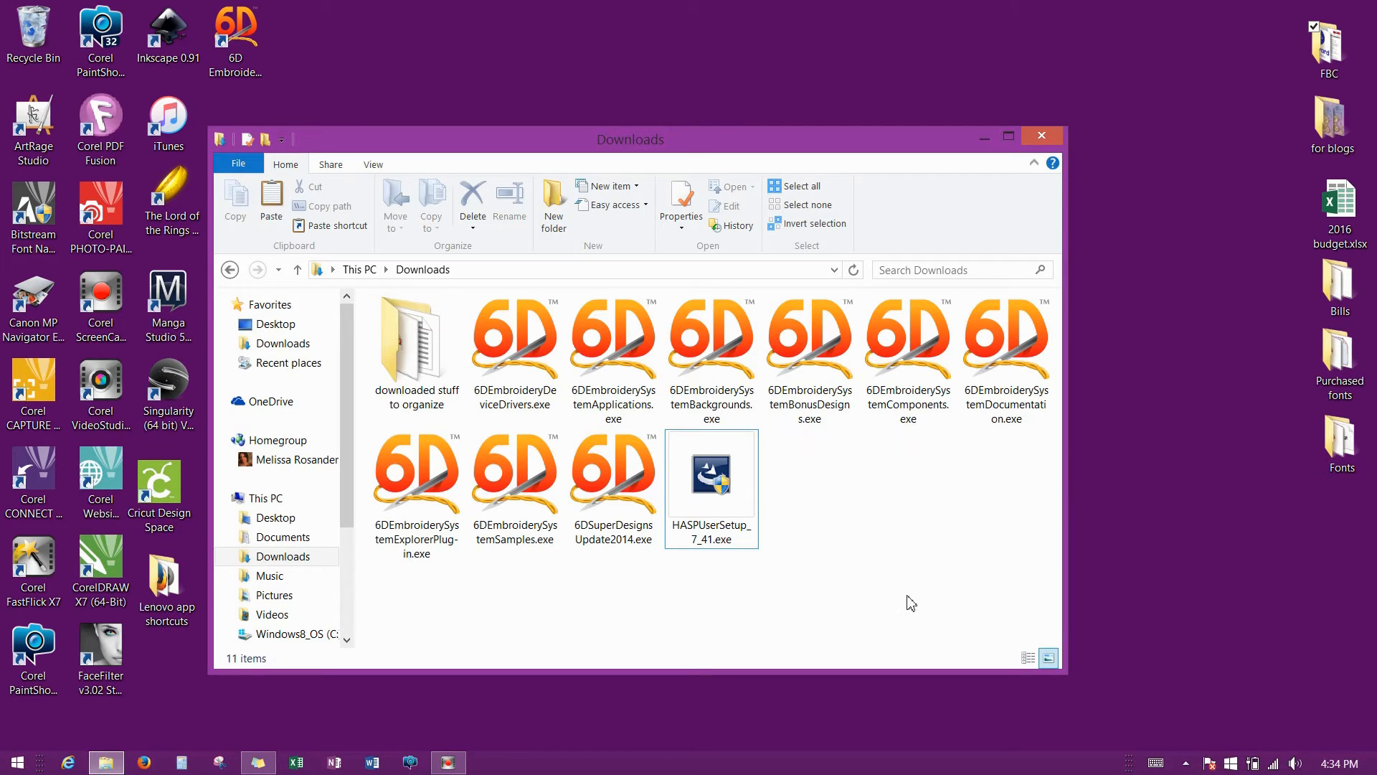
Run the 15.3 MB HASPUserSetup_7_41.exe Sentinel Runtime installer from Downloads.
double_click(714, 482)
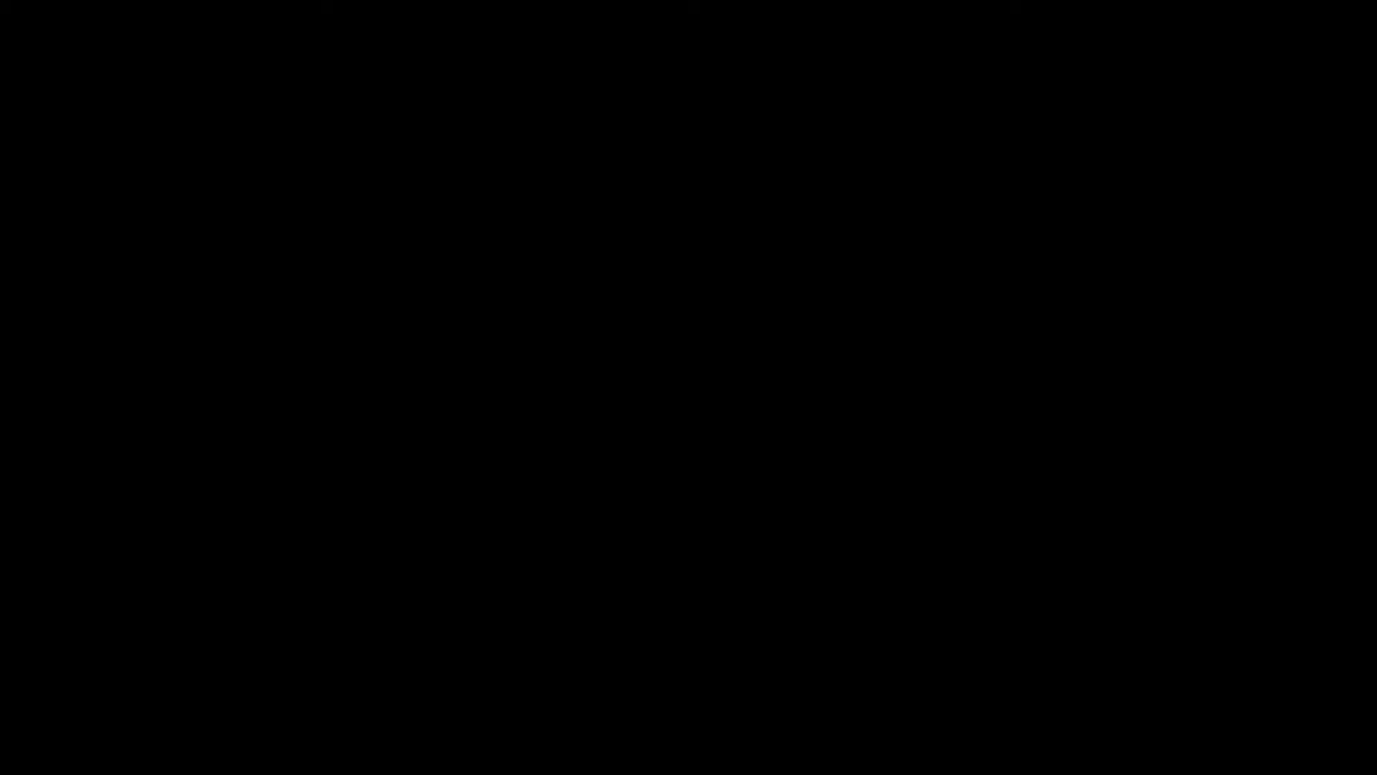
Approve the User Account Control prompt so the Sentinel Runtime wizard opens.
click(768, 423)
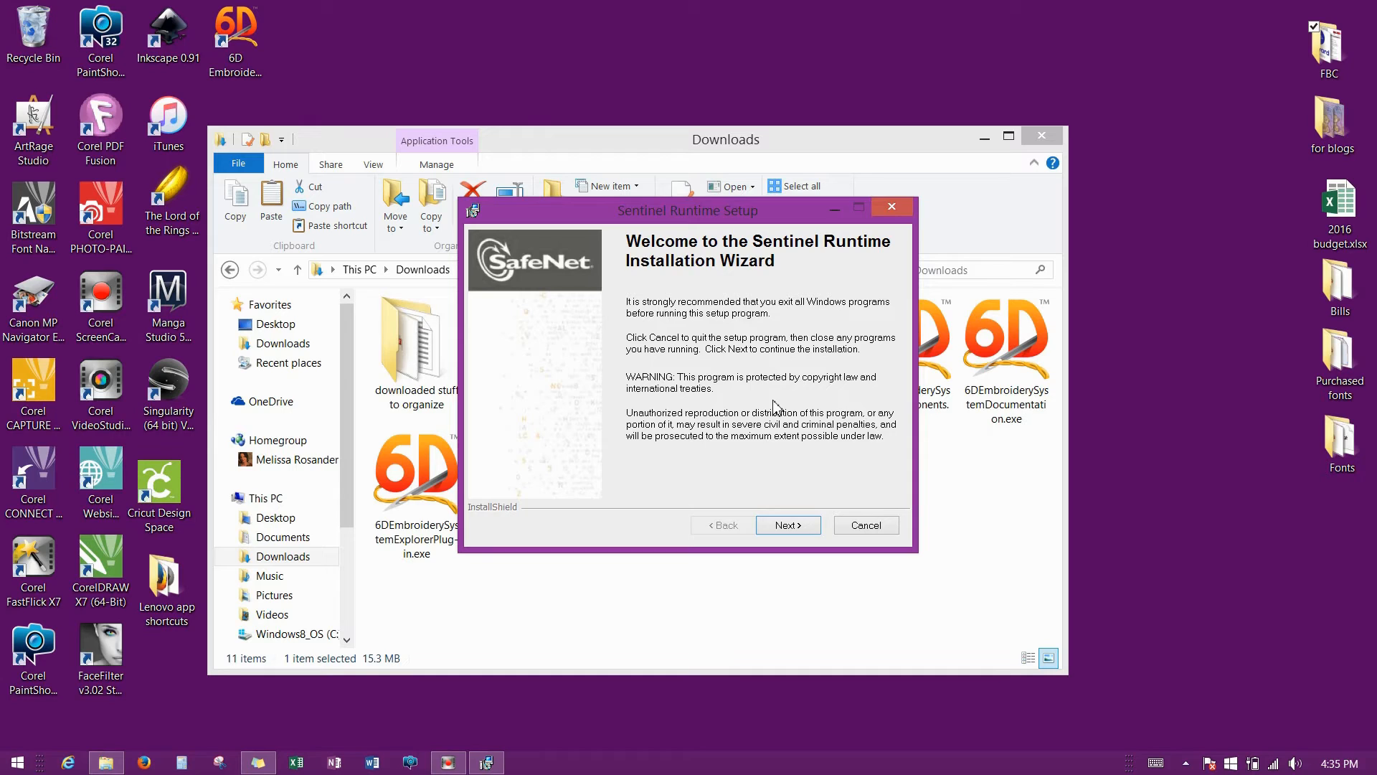
Accept the Sentinel licence agreement, install Sentinel Runtime, and finish the wizard.
click(788, 529)
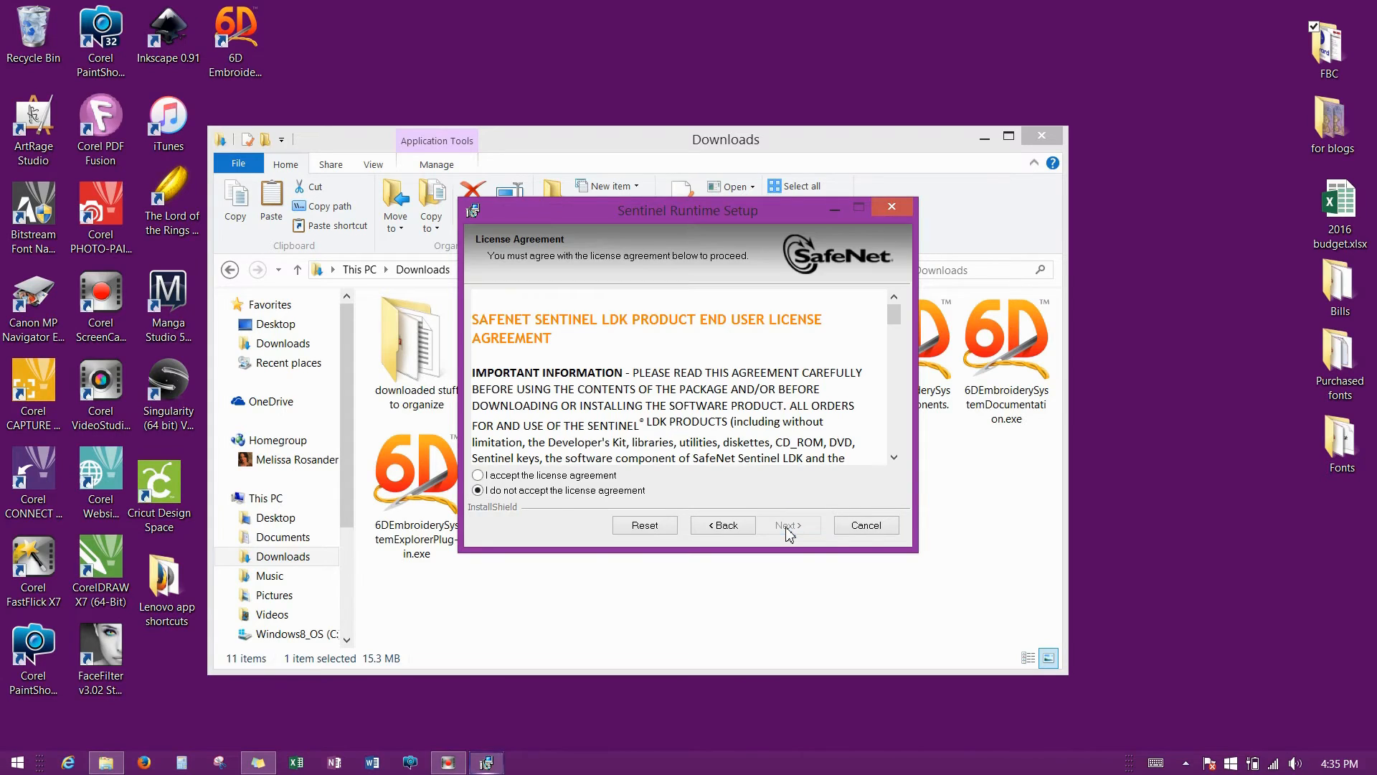
click(477, 475)
click(788, 529)
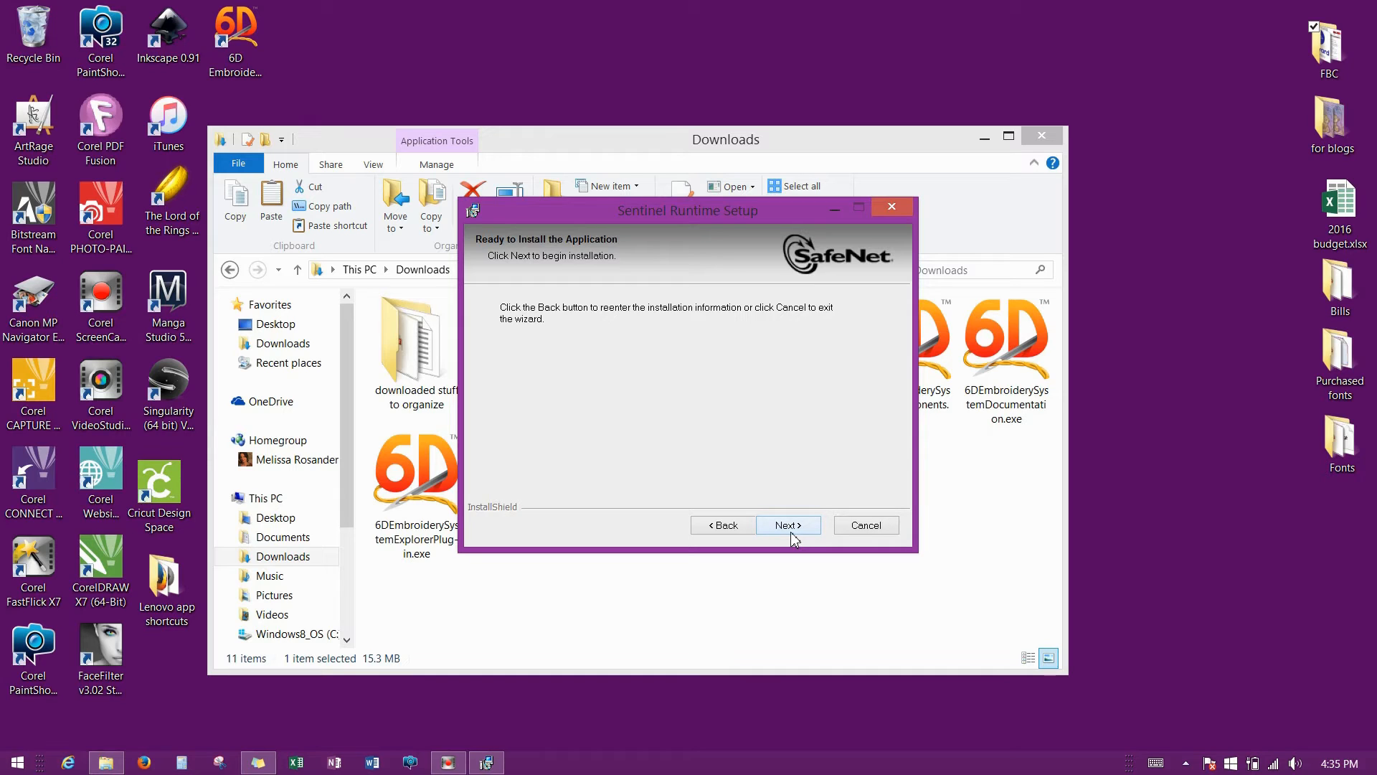
click(788, 528)
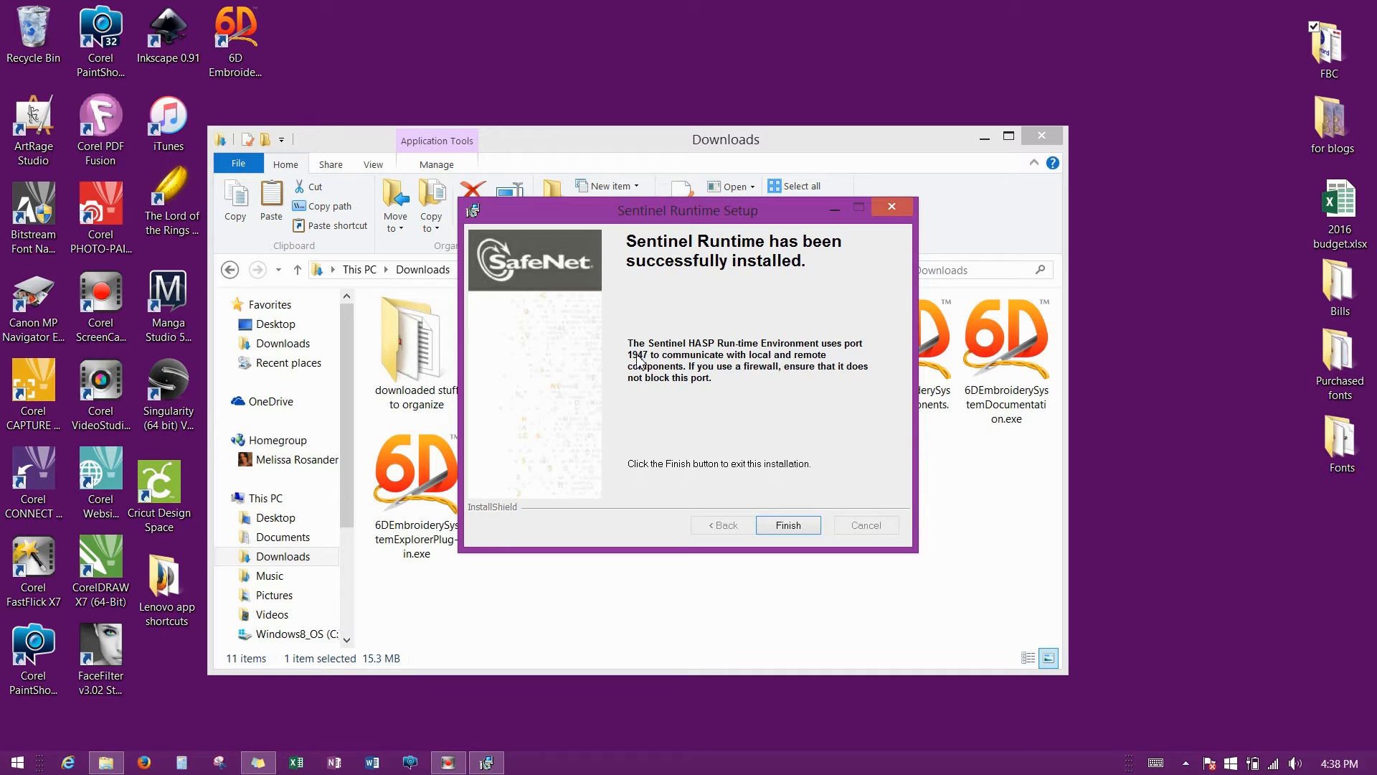
click(801, 529)
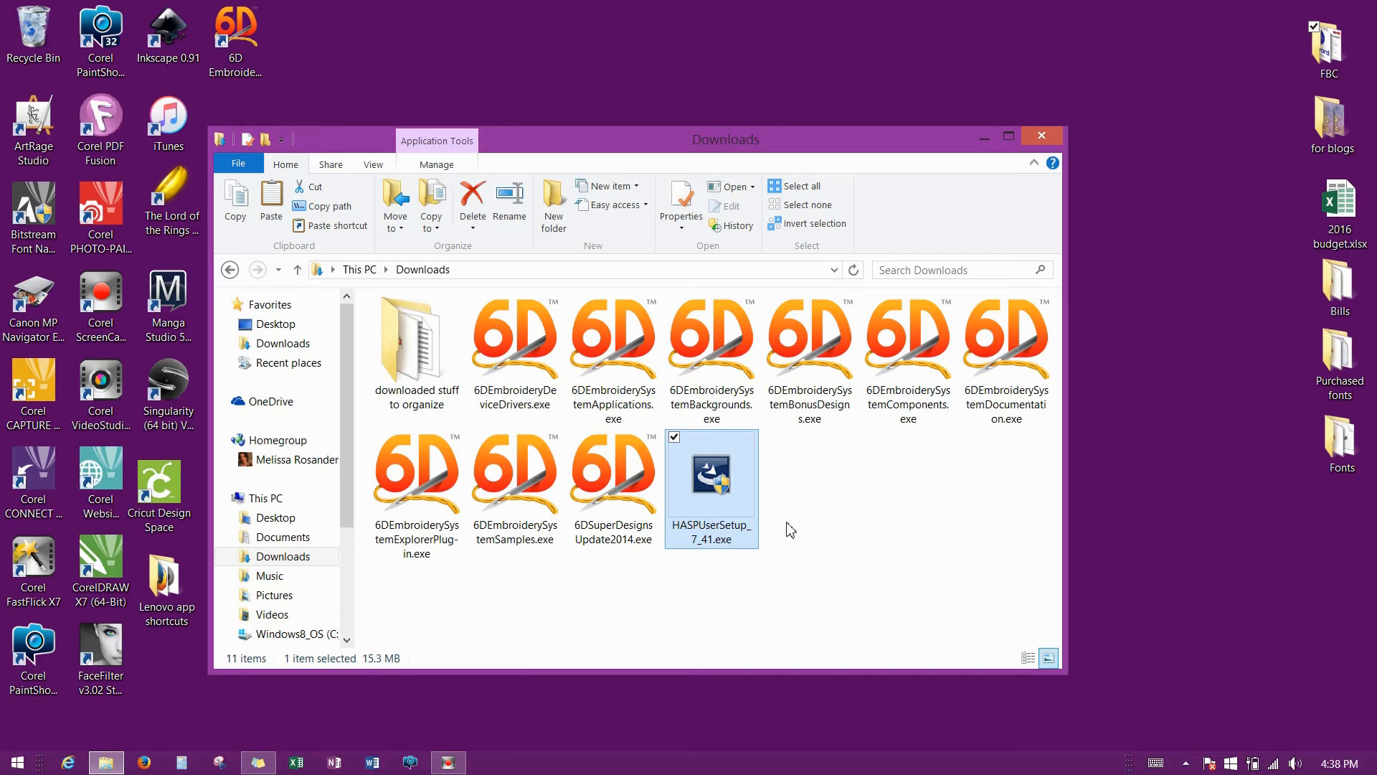
Run 6DEmbroiderySystemExplorerPlug-in.exe in English, accept the licence terms, and install it.
click(827, 508)
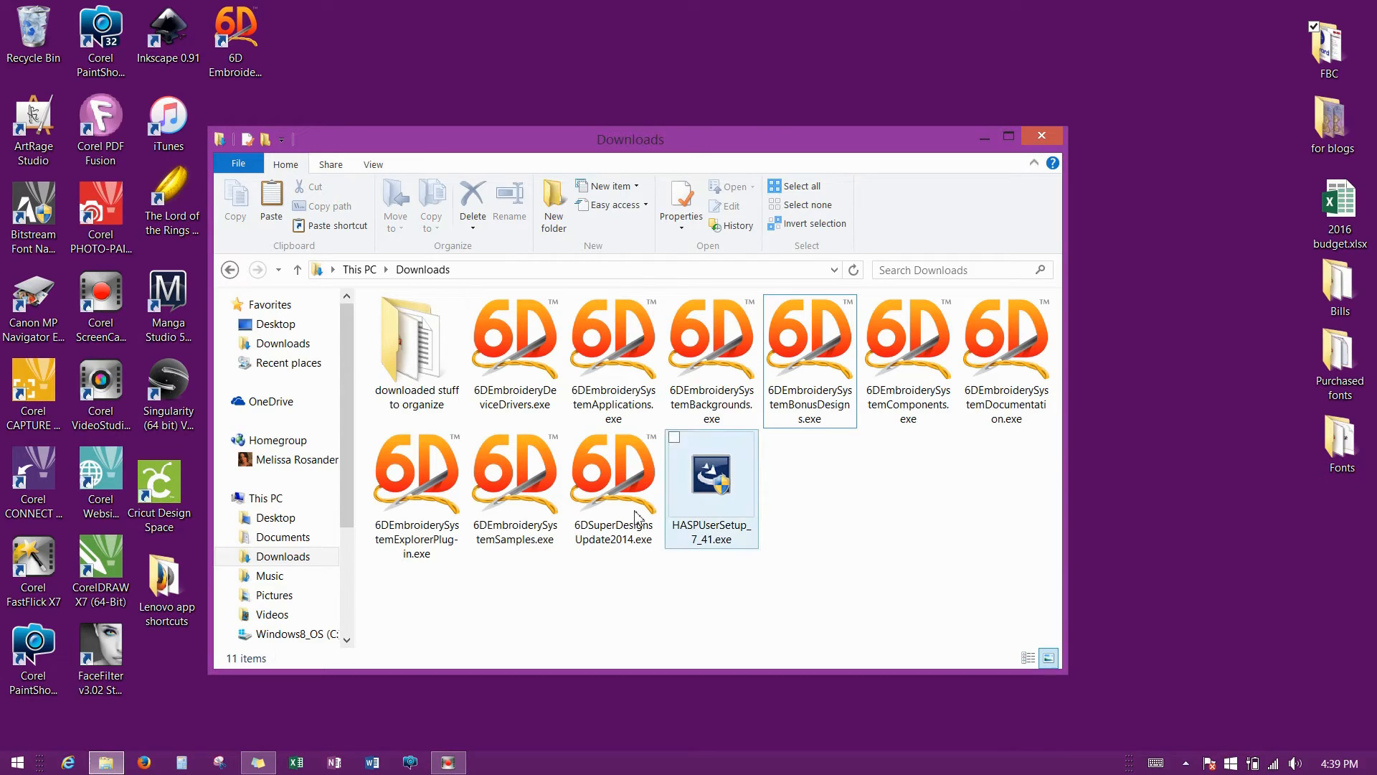
double_click(418, 485)
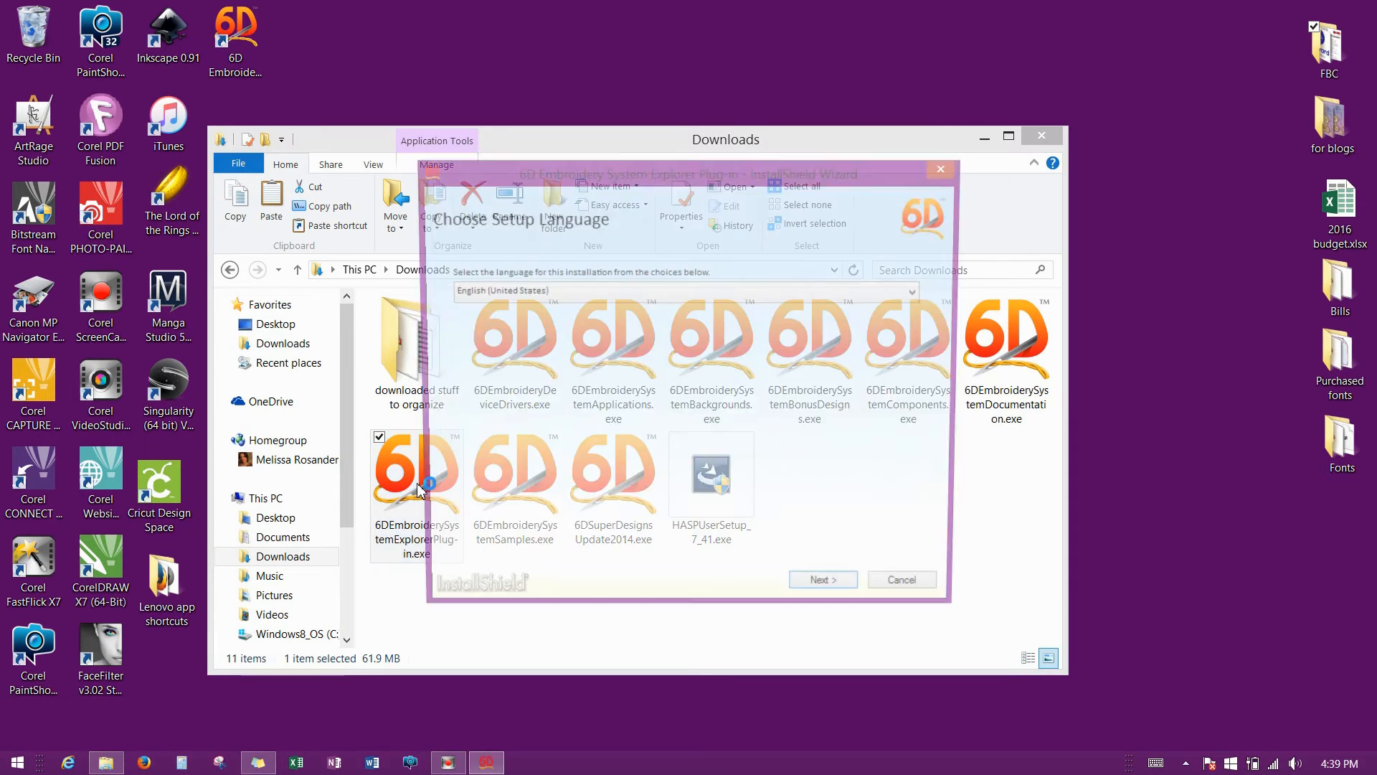
click(829, 598)
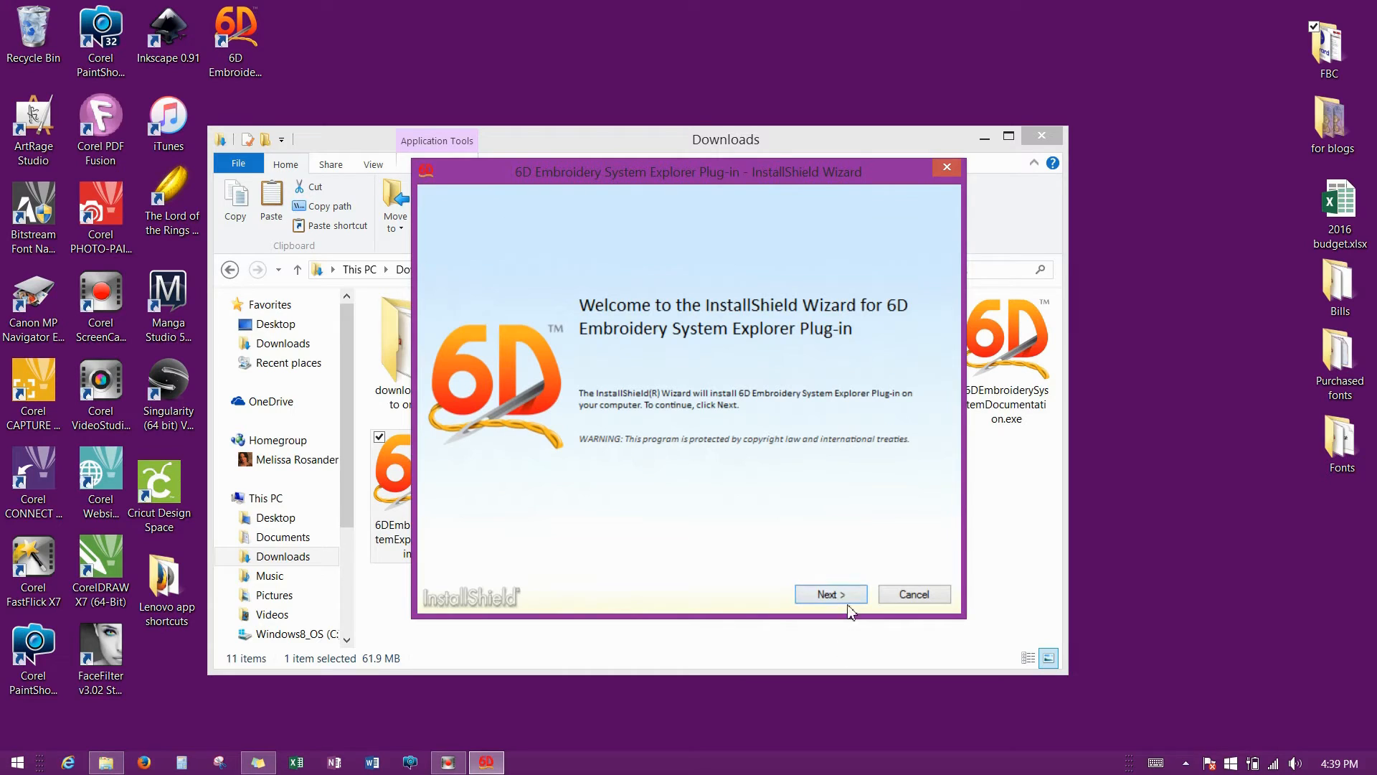
click(849, 596)
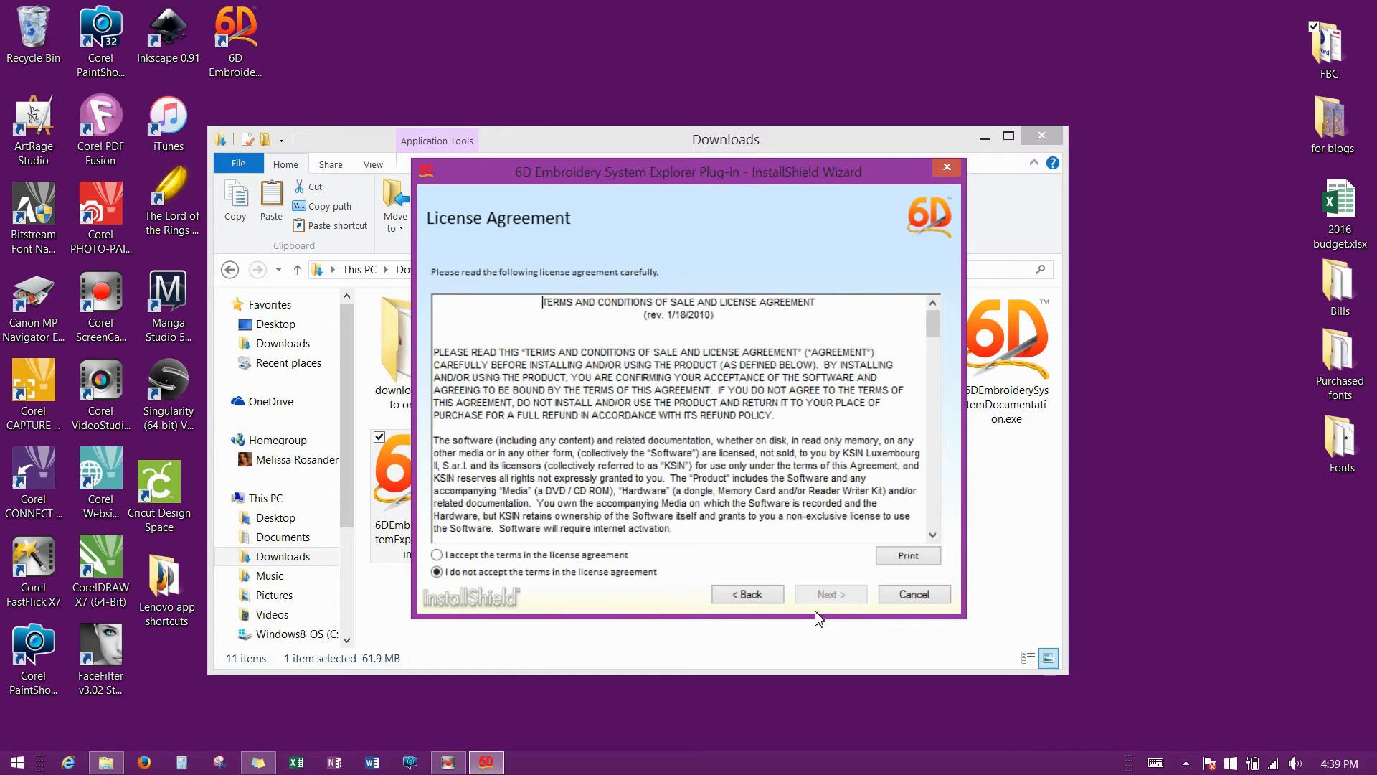
click(438, 556)
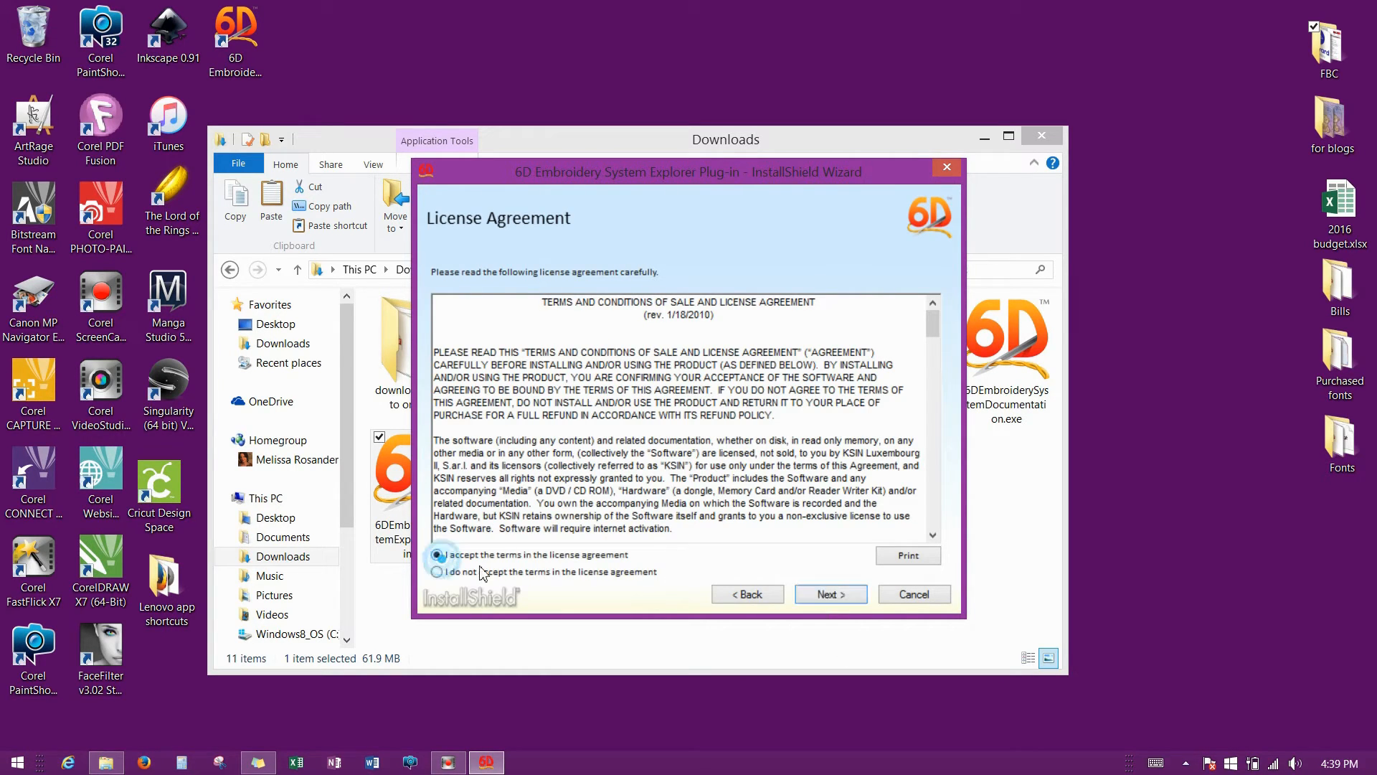
click(854, 595)
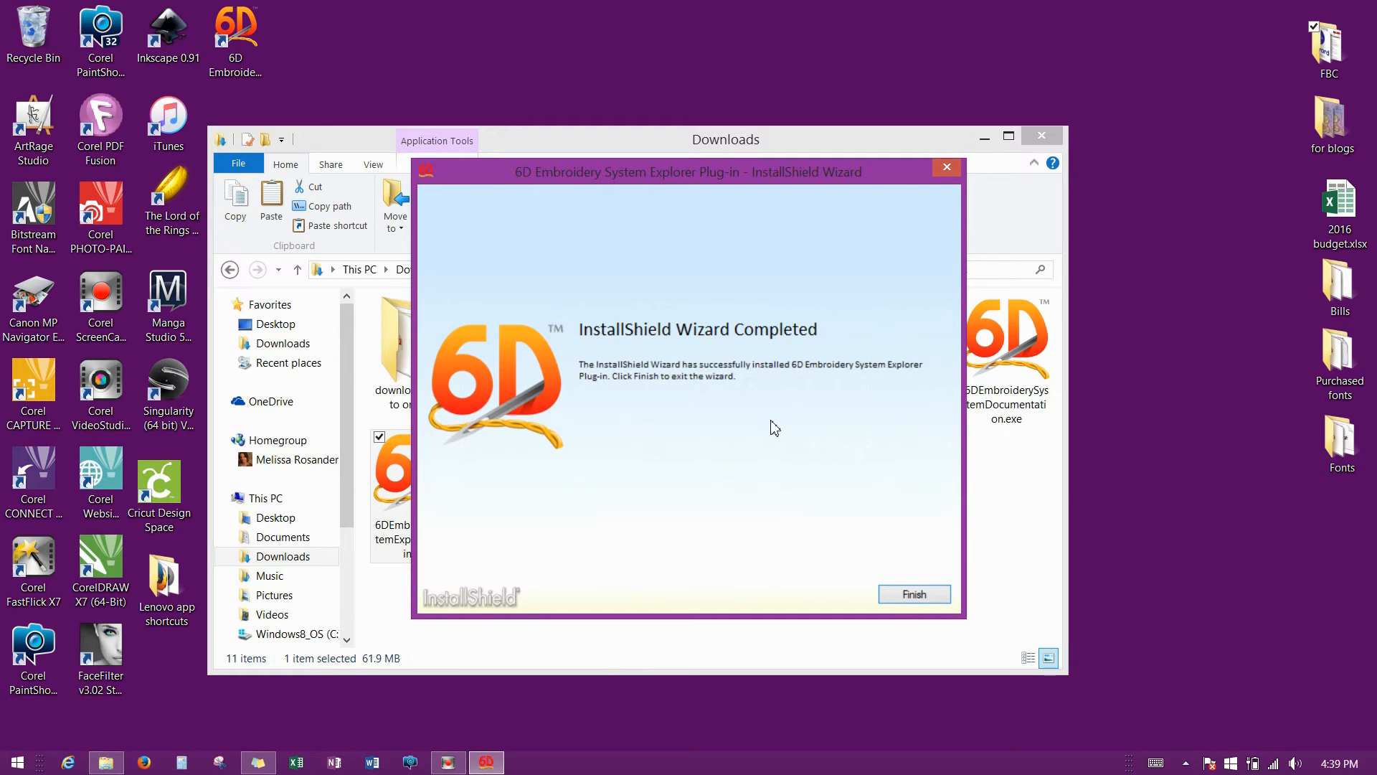
Finish the Explorer Plug-in wizard and agree to restart the computer now.
click(915, 594)
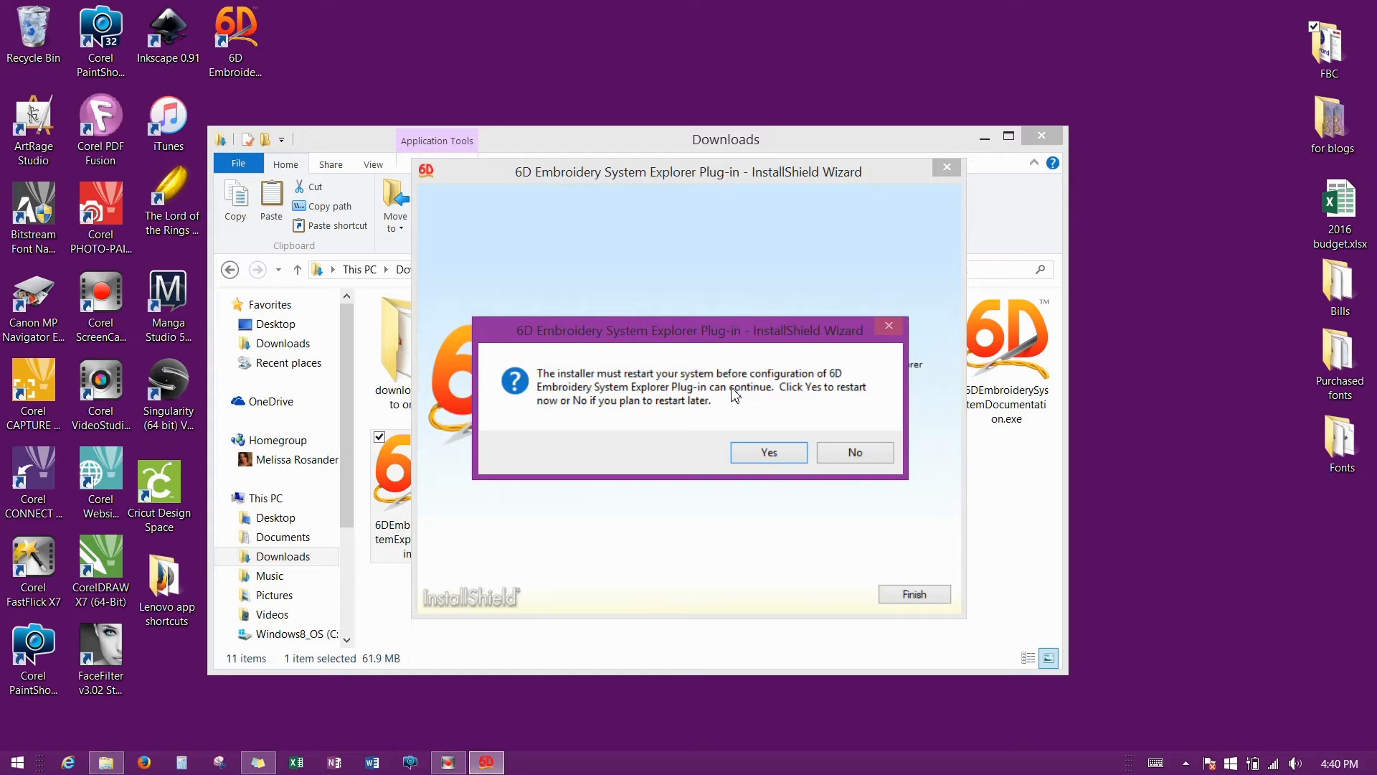
click(766, 454)
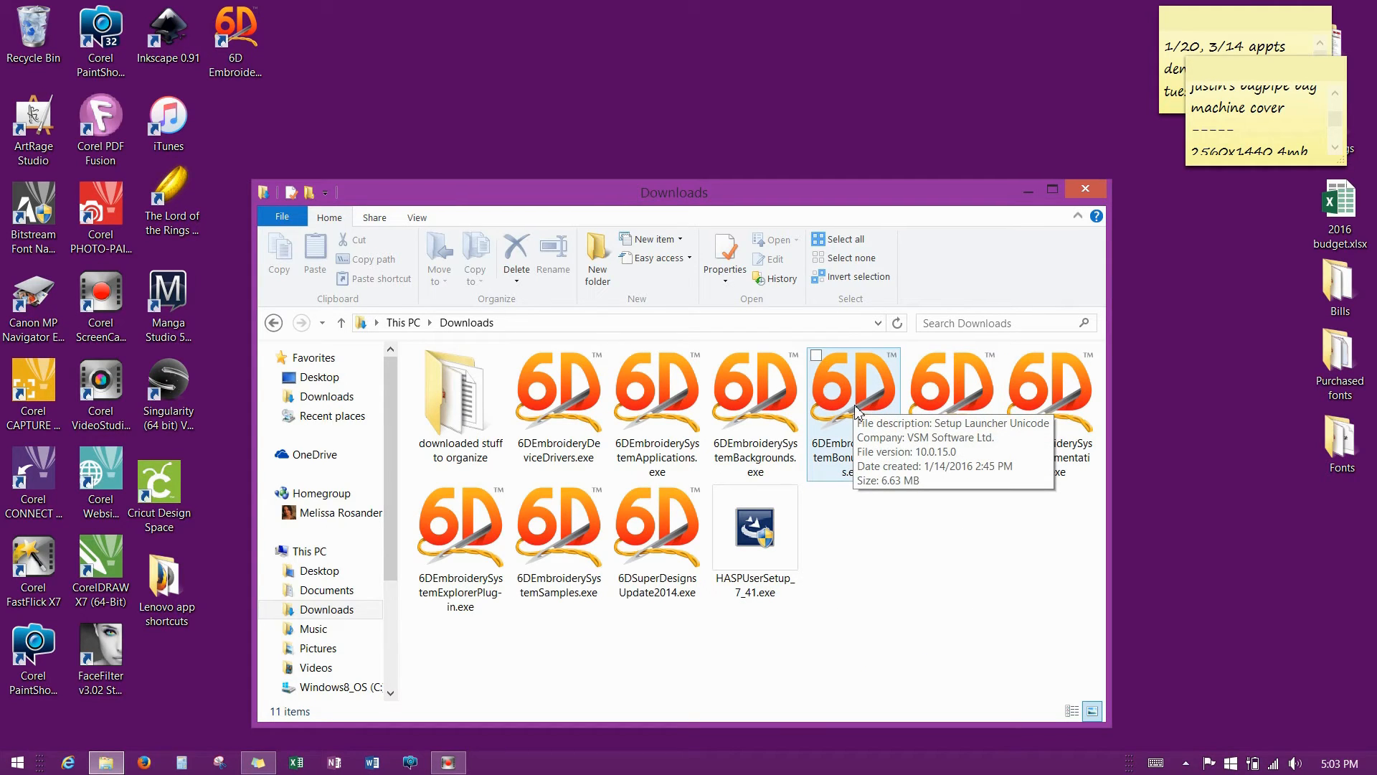
Move the Downloads window aside and open the 6D Embroidery System desktop shortcut folder.
click(845, 441)
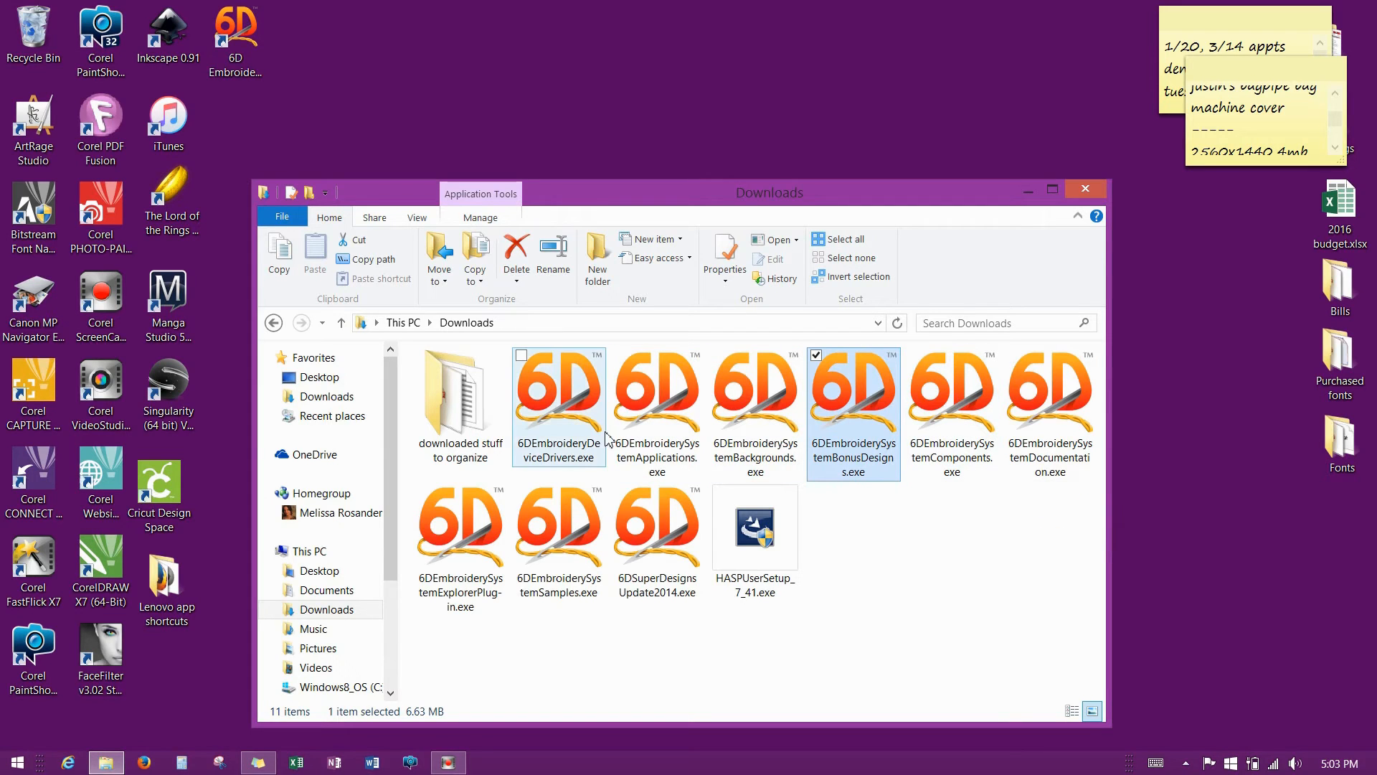
click(239, 47)
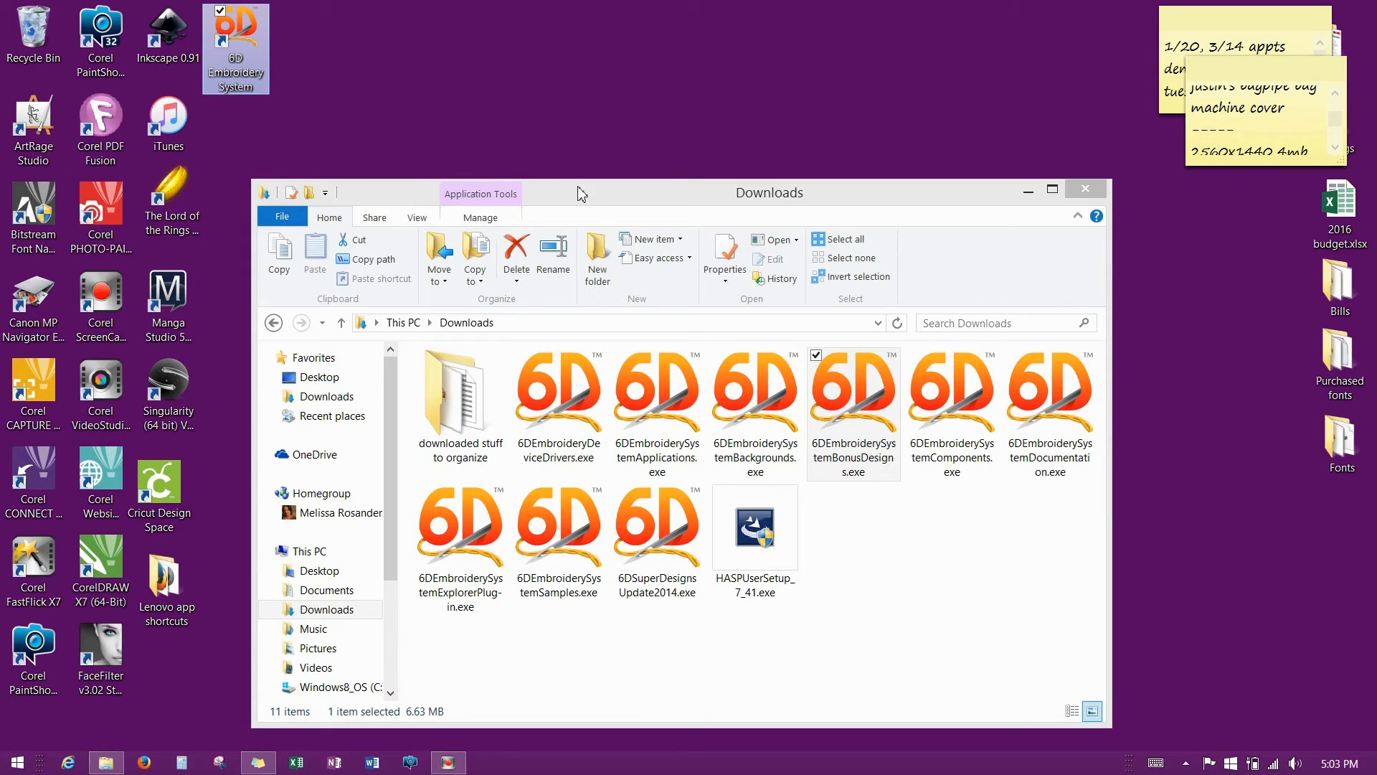
drag(578, 198, 694, 175)
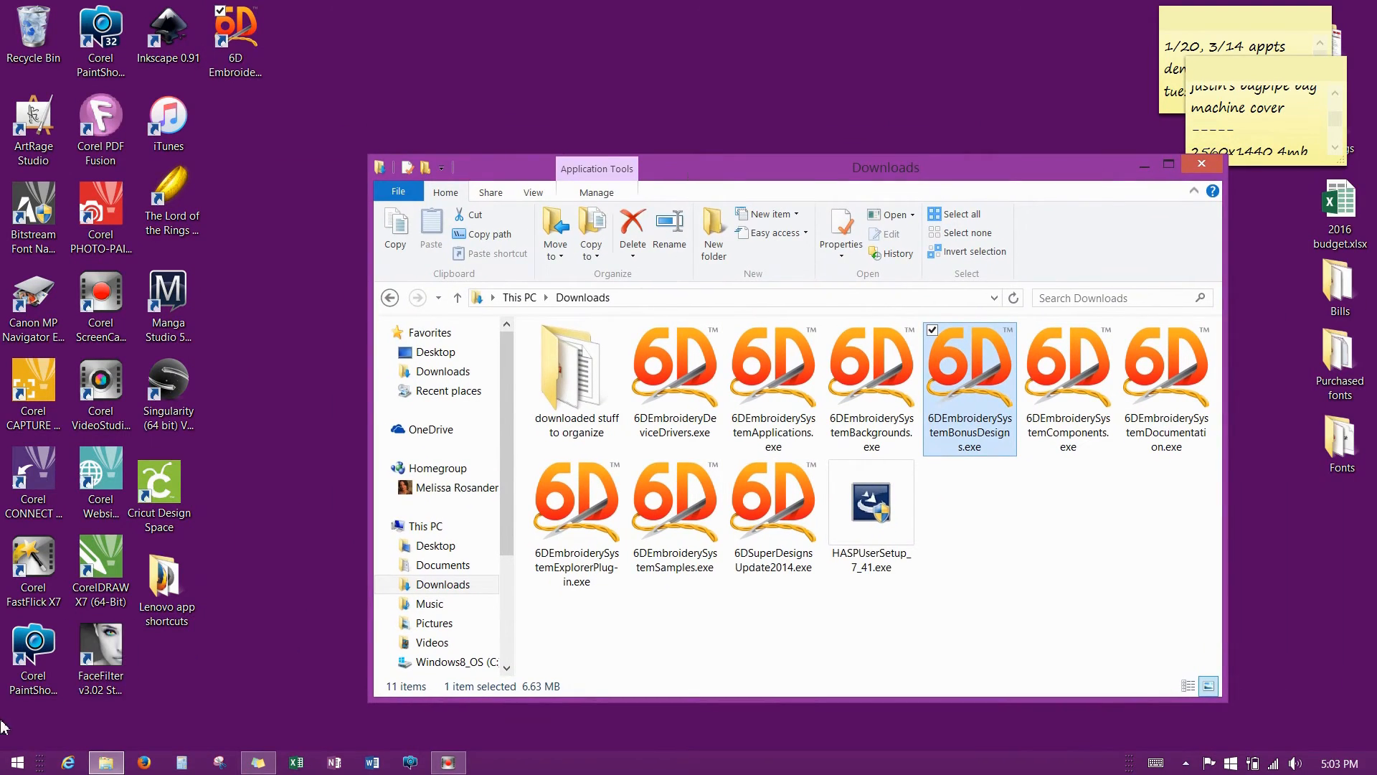
click(220, 68)
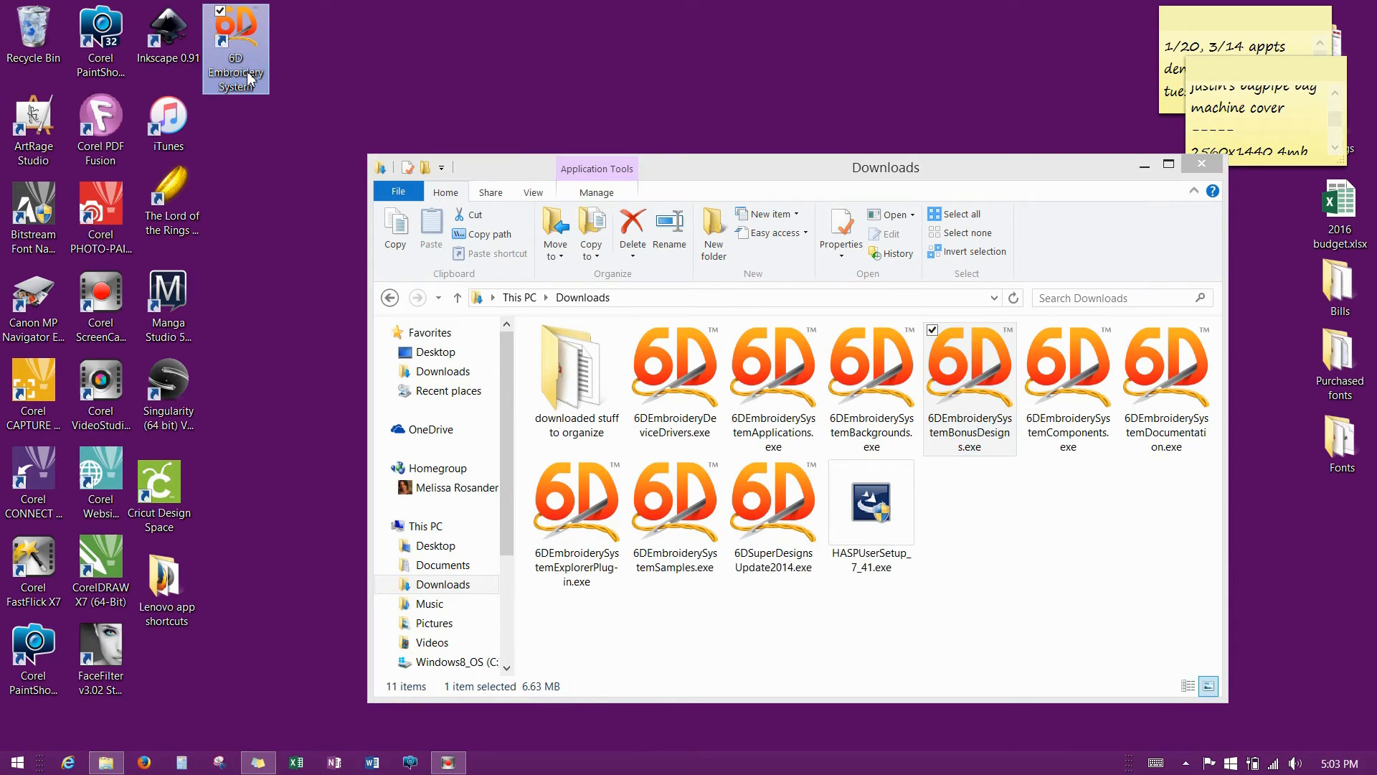
double_click(244, 34)
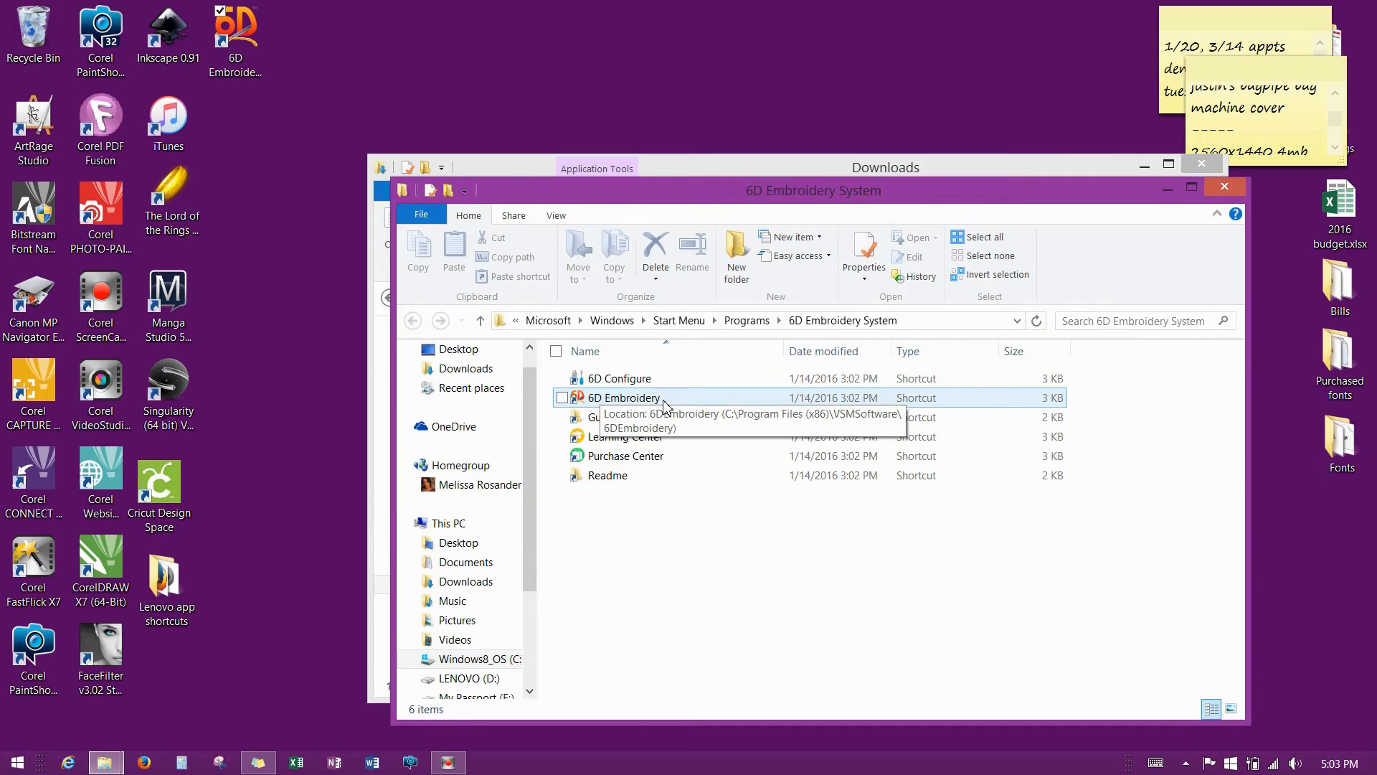
Launch 6D Embroidery, dismiss the dongle-not-found error, and launch it again.
double_click(655, 405)
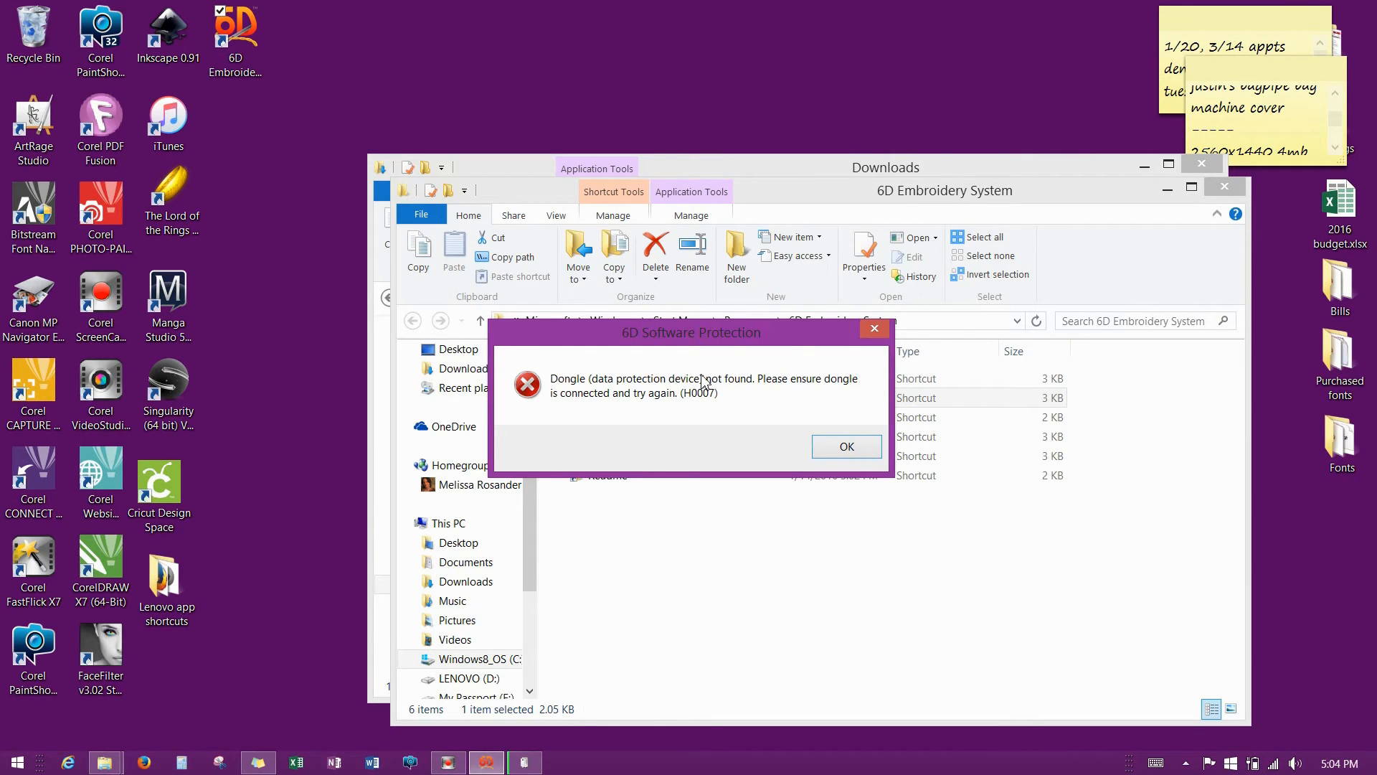
click(852, 446)
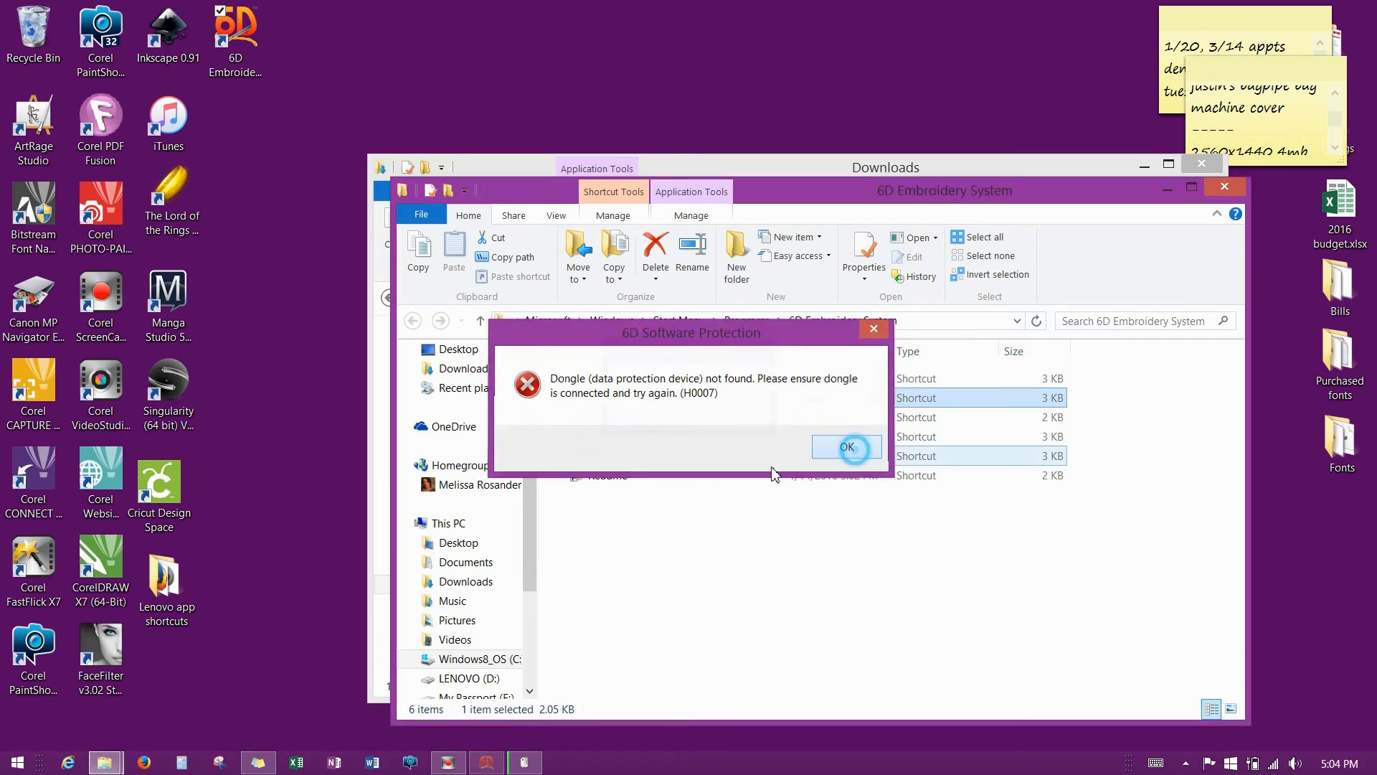
double_click(624, 394)
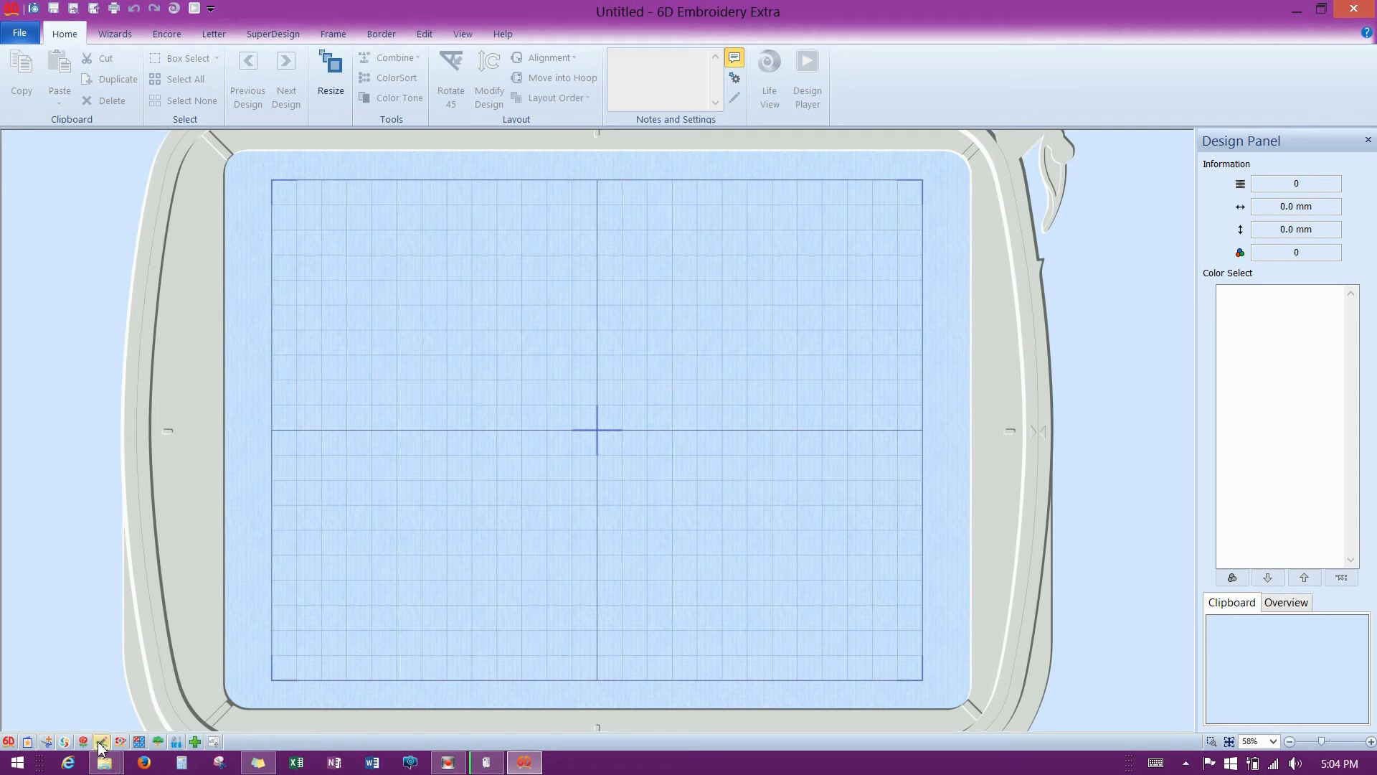
From 6D Configure, run Activate Dongle, close registration, and move Installation Check left.
click(176, 743)
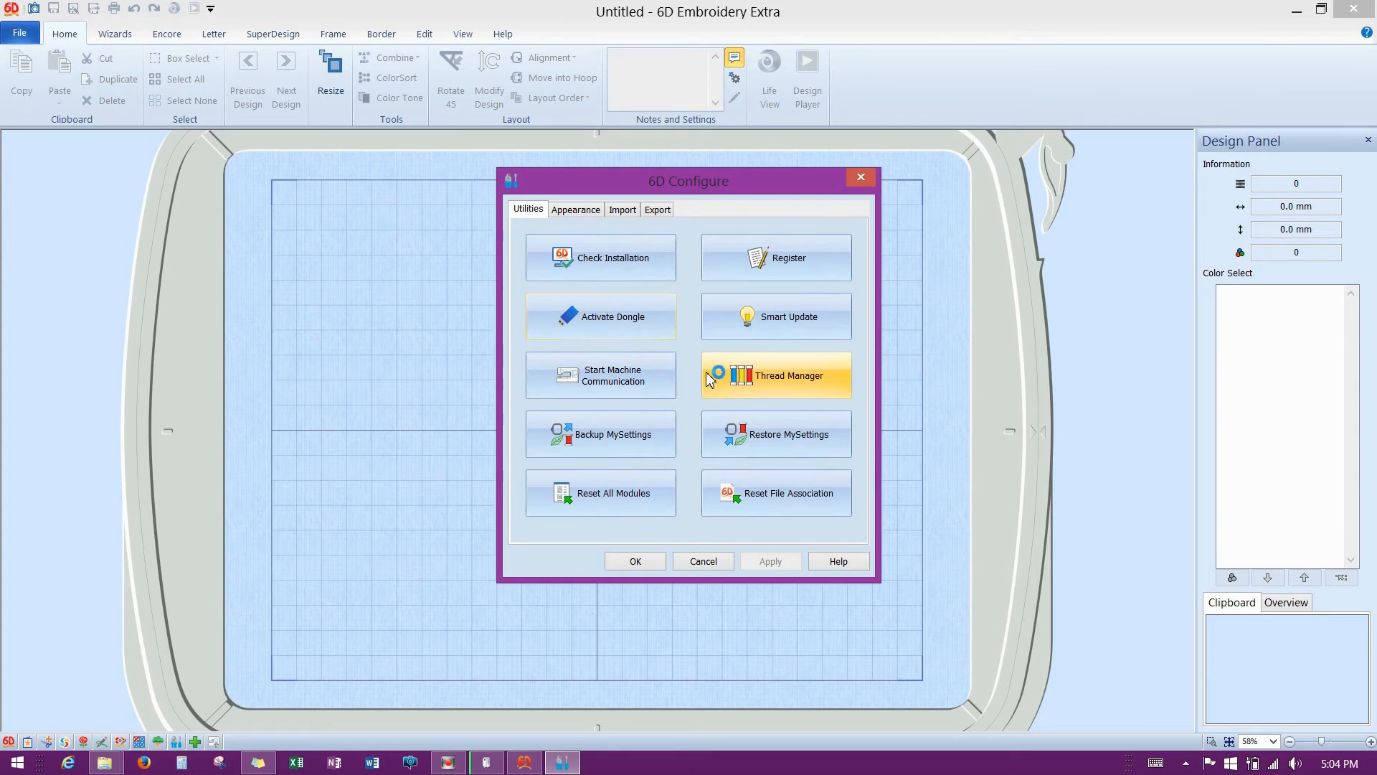
click(650, 331)
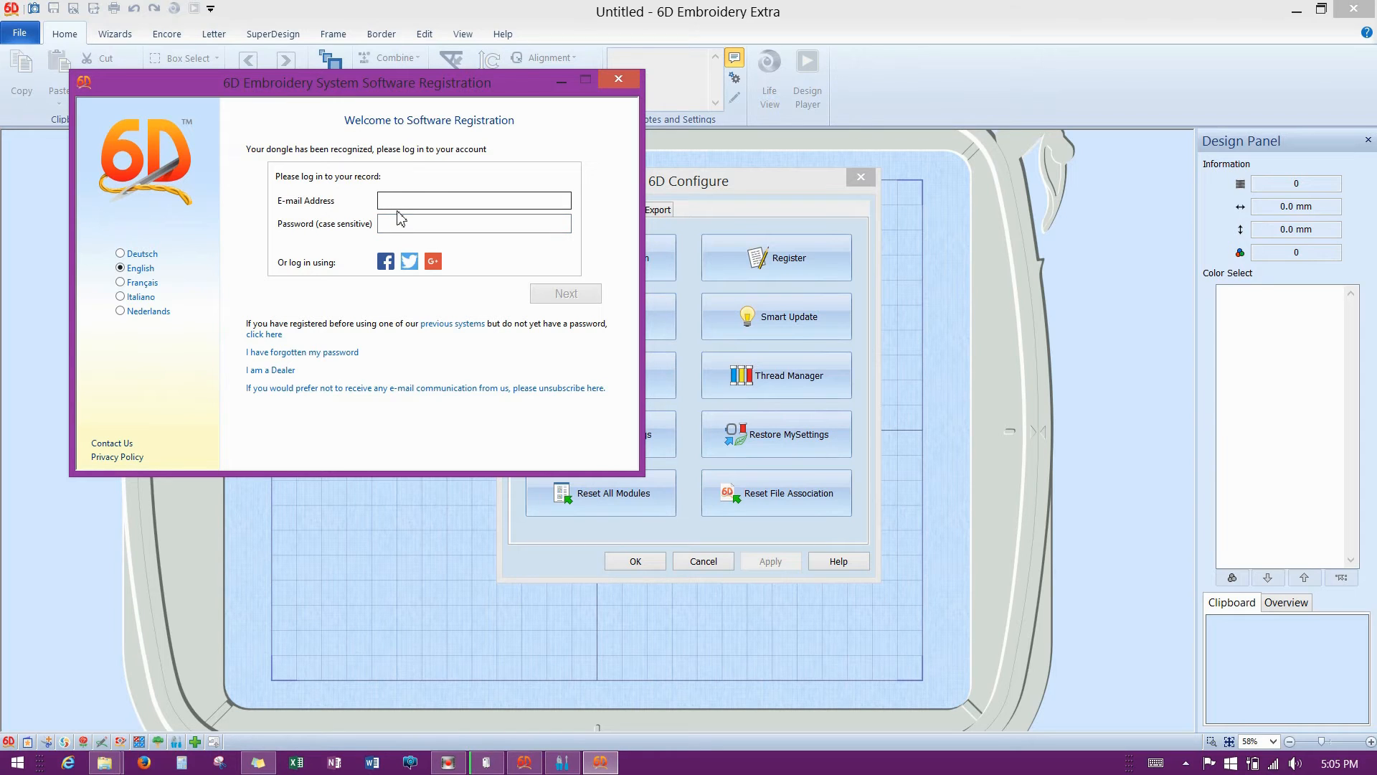
click(621, 80)
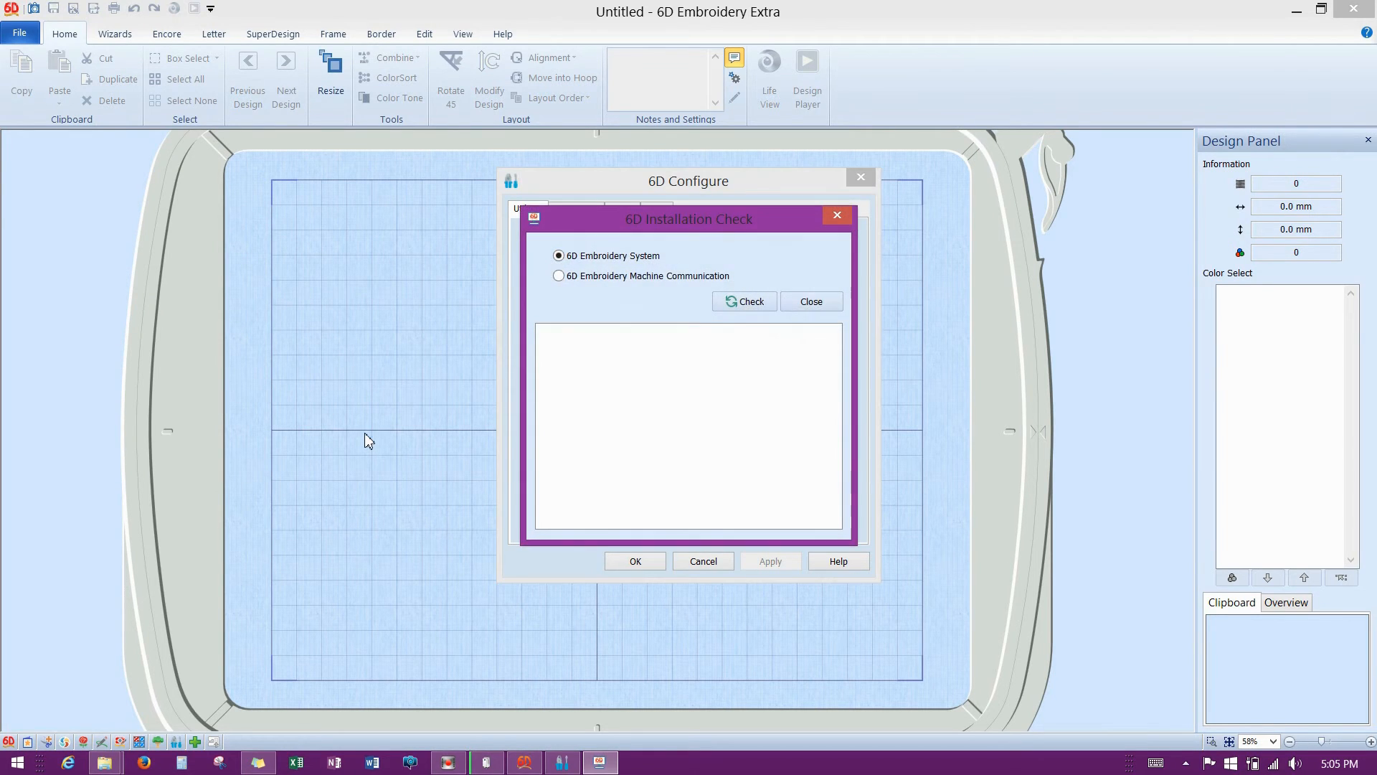
drag(674, 219, 320, 294)
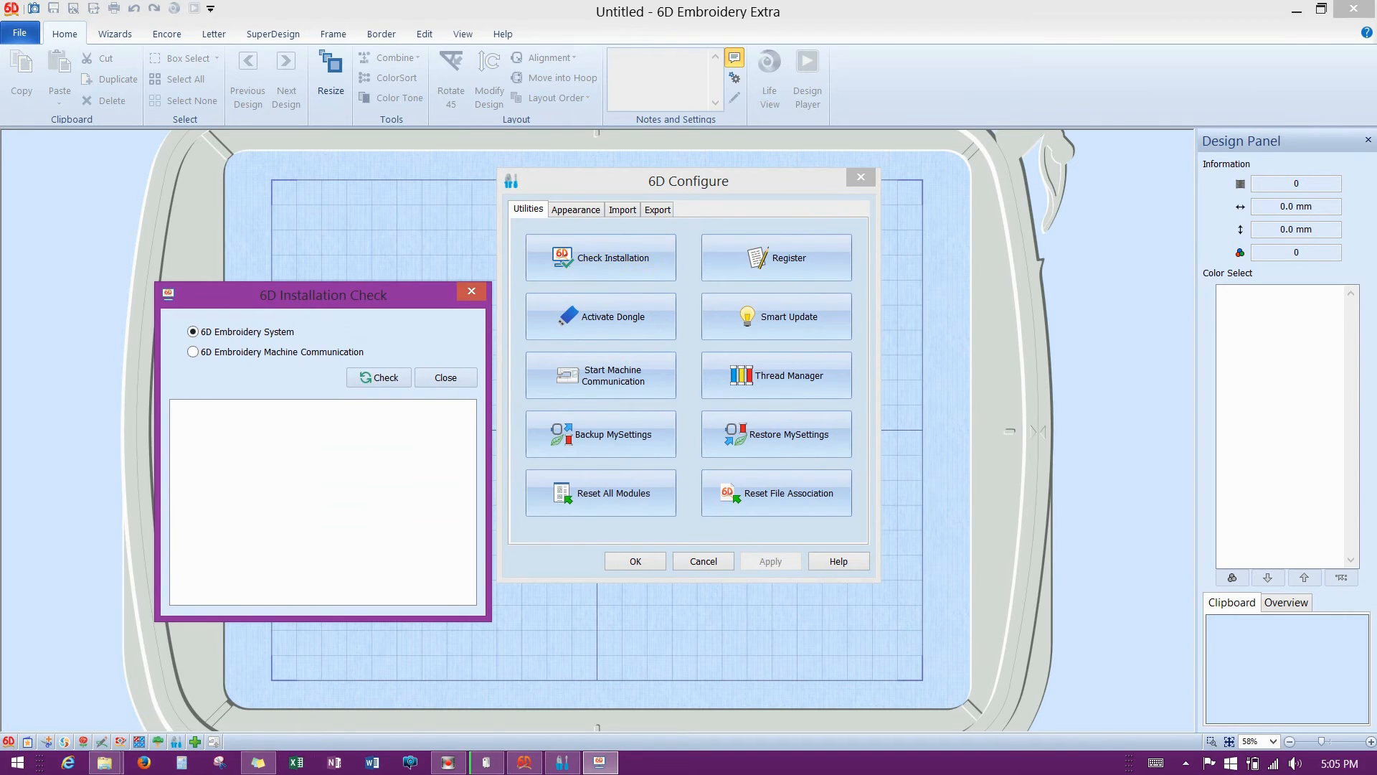
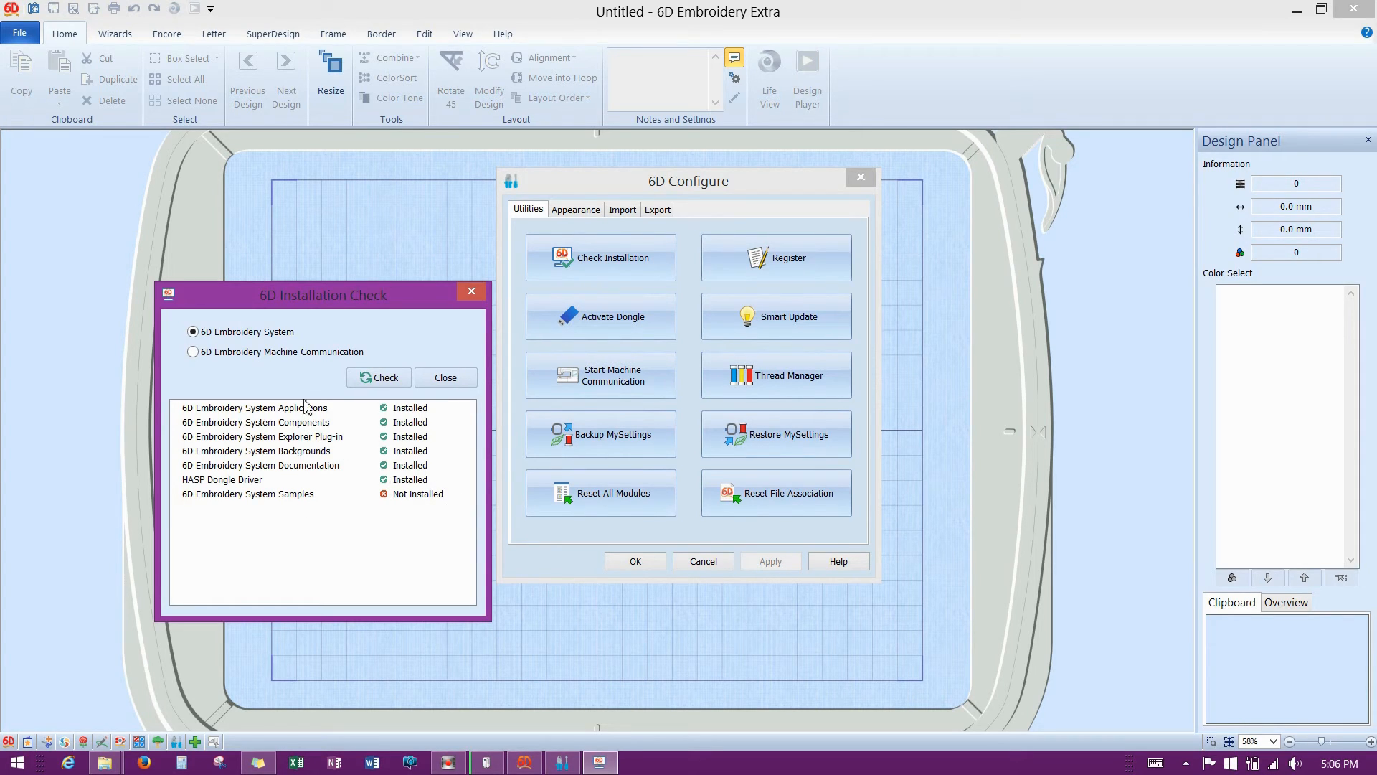
Show taskbar thumbnails of the open Downloads and 6D Embroidery System Explorer windows.
click(104, 762)
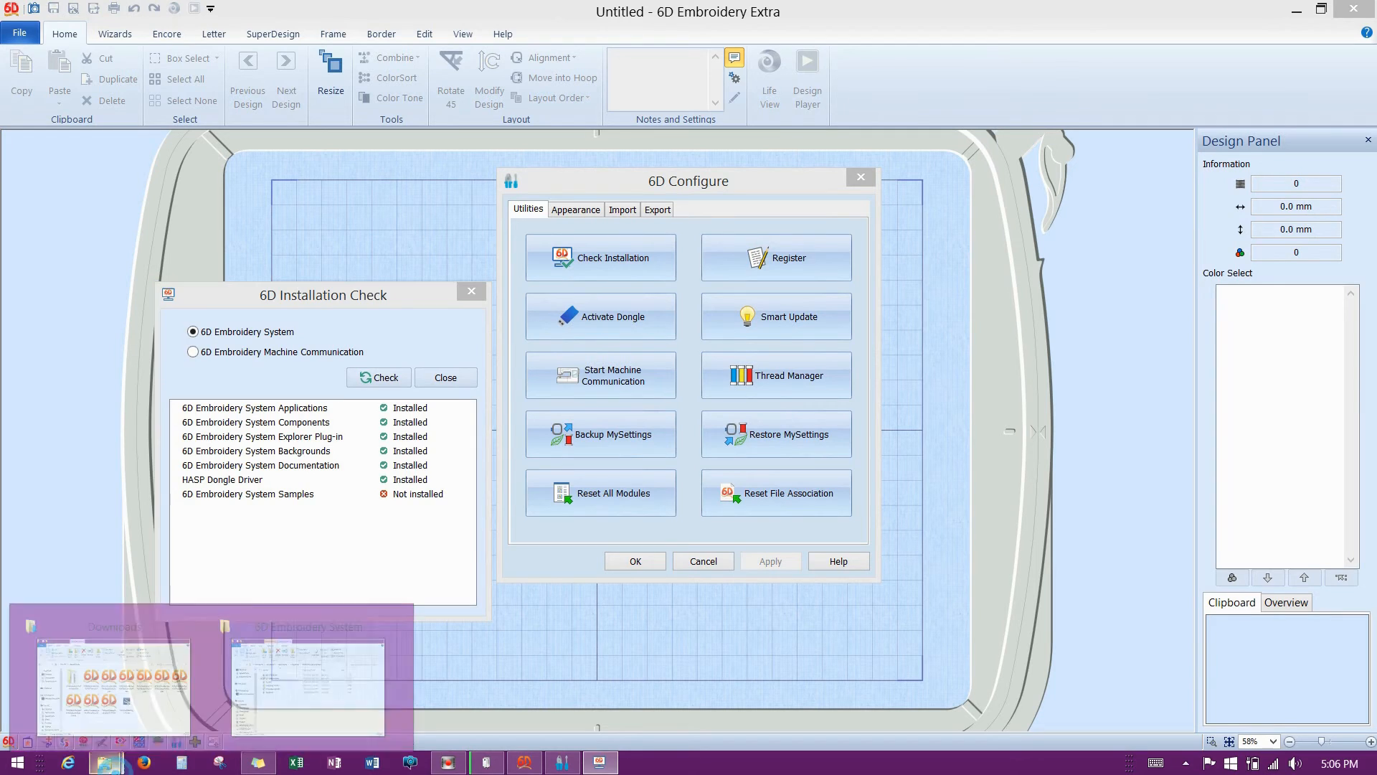
Place Downloads beside the check results; compare Applications, Components, Explorer Plug-in, Backgrounds and Documentation installer sizes.
click(163, 717)
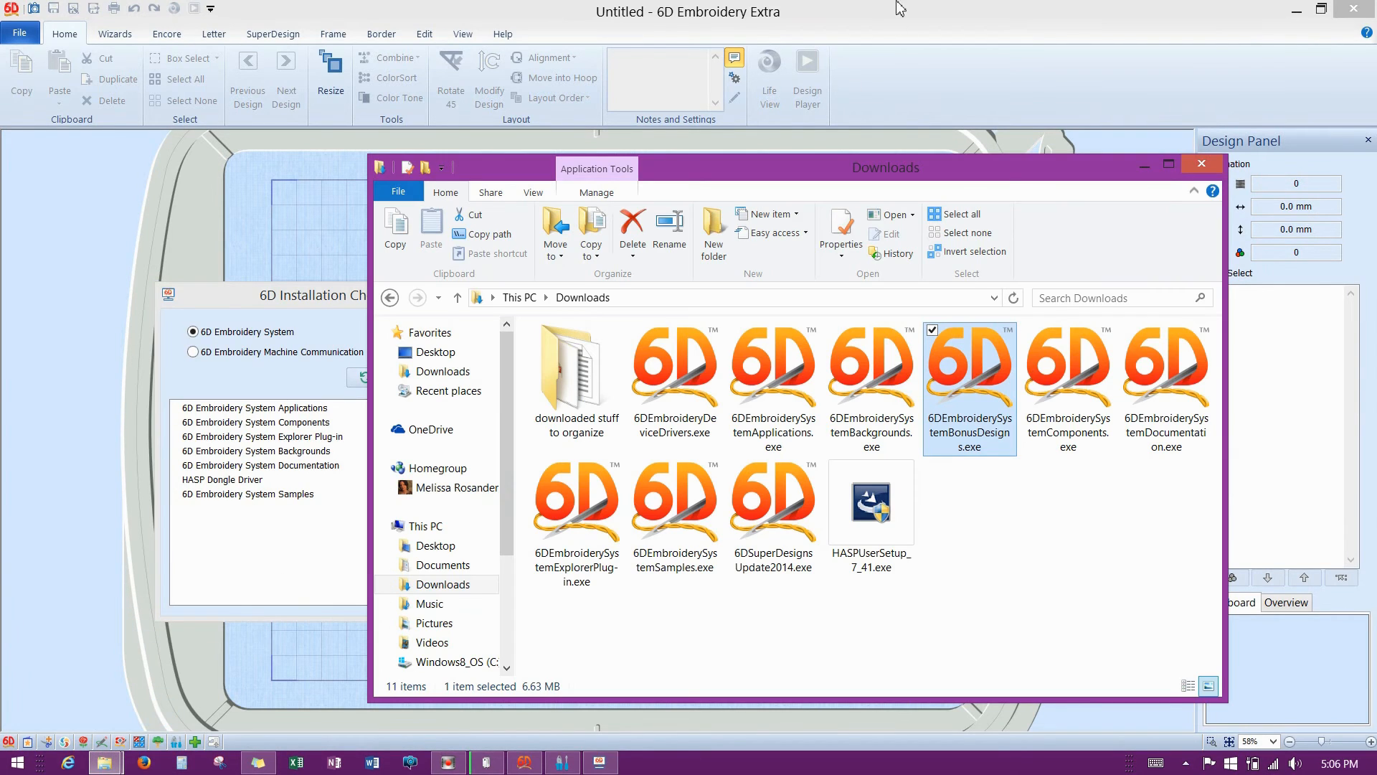
drag(831, 170, 959, 155)
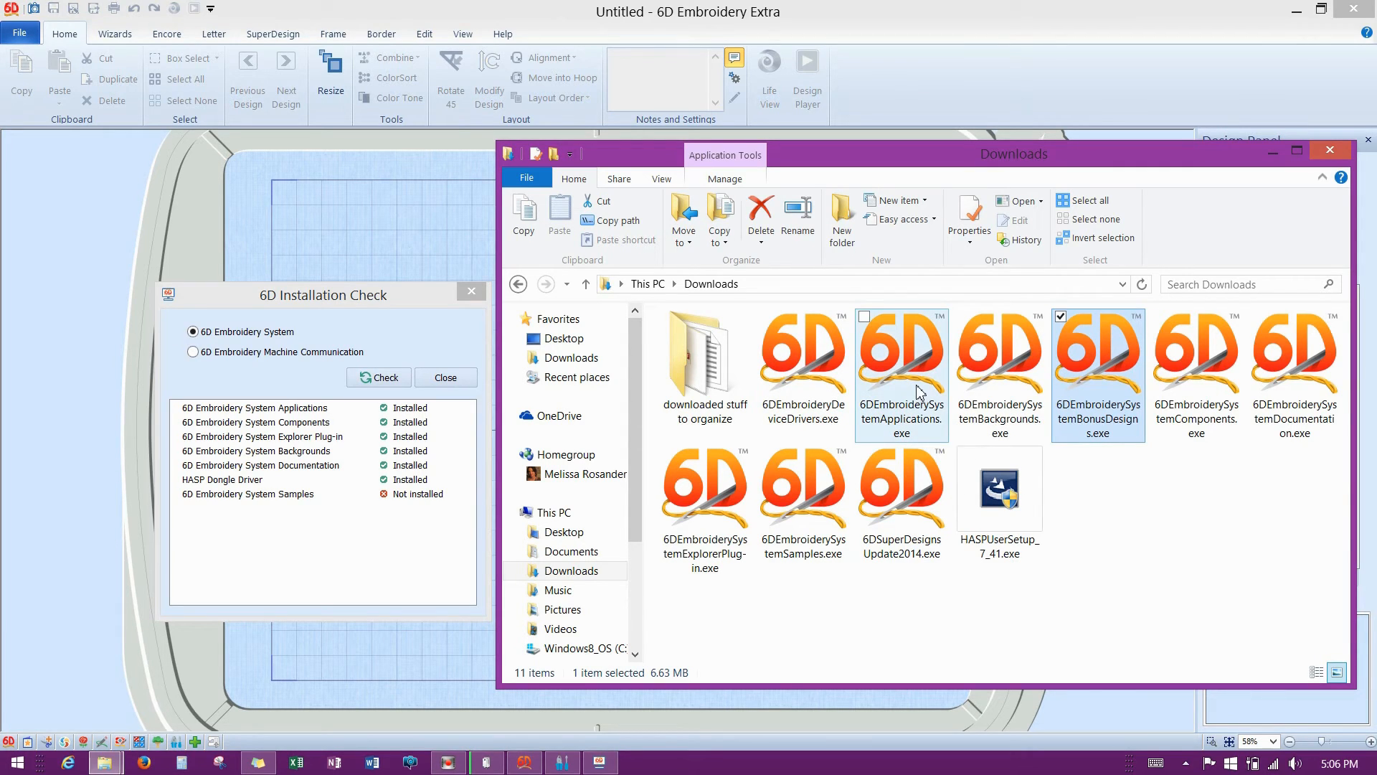
mouse_move(919, 392)
click(915, 411)
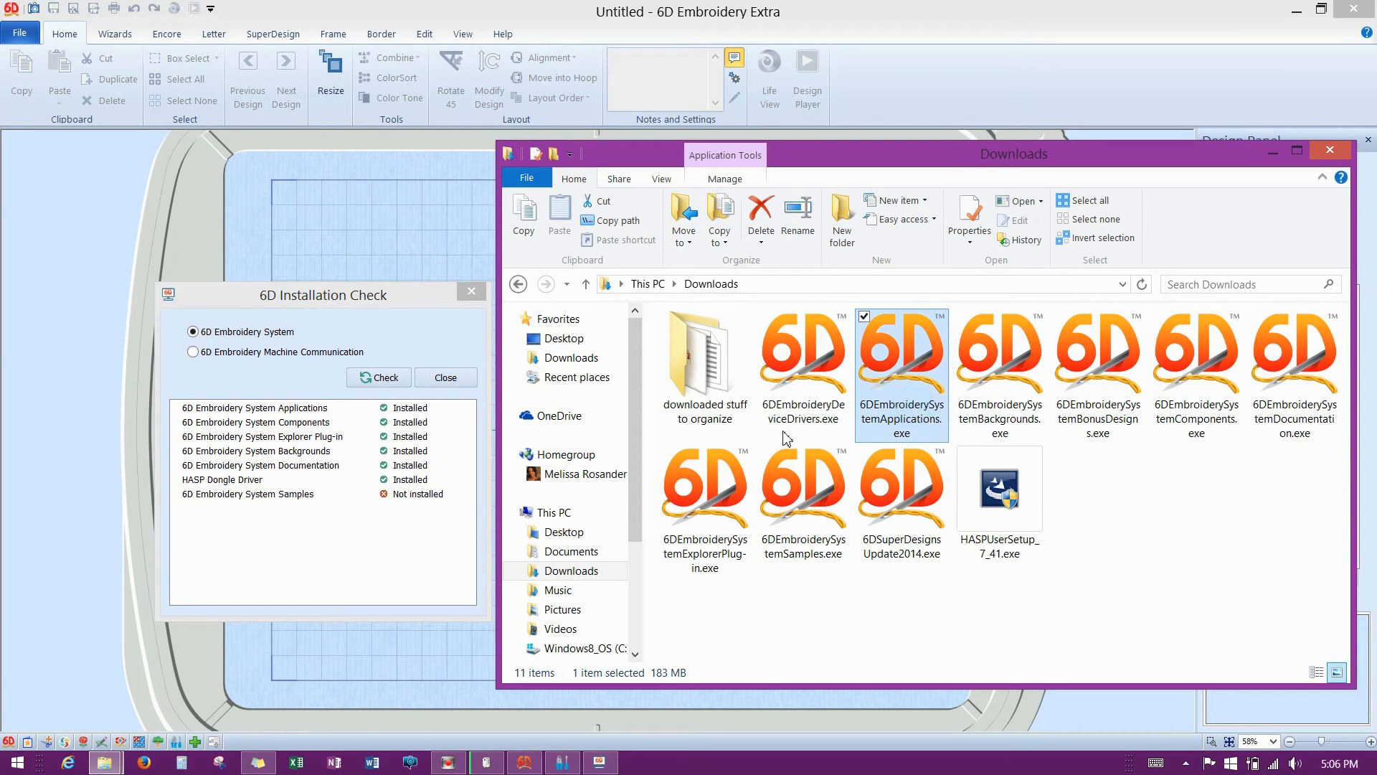
click(1203, 419)
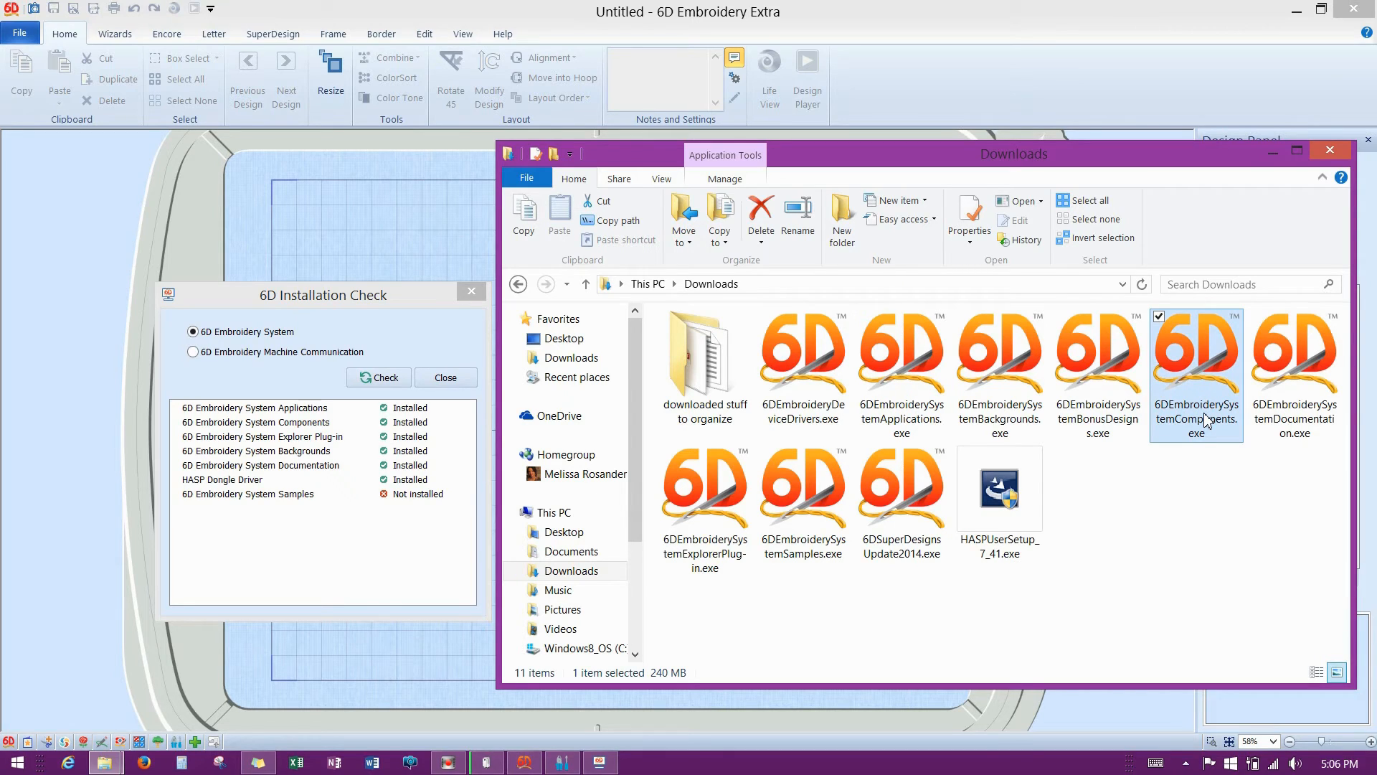
click(692, 517)
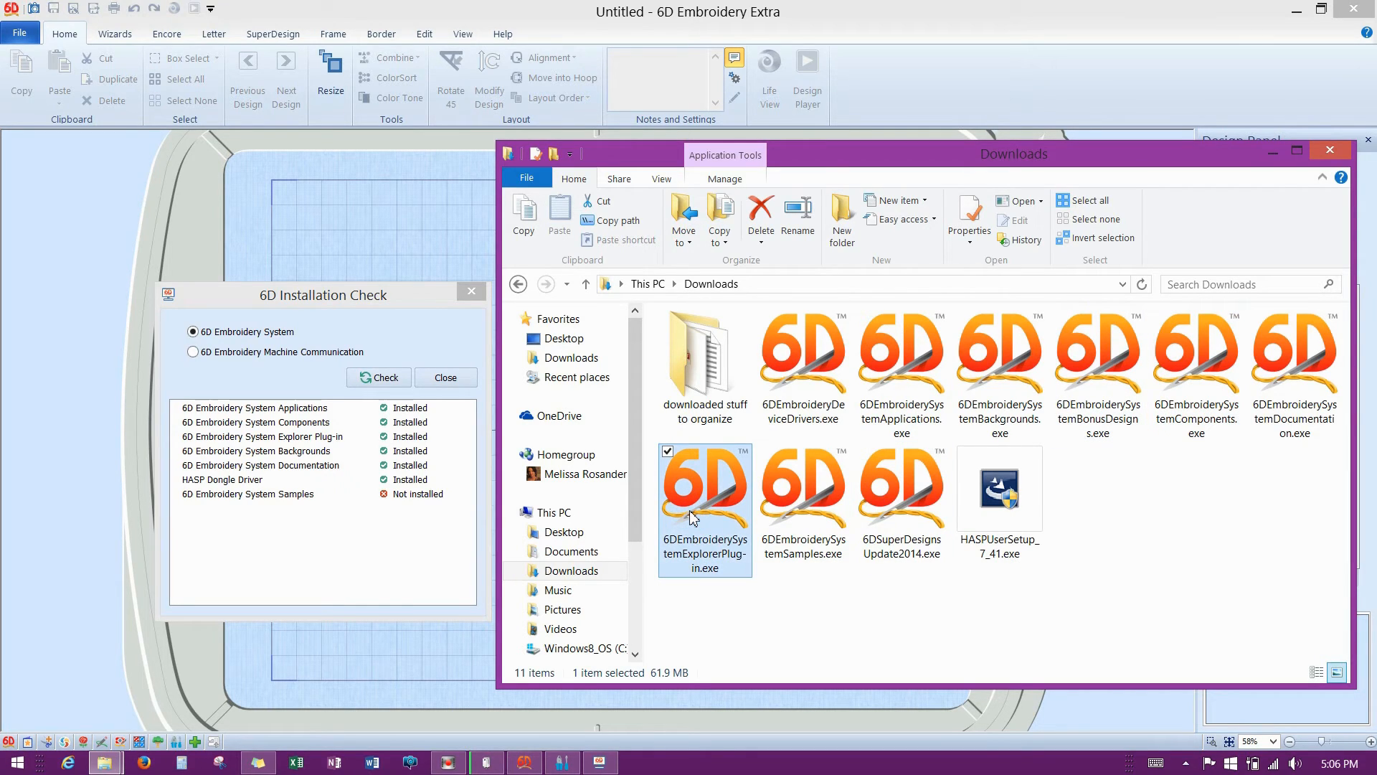
click(1026, 391)
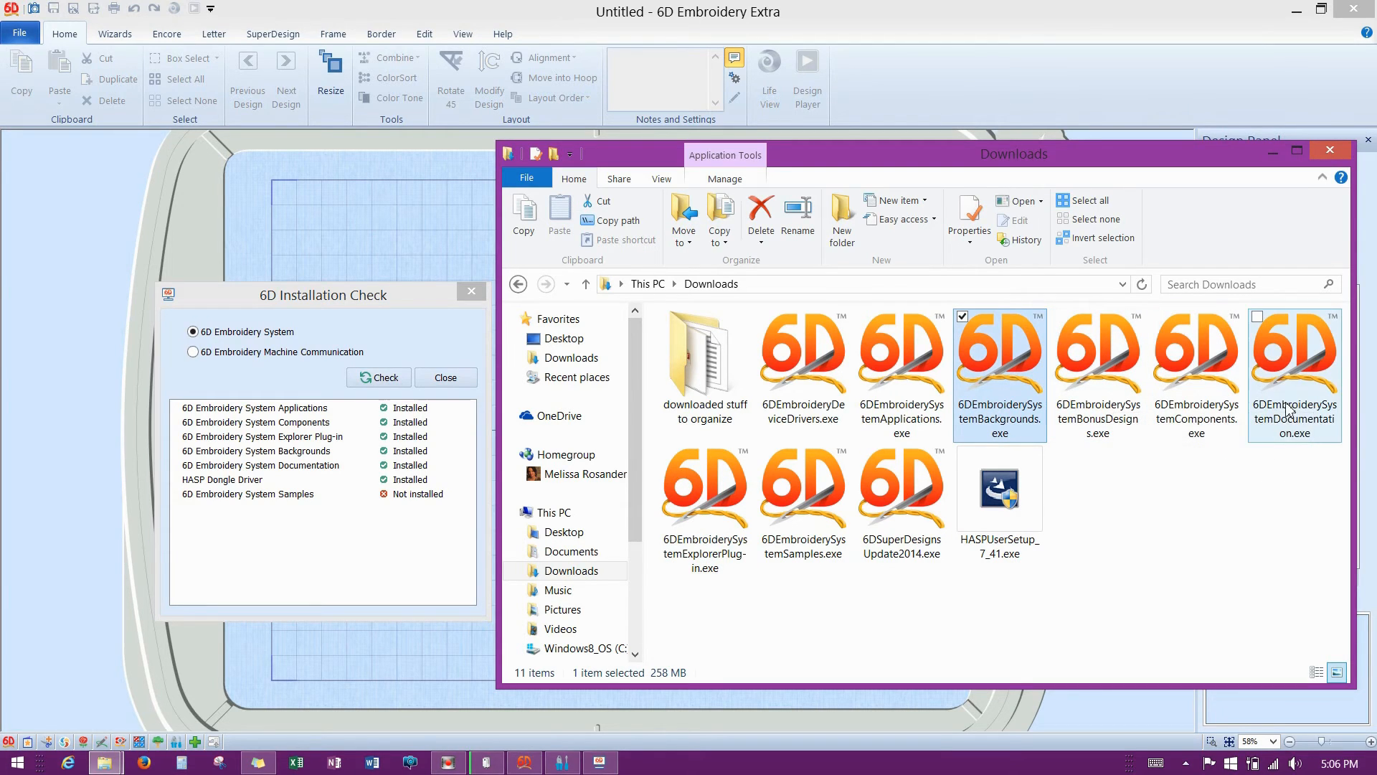
click(1292, 373)
Compare the HASP setup, Samples and SuperDesigns update sizes, select Bonus Designs, then refocus the check.
mouse_move(1127, 394)
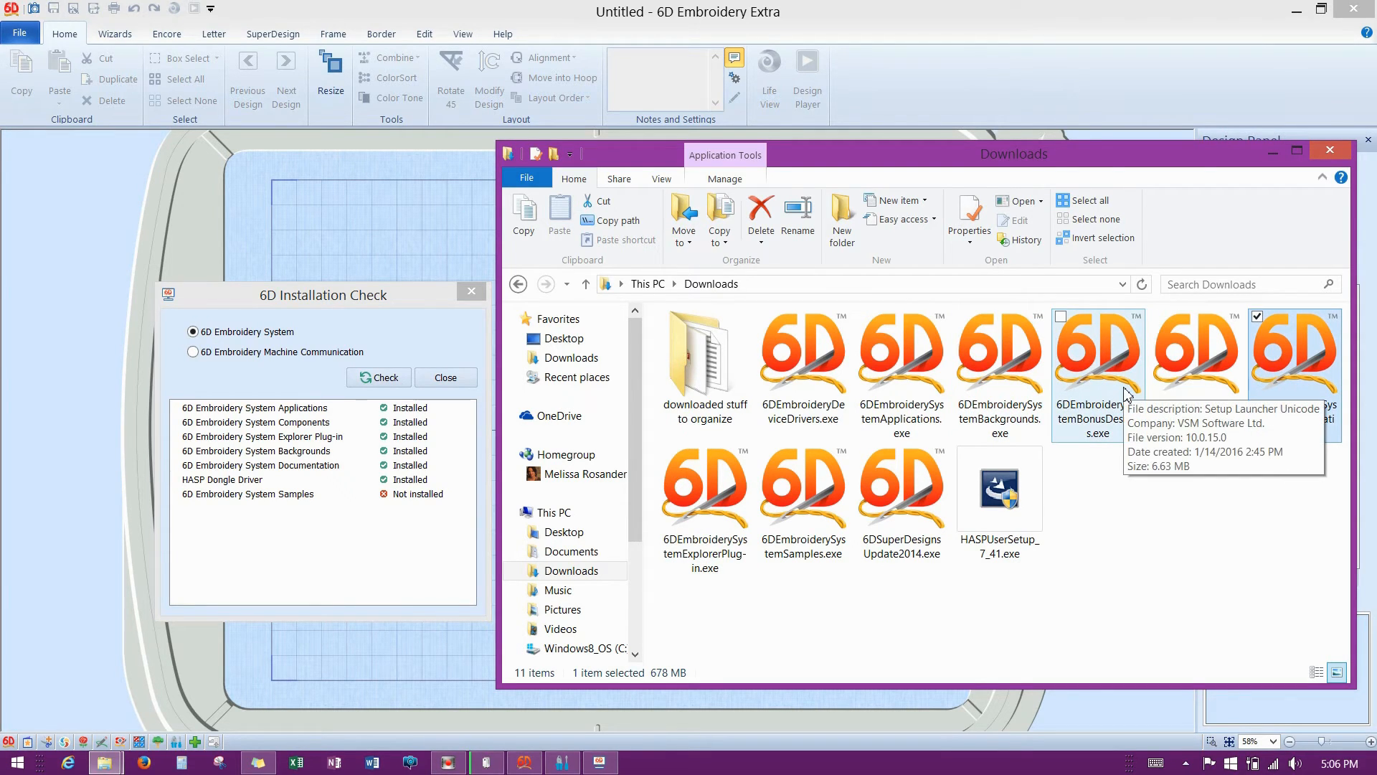
click(987, 531)
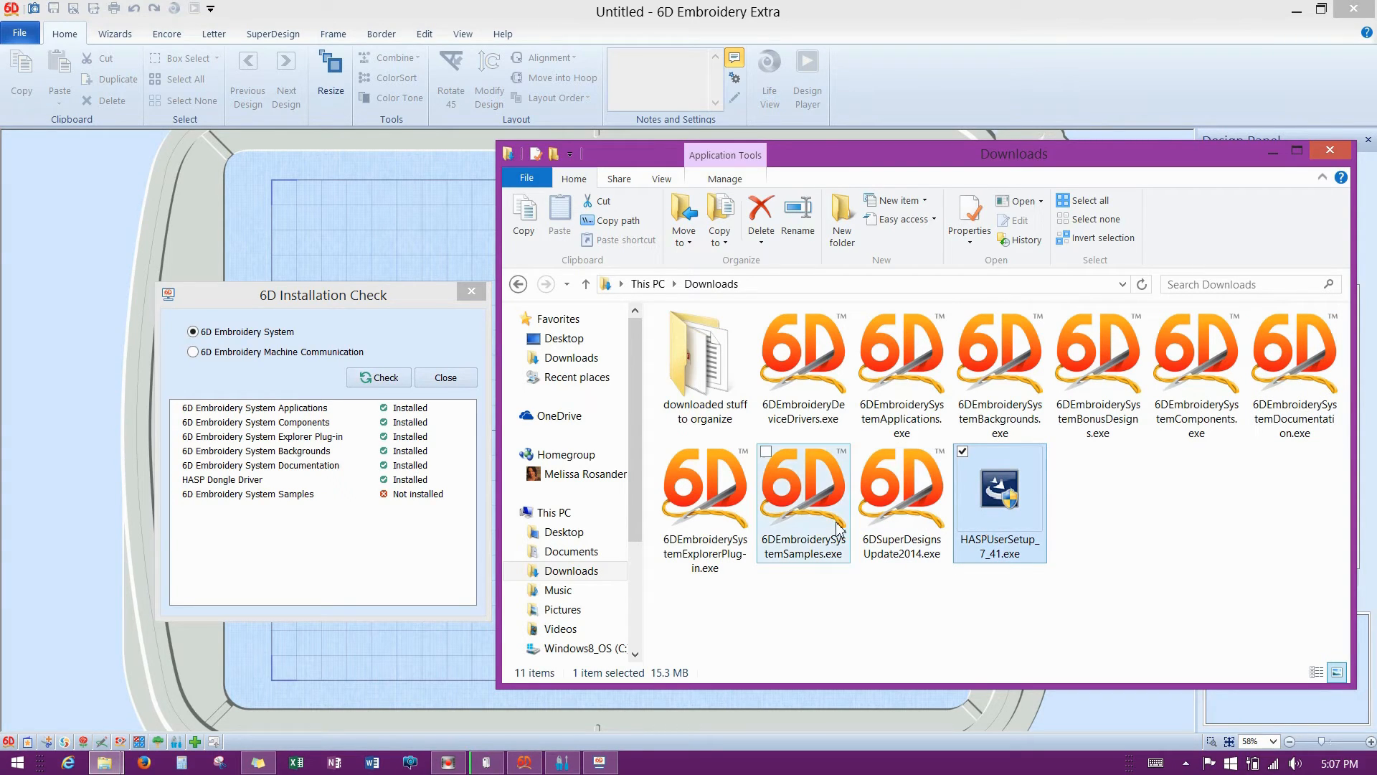
click(813, 528)
click(907, 535)
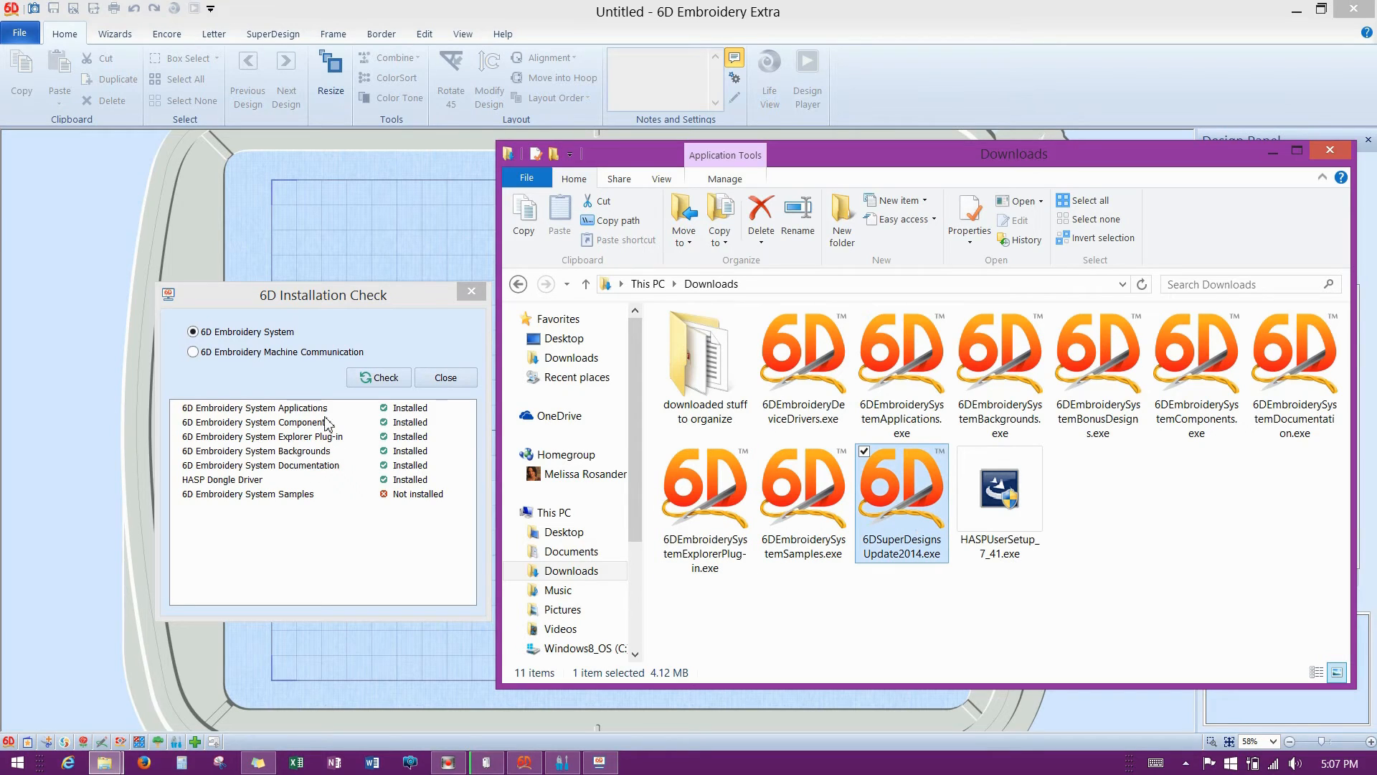
click(1116, 423)
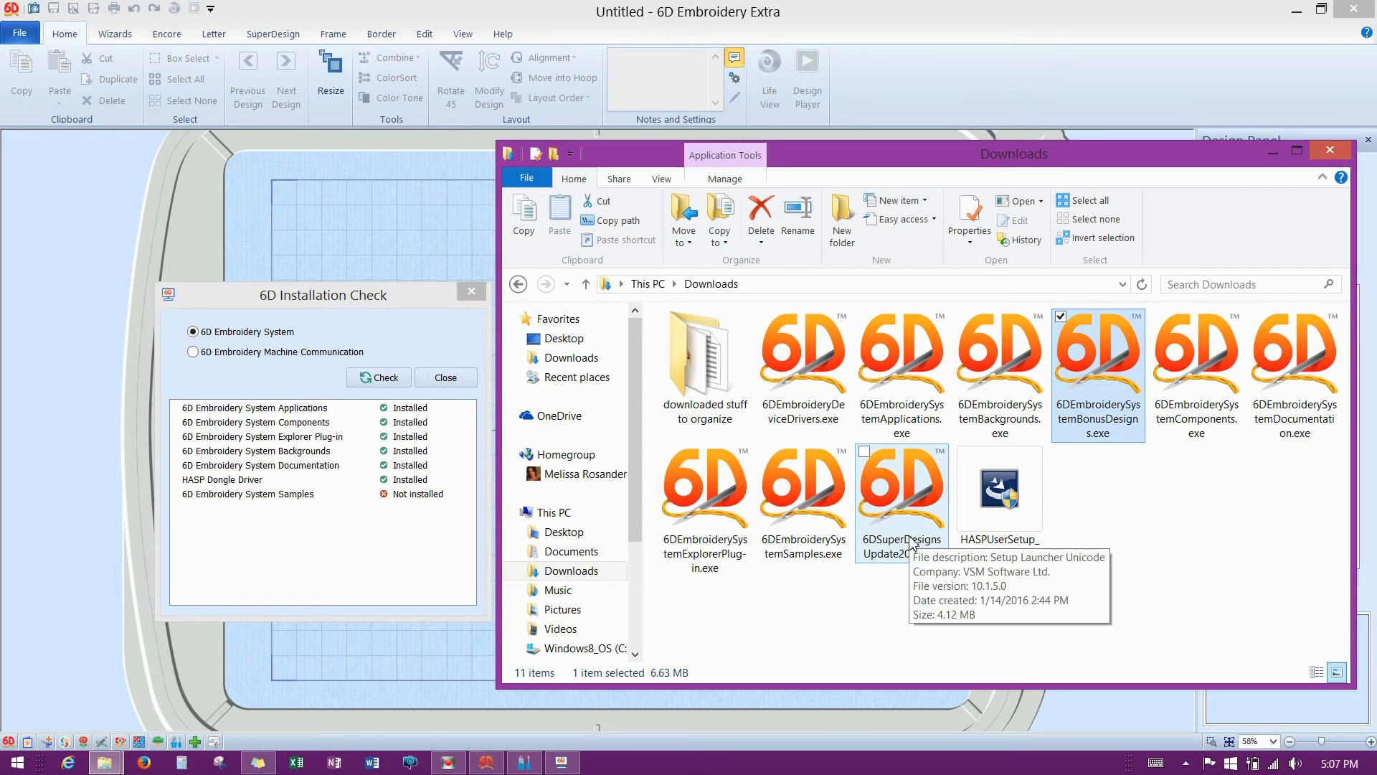
click(382, 299)
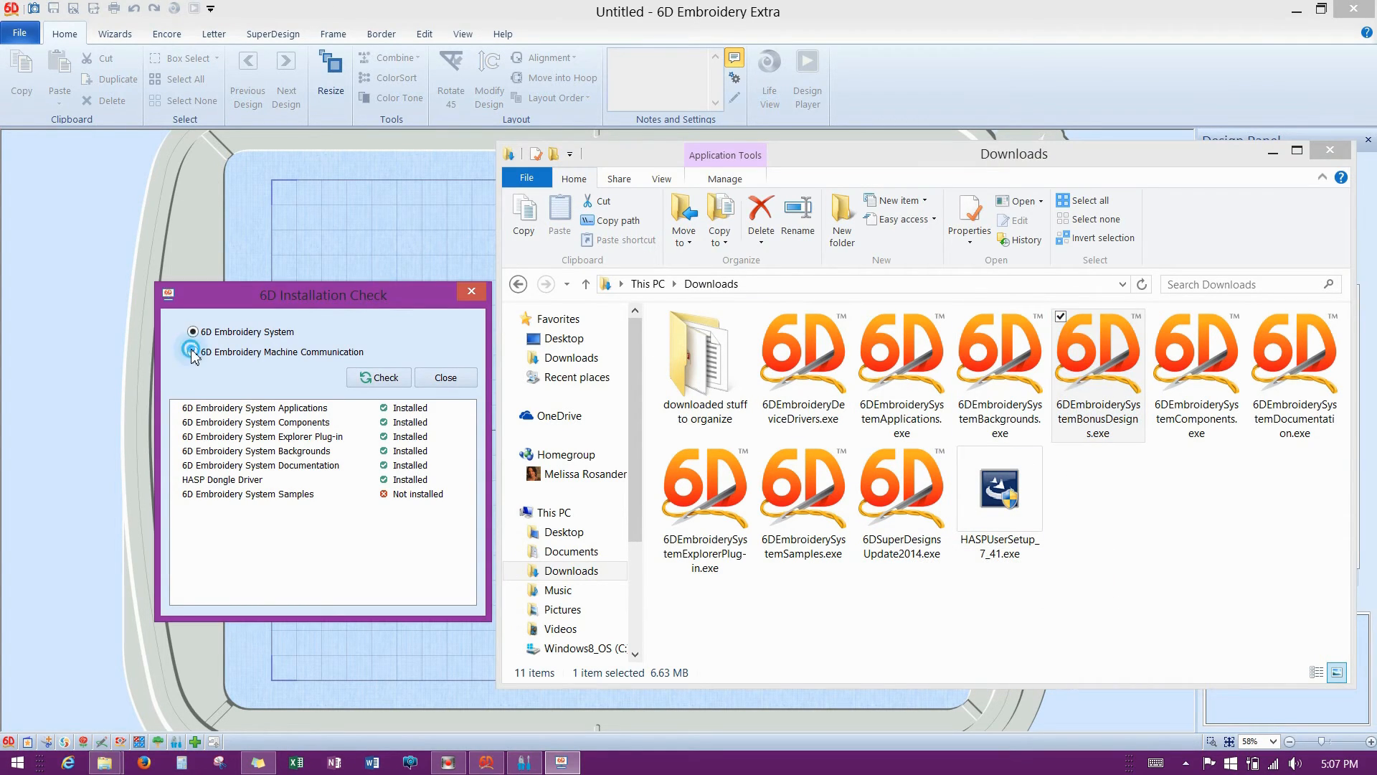
Check Machine Communication, which shows Not installed, then close the 6D Installation Check dialog.
click(193, 352)
click(382, 380)
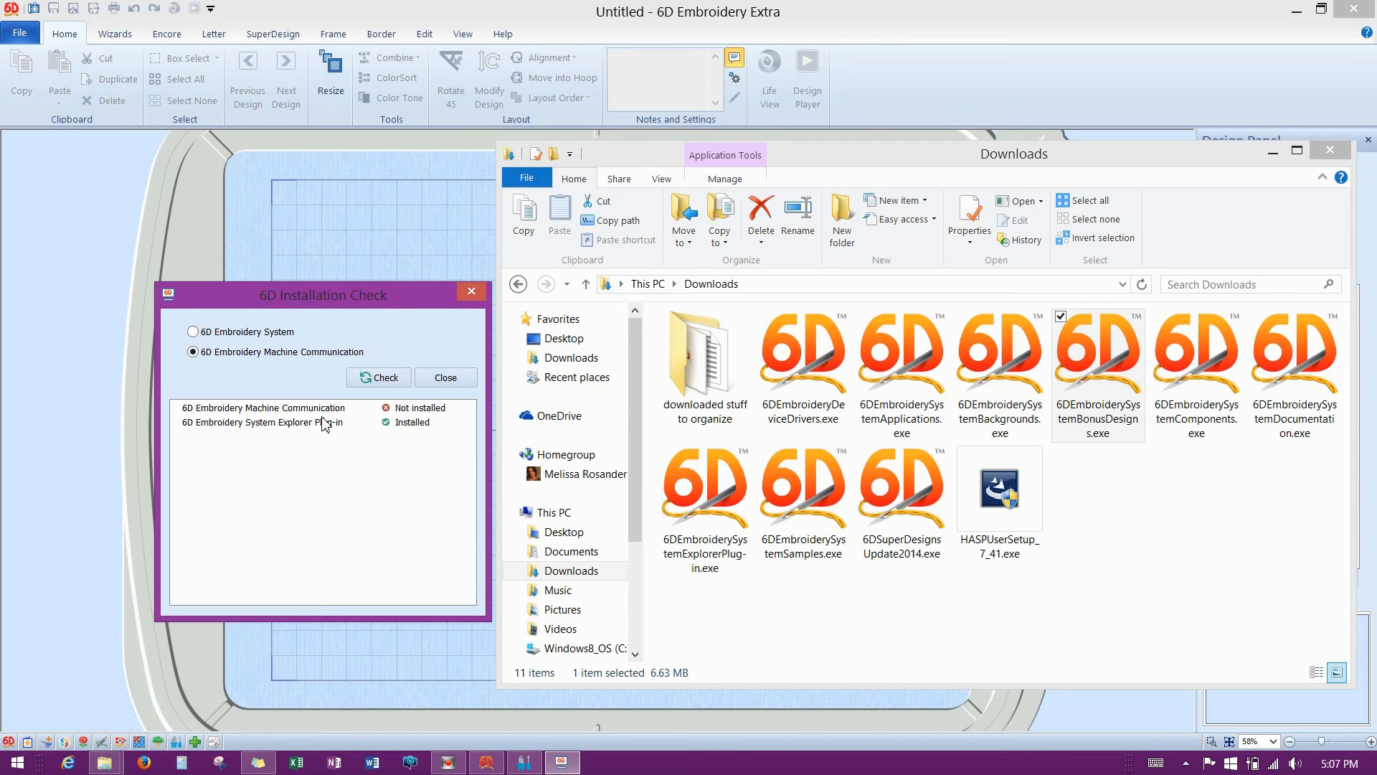
click(472, 291)
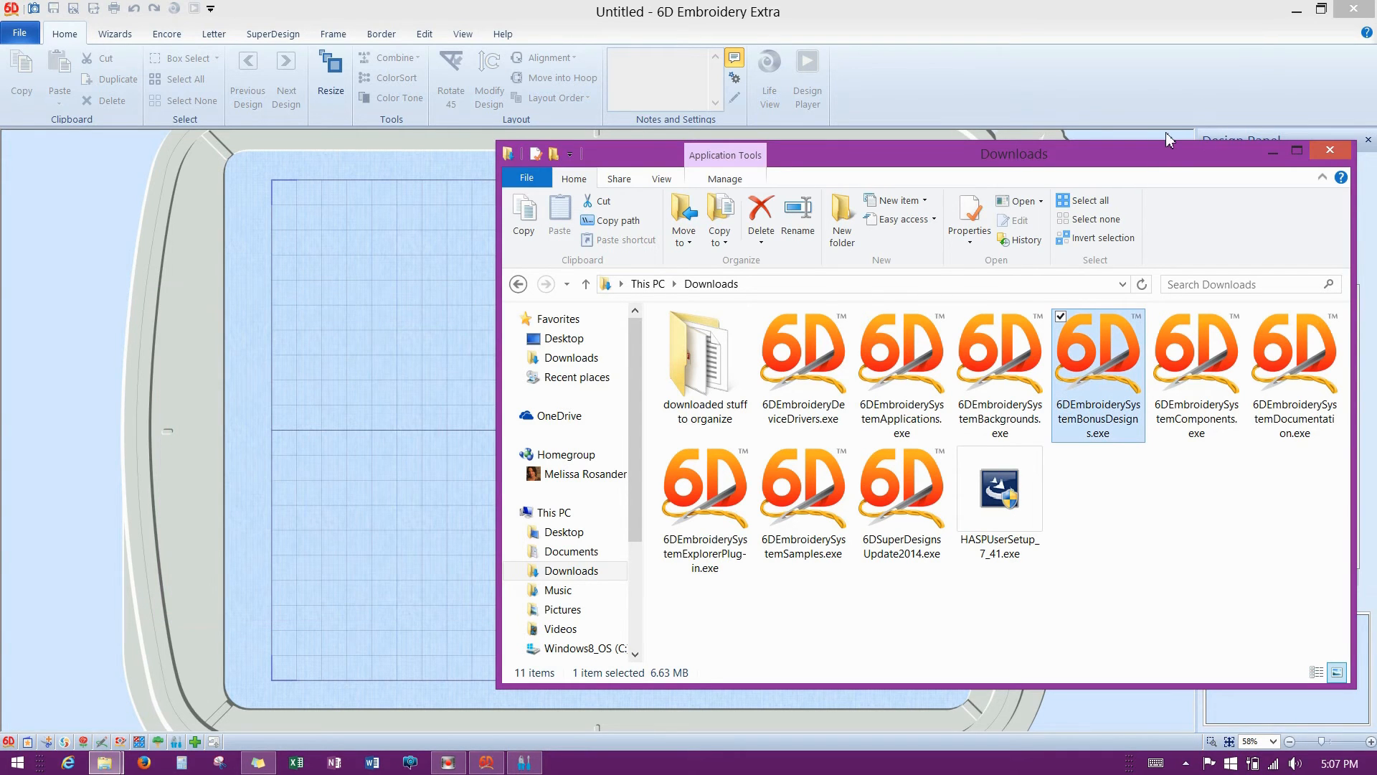
Minimise 6D Embroidery Extra, close the 6D Embroidery System folder, and move Downloads up-left.
click(1274, 29)
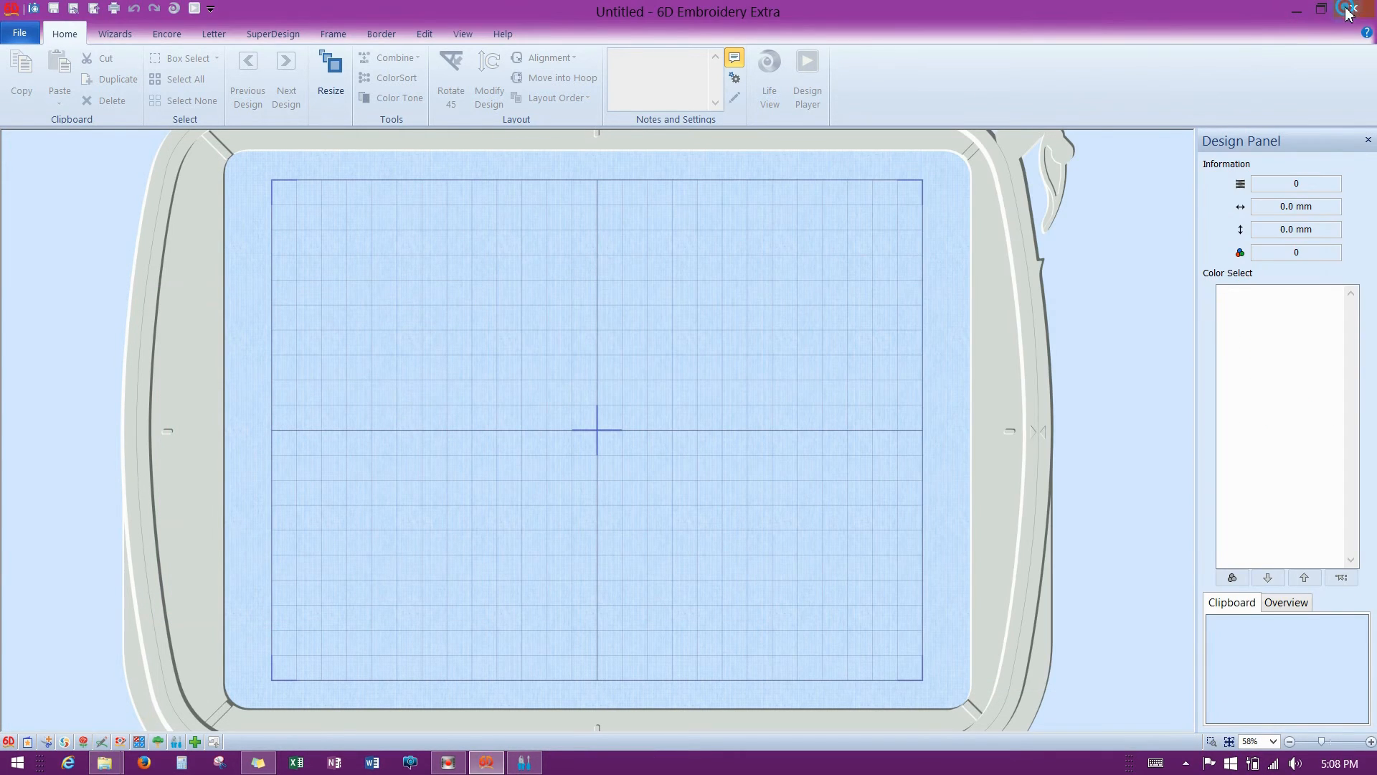
click(1297, 12)
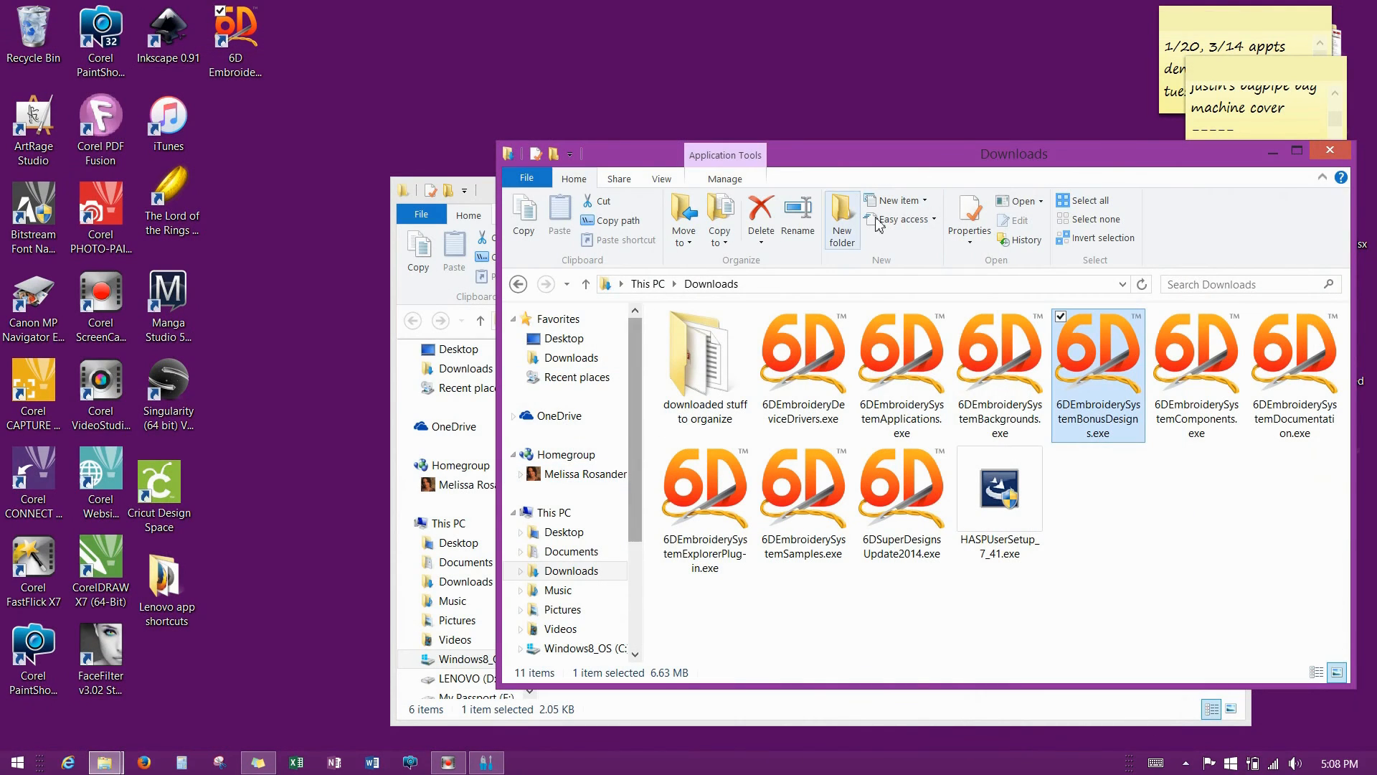
click(422, 297)
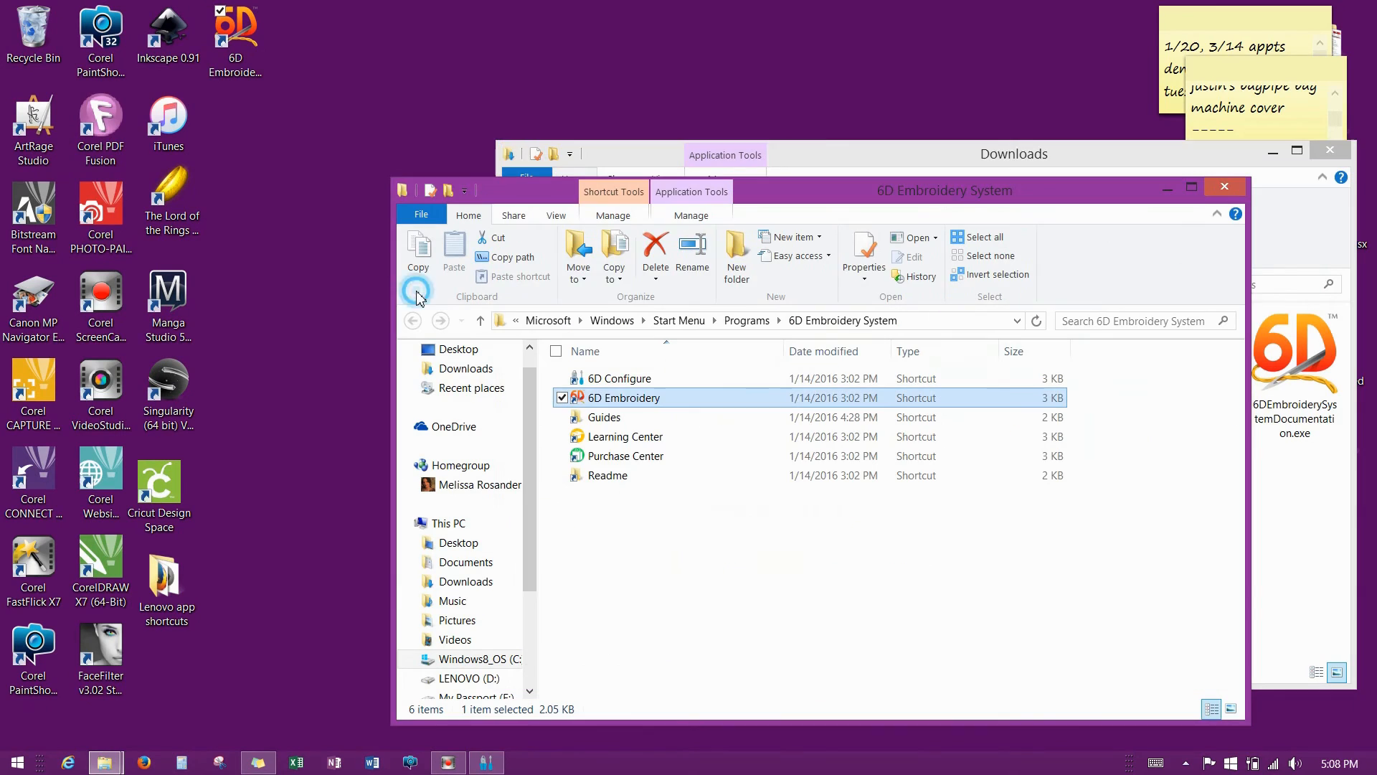
click(1224, 190)
drag(1058, 160, 797, 149)
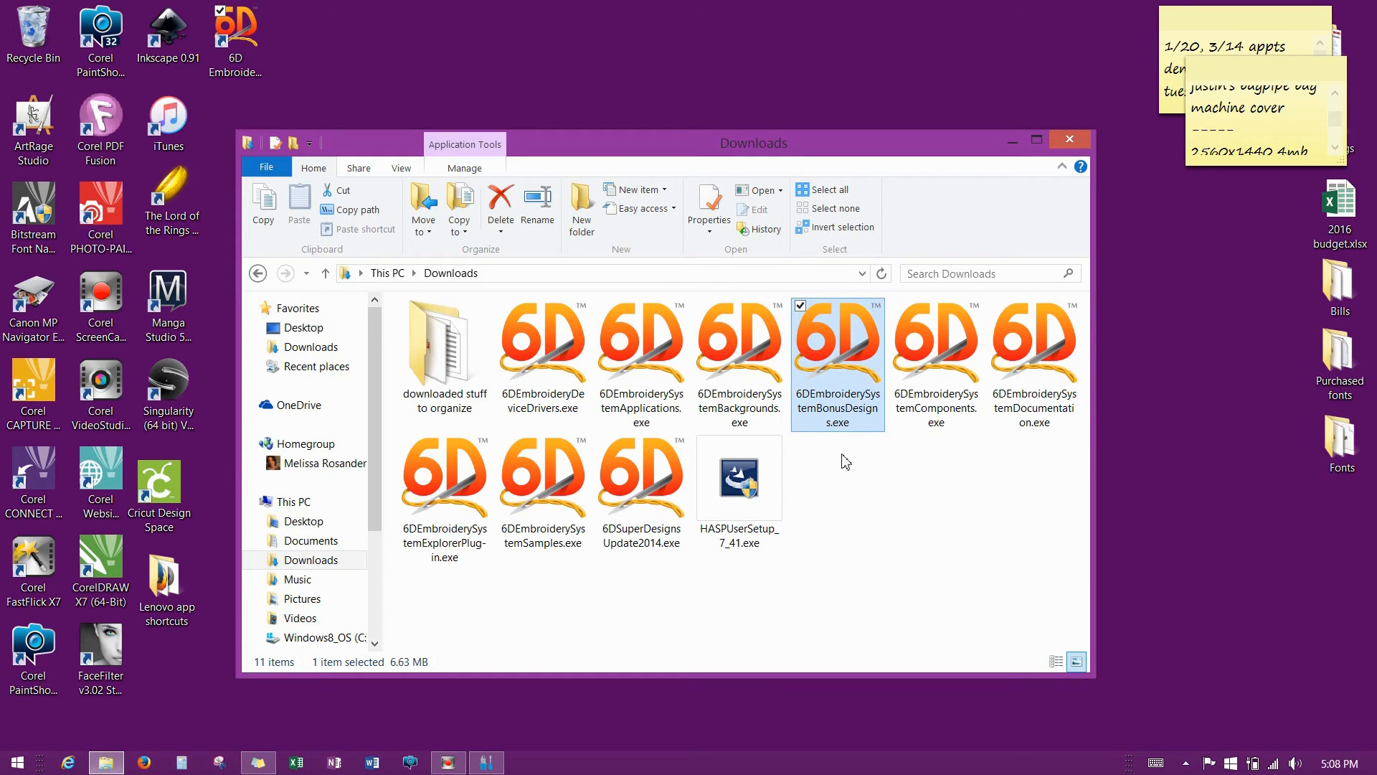
Run 6DEmbroiderySystemBonusDesigns.exe, accept the license, keep the default folder, and install the Bonus Designs.
double_click(843, 358)
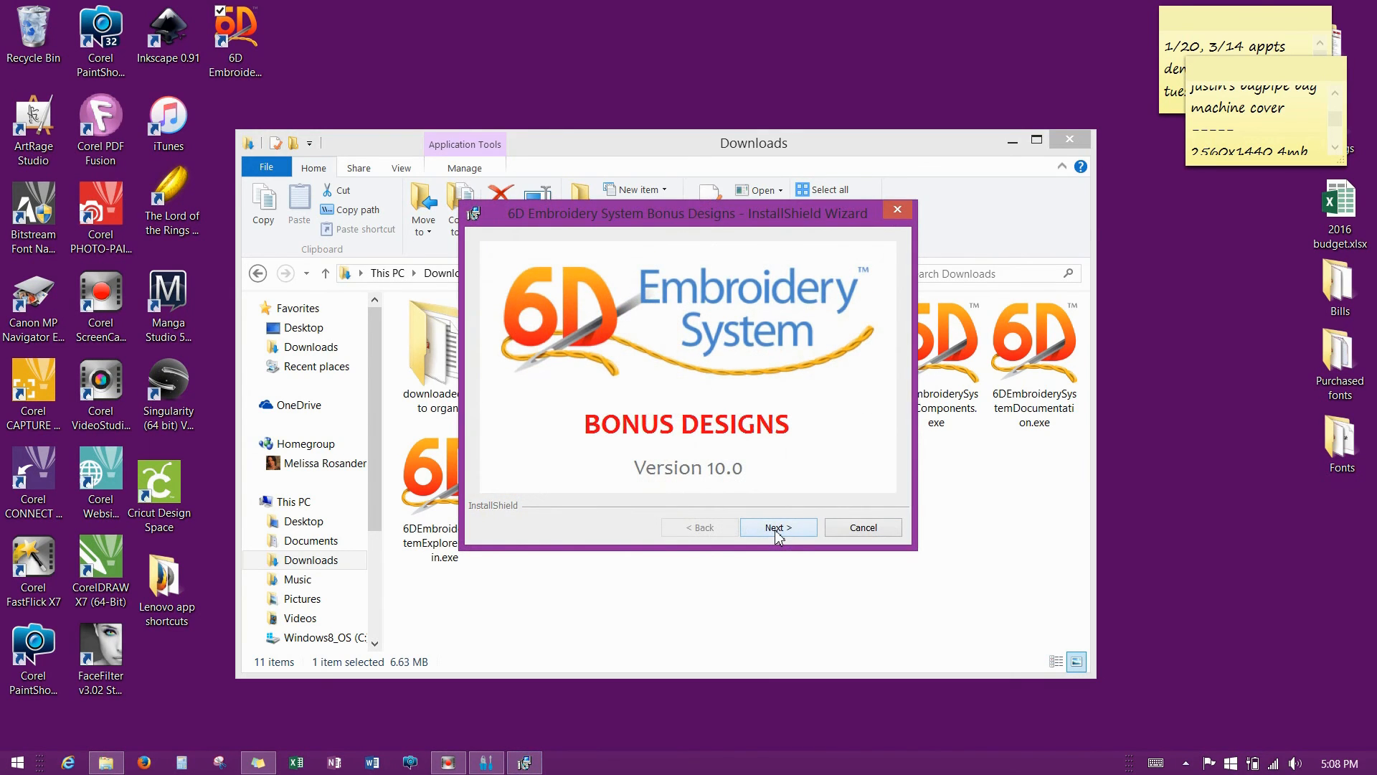
click(775, 530)
click(775, 531)
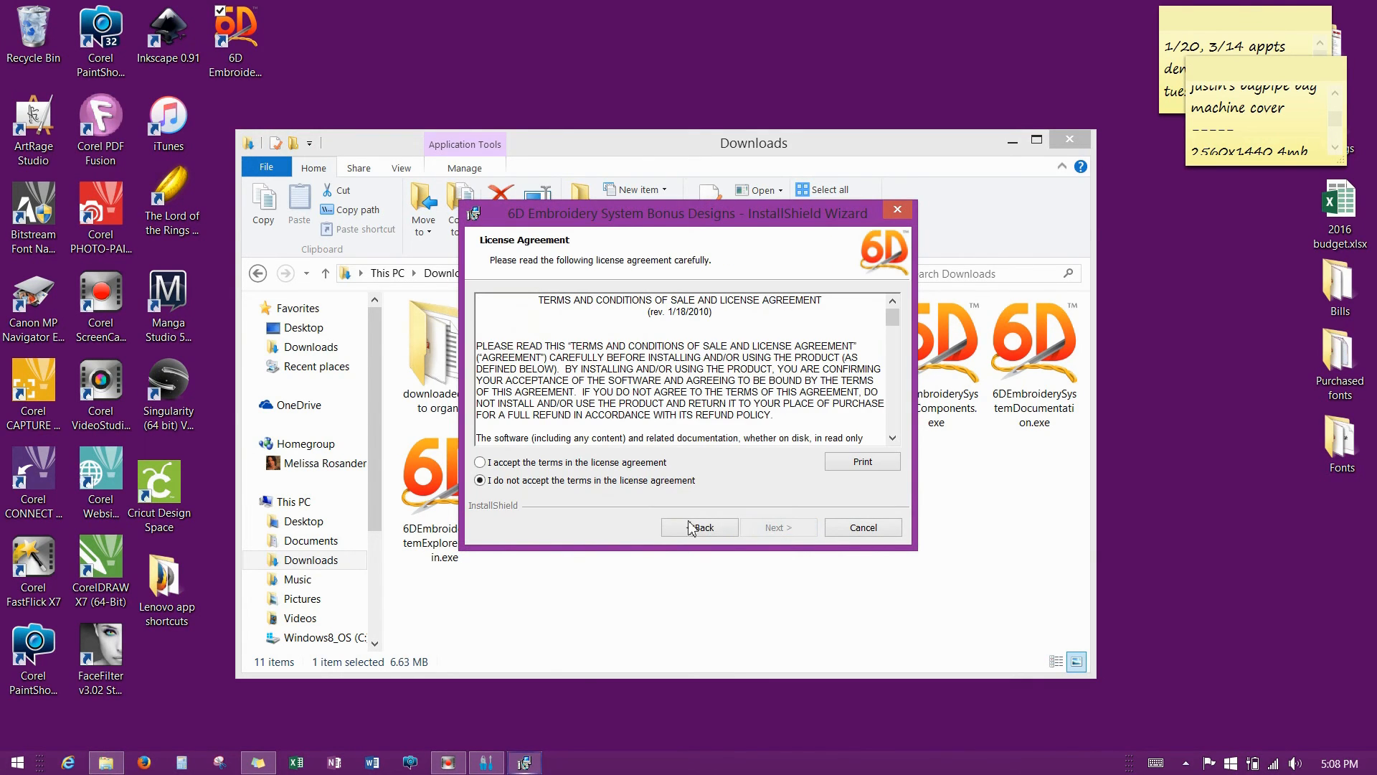
click(480, 462)
click(794, 534)
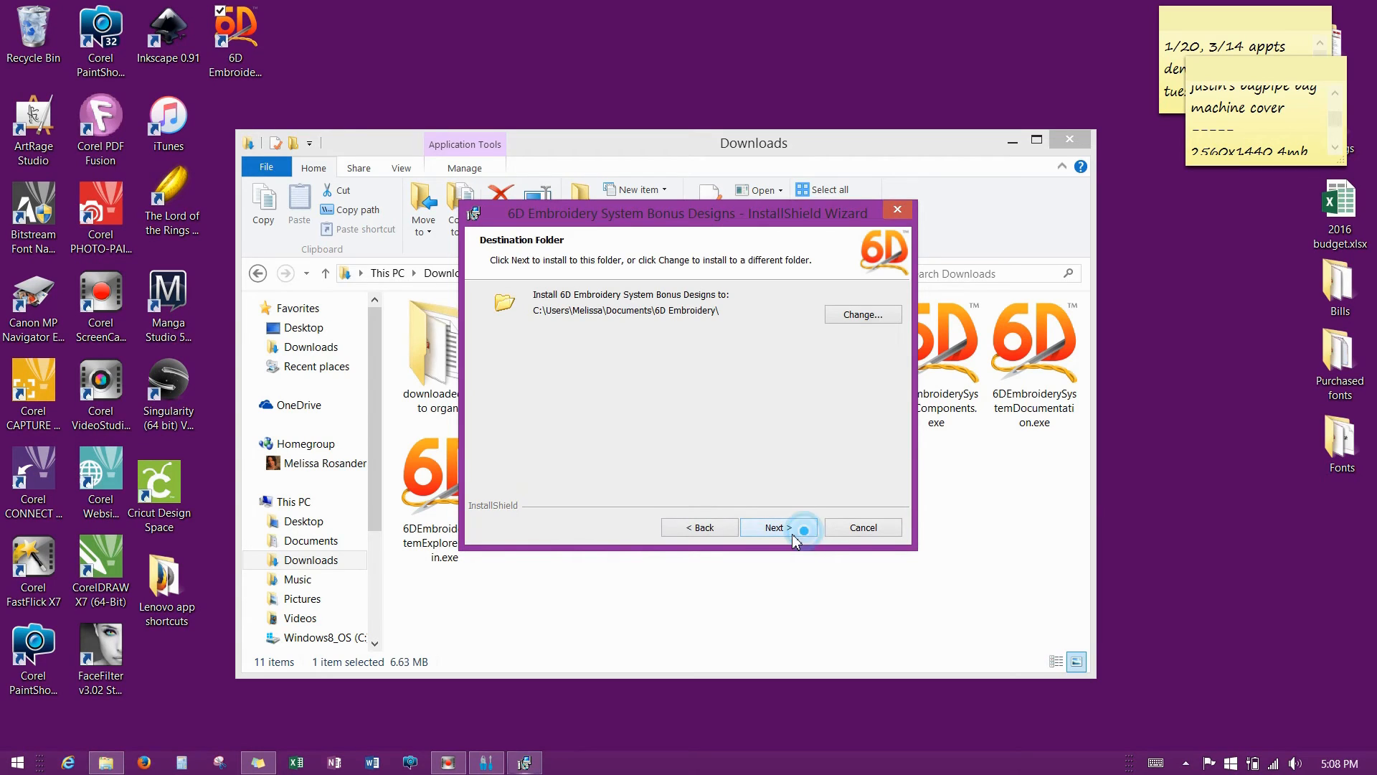
click(785, 530)
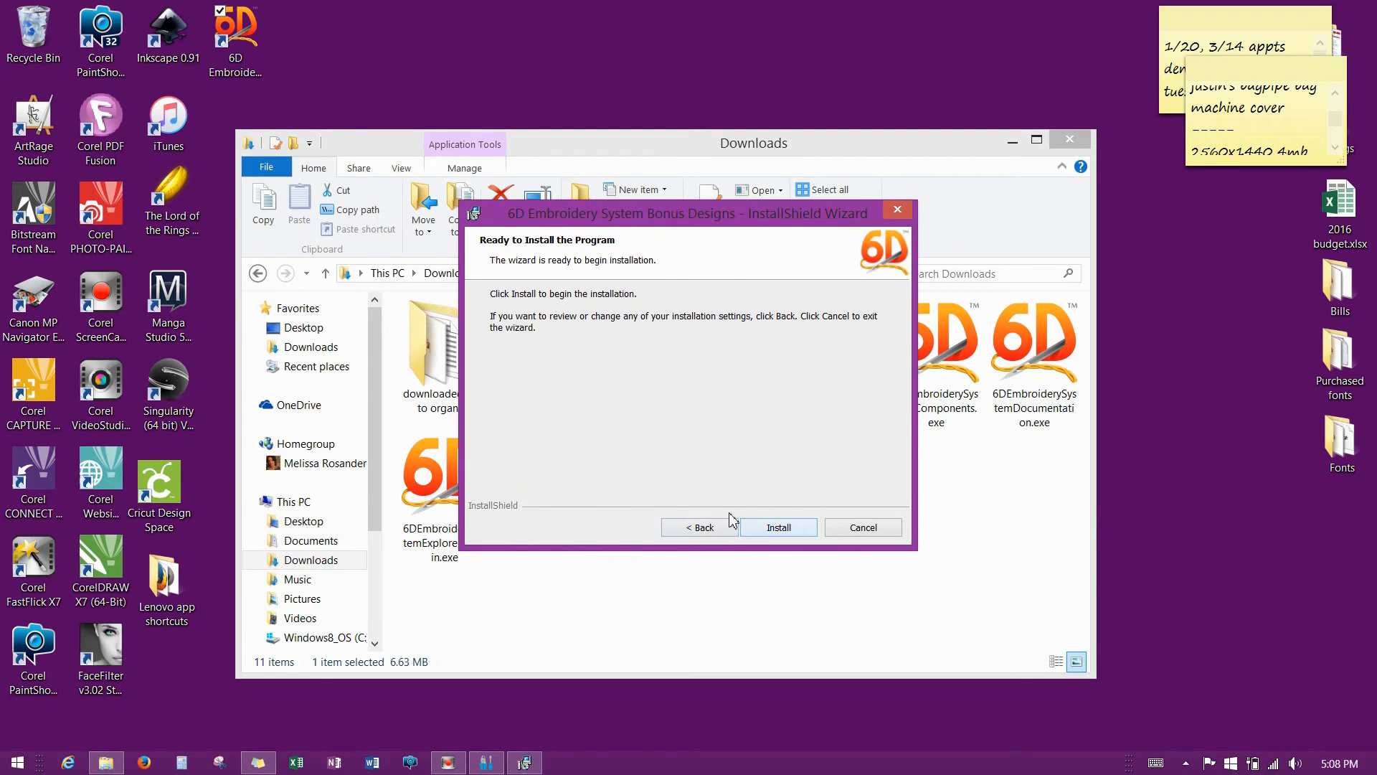
click(793, 534)
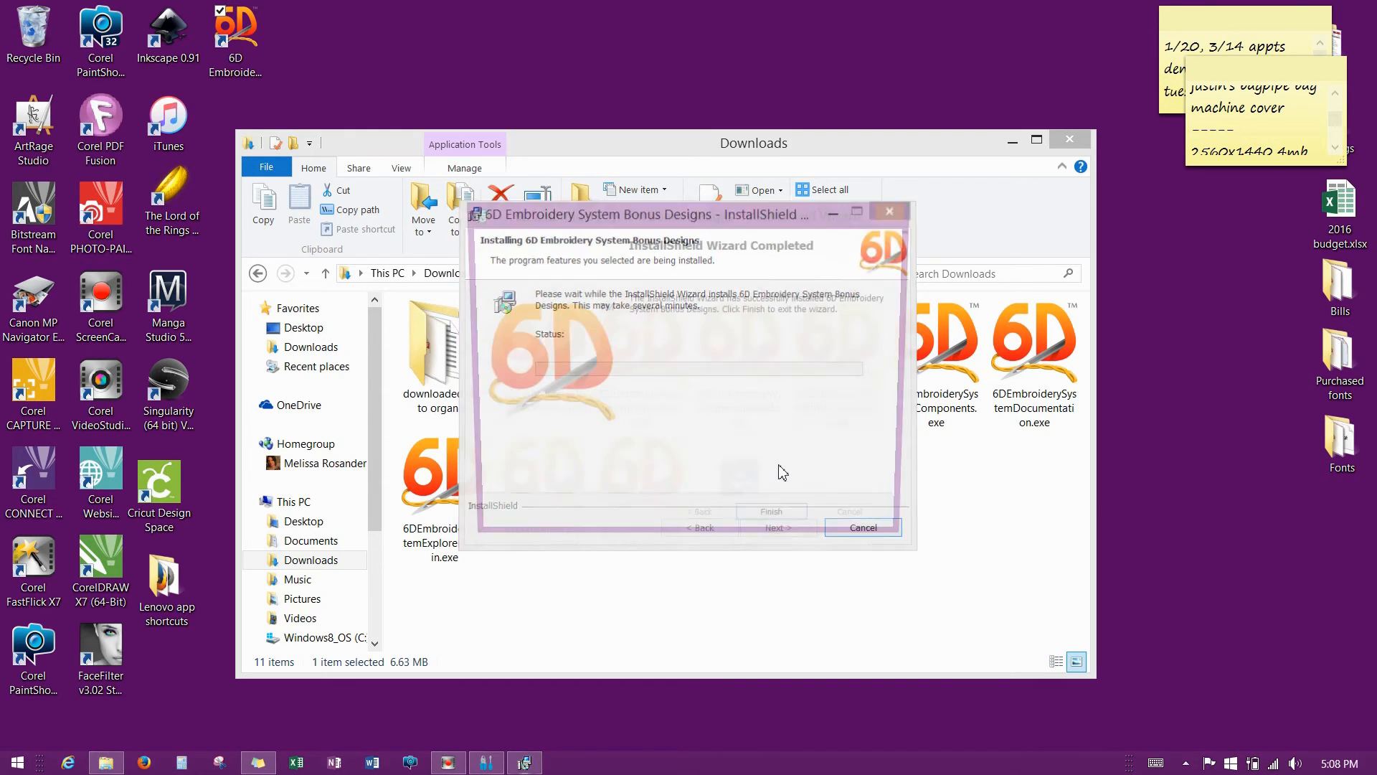
click(787, 530)
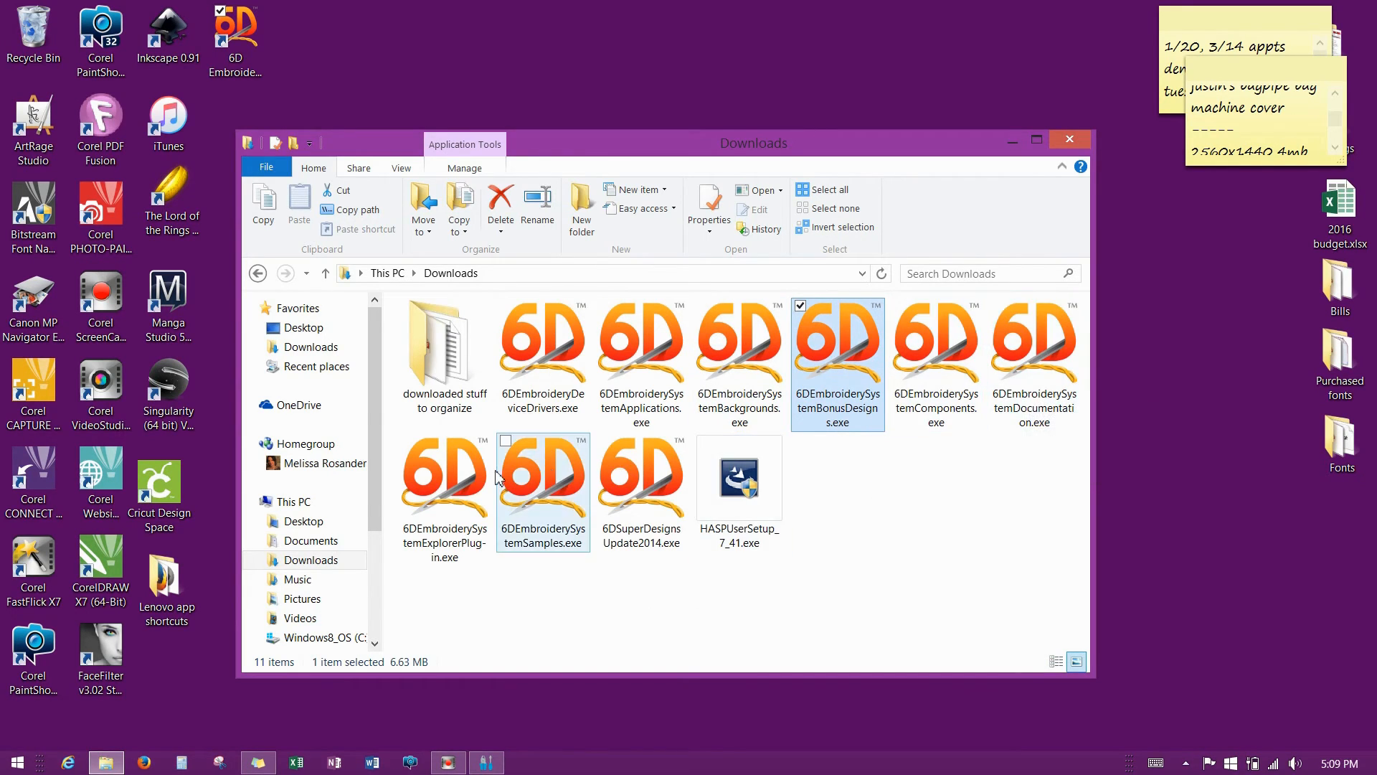
Launch the Samples installer and reposition its window to the upper middle of the screen.
double_click(564, 490)
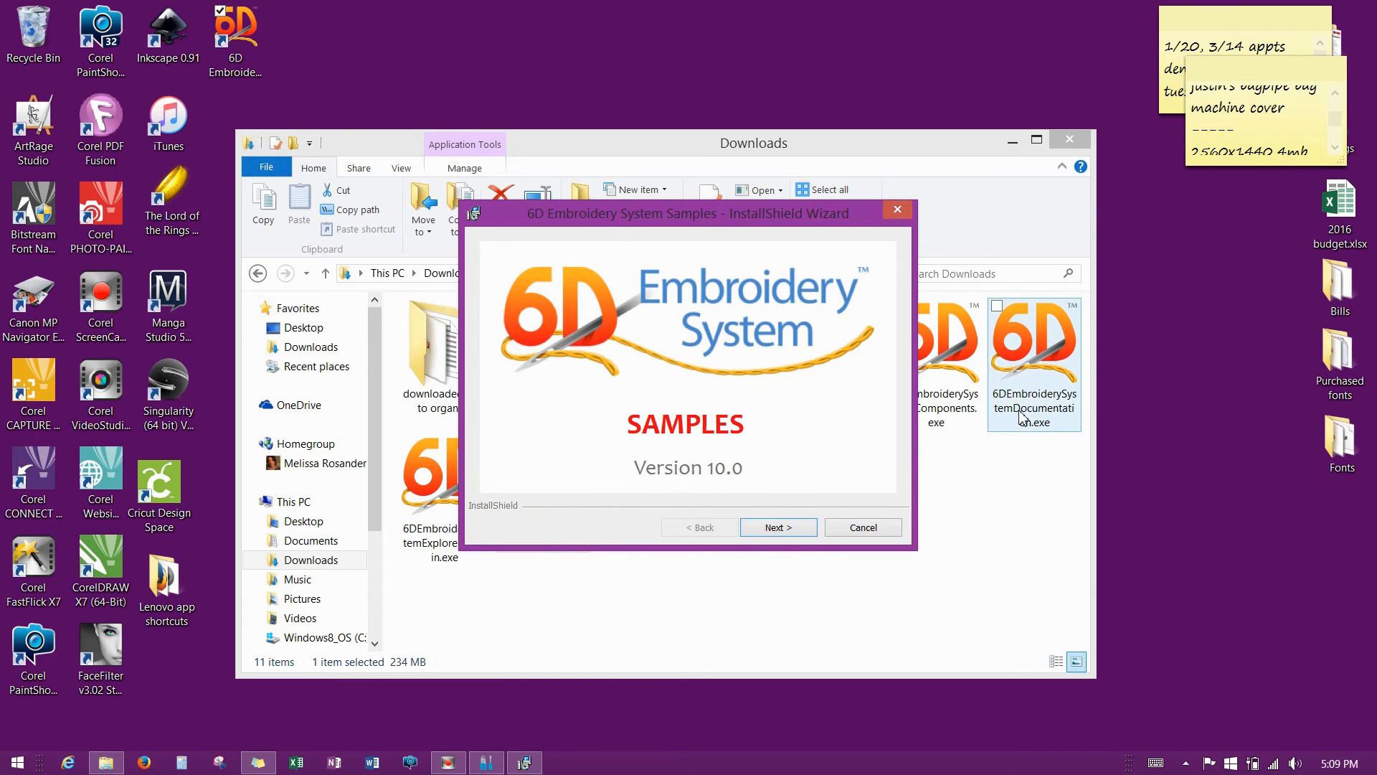
drag(707, 212, 1114, 259)
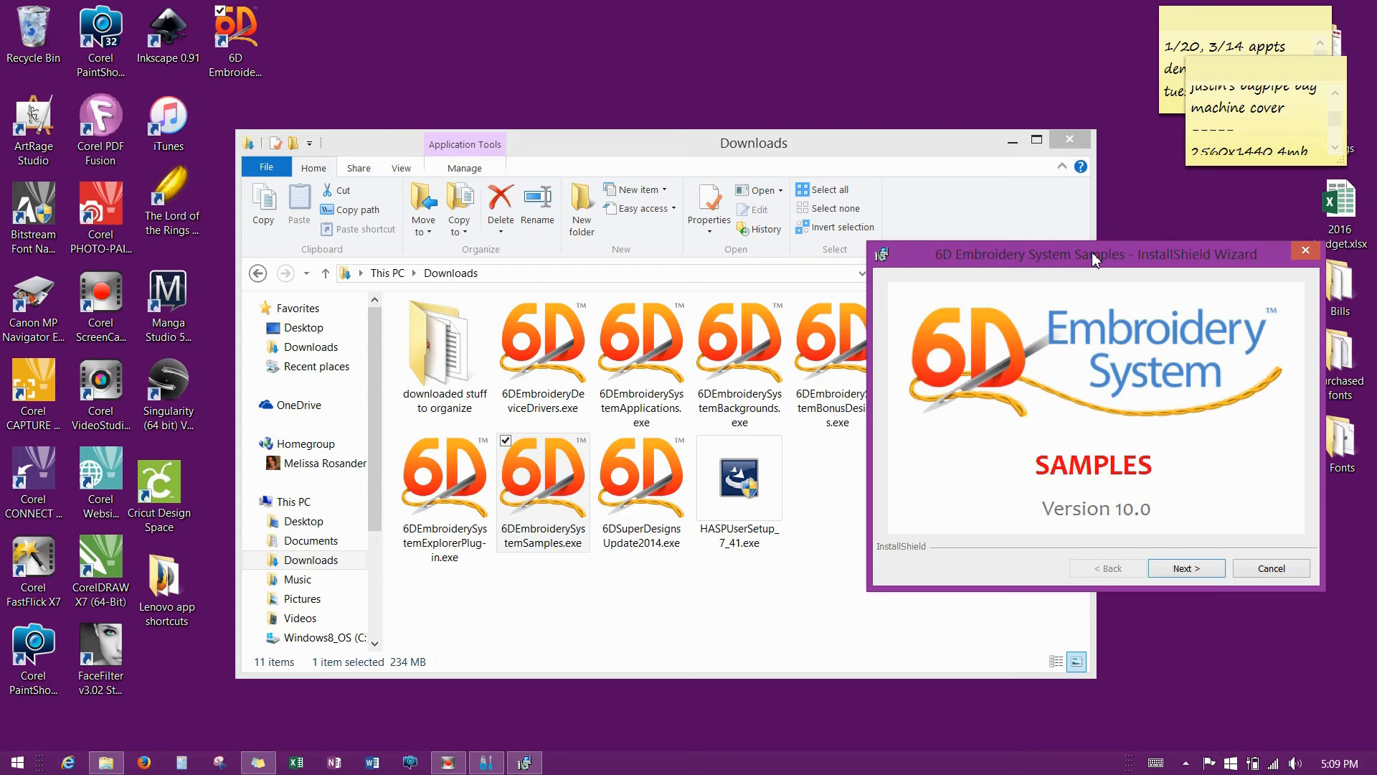
drag(1092, 252, 812, 62)
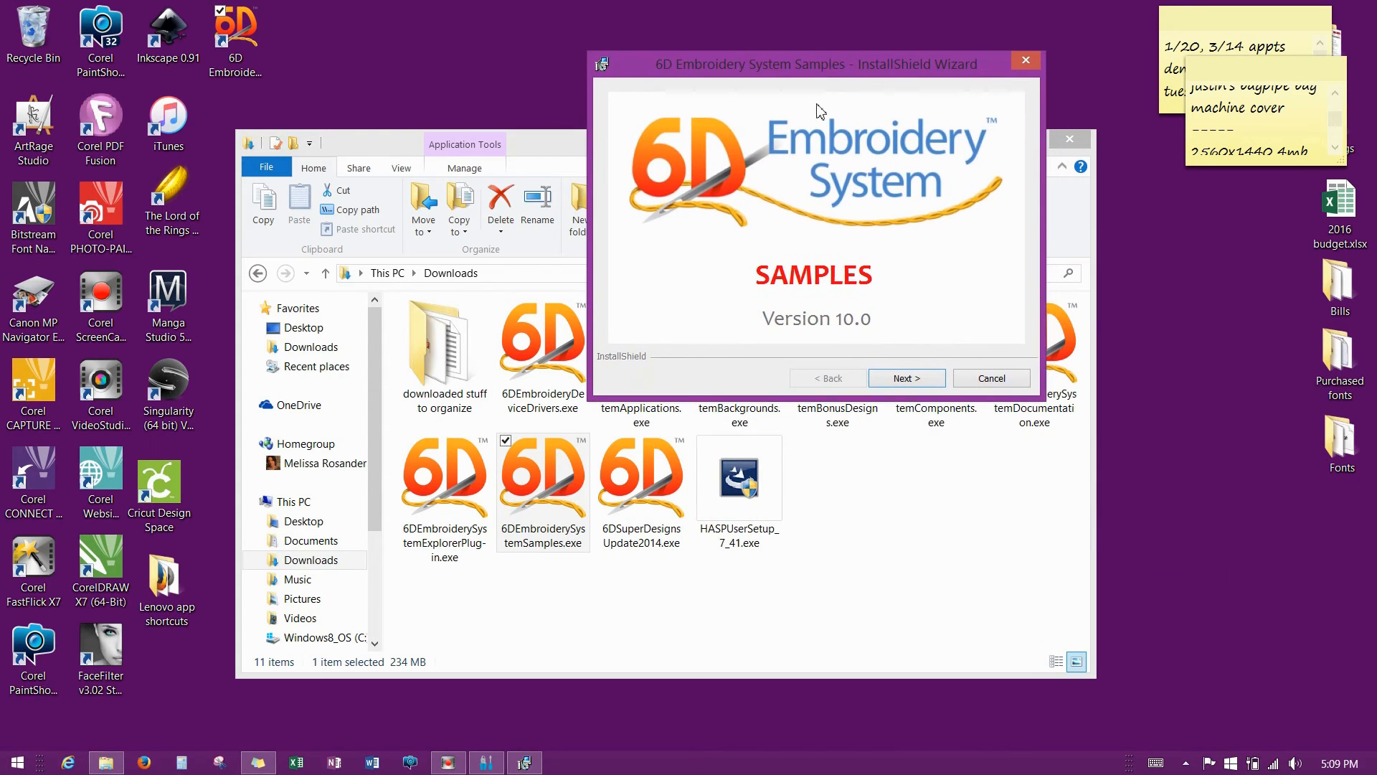
Accept the license, keep the default 6D Embroidery documents folder, and install the Samples.
click(919, 381)
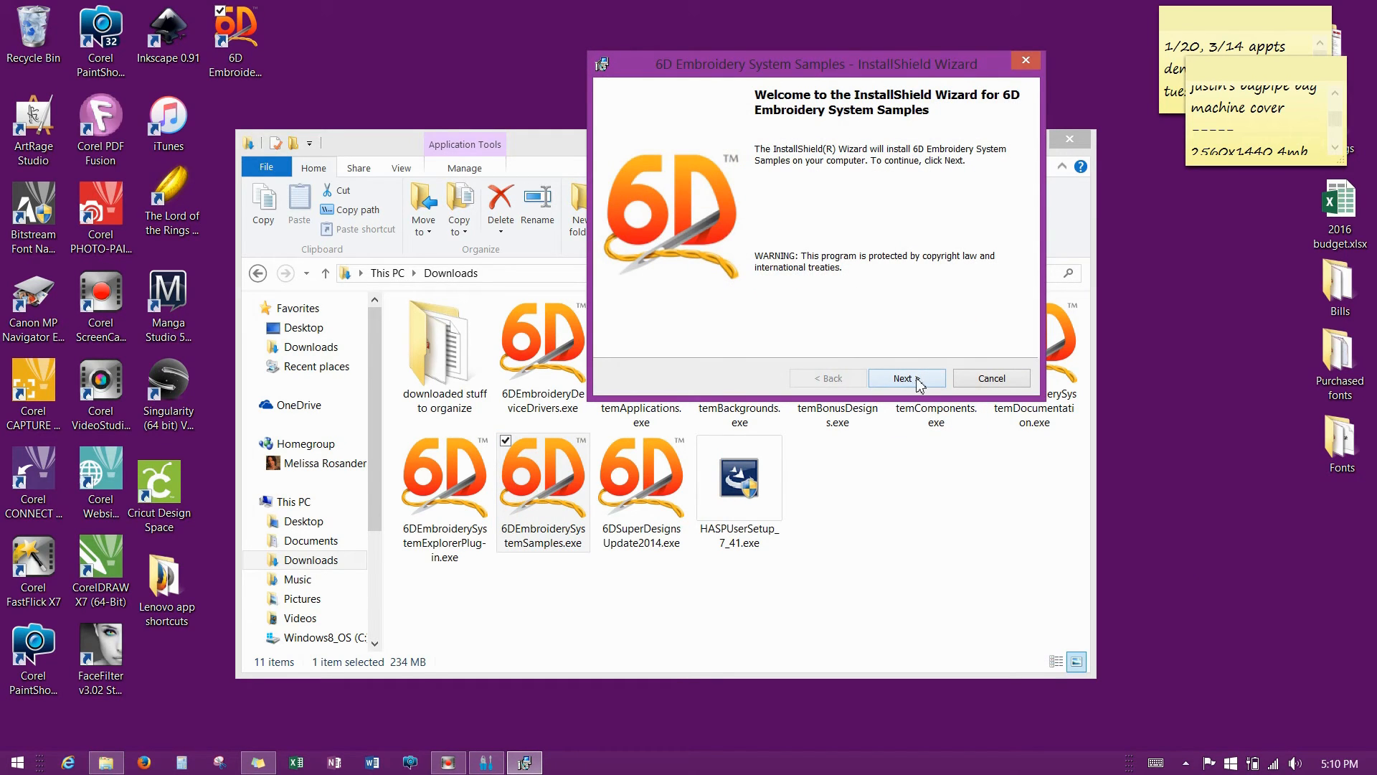
click(919, 381)
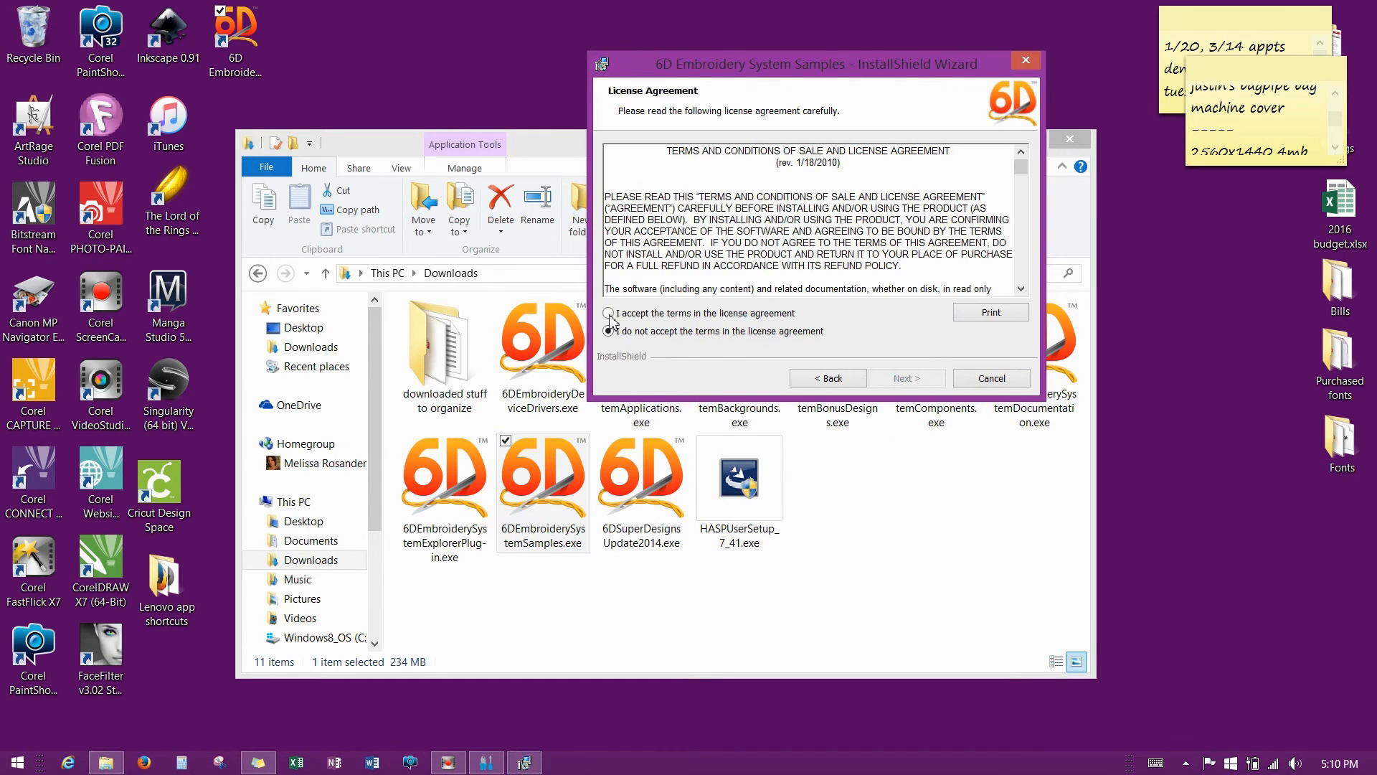
click(609, 314)
click(907, 378)
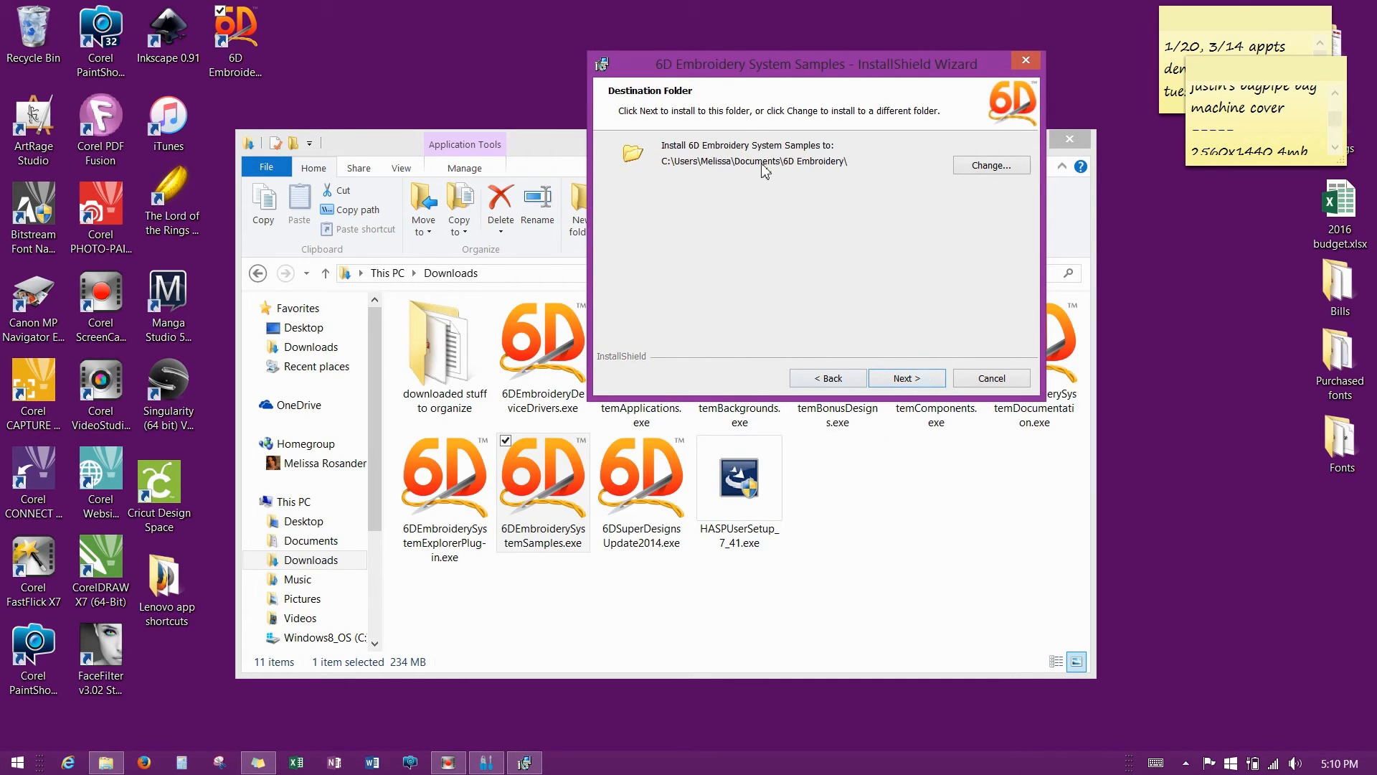
click(908, 381)
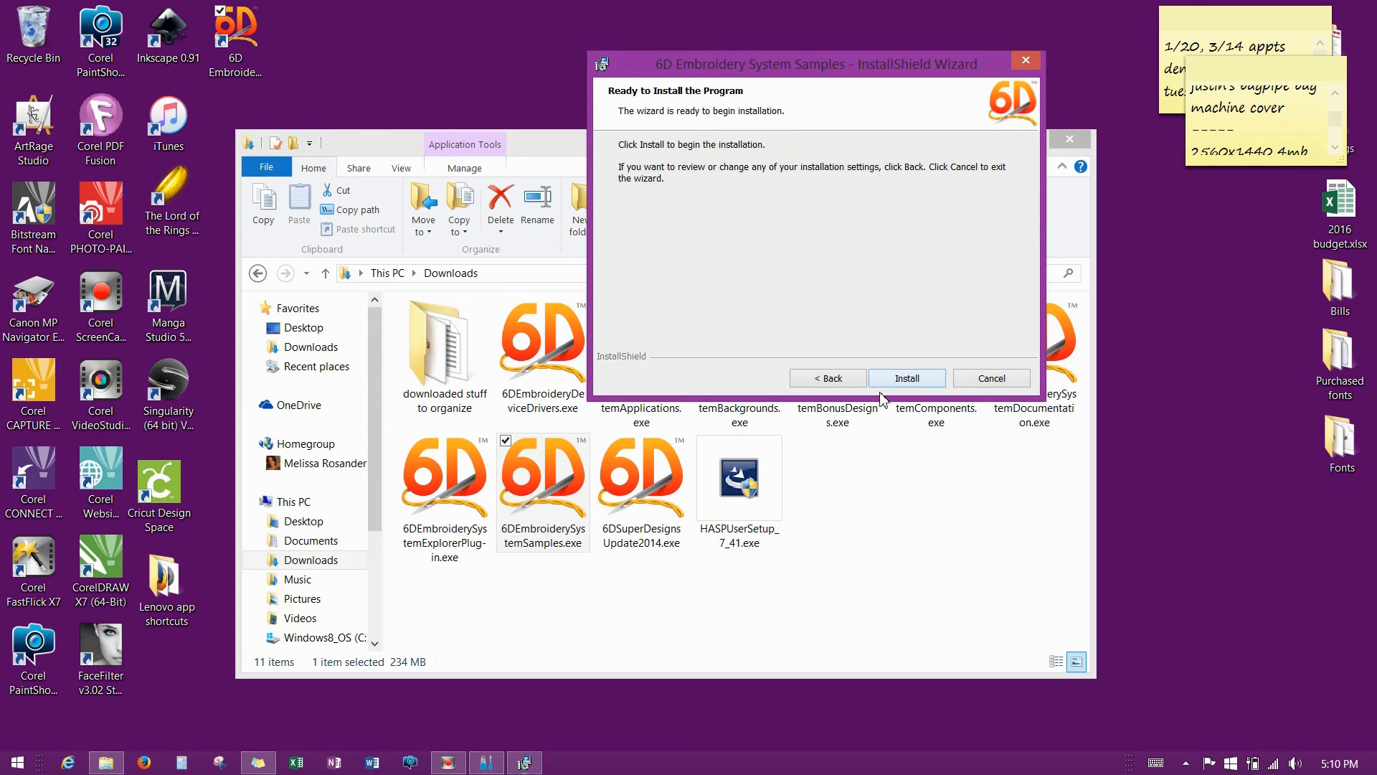
click(908, 380)
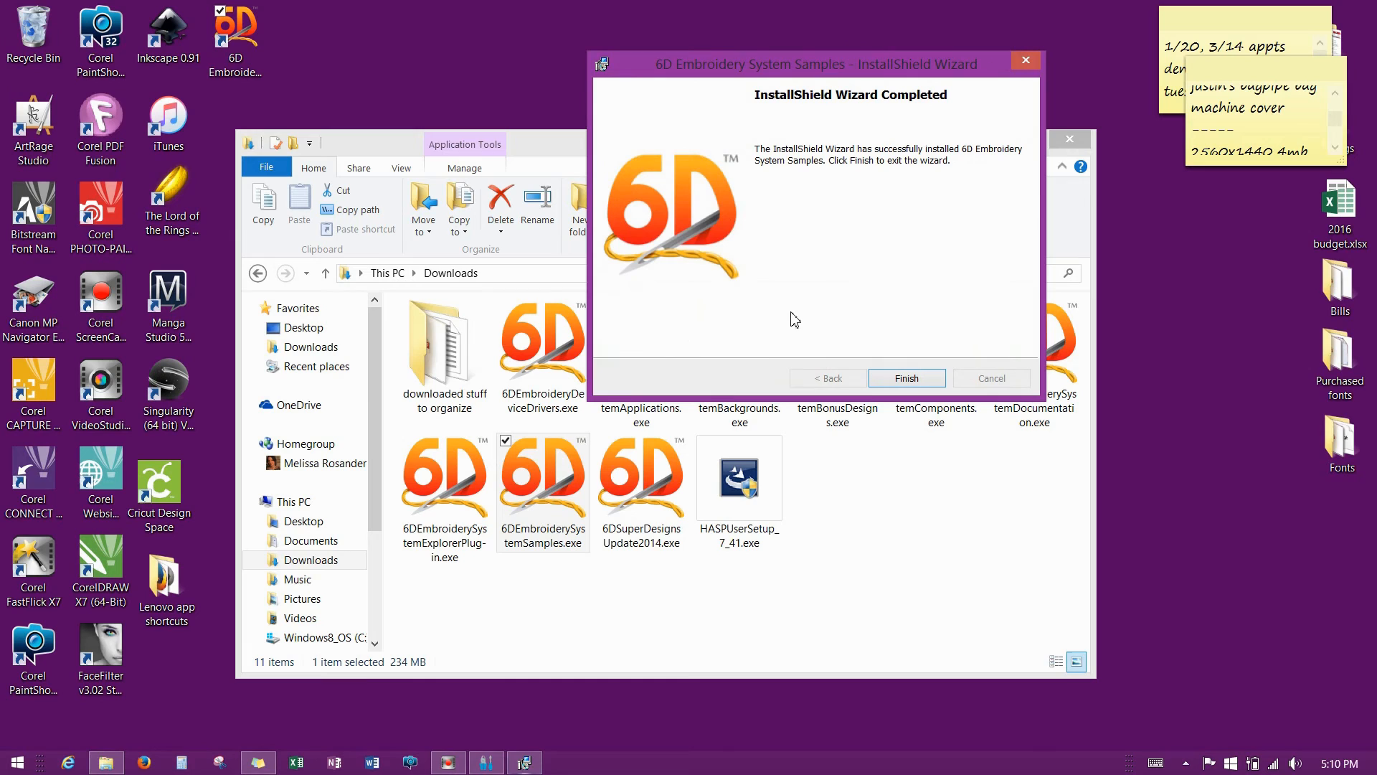
click(907, 378)
click(633, 614)
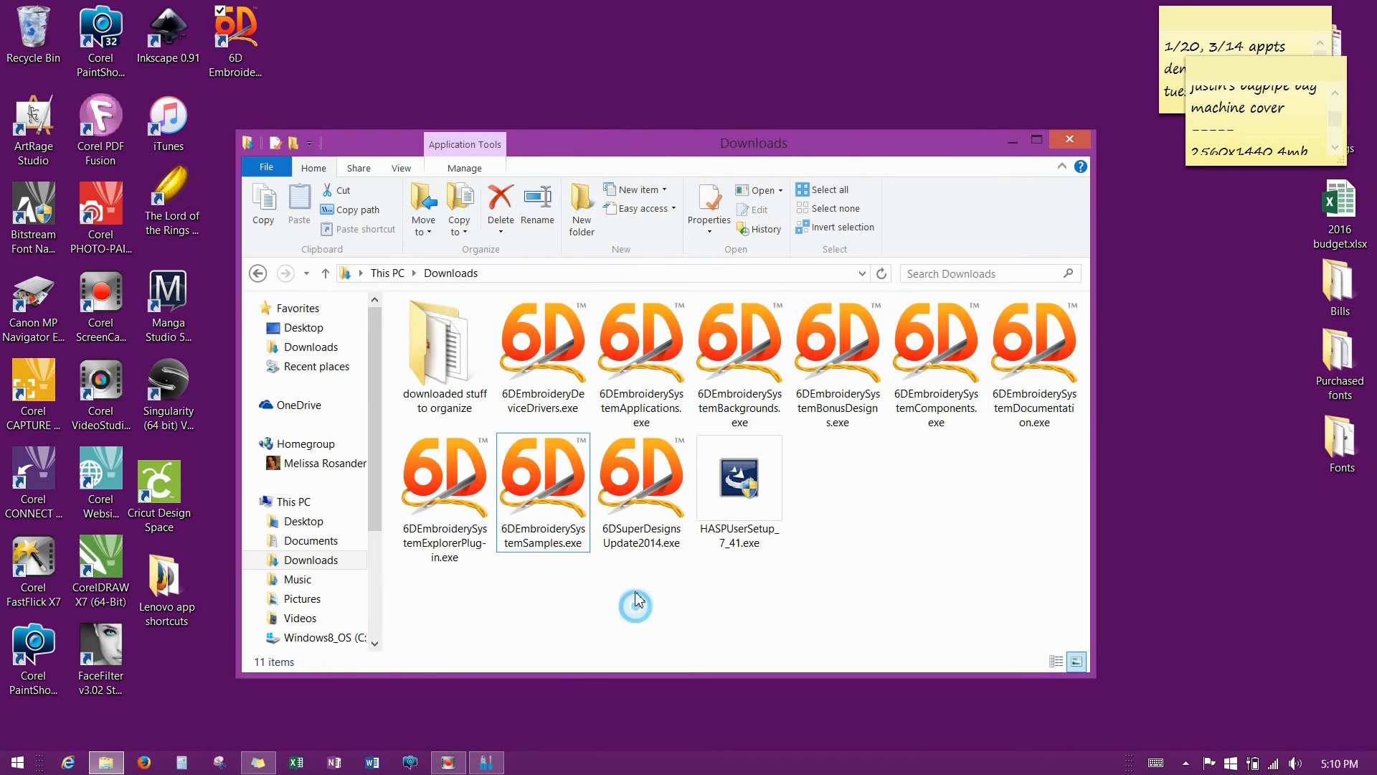
Run 6DSuperDesignsUpdate2014.exe, confirm the language, keep the default folder, and install the update.
double_click(626, 497)
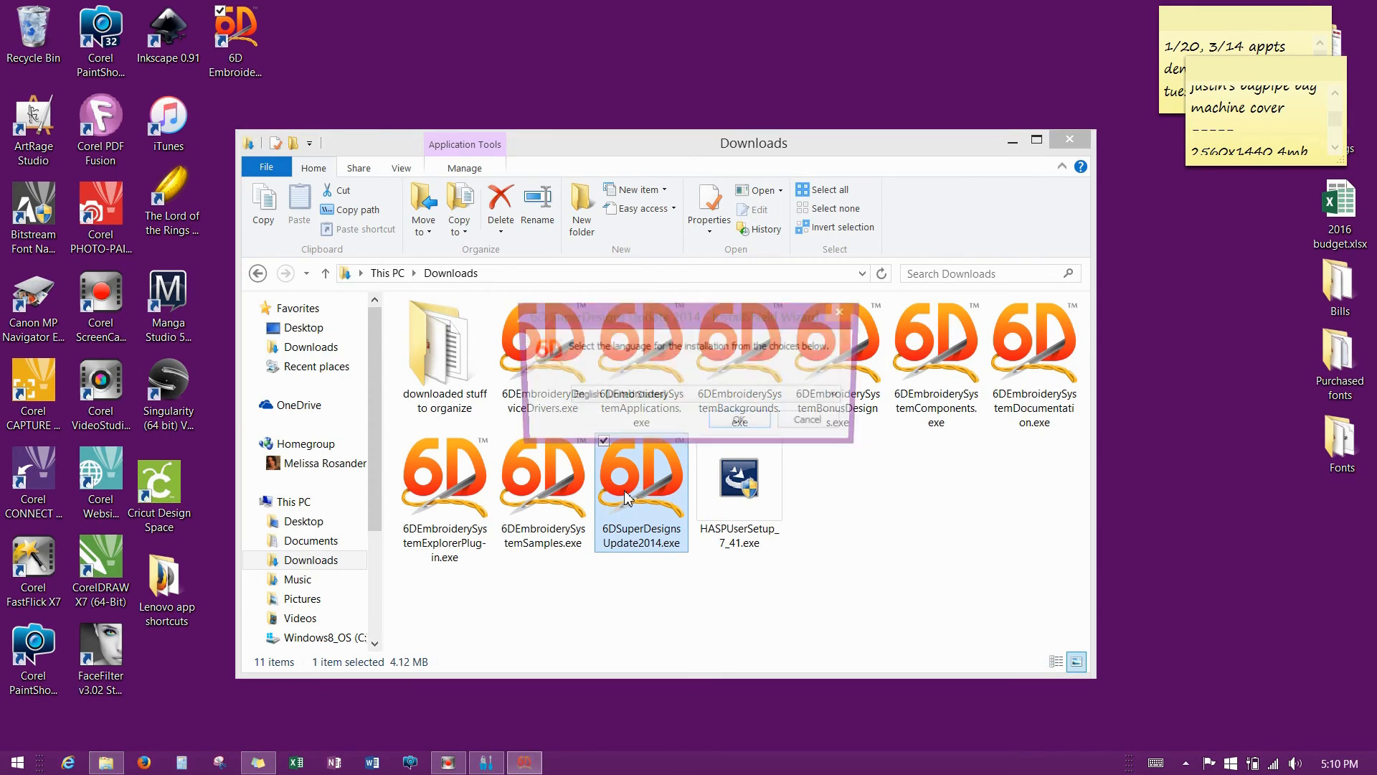
click(744, 424)
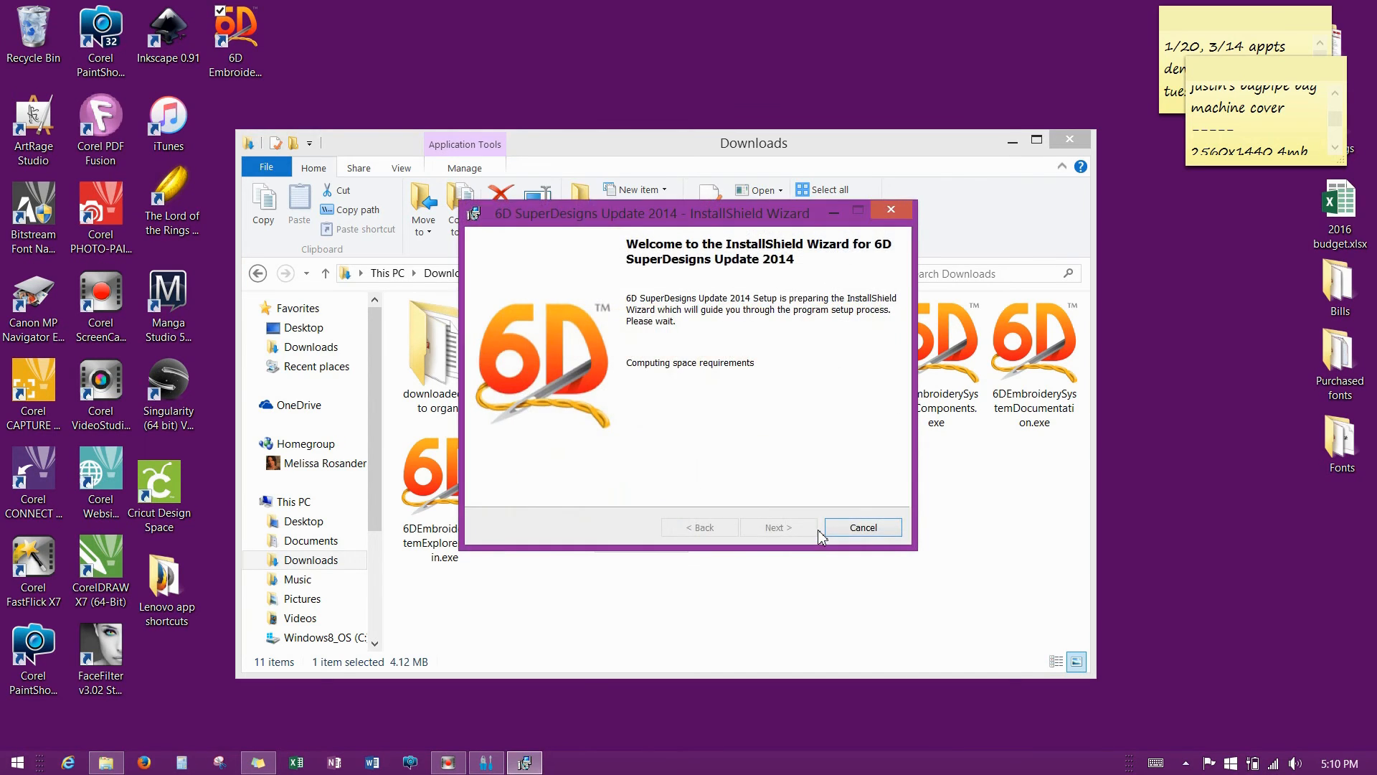
click(781, 531)
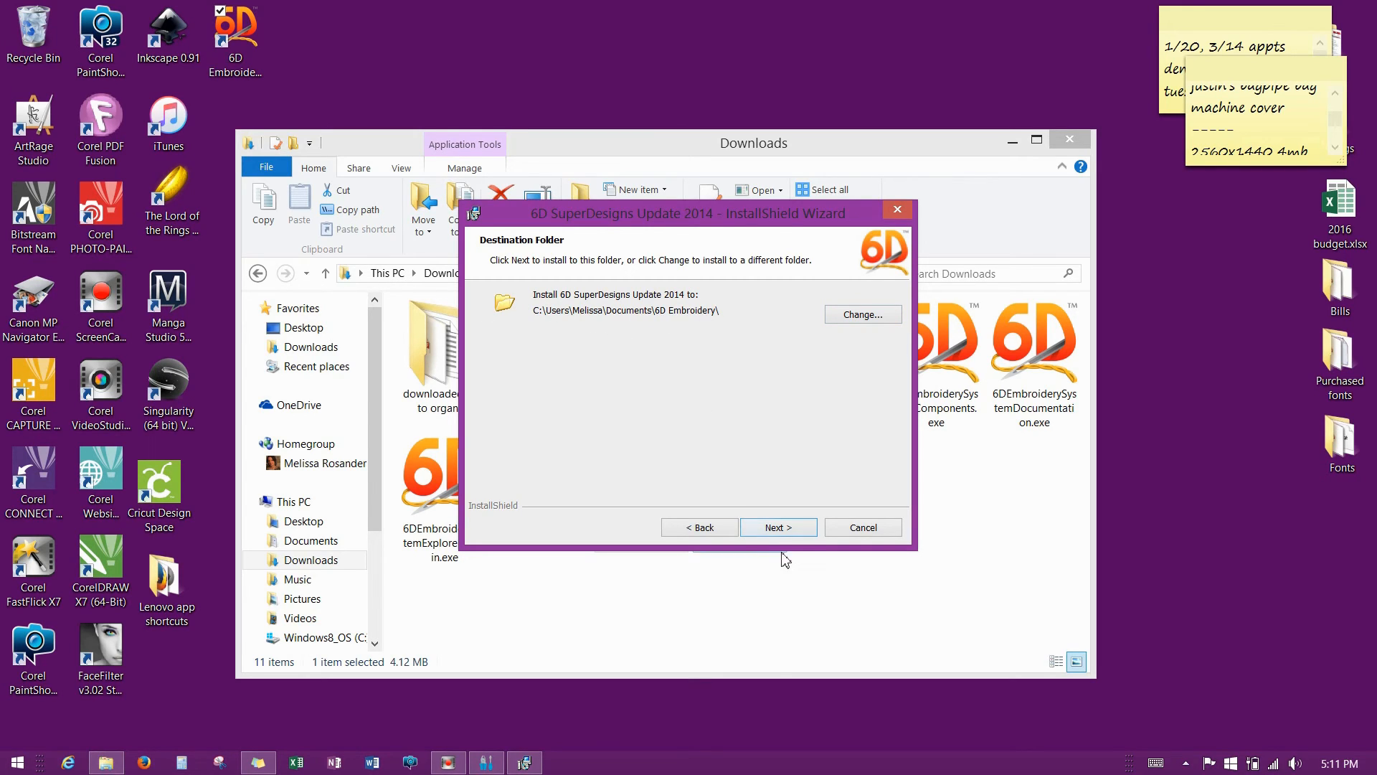
click(787, 534)
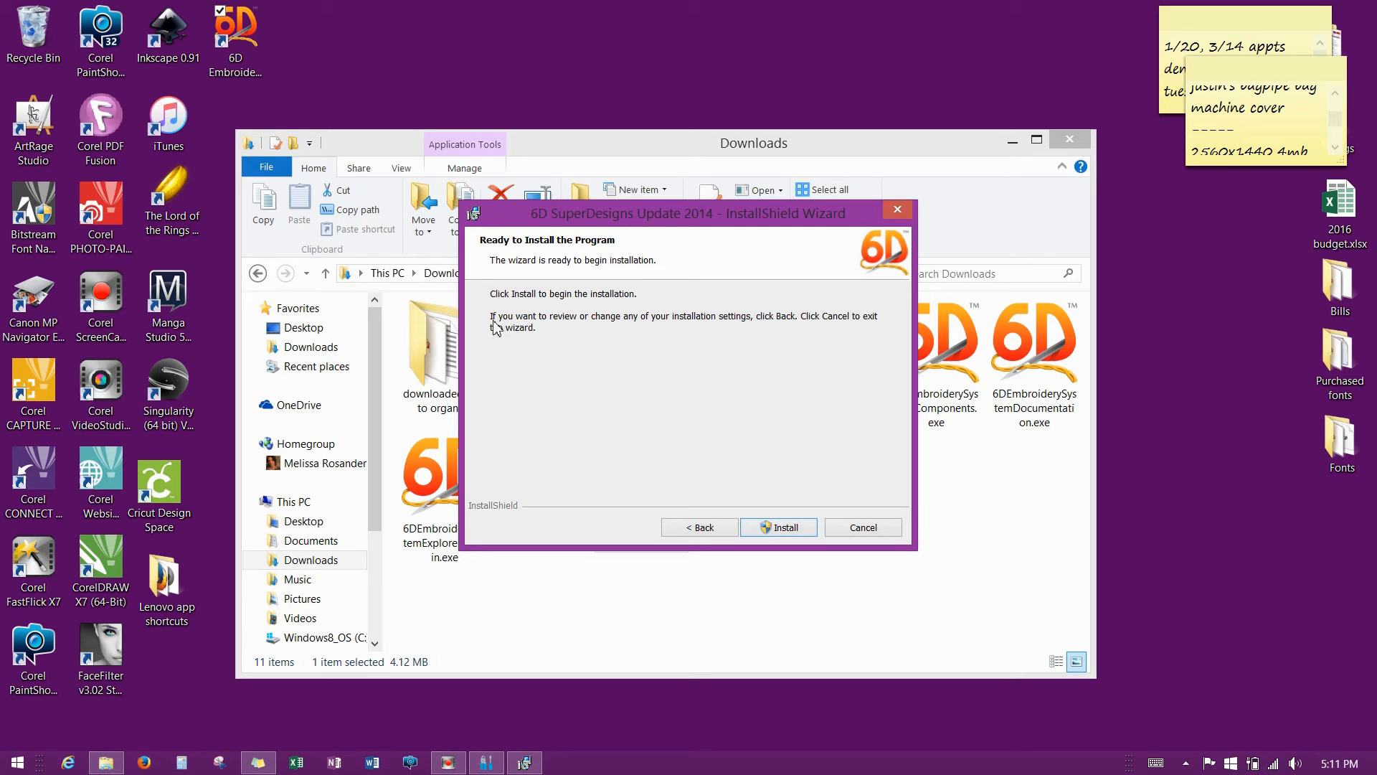
click(787, 531)
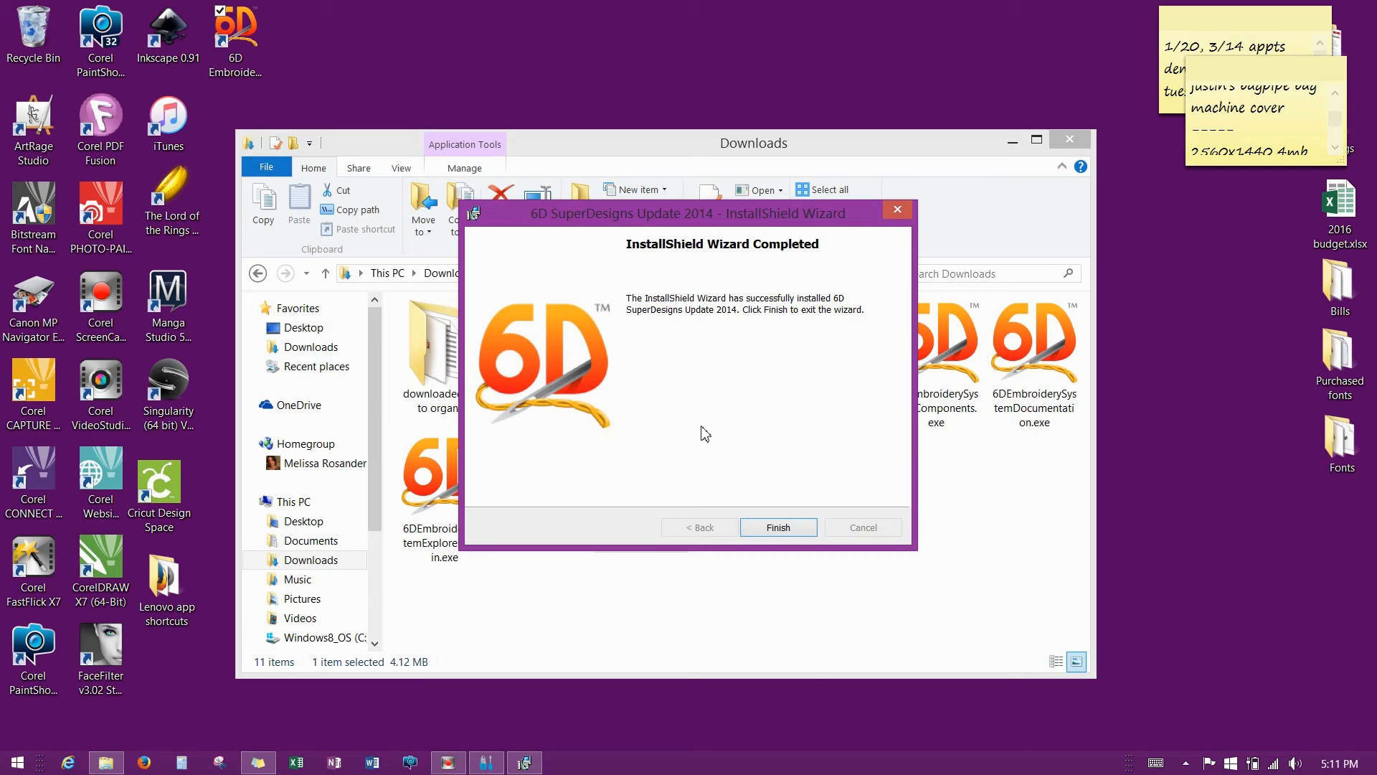
click(778, 527)
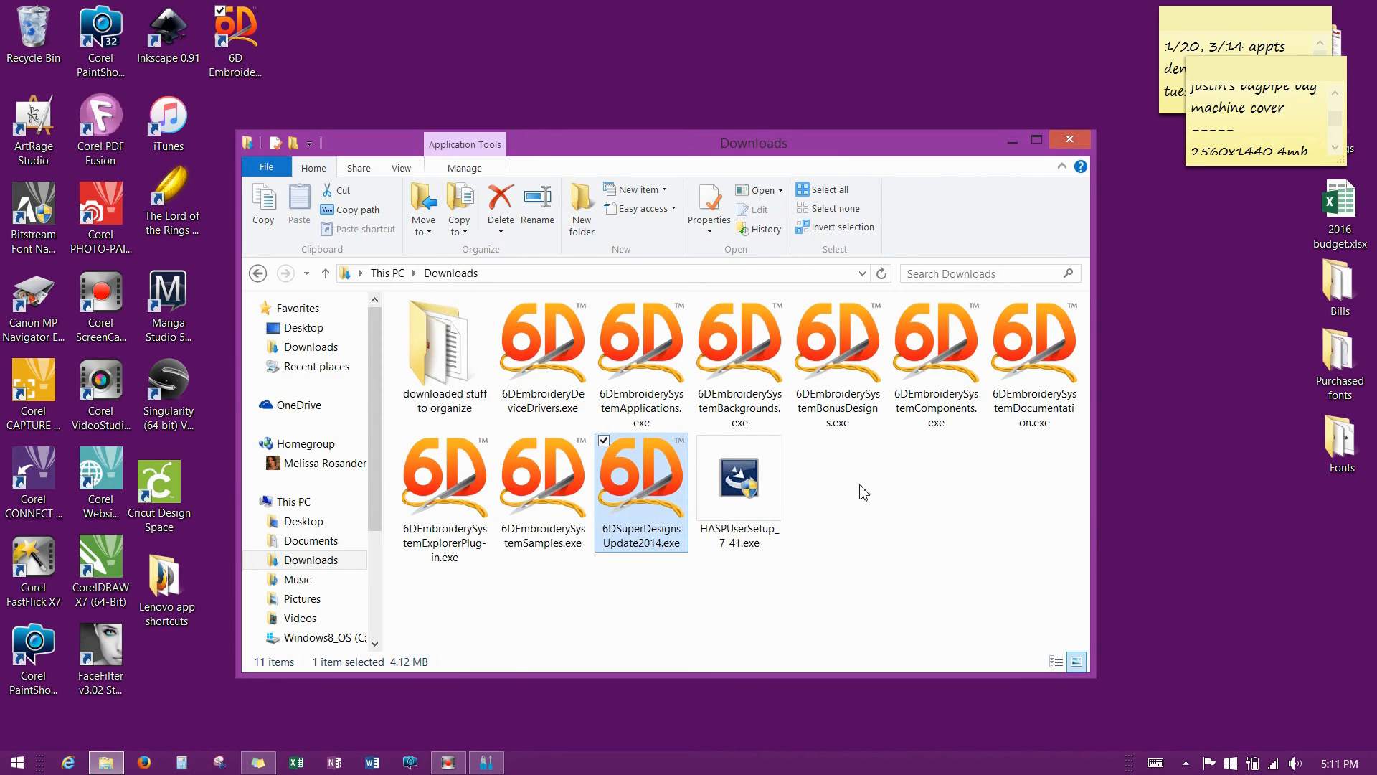
Close the leftover 6D Configure window and open the 6D Embroidery System shortcuts folder.
drag(834, 149, 923, 146)
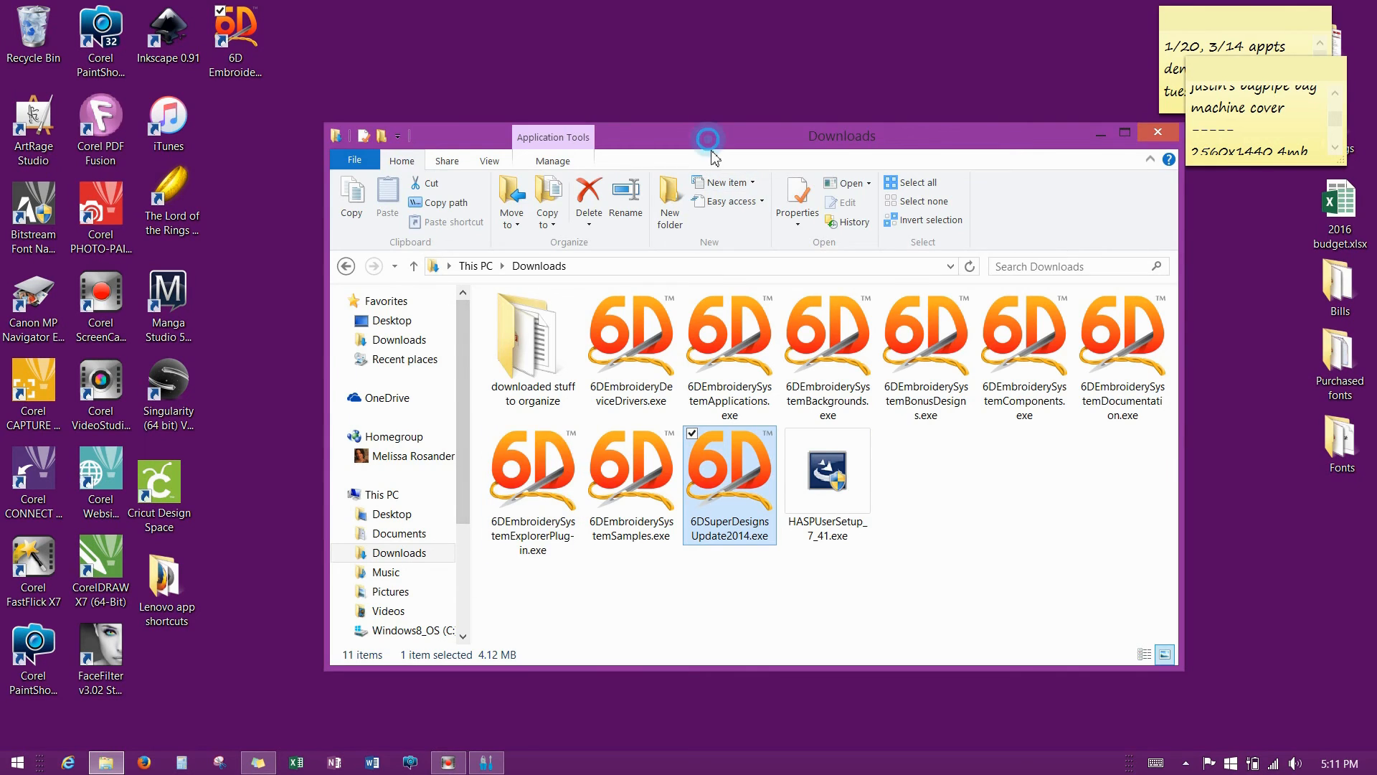
drag(705, 160, 652, 68)
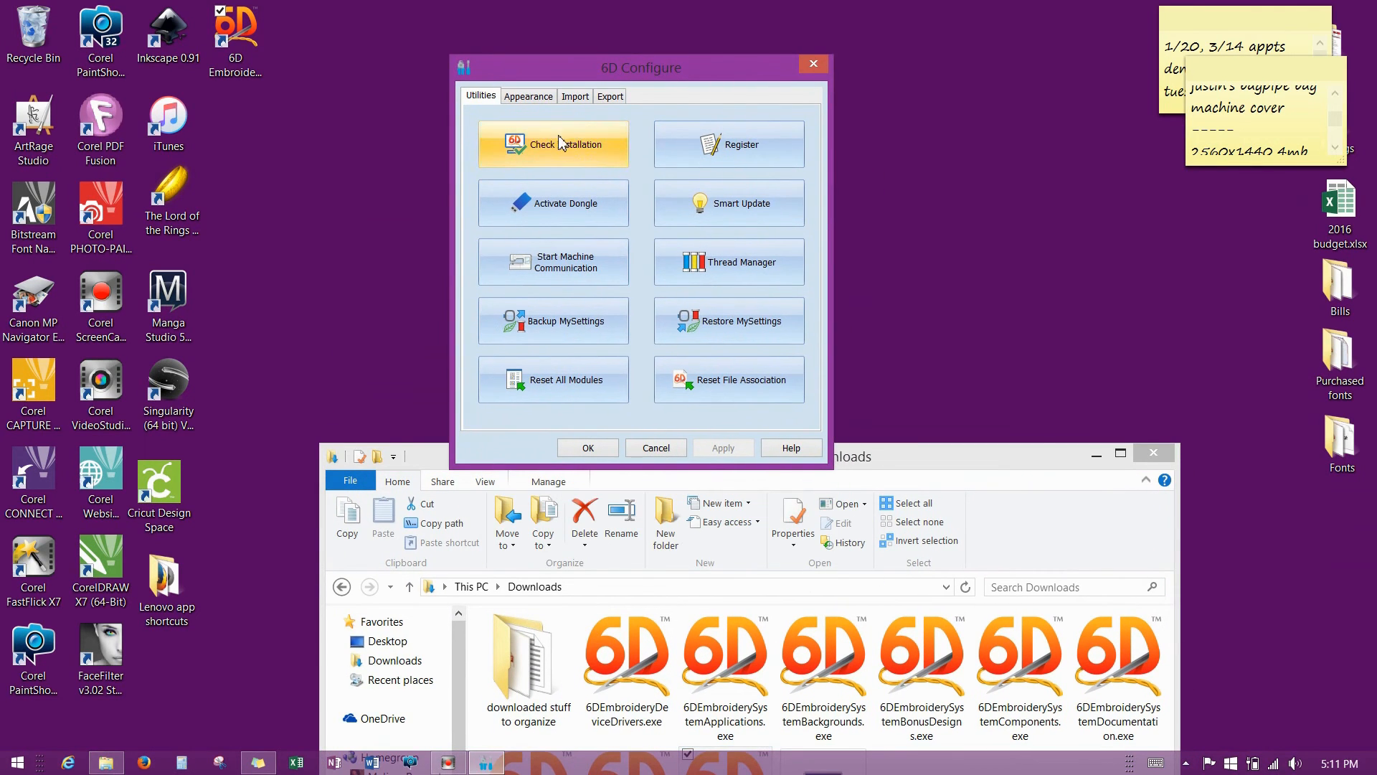
click(812, 66)
drag(799, 459, 850, 164)
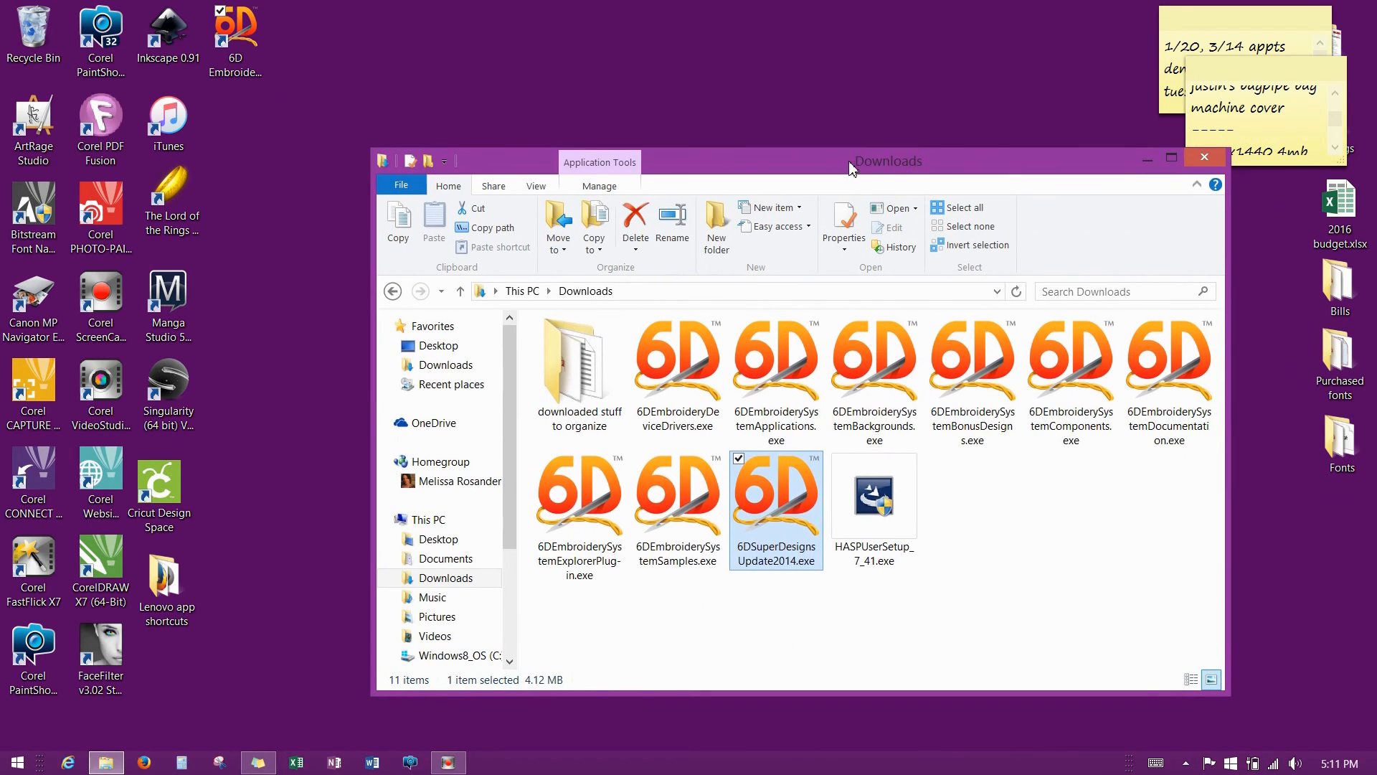
double_click(260, 60)
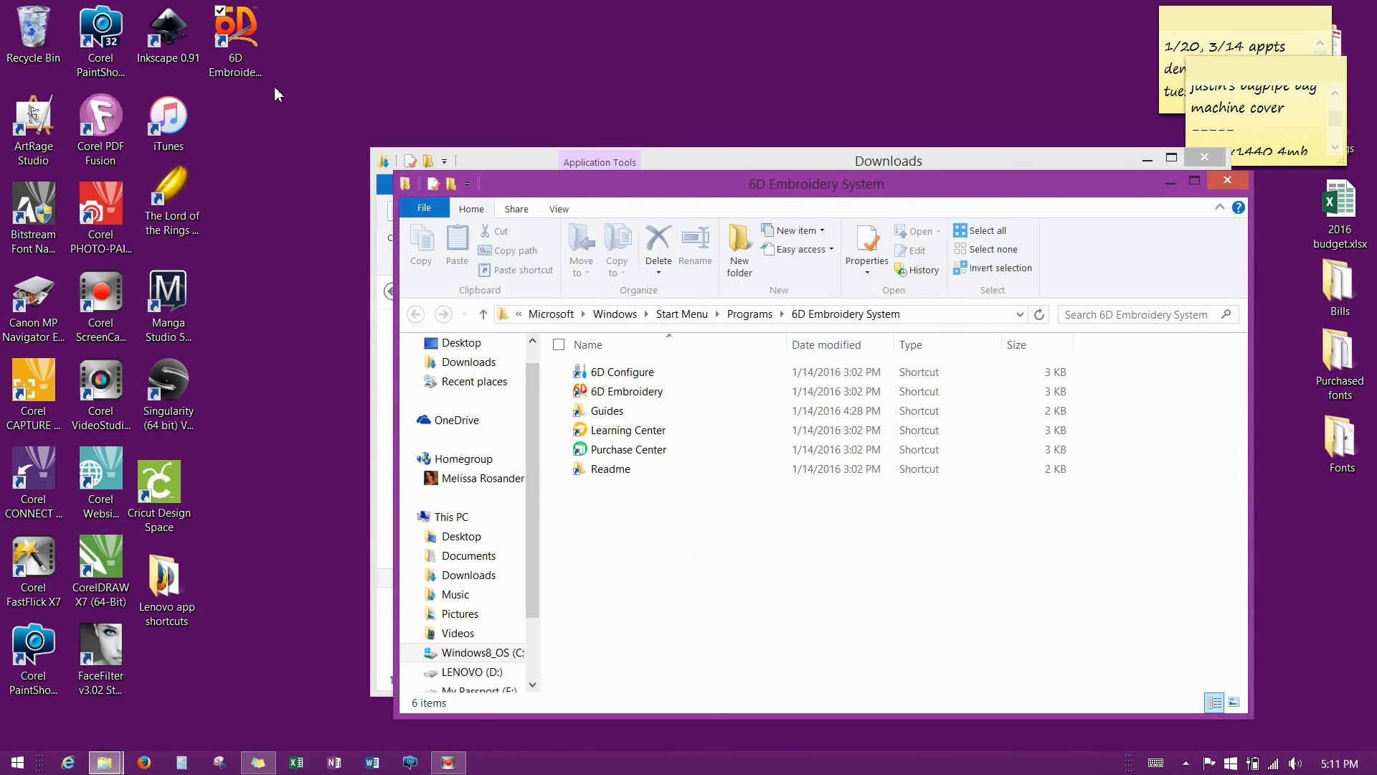
Create a desktop shortcut for 6D Embroidery from its Start Menu folder entry.
click(637, 399)
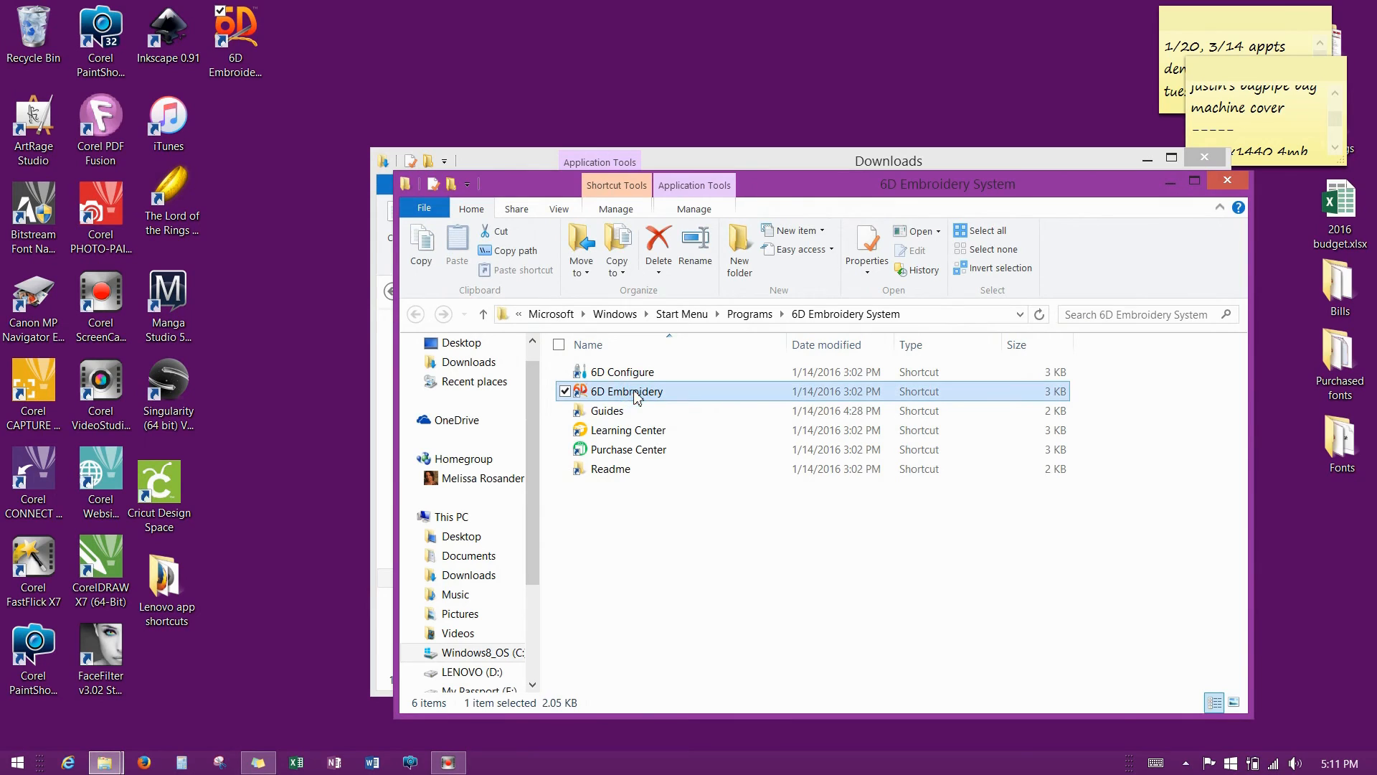
click(251, 64)
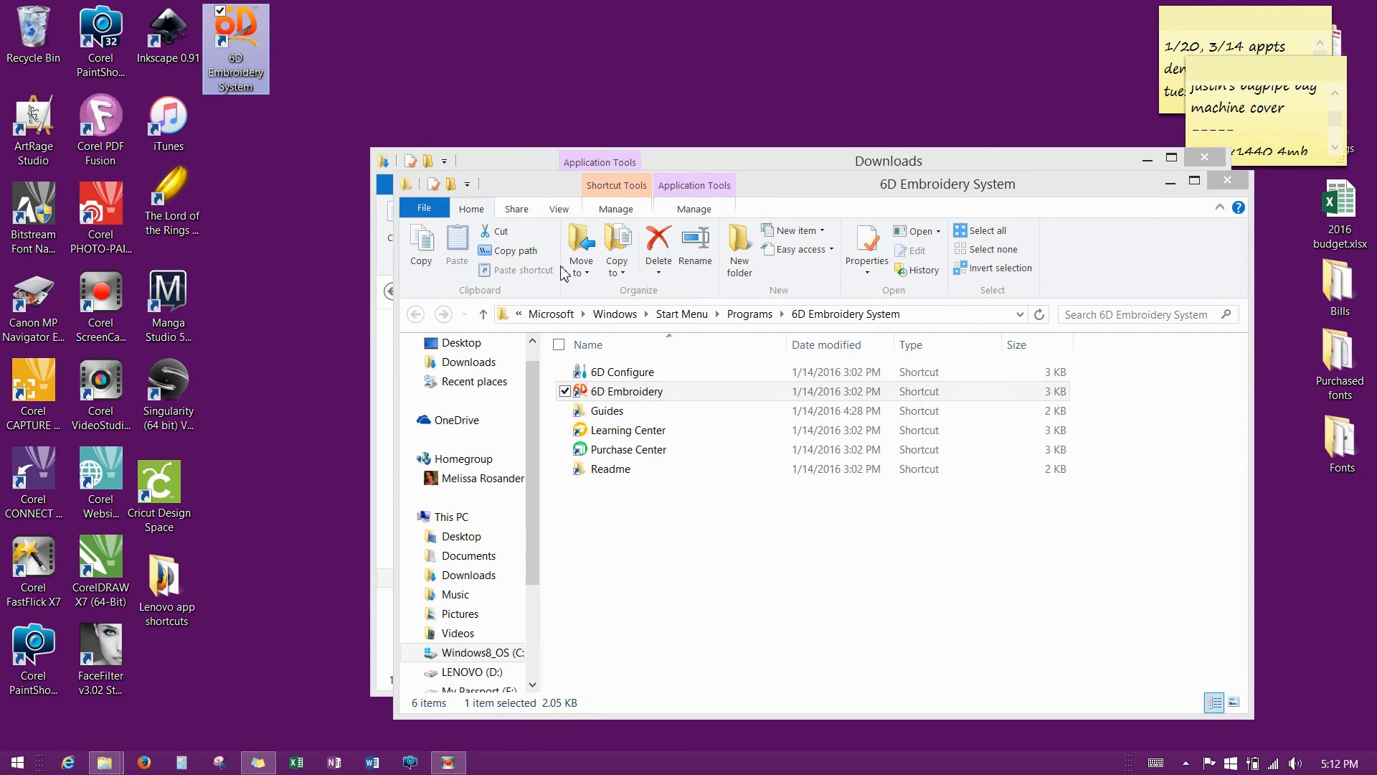
click(577, 391)
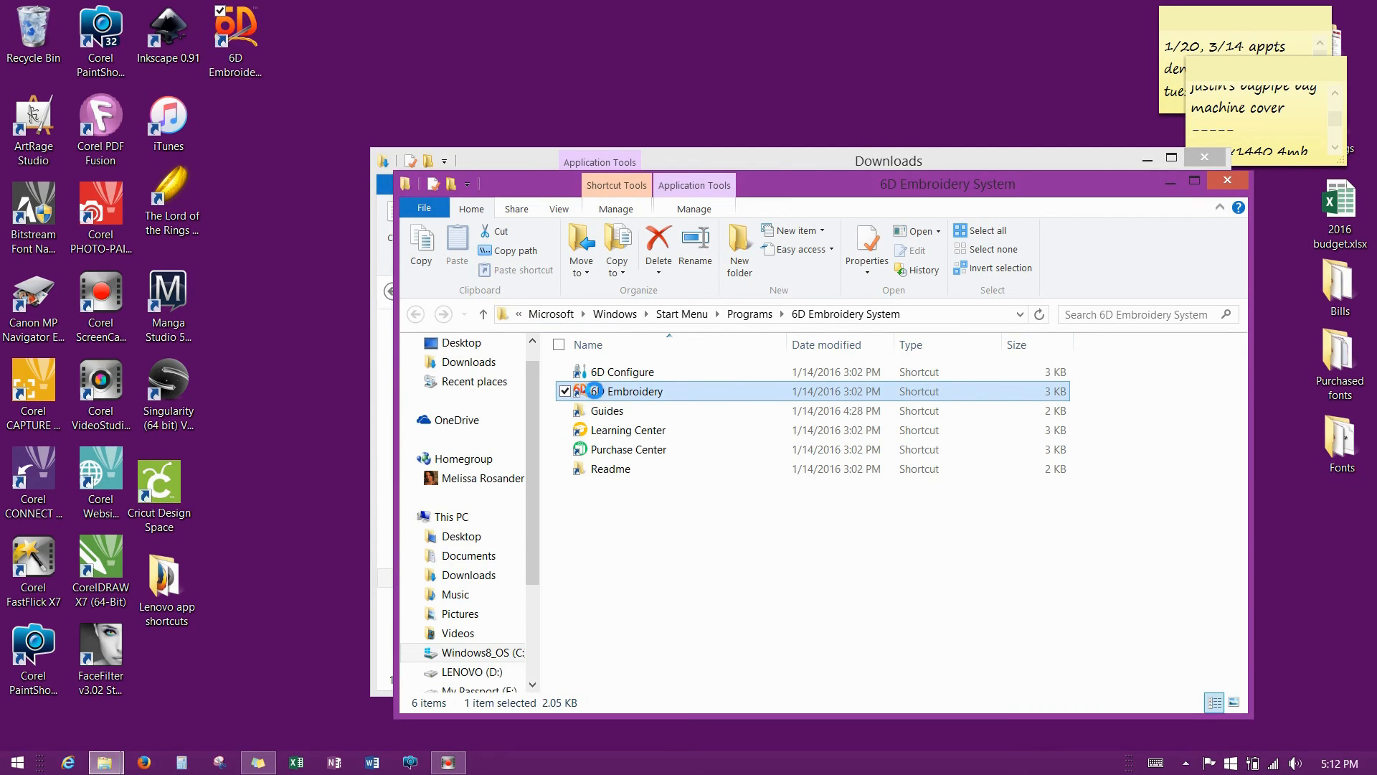
right_click(595, 395)
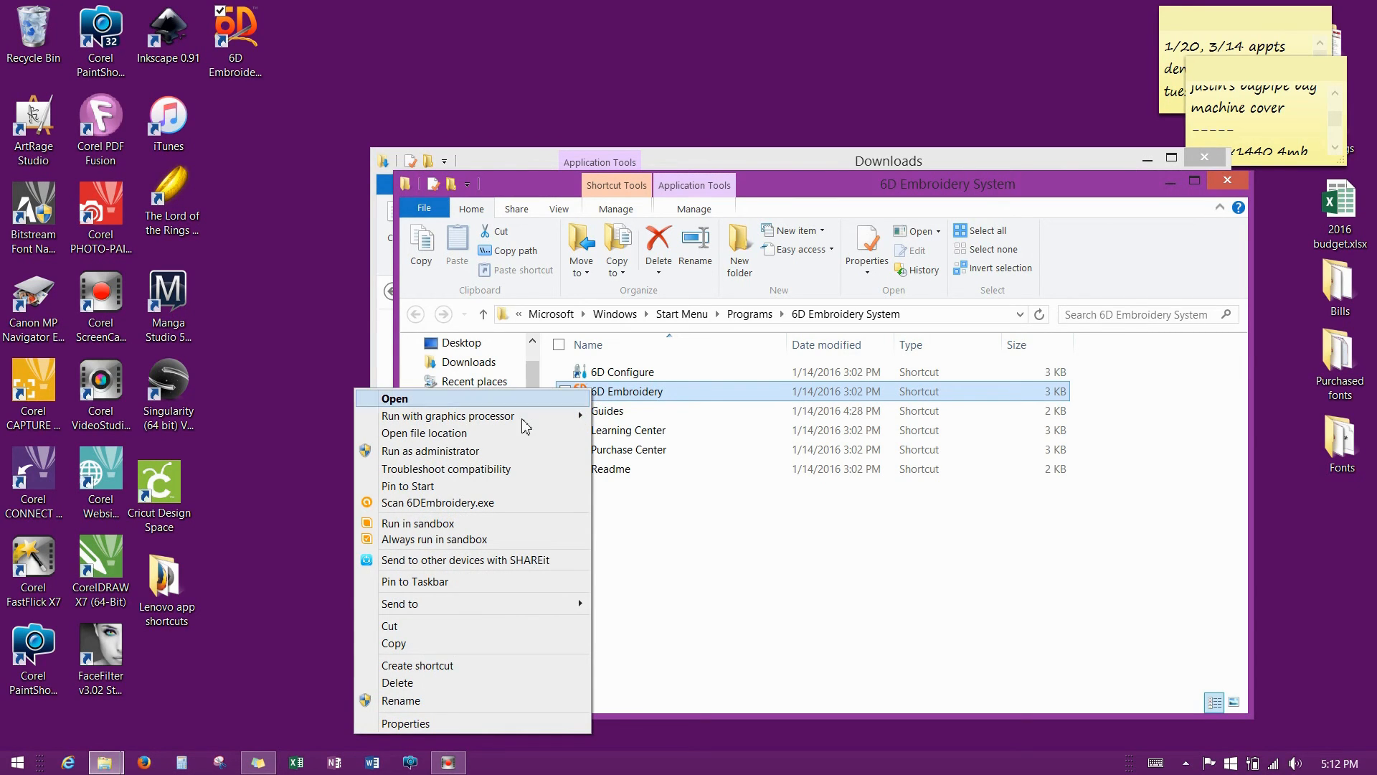
click(439, 665)
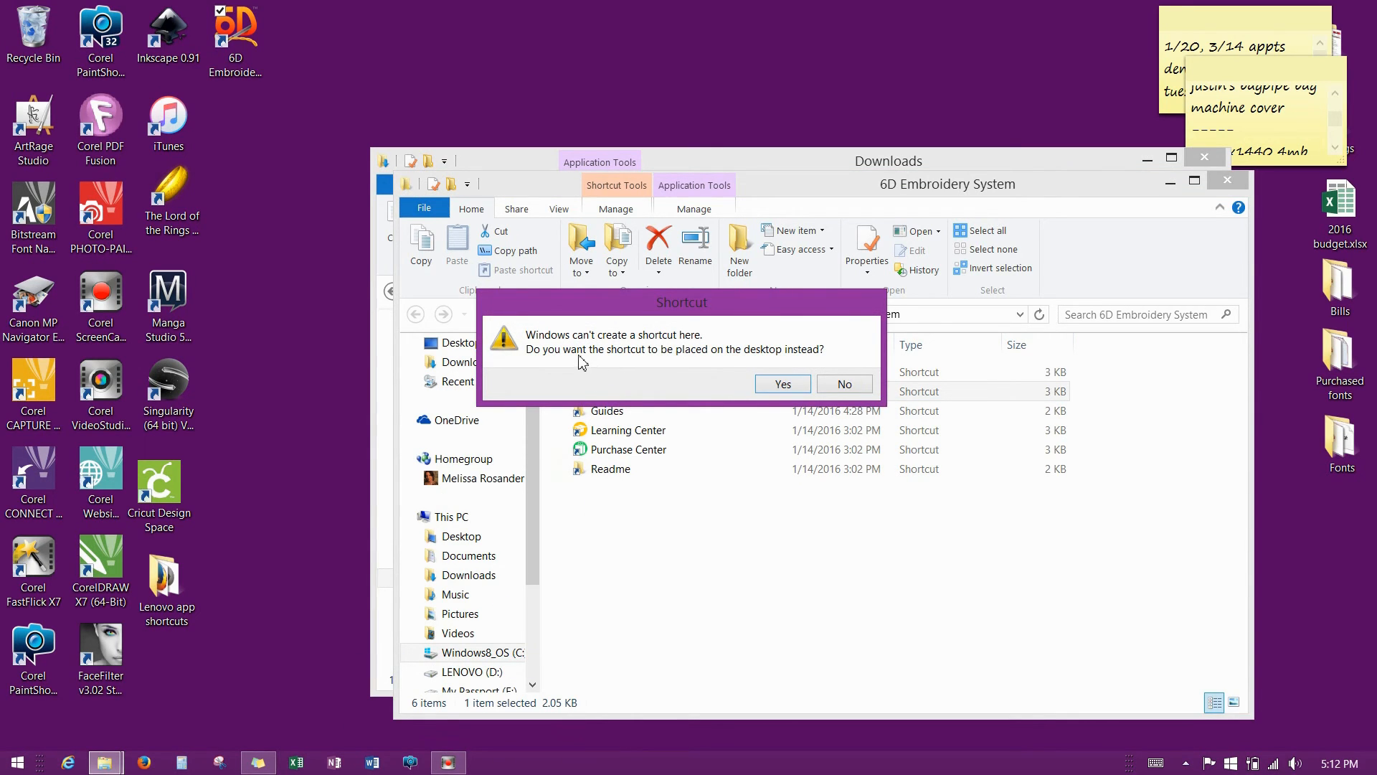
click(784, 384)
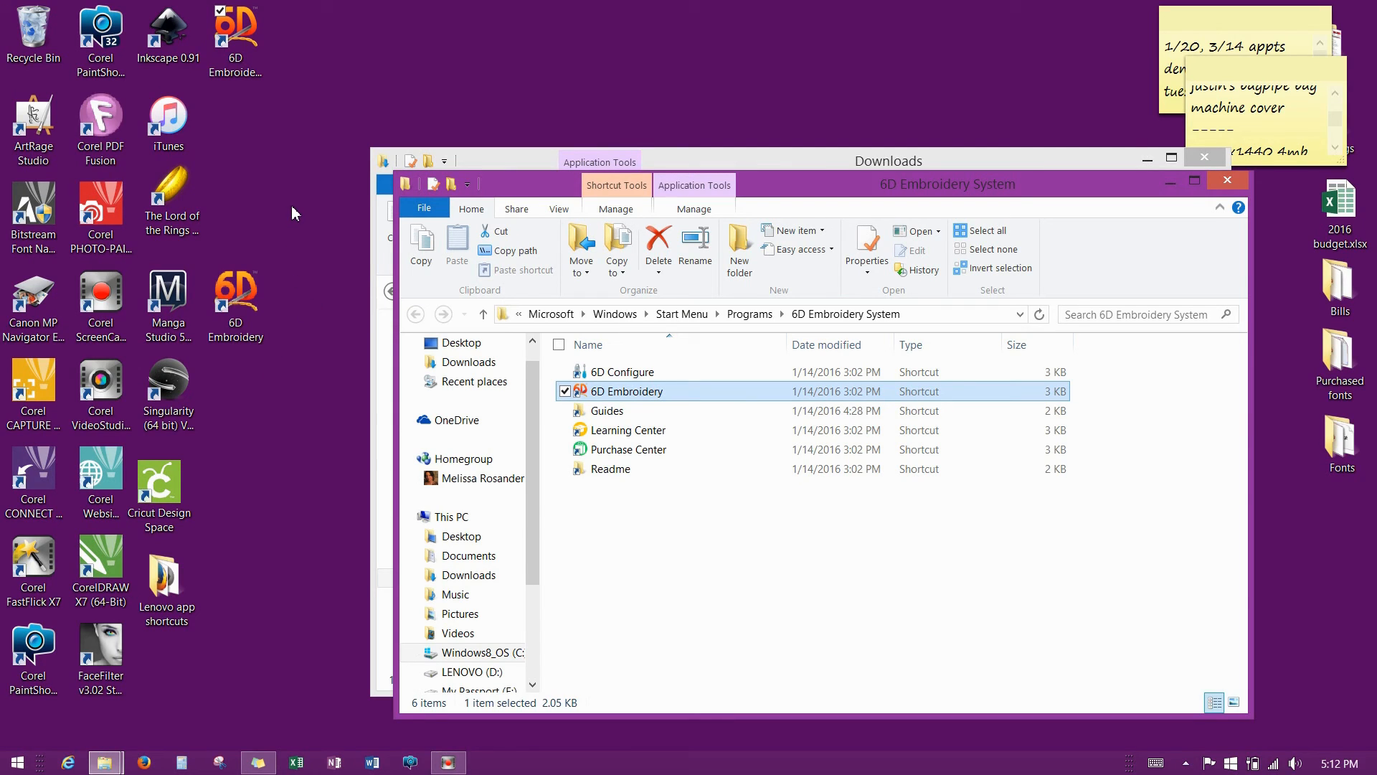
click(284, 246)
Start 6D Embroidery from the new desktop shortcut and open 6D Configure from the bottom toolbar.
double_click(235, 305)
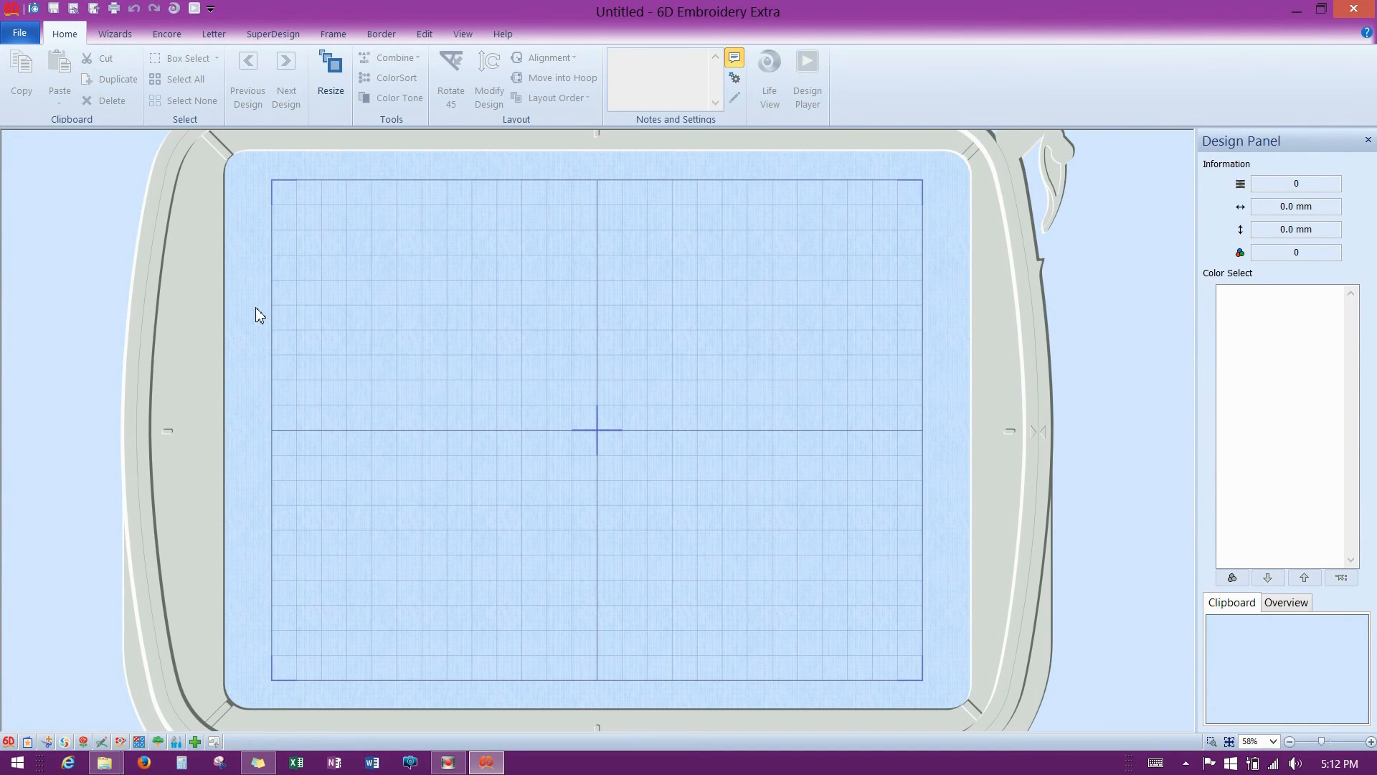
click(177, 744)
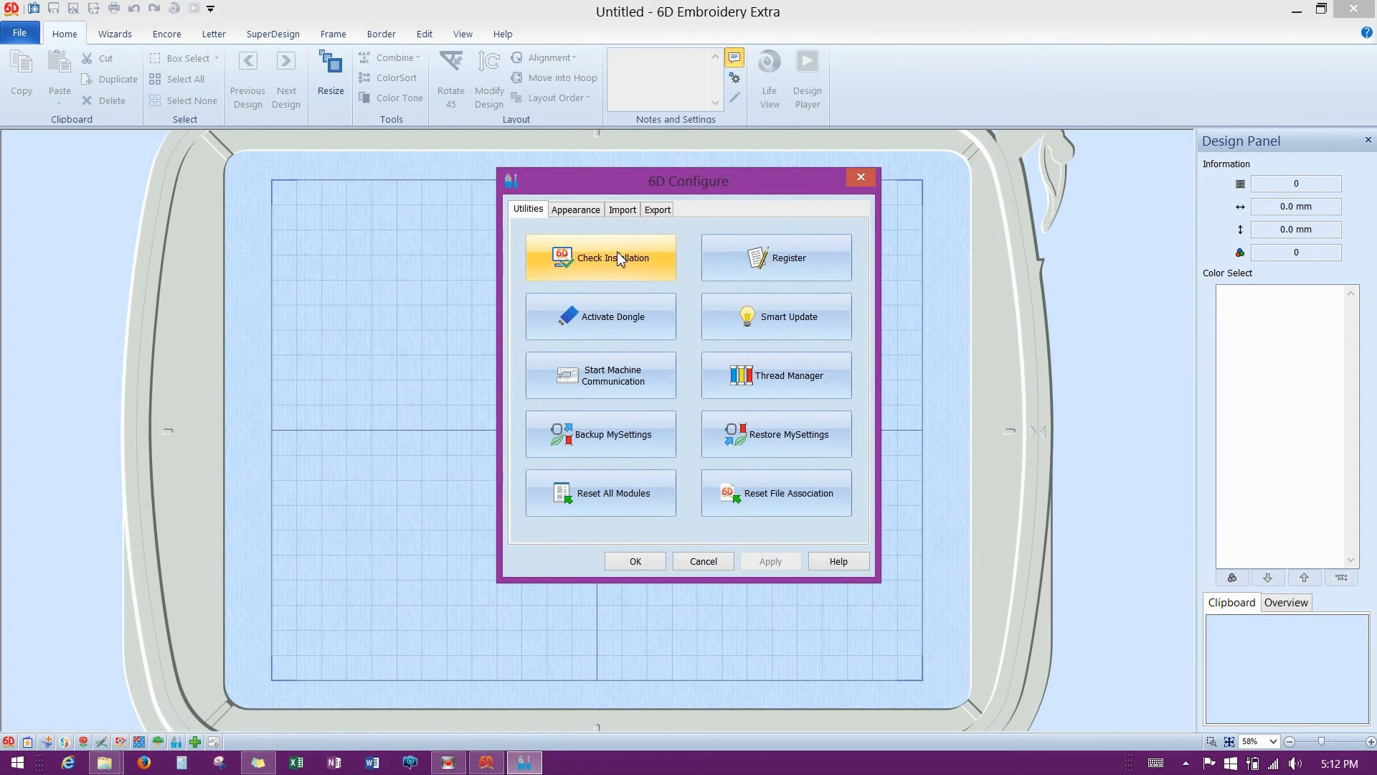
Run the installation check: seven components and Explorer Plug-in installed, Machine Communication not installed.
click(617, 257)
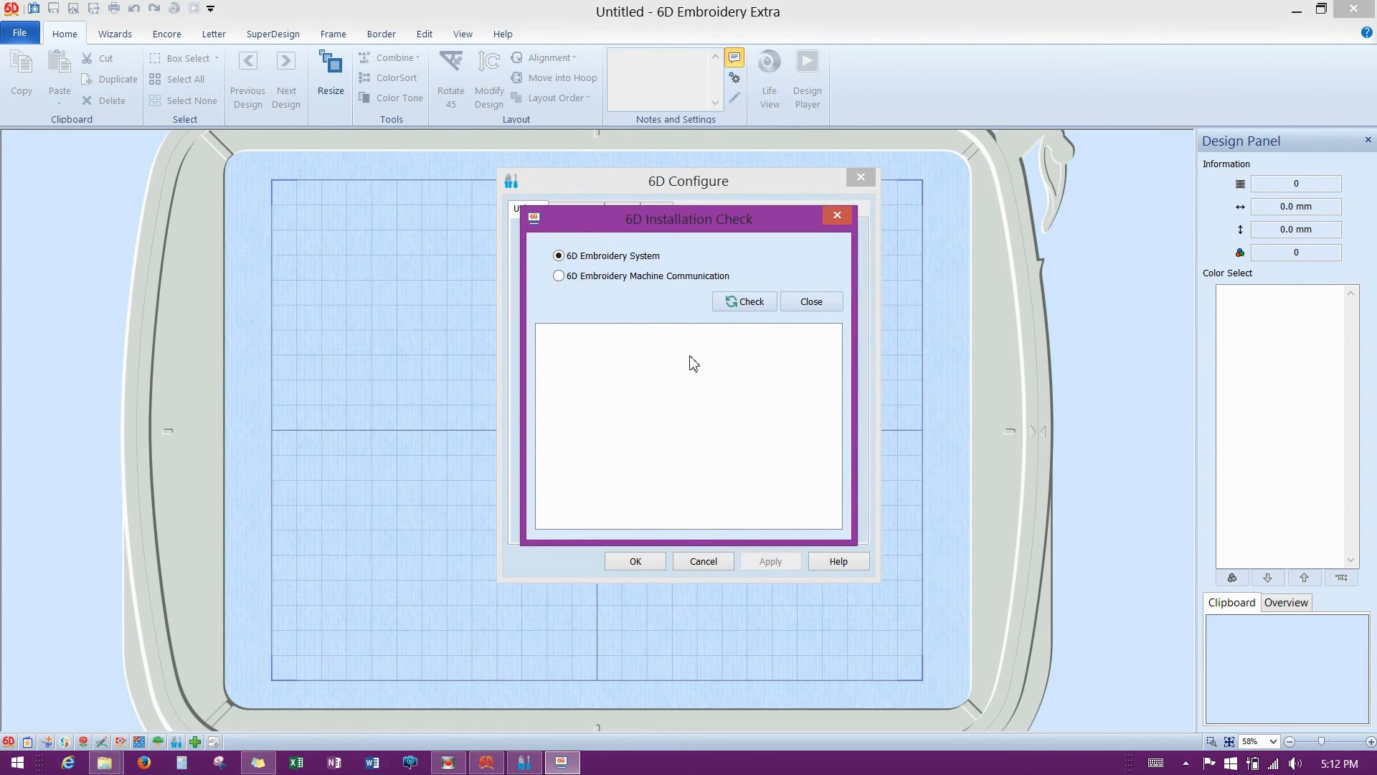
click(753, 300)
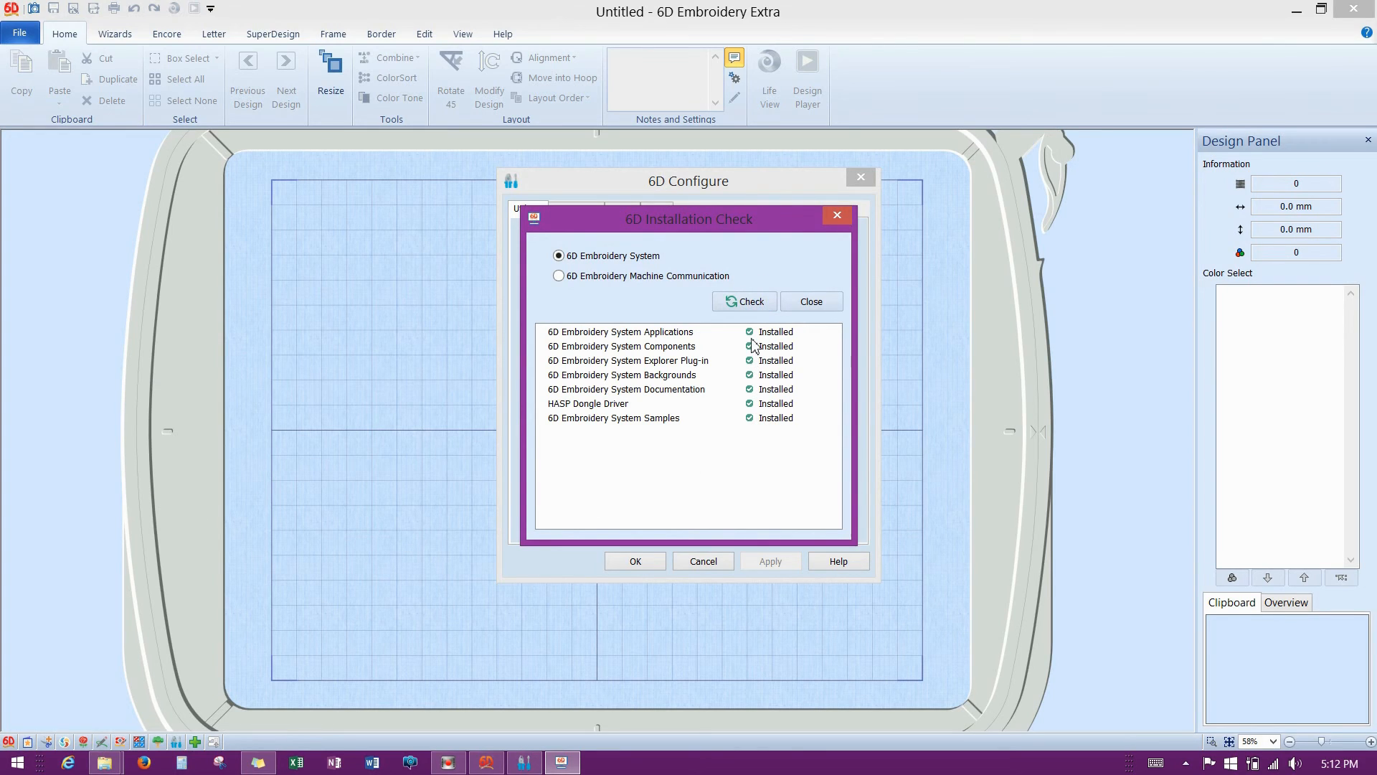
click(559, 277)
click(737, 305)
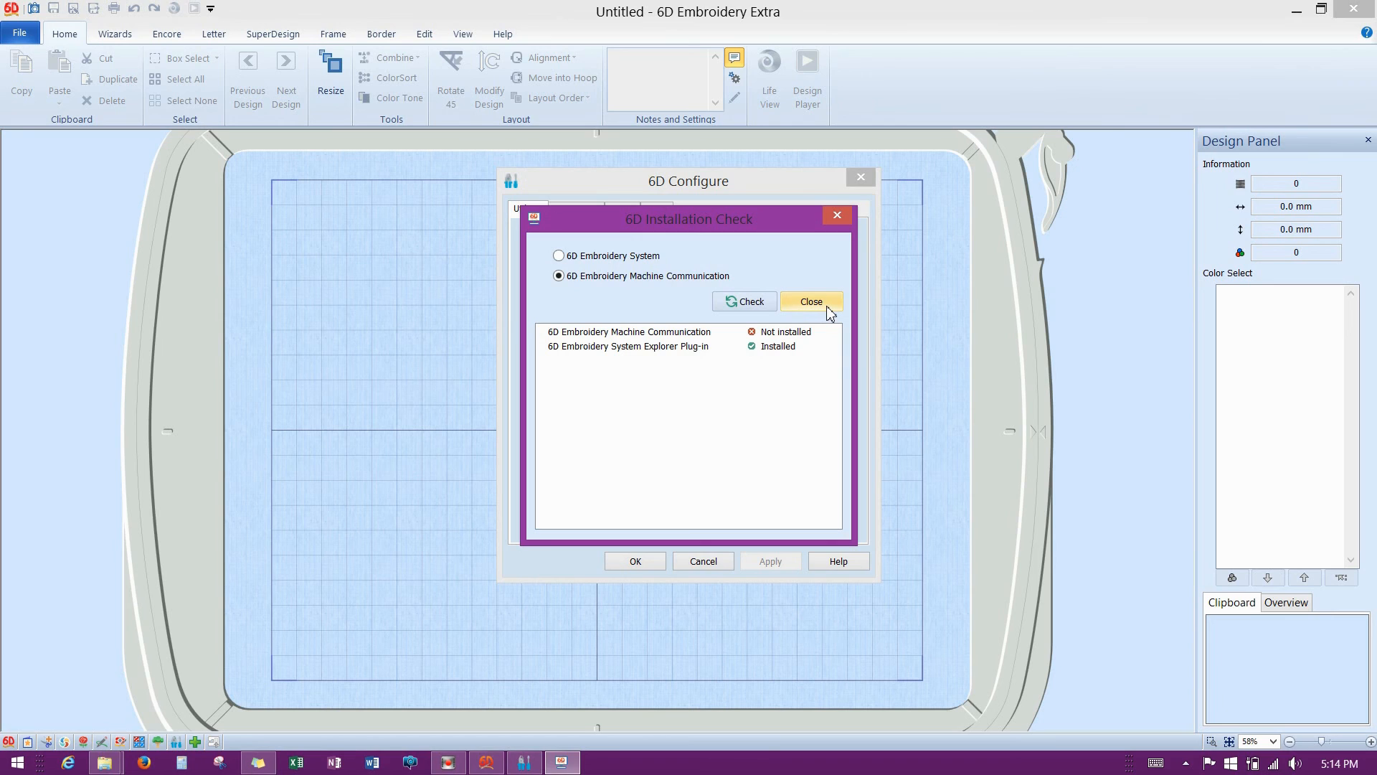
Close the installation check, start Smart Update, and dismiss the registration window.
click(837, 216)
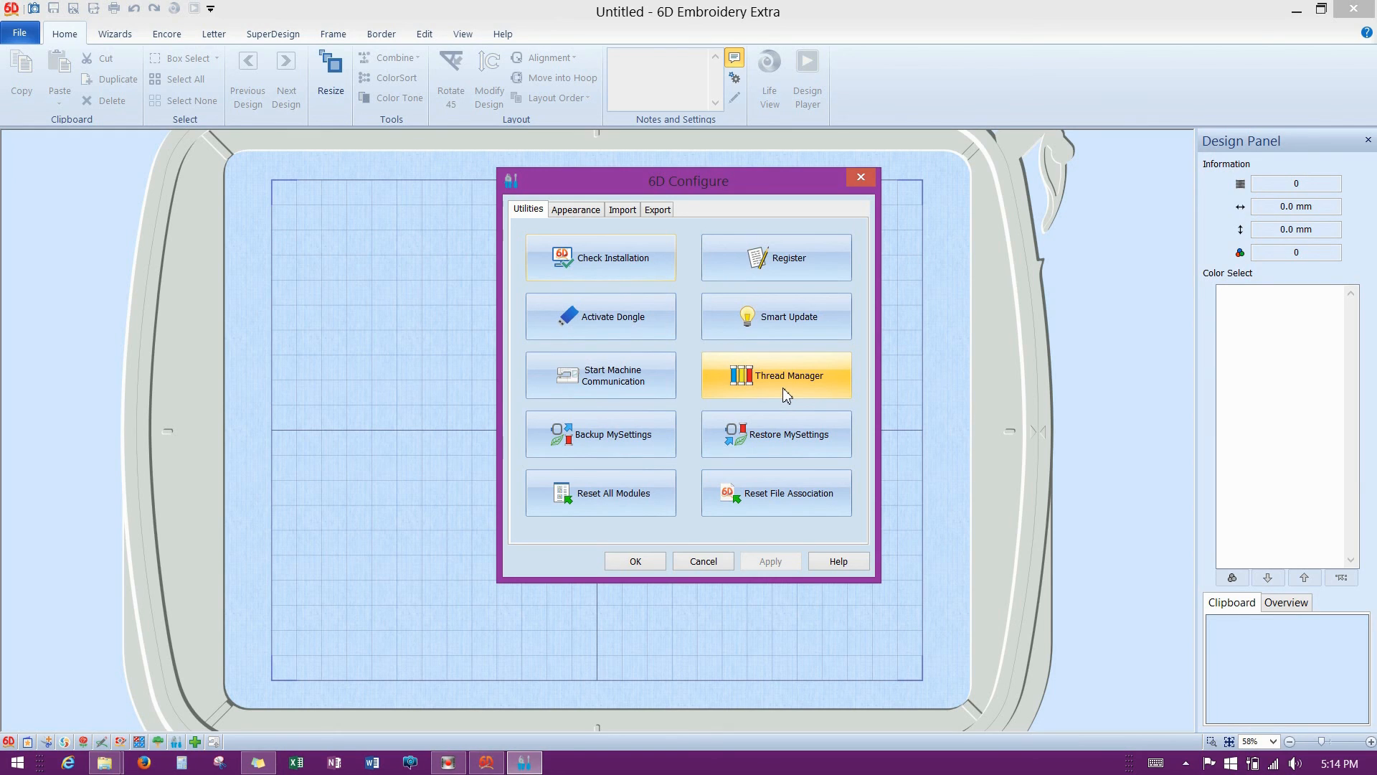
click(772, 320)
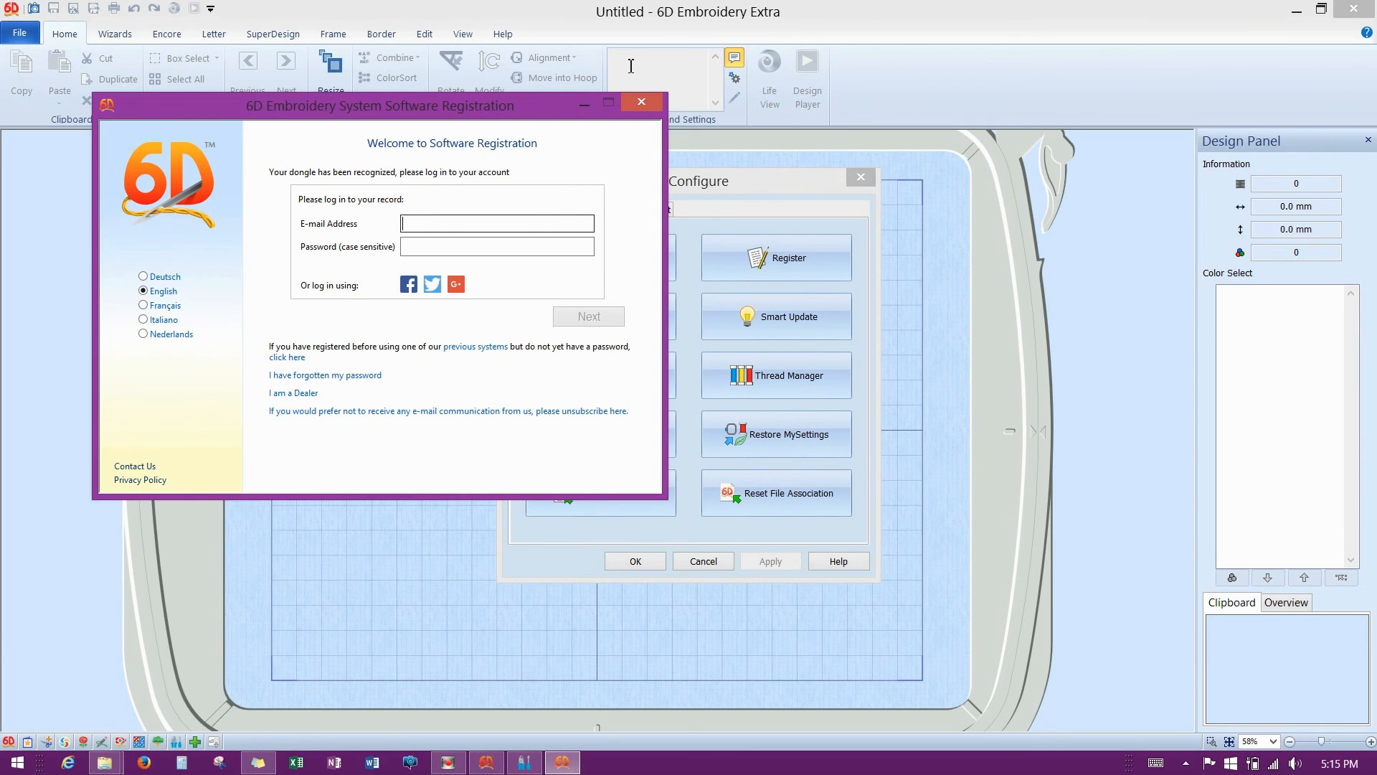
click(650, 106)
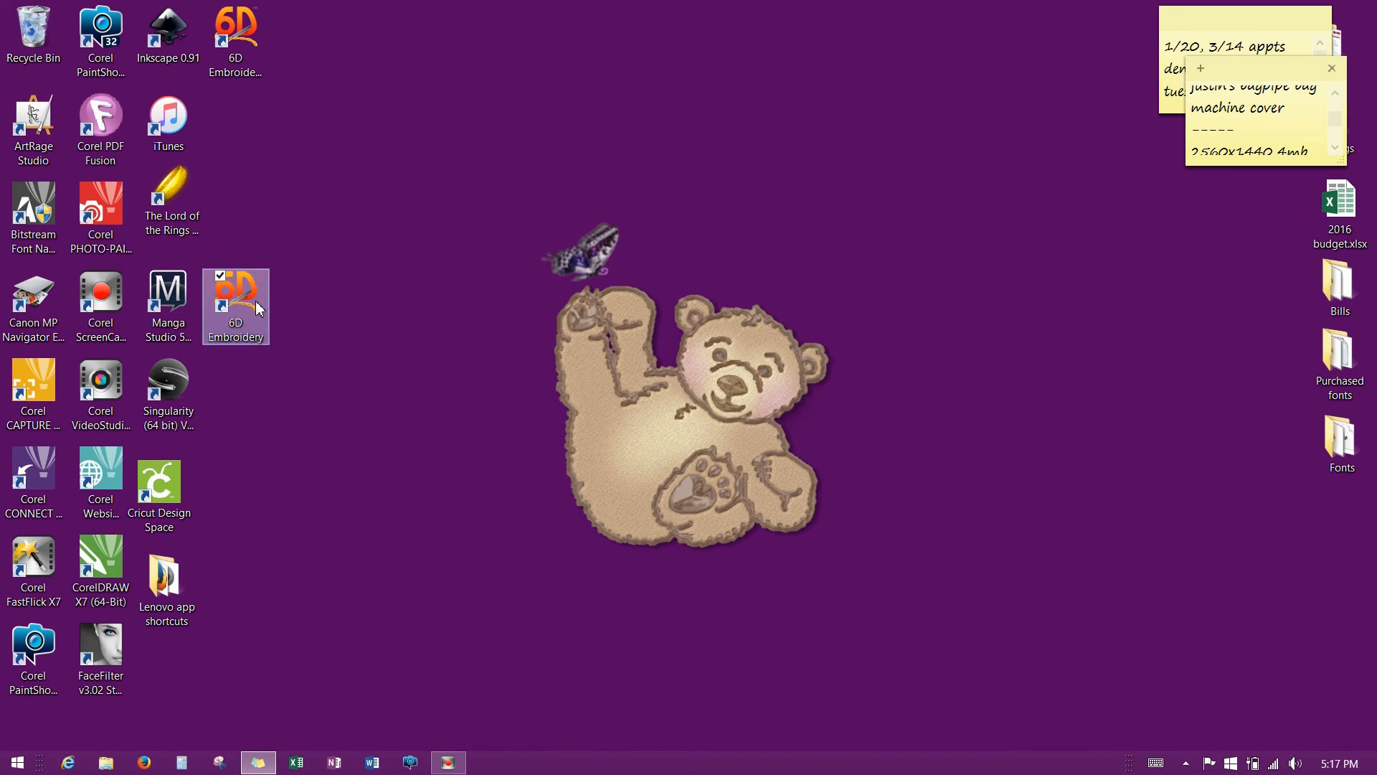
Browse to Documents\6D Embroidery in File Explorer and select the Bonus Designs folder.
click(106, 765)
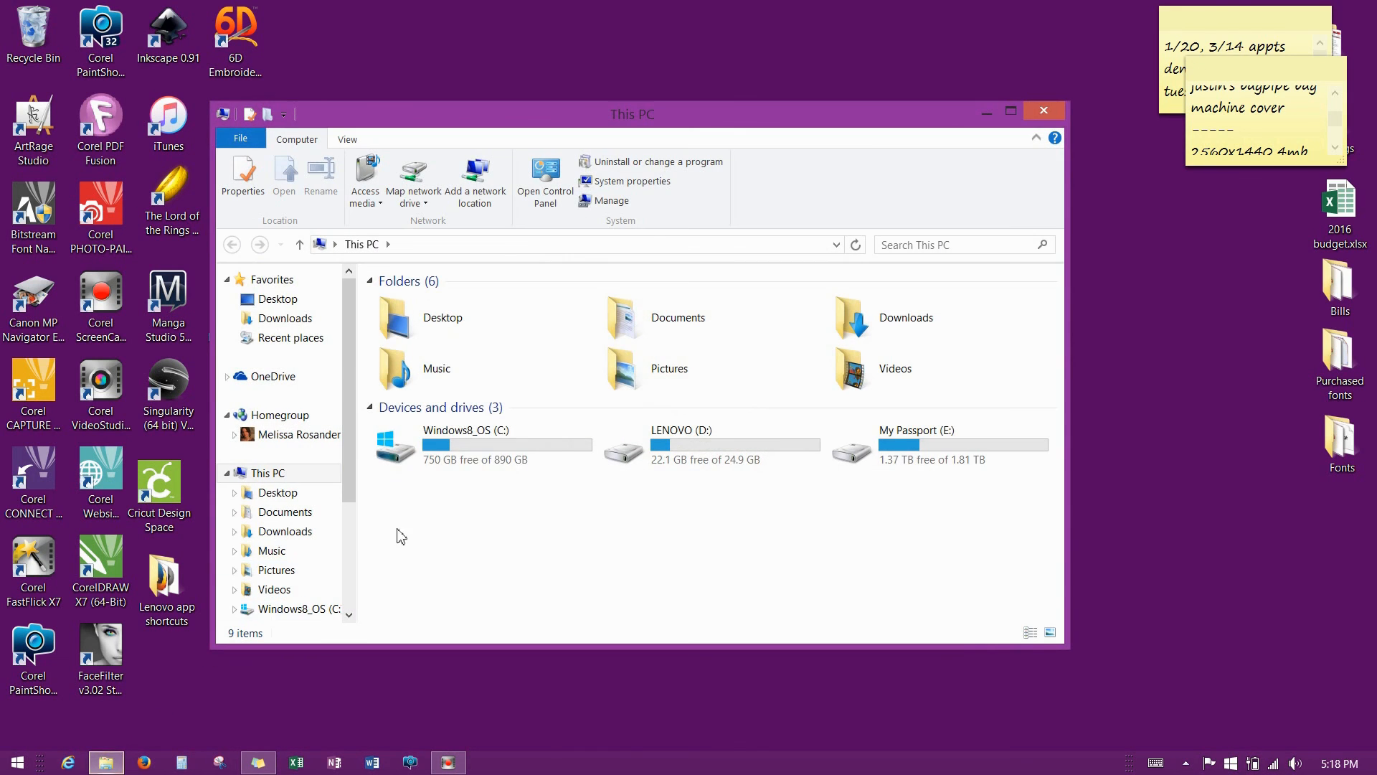
double_click(666, 329)
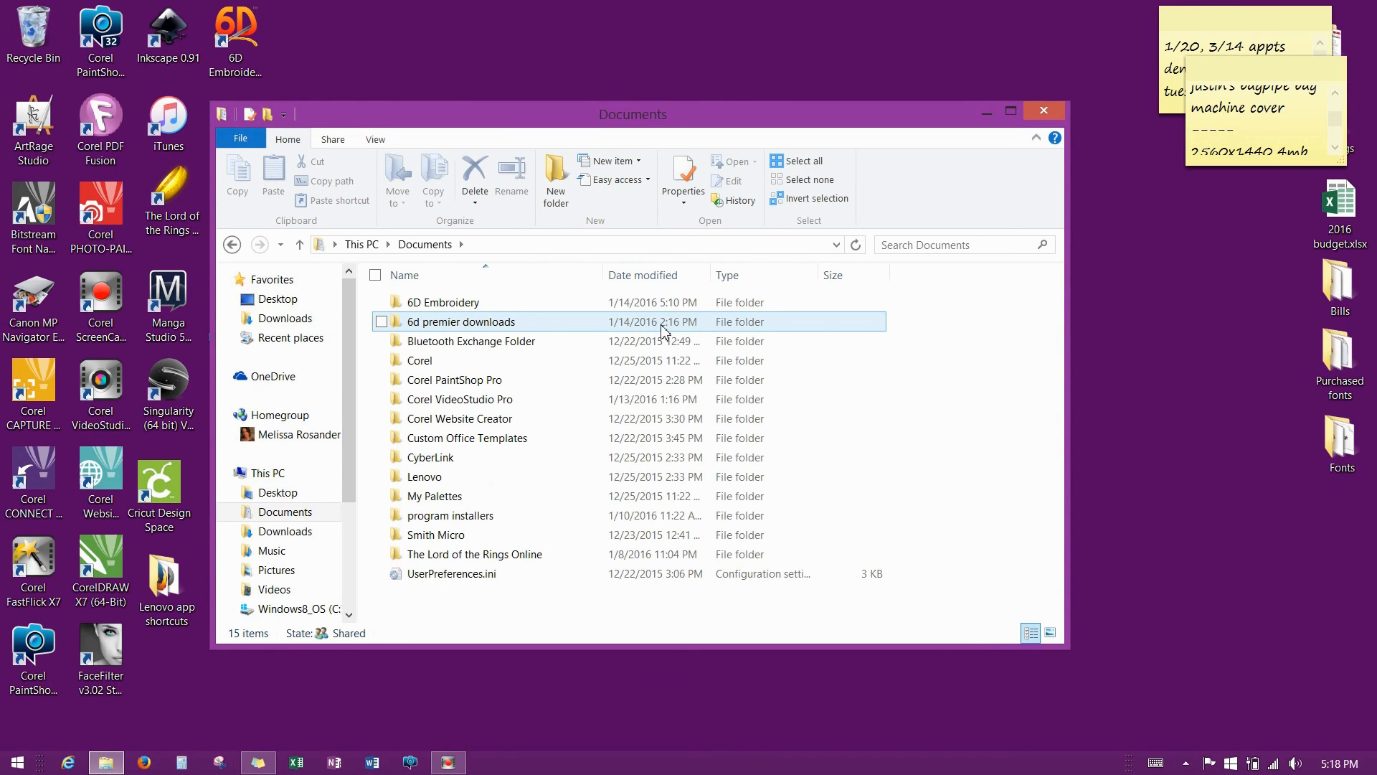
double_click(466, 313)
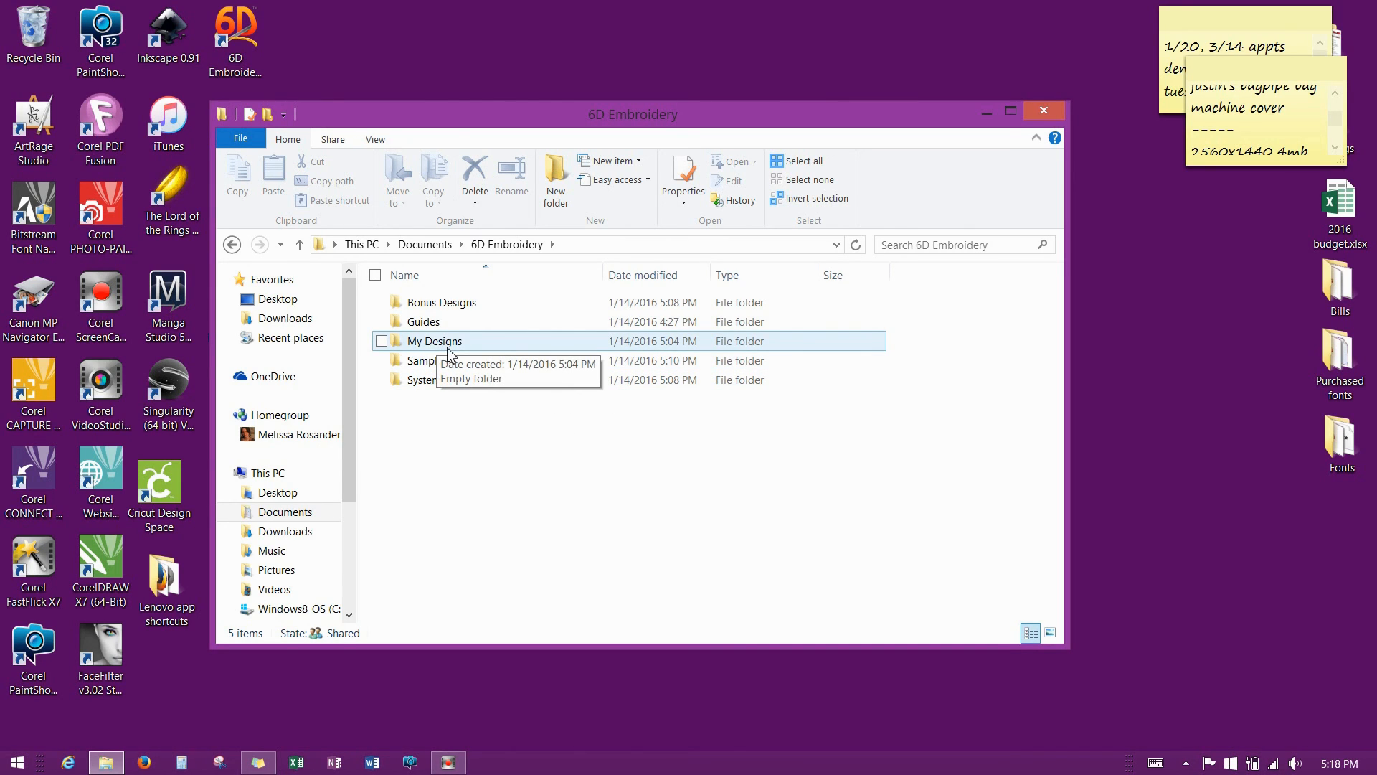
click(440, 305)
Open Bonus Designs\Flowers and Leaves and view its designs as extra large icons.
double_click(440, 305)
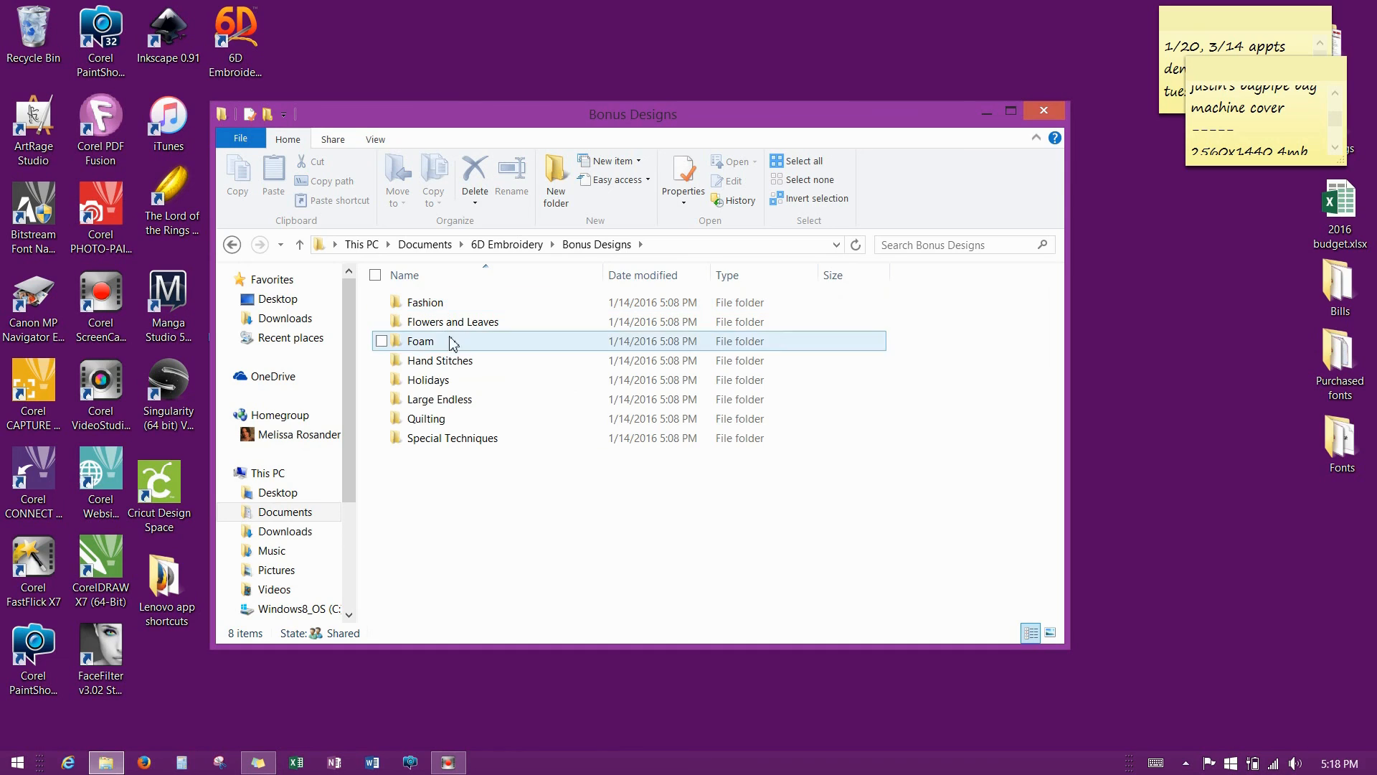
double_click(452, 322)
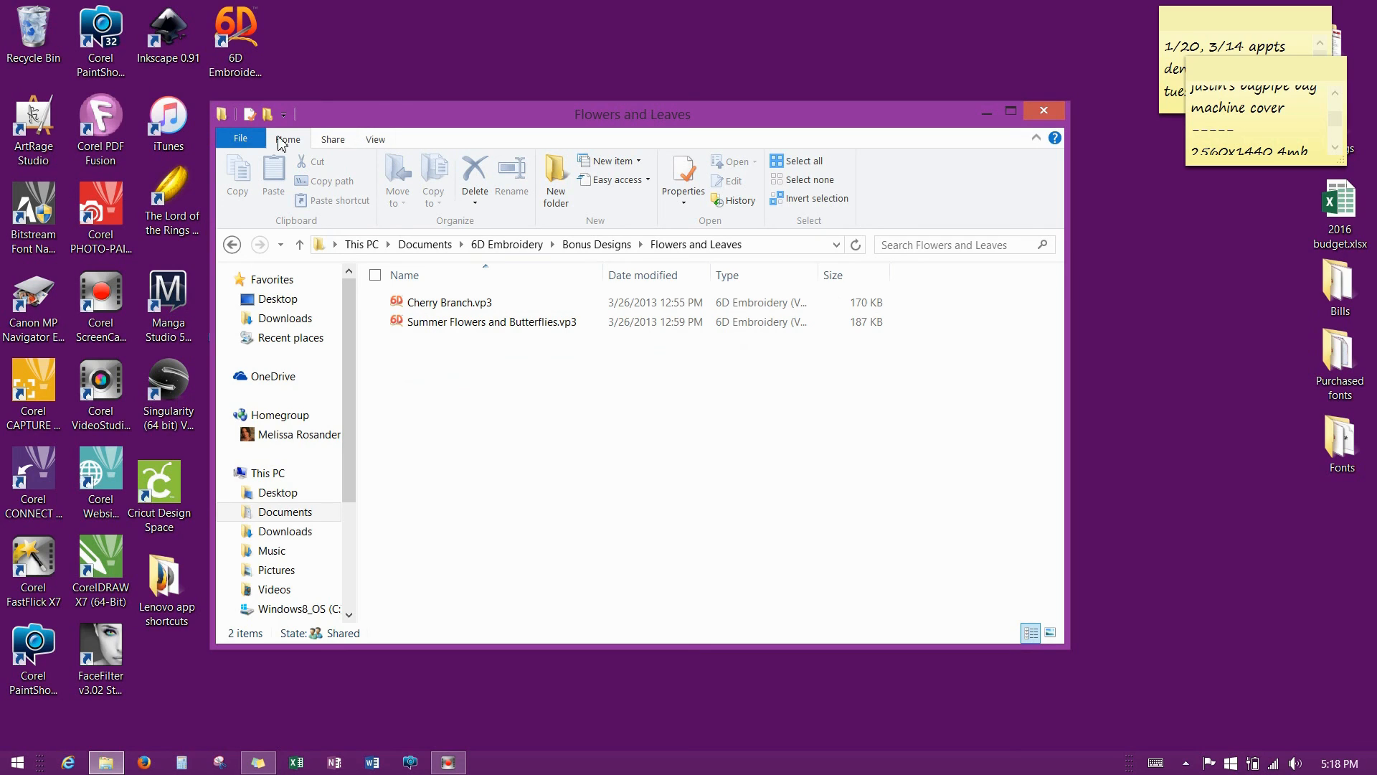
click(373, 140)
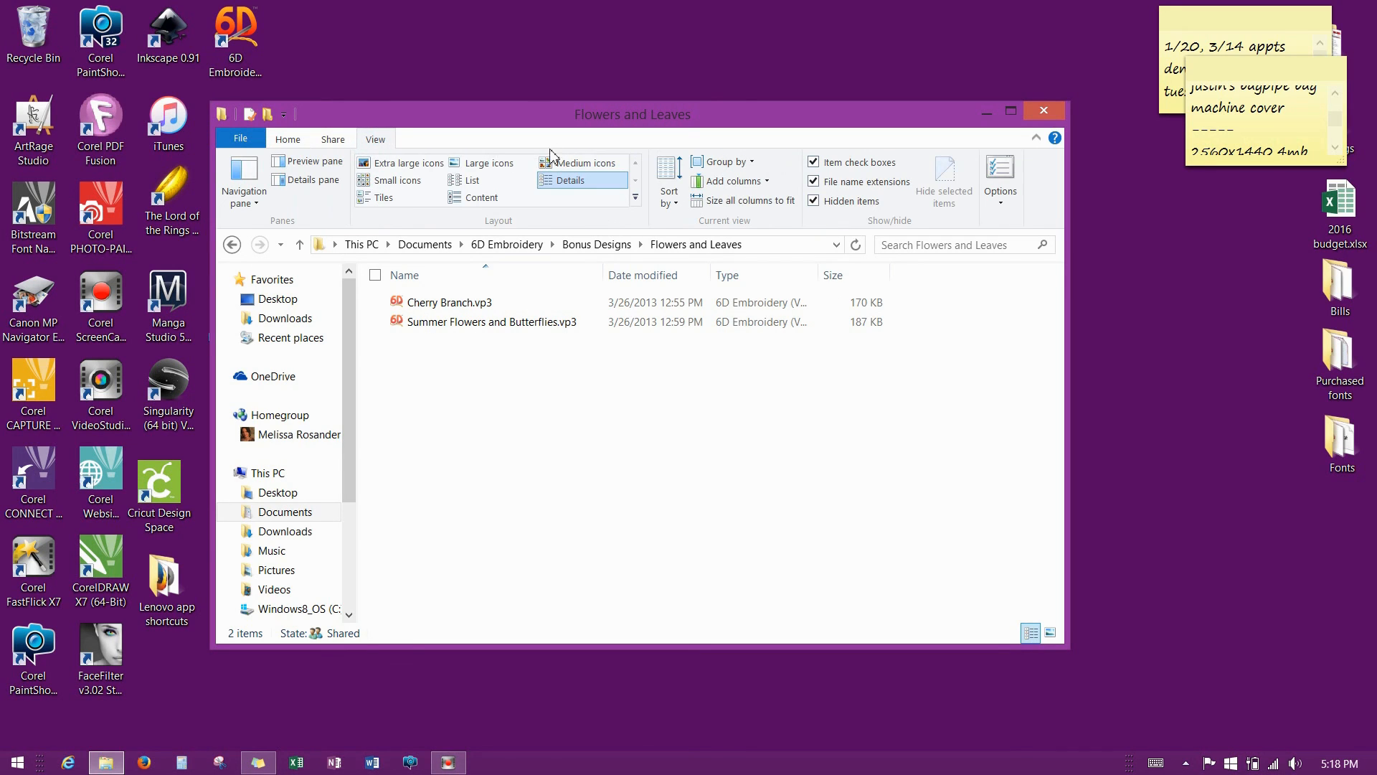
click(490, 166)
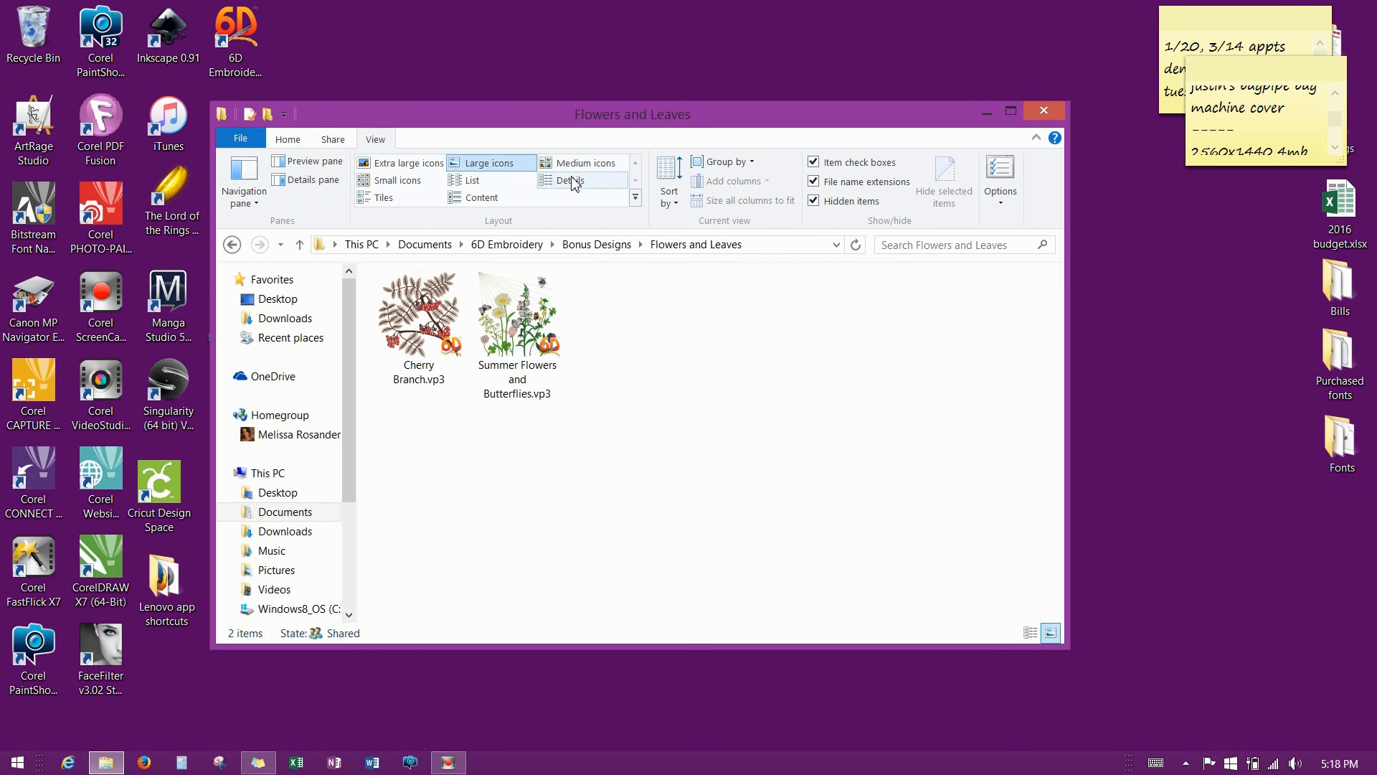
click(386, 167)
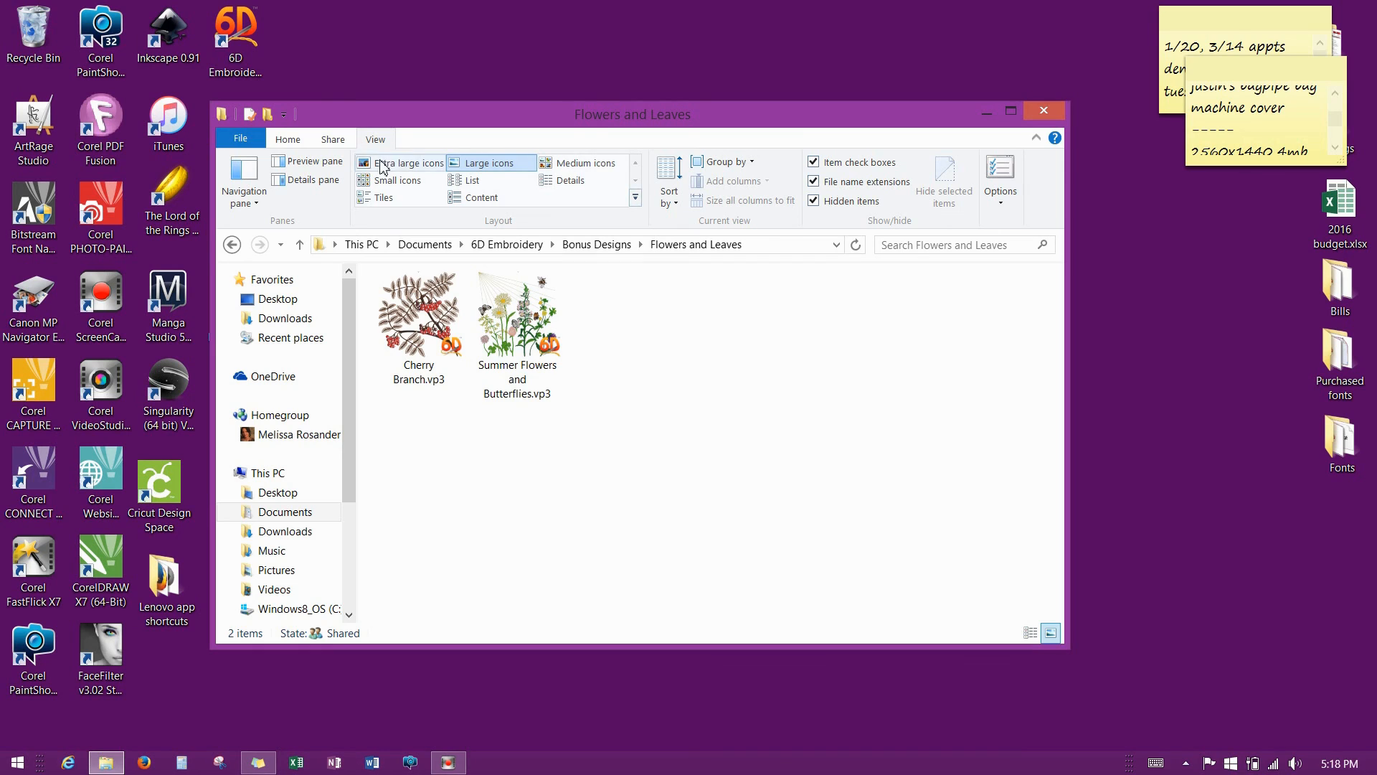
click(403, 163)
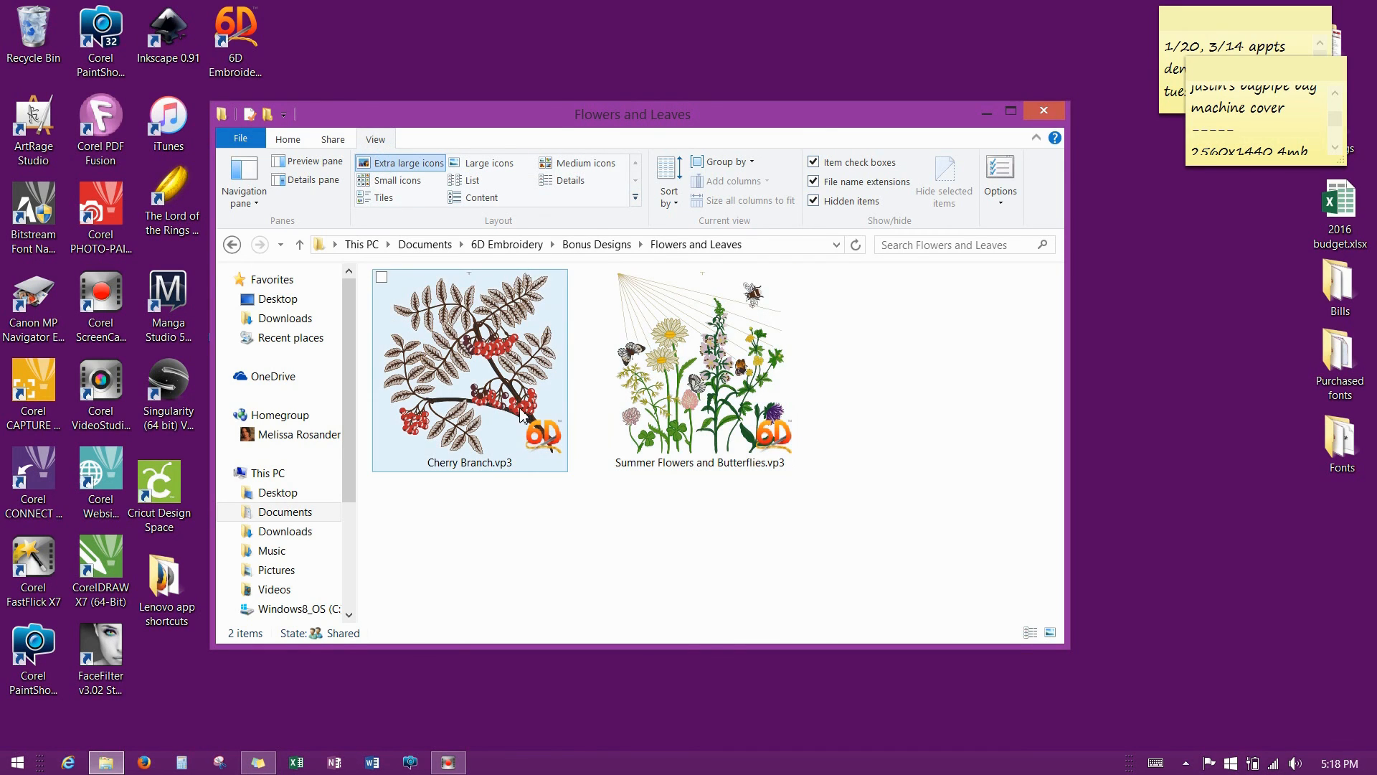
View the Large Endless designs as large icons, then return to Bonus Designs.
click(300, 244)
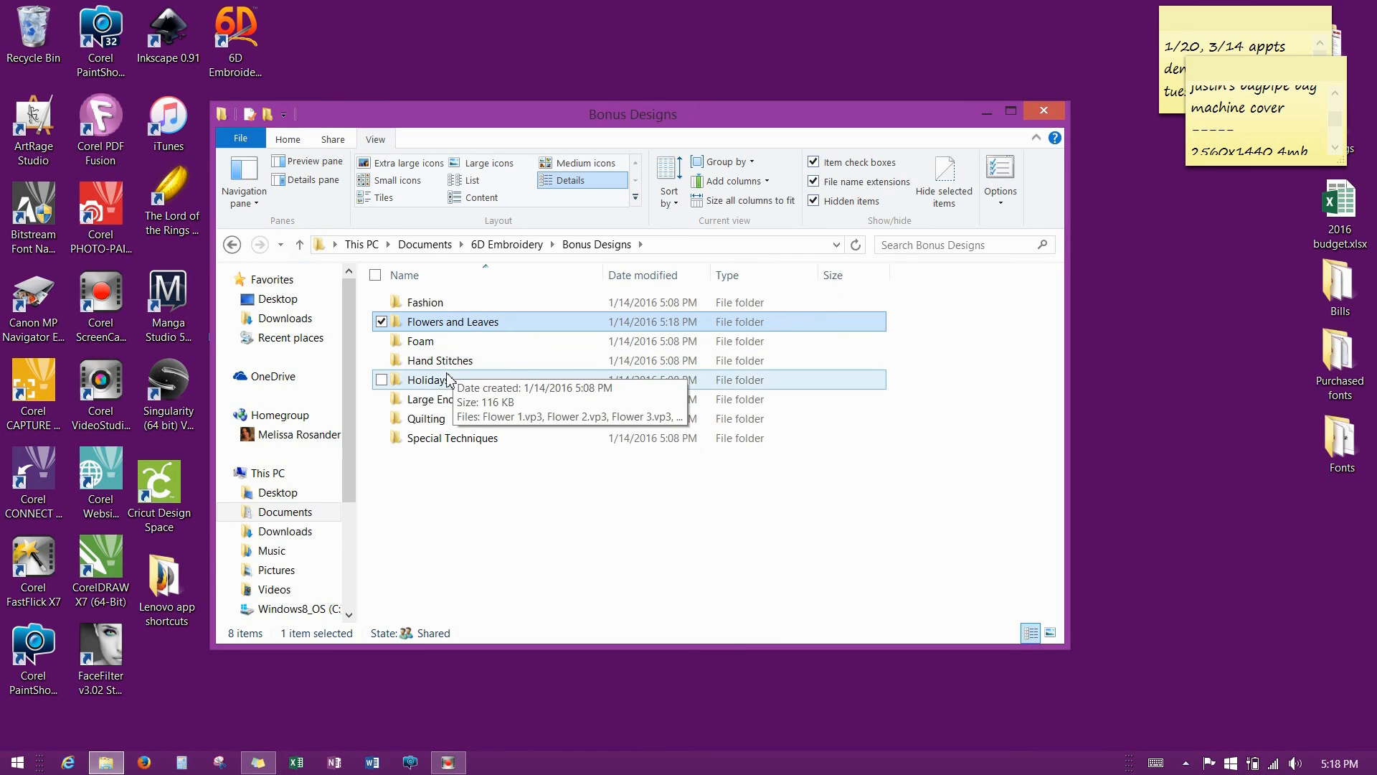
double_click(439, 400)
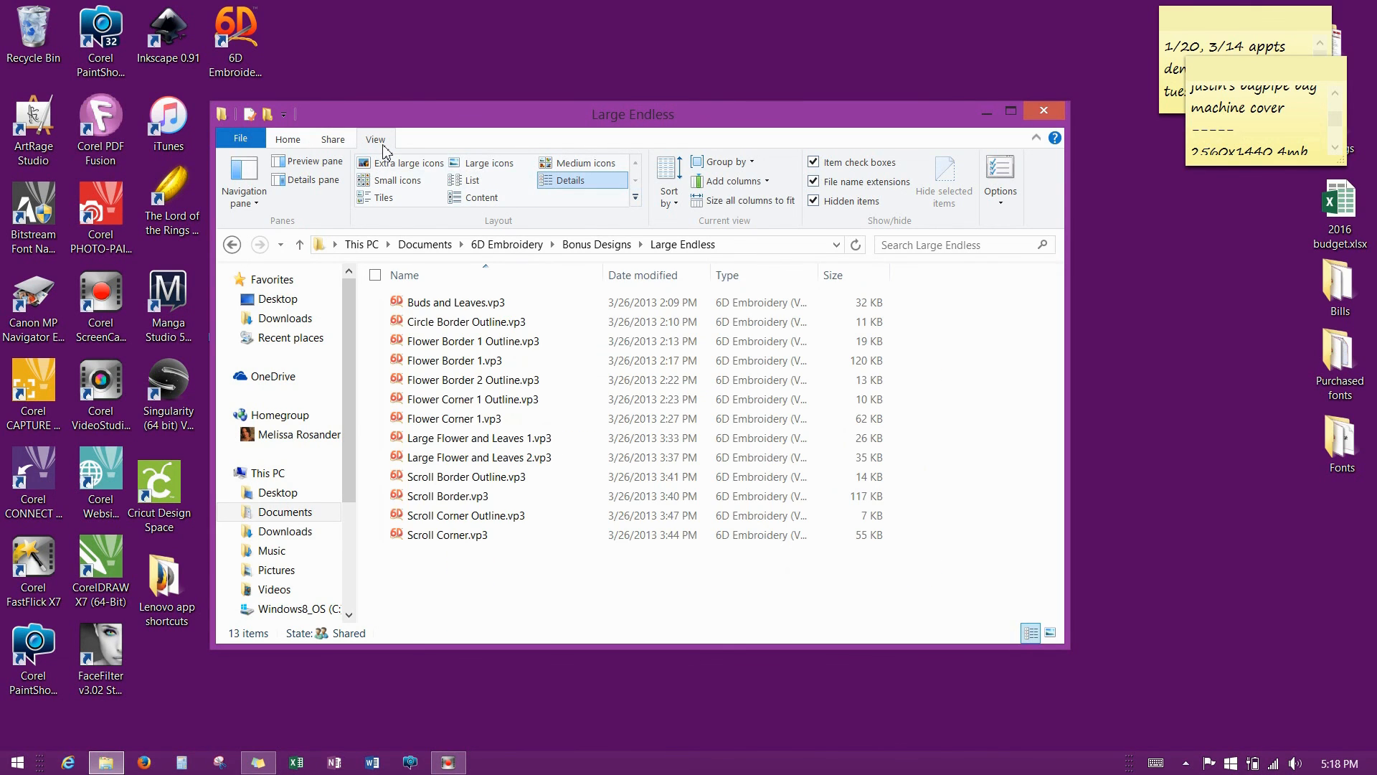
click(489, 165)
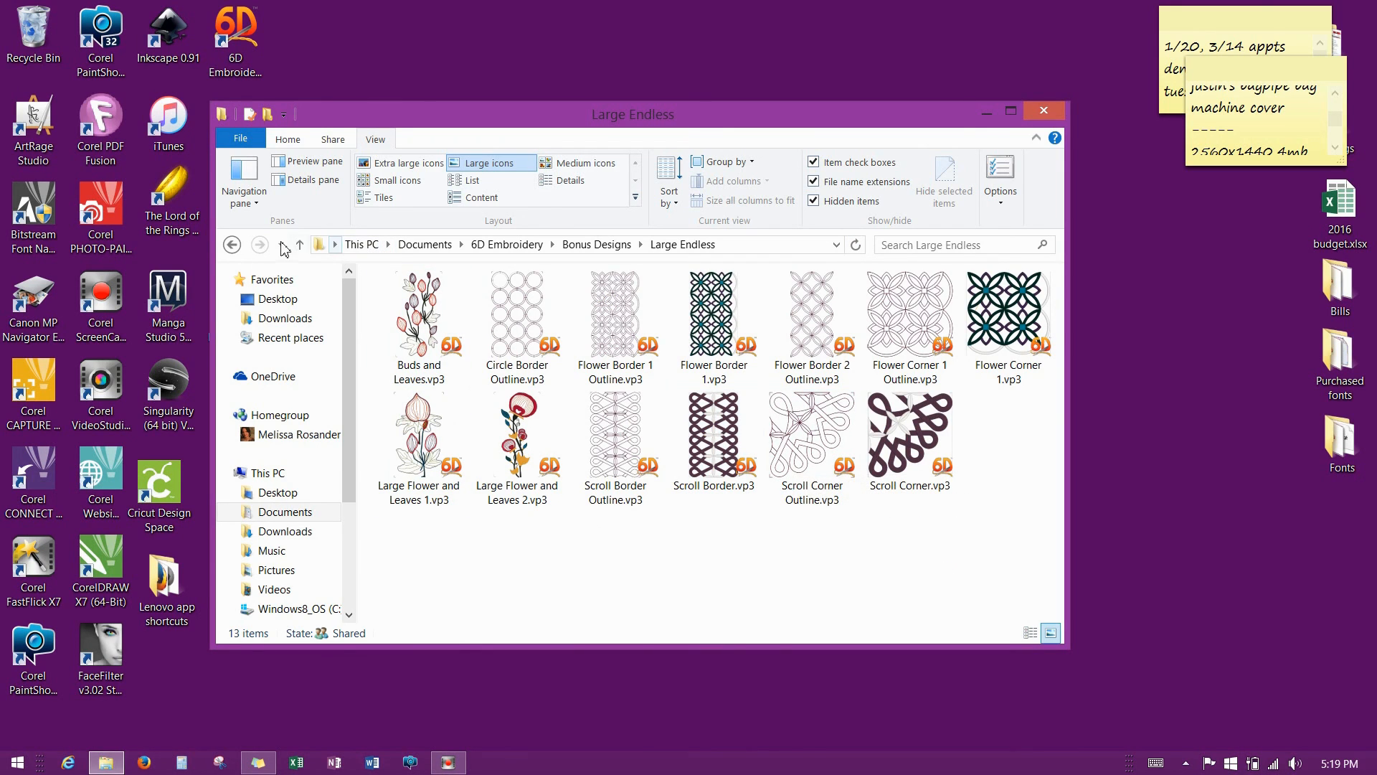
click(301, 246)
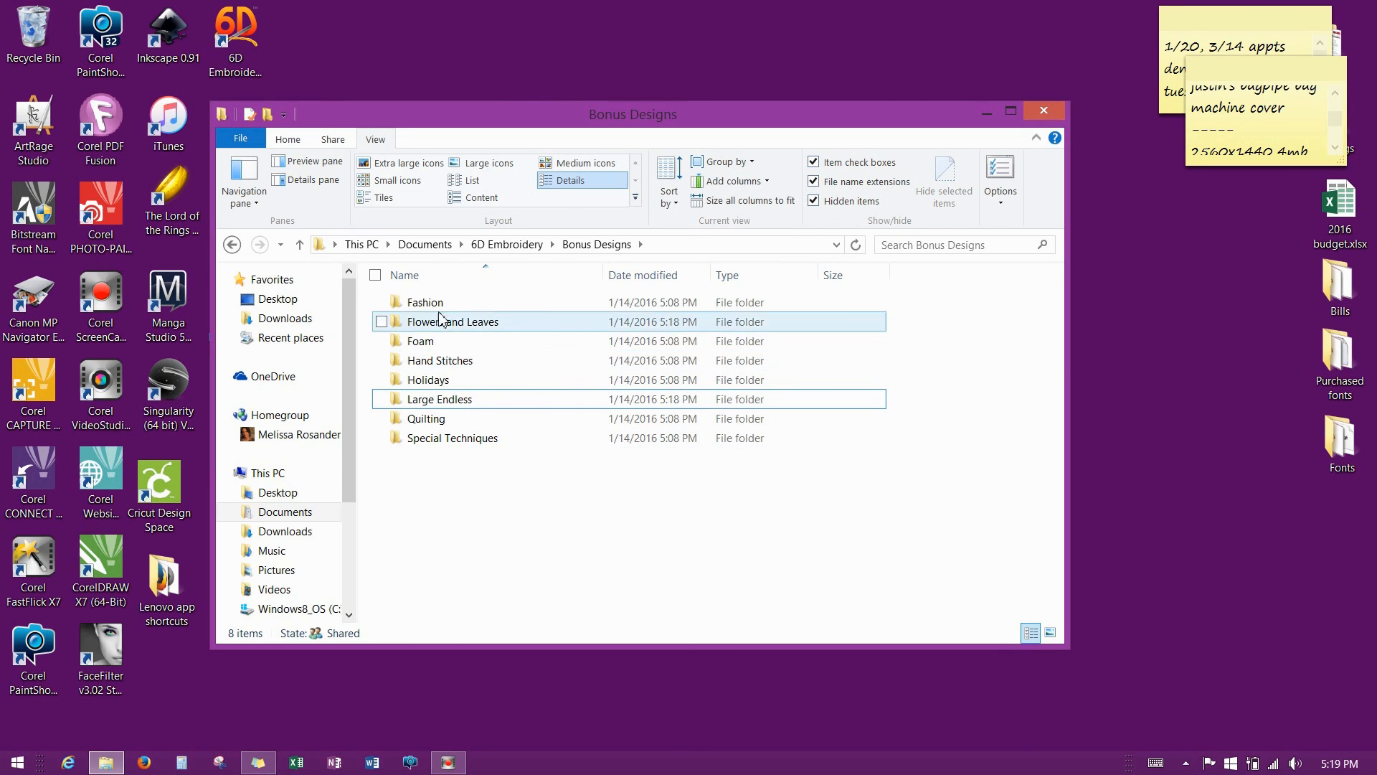
Go up to 6D Embroidery and browse the Guides\Reference PDF guides.
click(299, 244)
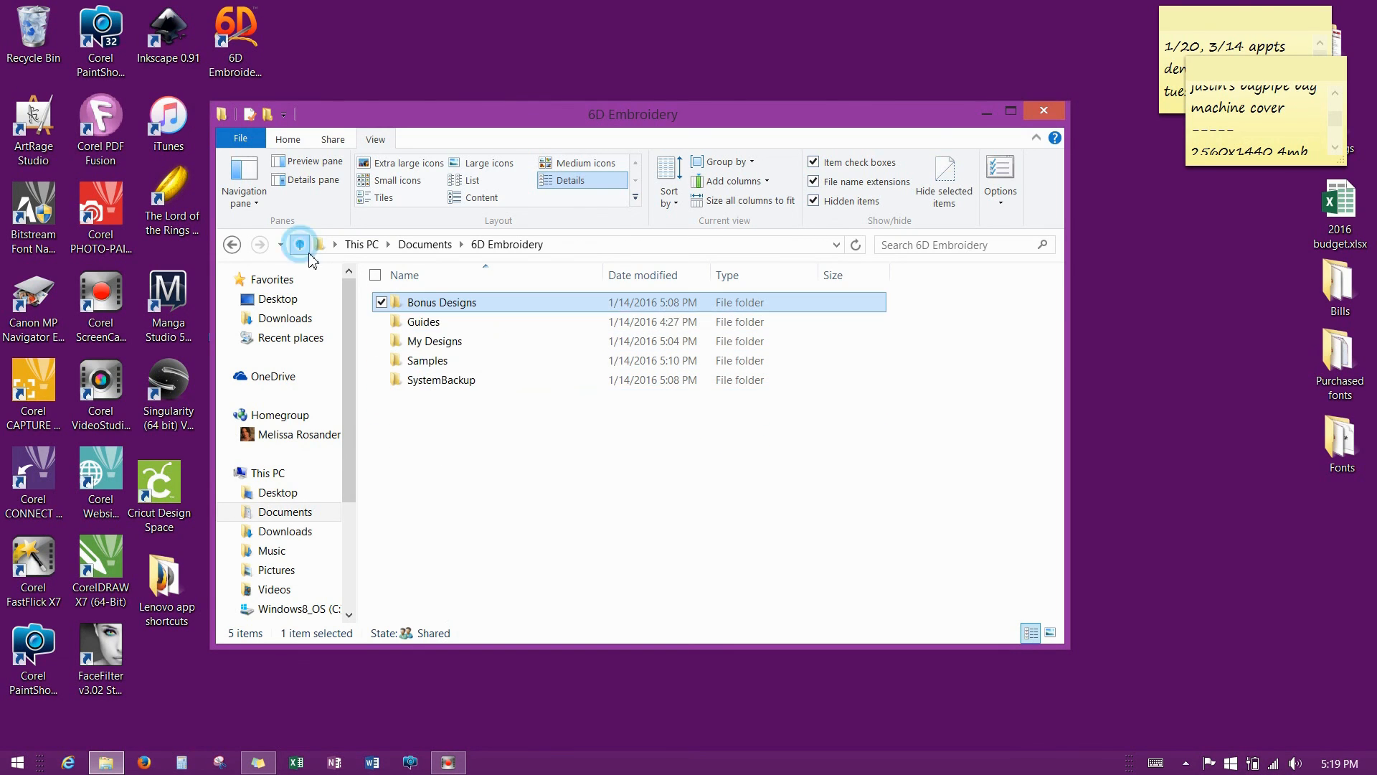
click(476, 439)
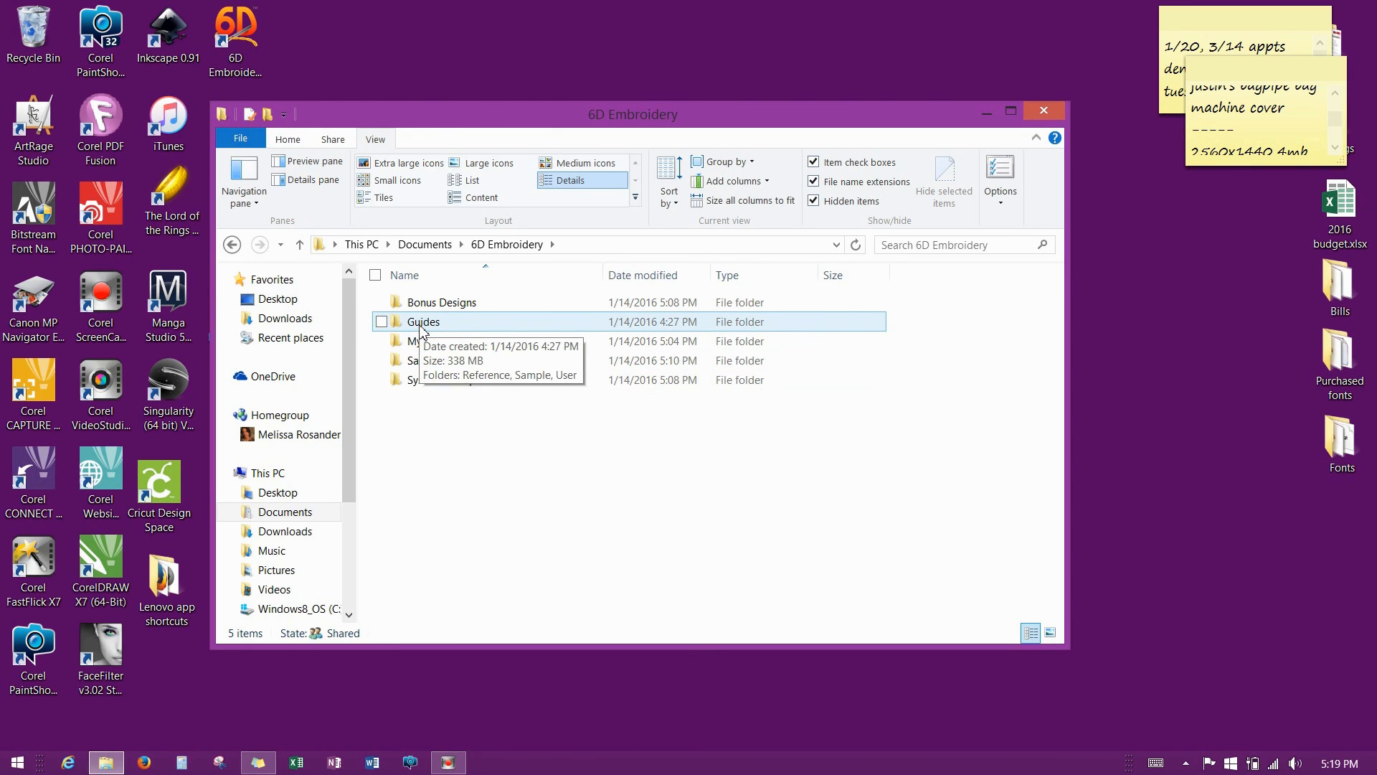
double_click(422, 322)
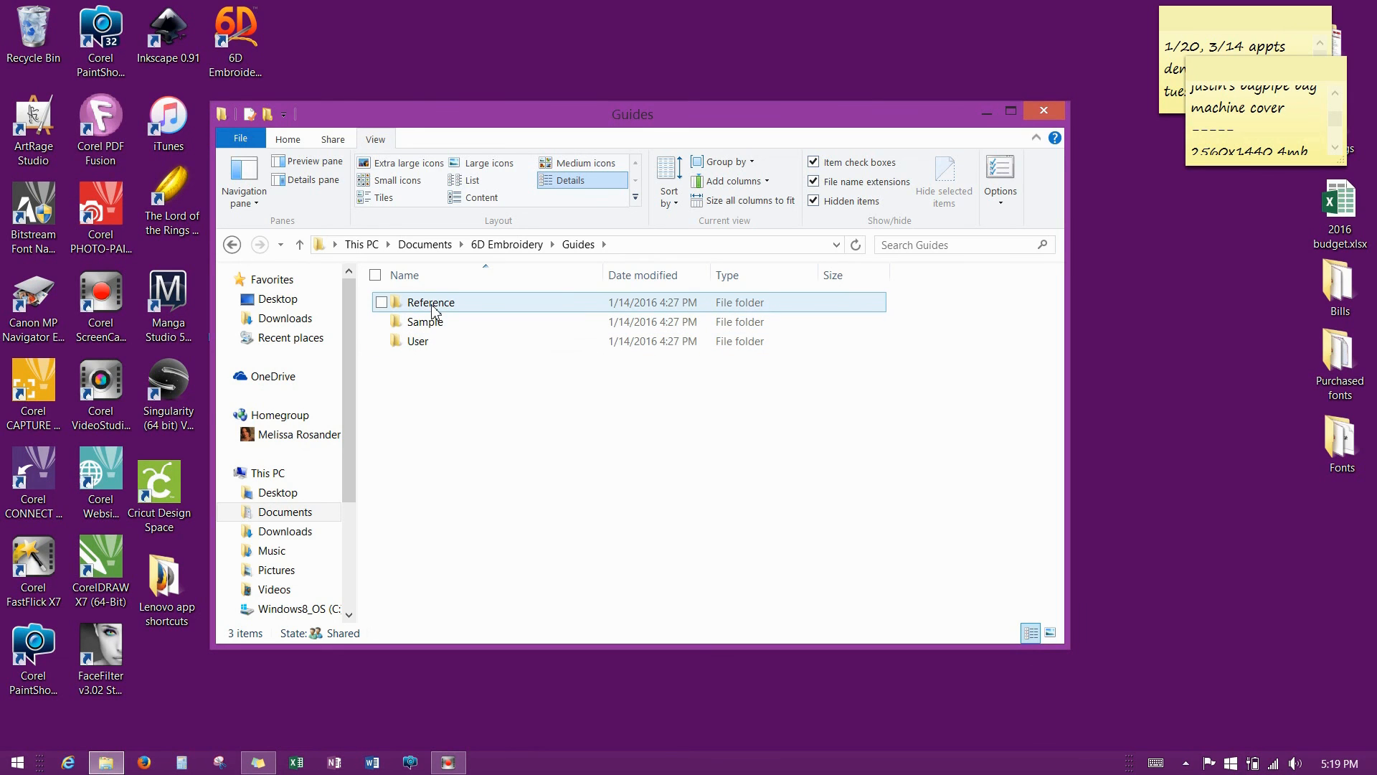
double_click(432, 304)
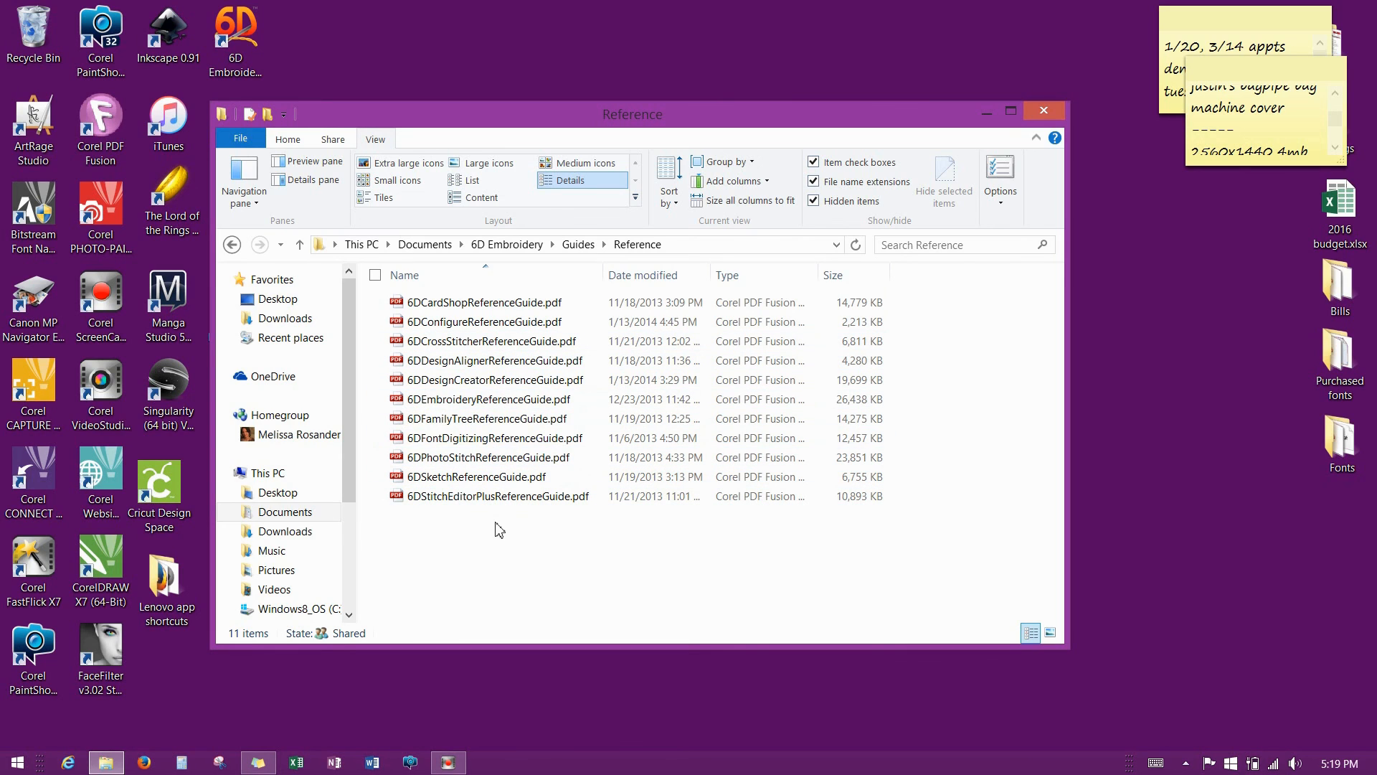
click(300, 246)
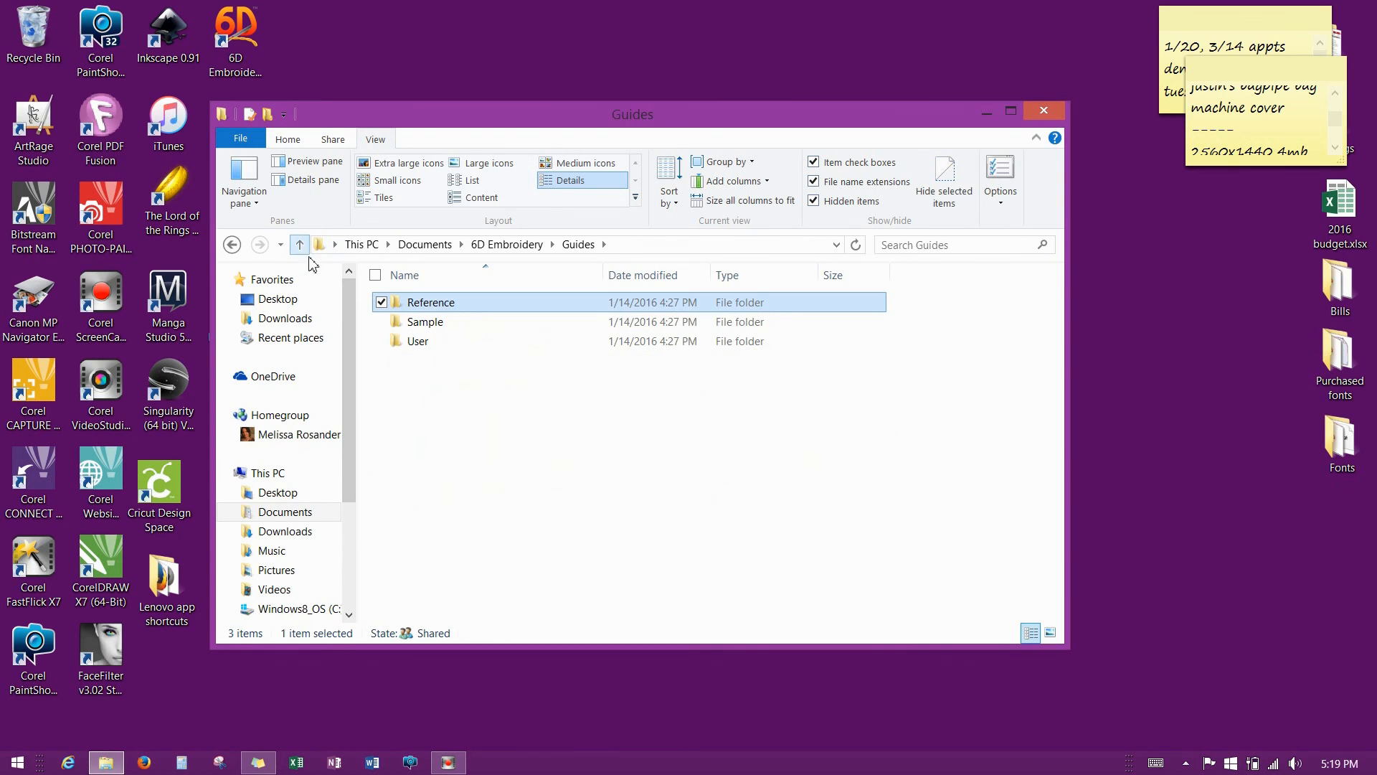
Browse Guides\Sample\Backgrounds PDFs, then climb back up to the 6D Embroidery folder.
double_click(404, 327)
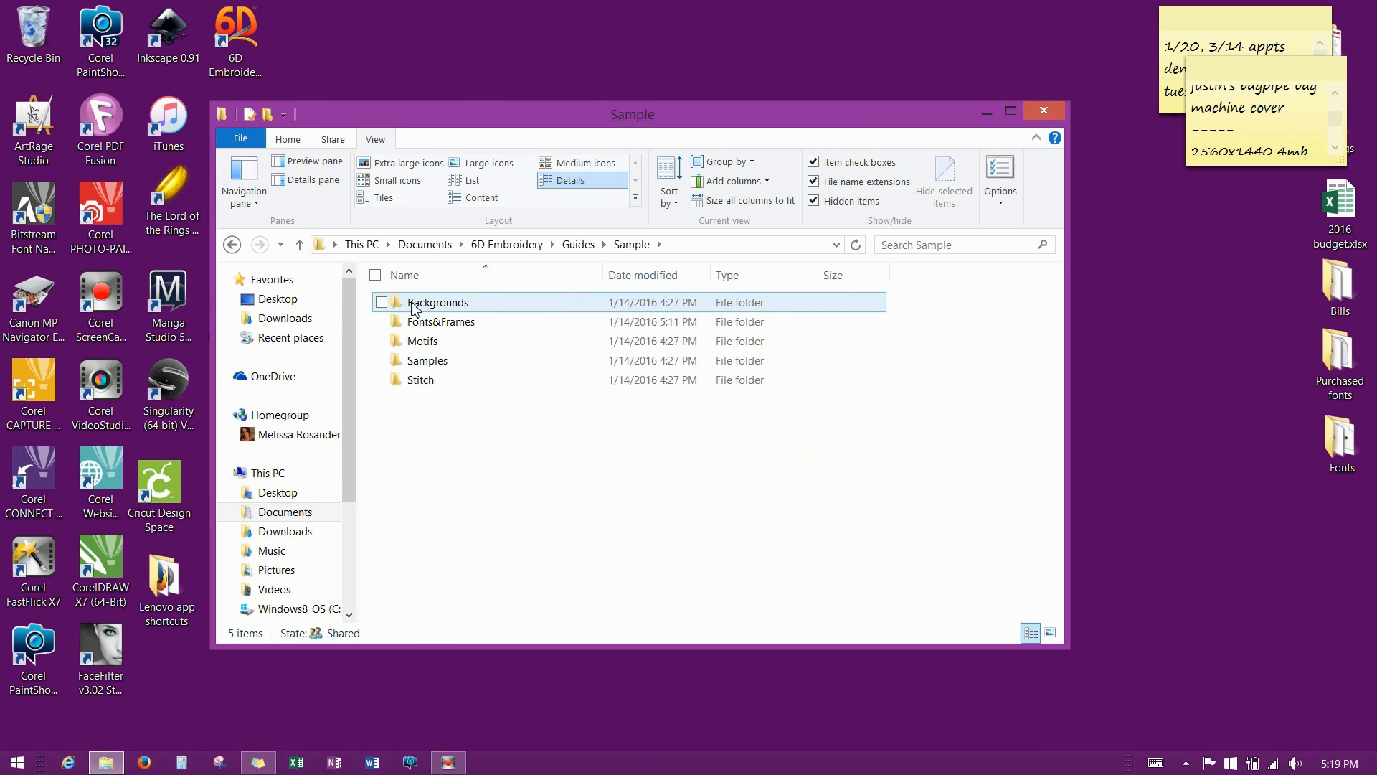
double_click(412, 305)
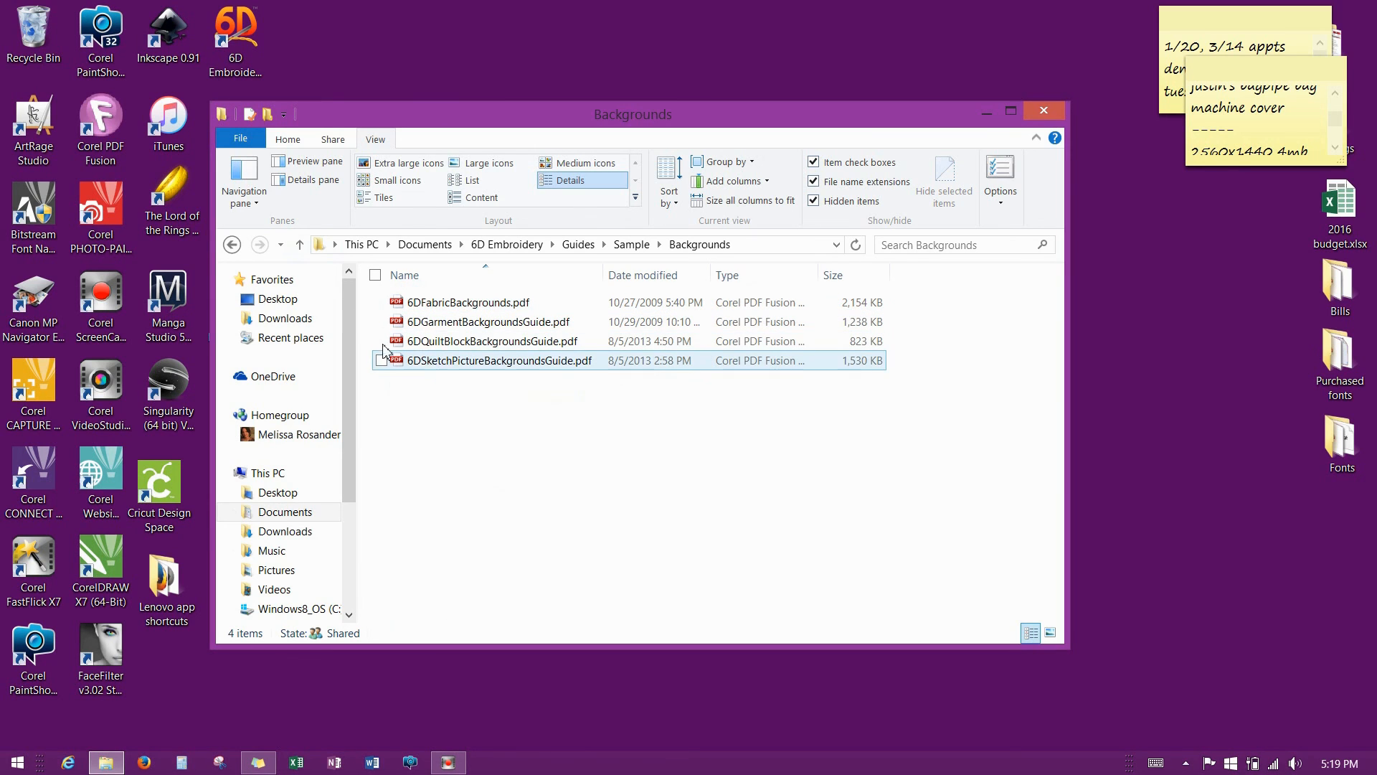
click(307, 248)
click(307, 247)
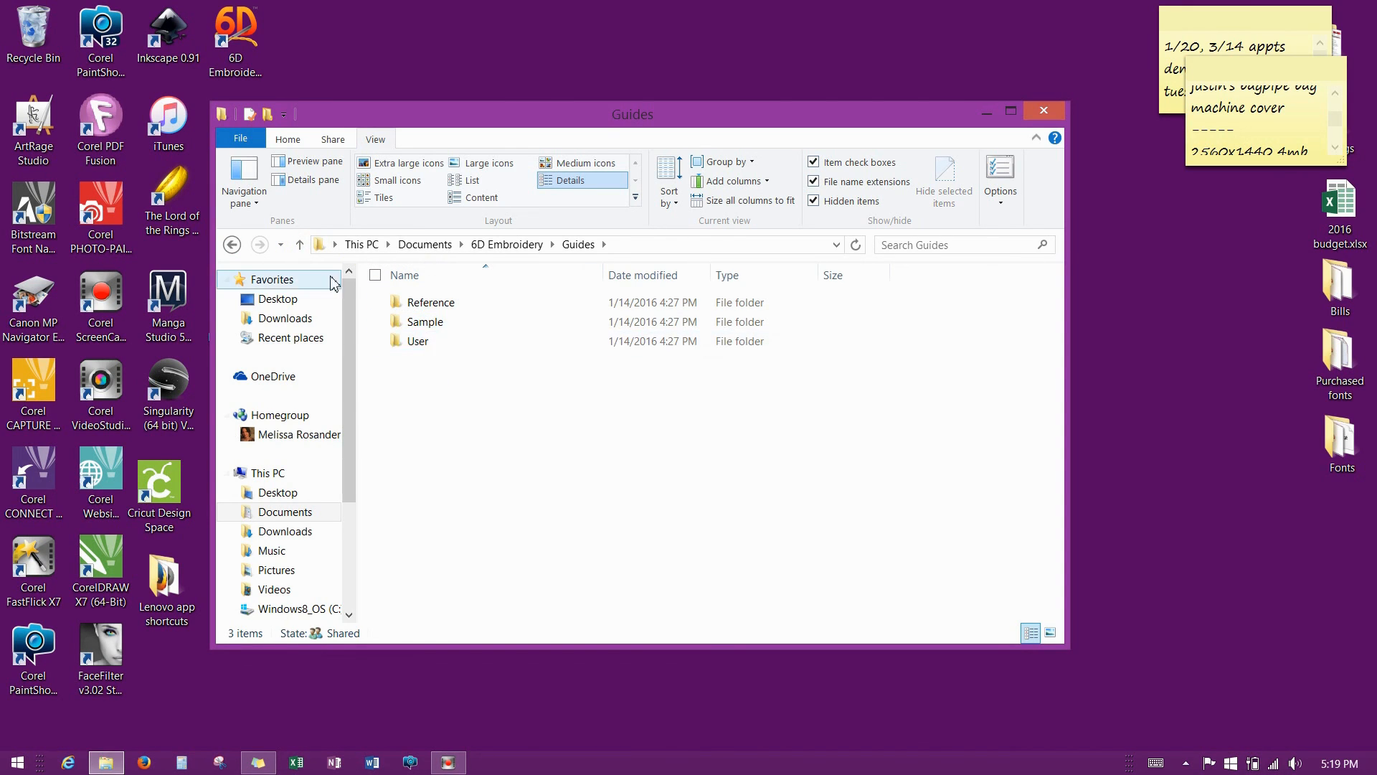
click(301, 246)
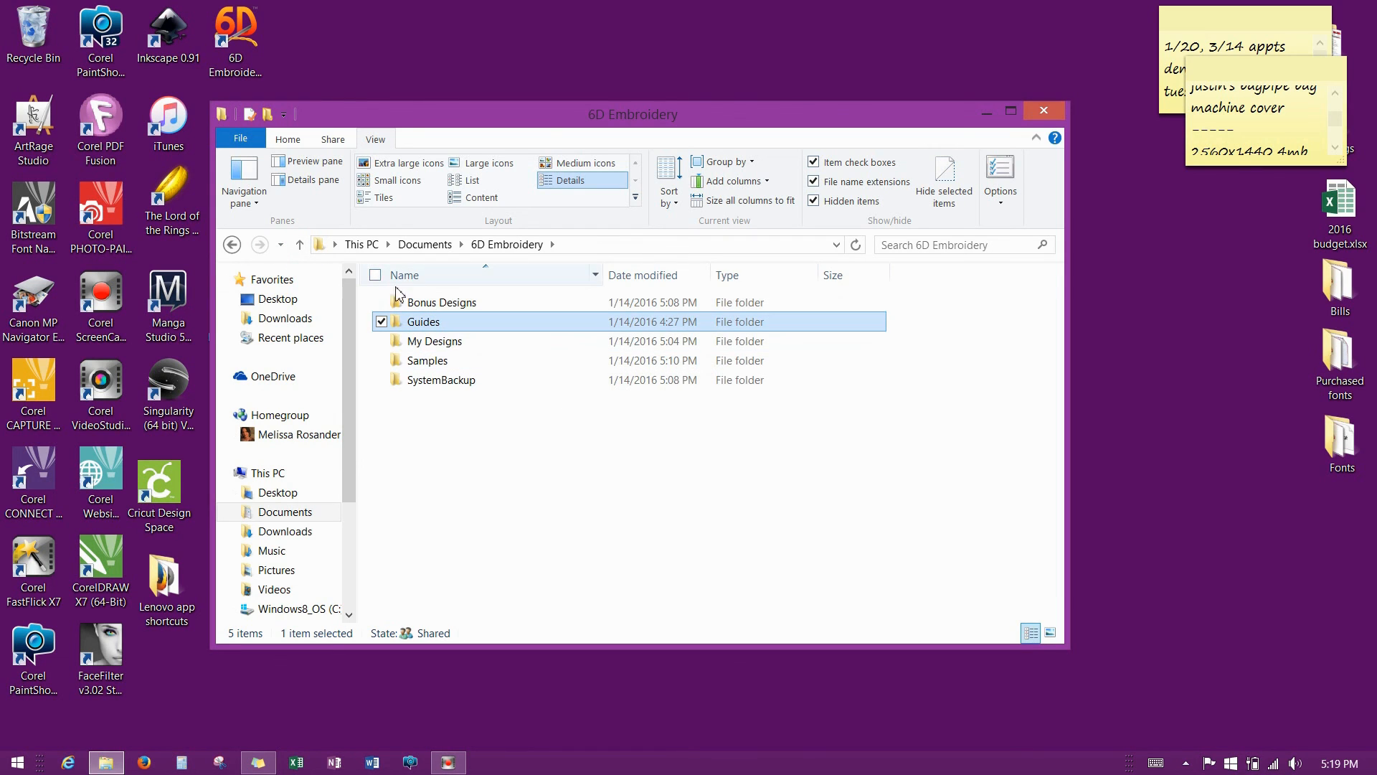
Confirm the My Designs folder is empty, then close File Explorer.
double_click(452, 342)
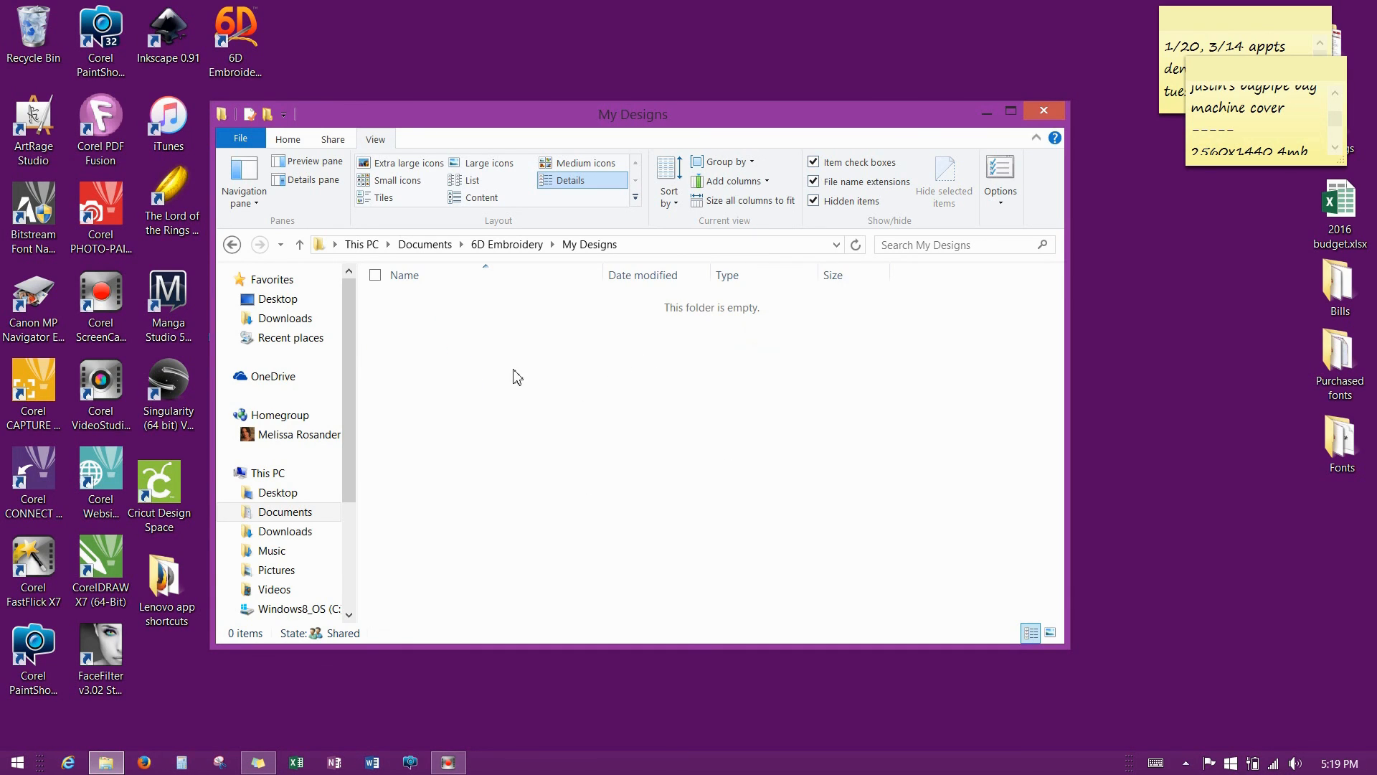
click(300, 245)
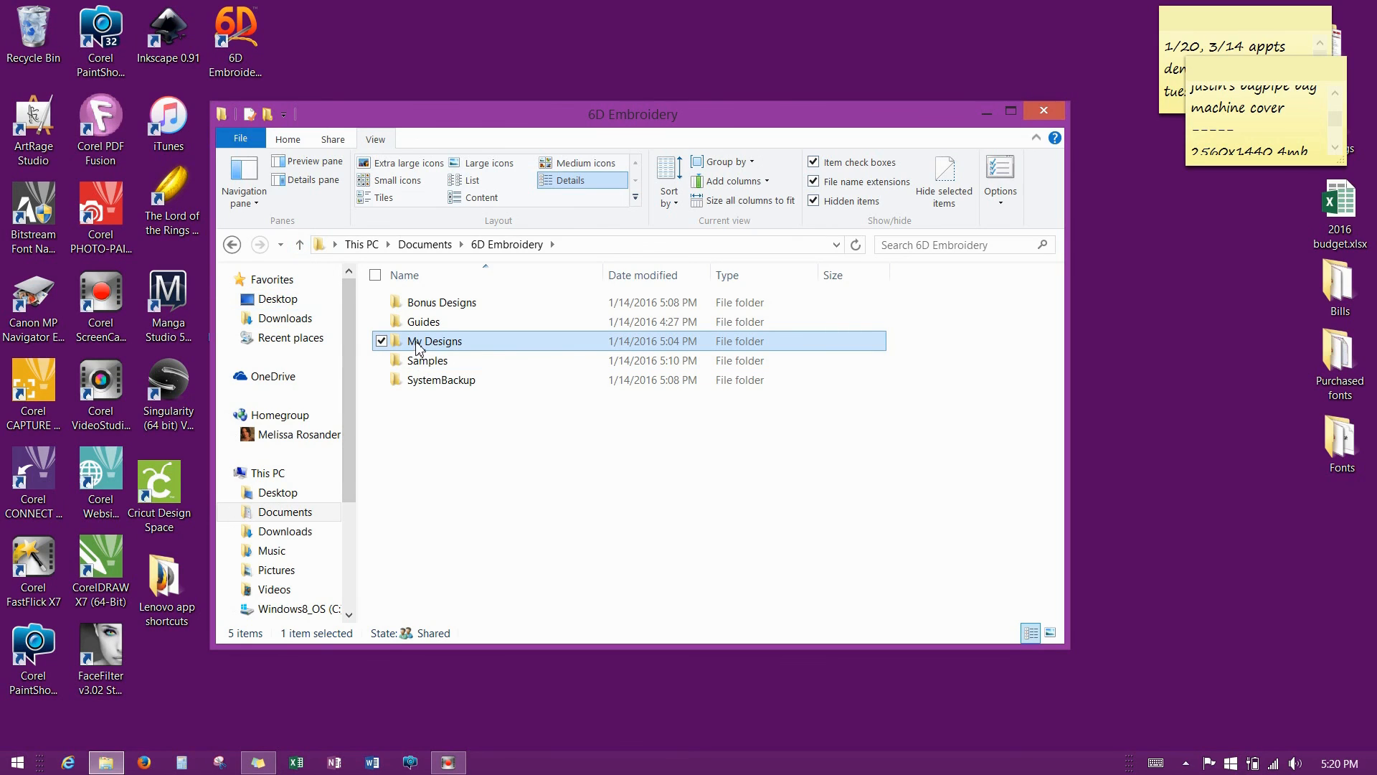
click(381, 341)
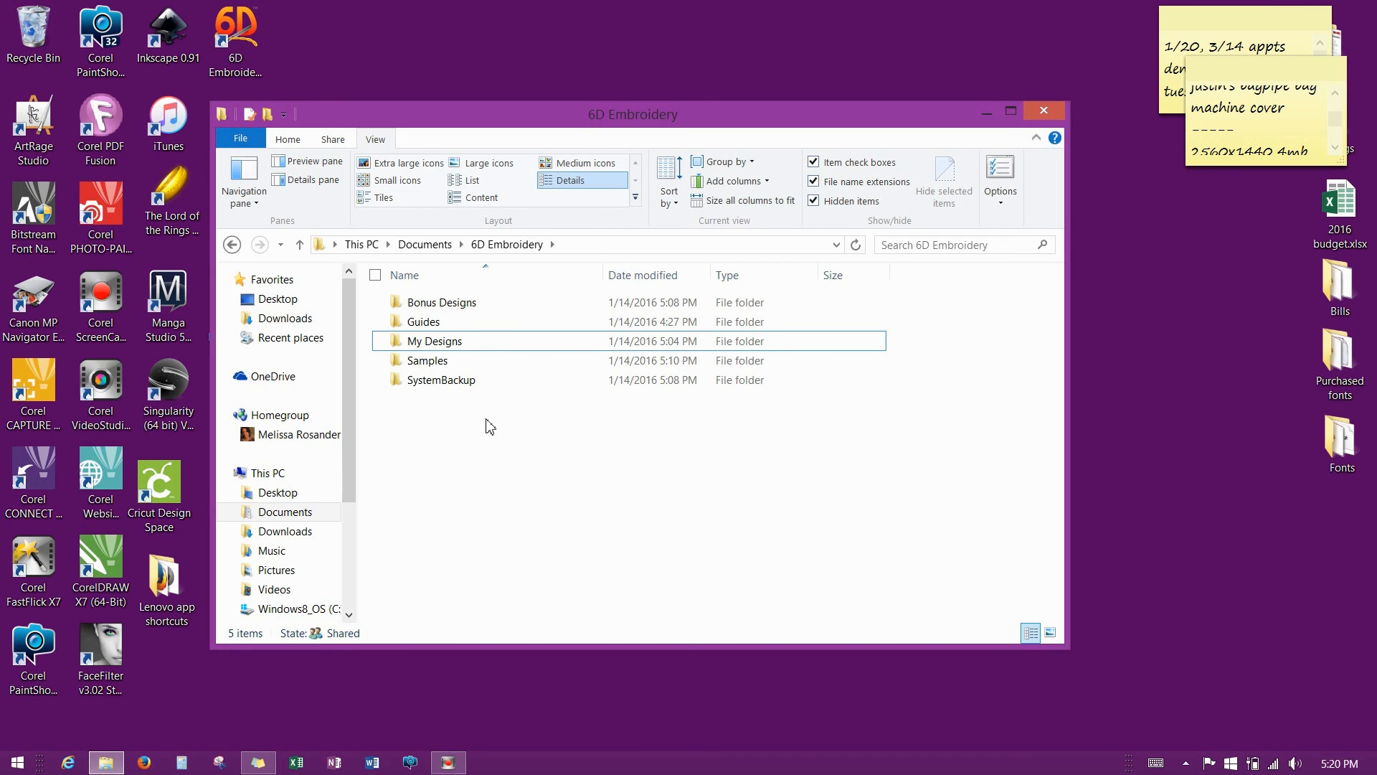
click(547, 492)
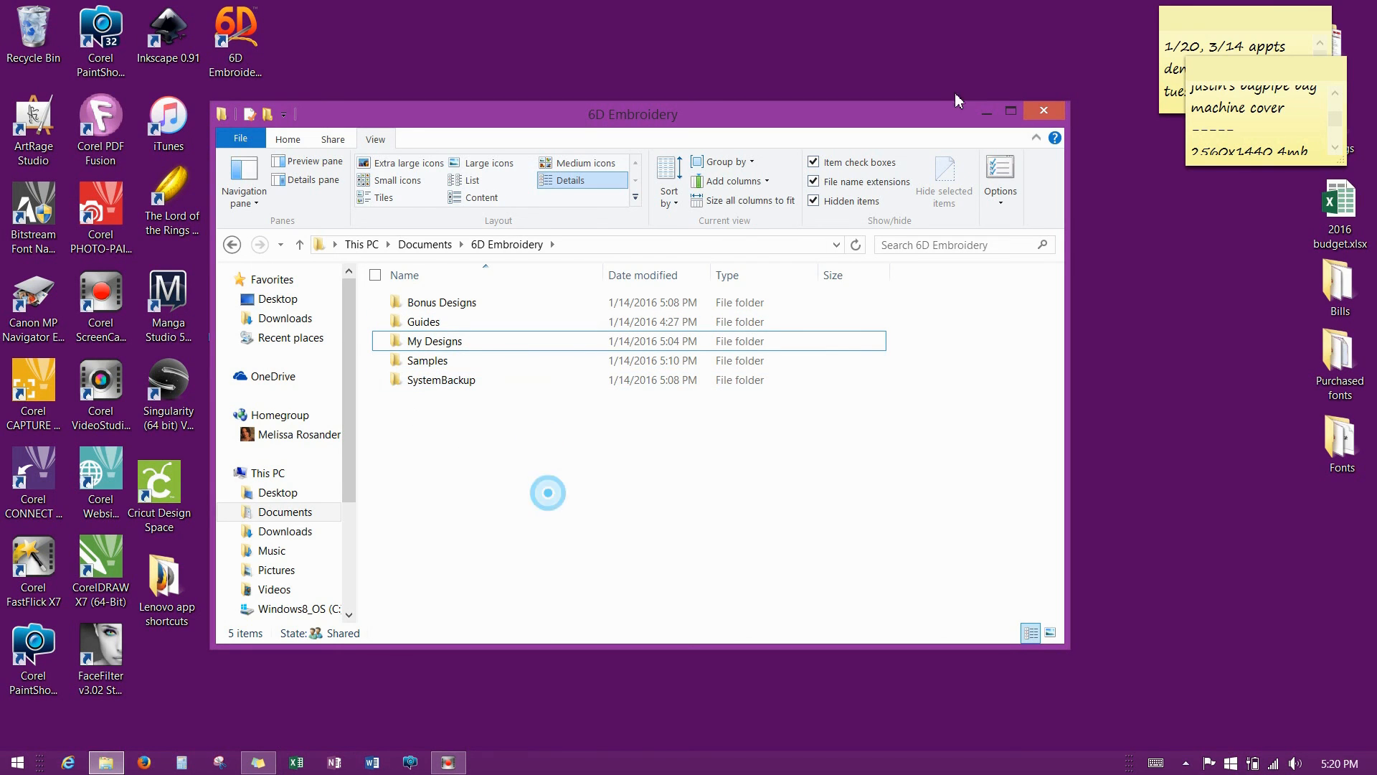
click(1044, 110)
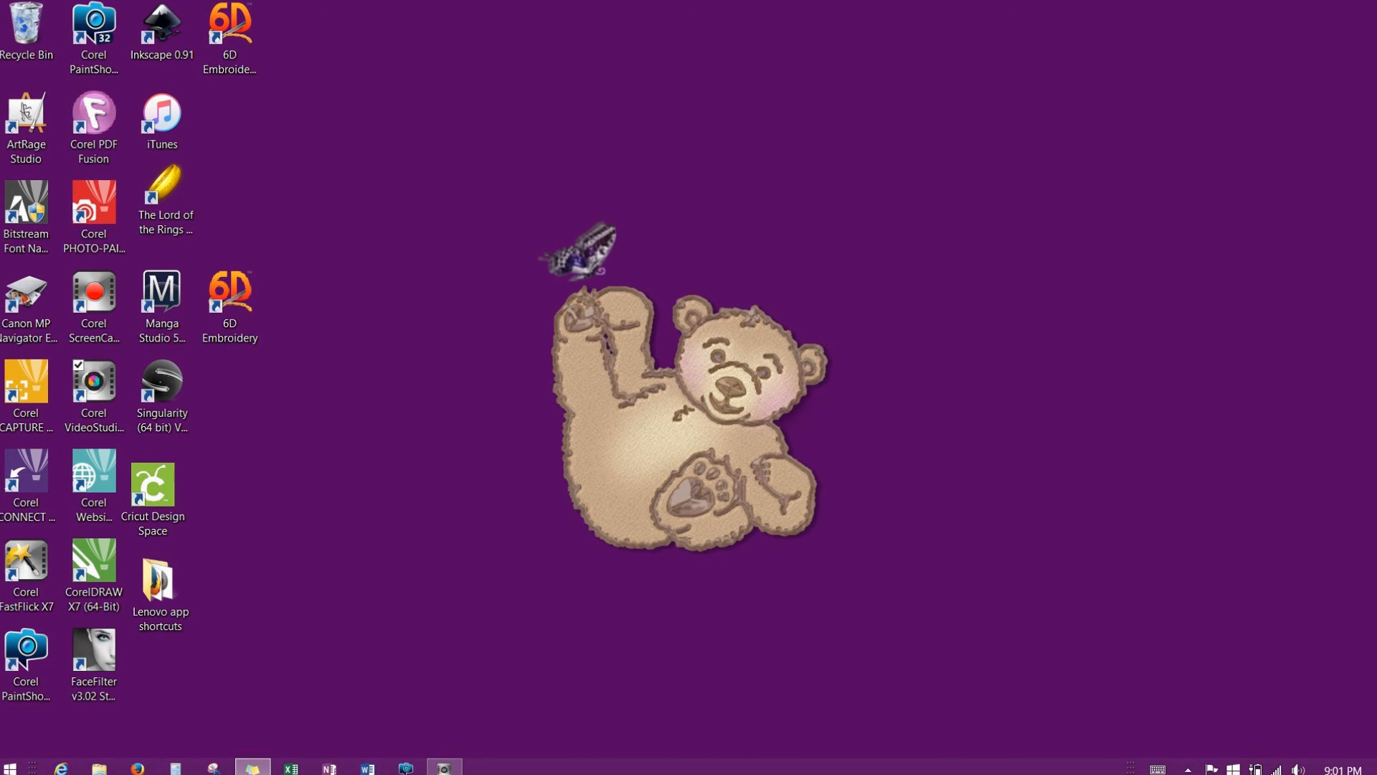